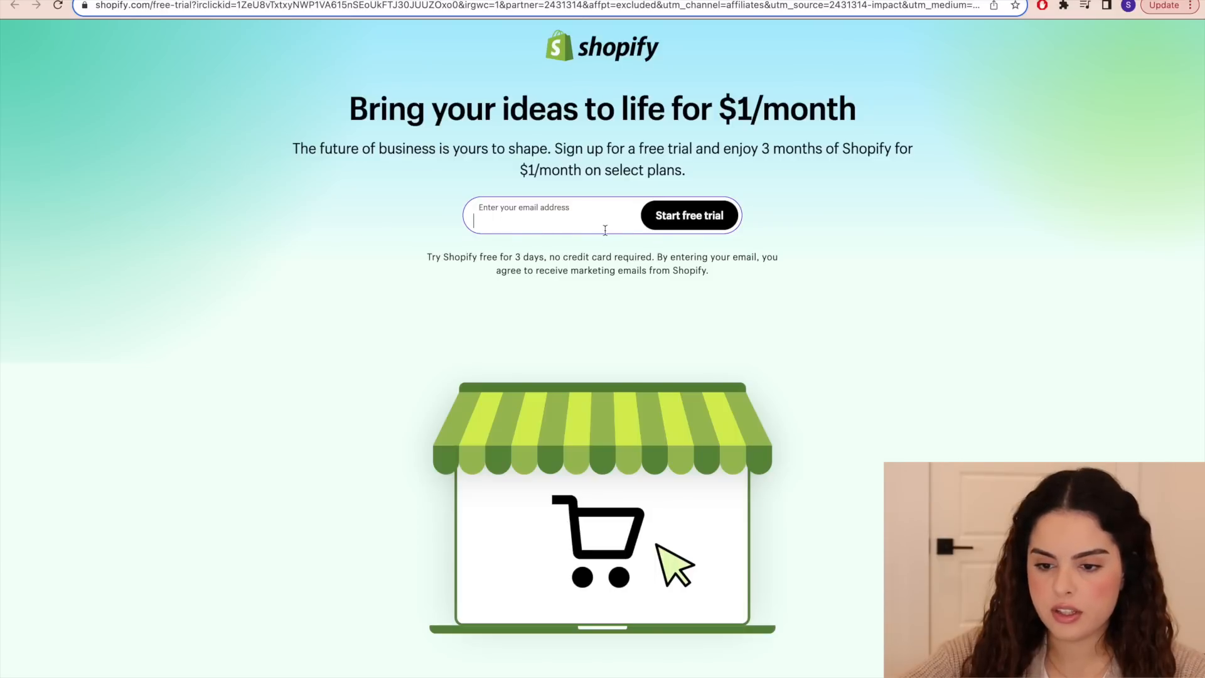
- Enter the email address for the Shopify free trial and subscribe to the monthly Basic plan with PayPal as the payment method
key("super+v")
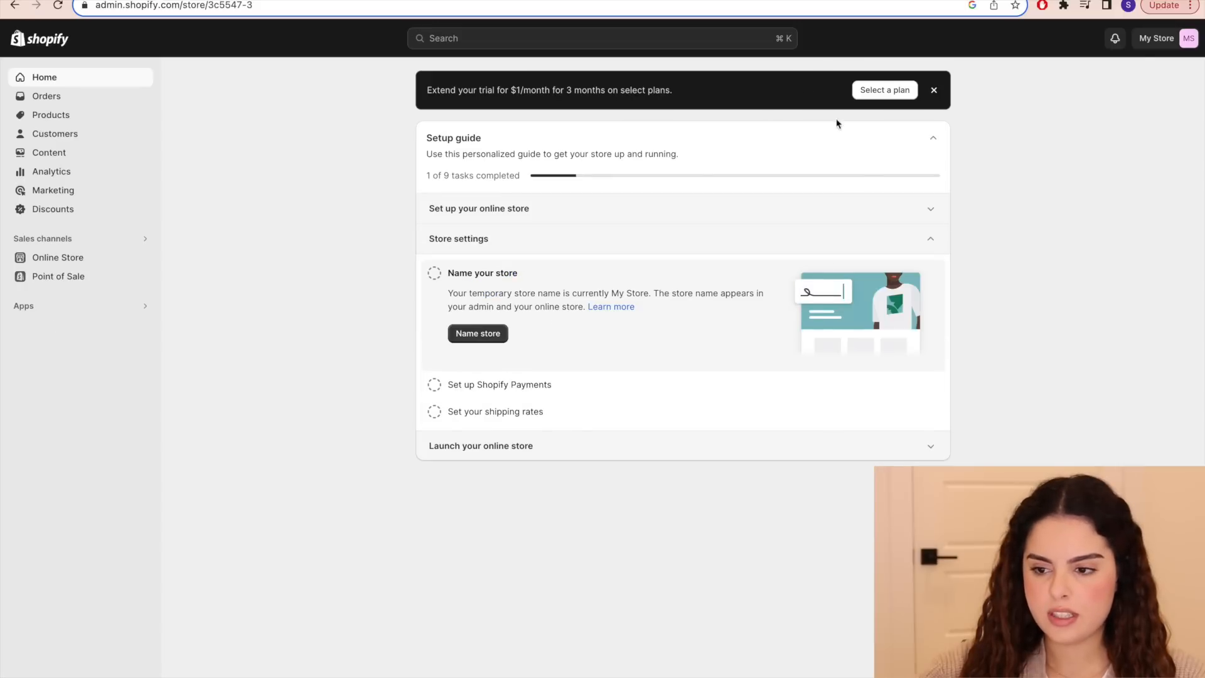
left_click(887, 90)
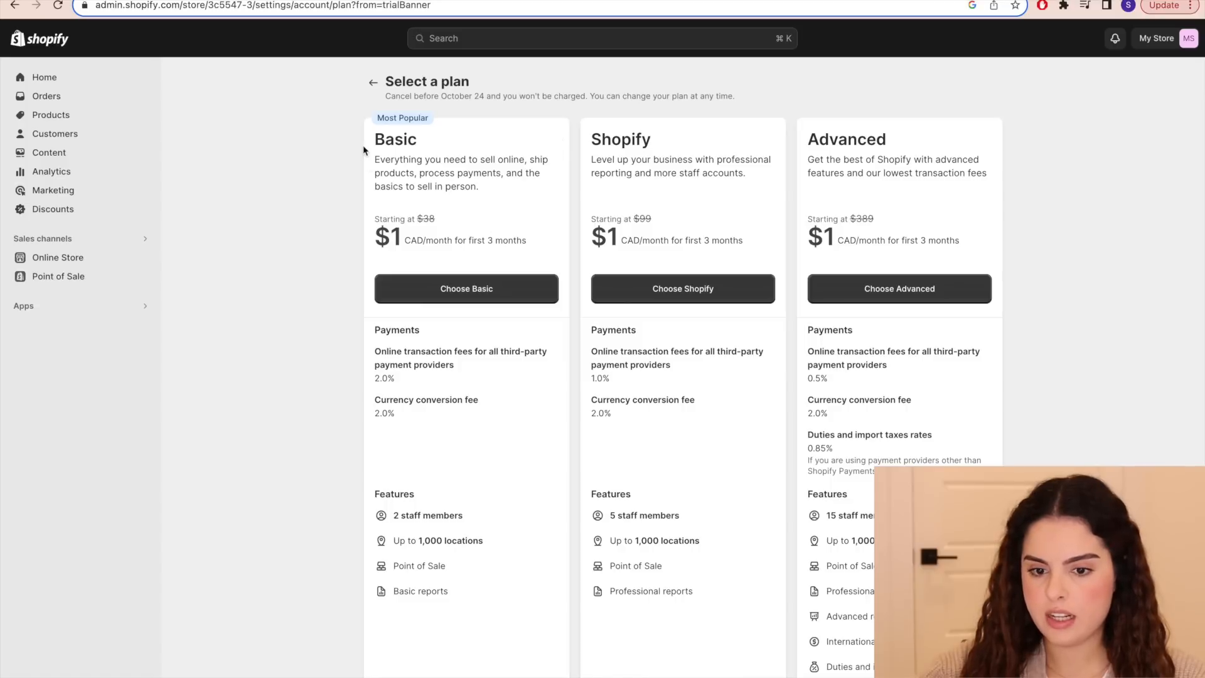
left_click(466, 288)
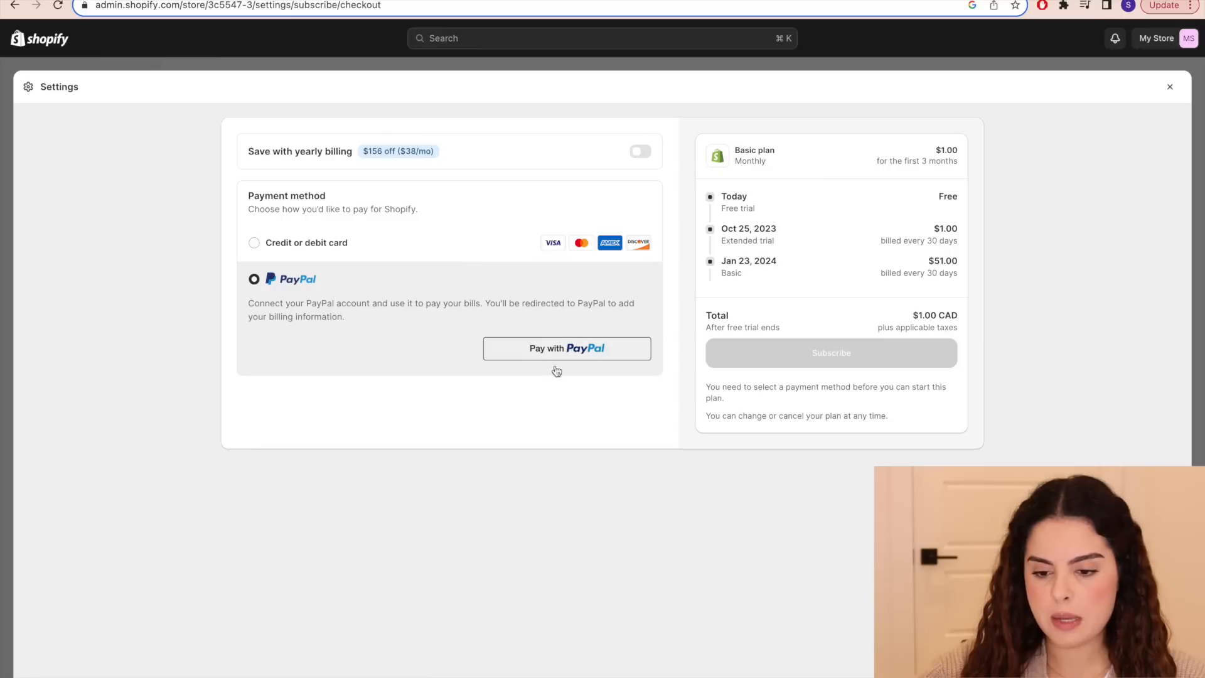
left_click(614, 354)
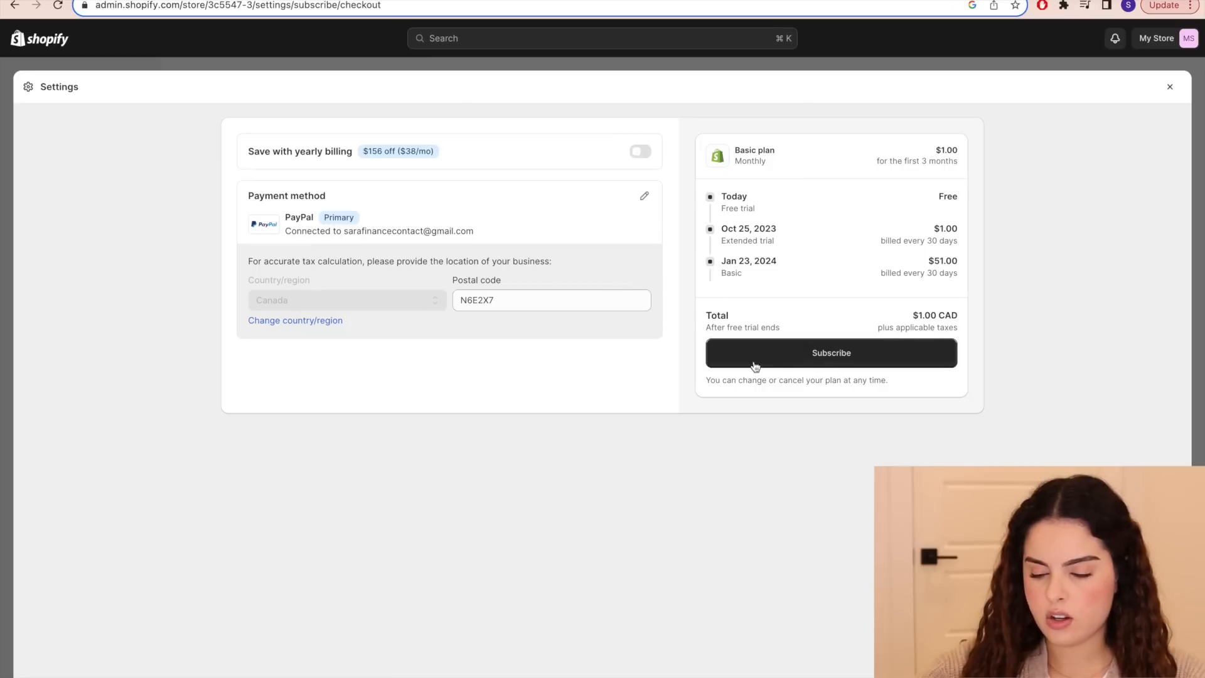
left_click(809, 360)
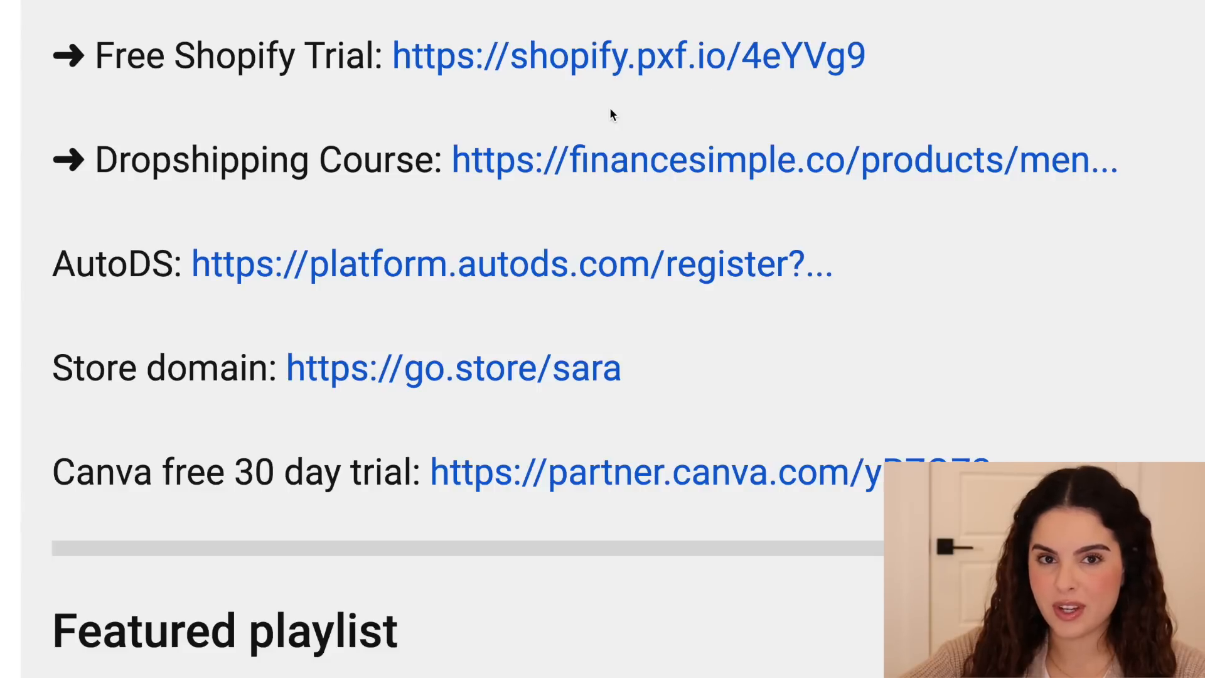
- Open the AutoDS registration link, sign up for an account and start the 30-day free trial of the Import 200 package
left_click(486, 263)
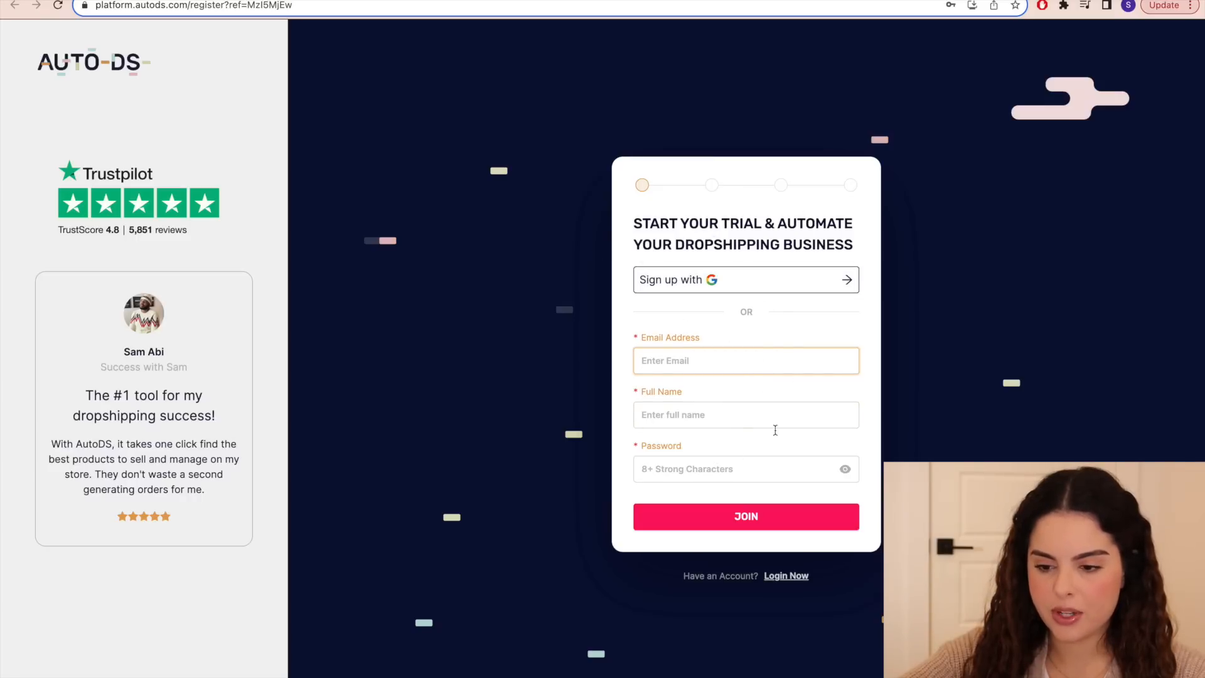
left_click(740, 276)
left_click(831, 293)
left_click(750, 523)
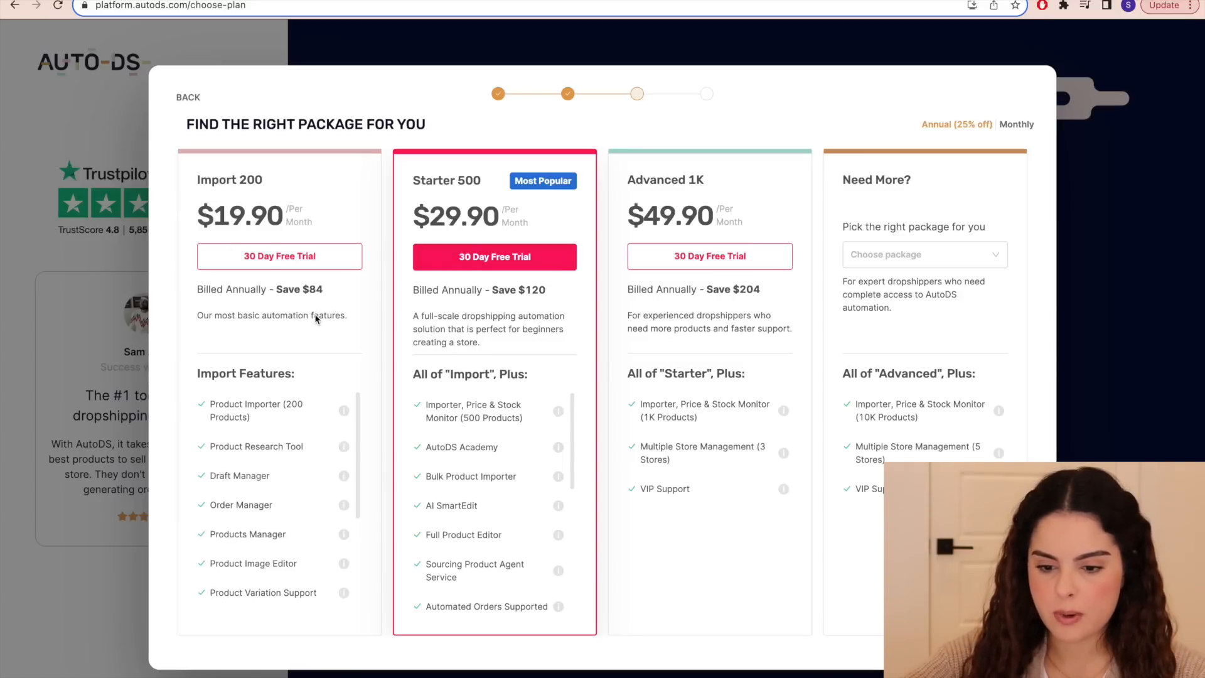
left_click(326, 260)
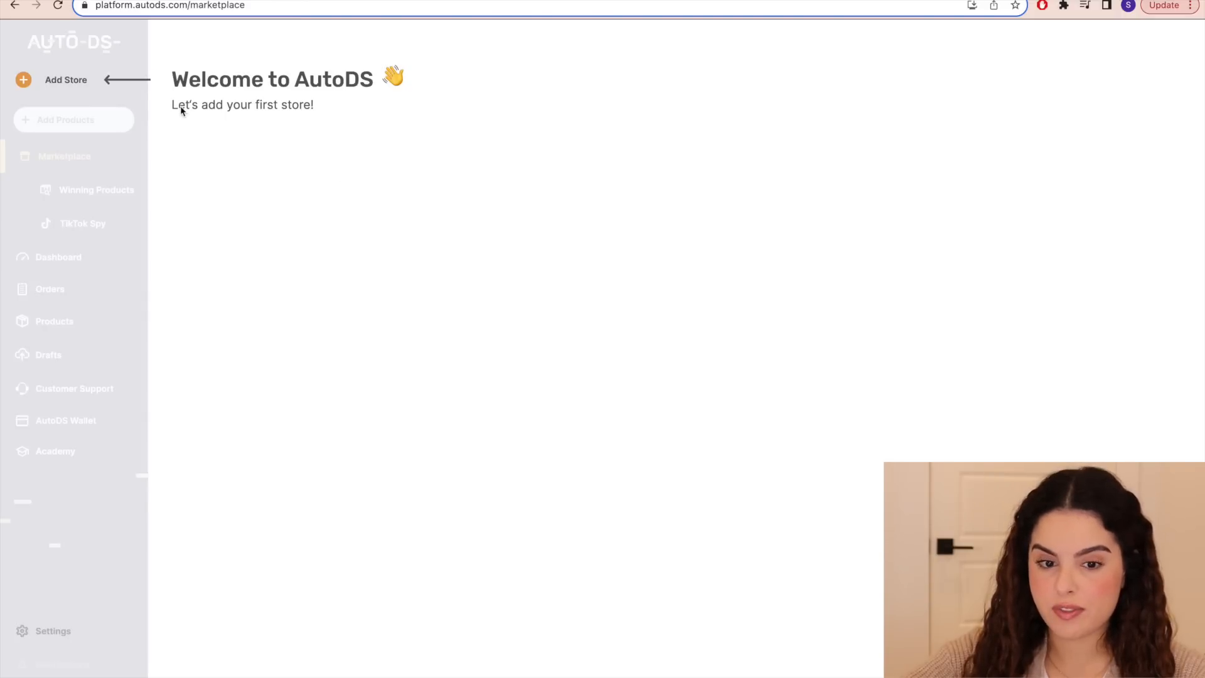
- Add the Shopify store to AutoDS by installing the AutoDS All-In-One Dropshipping app under the store owner's Shopify account
left_click(66, 79)
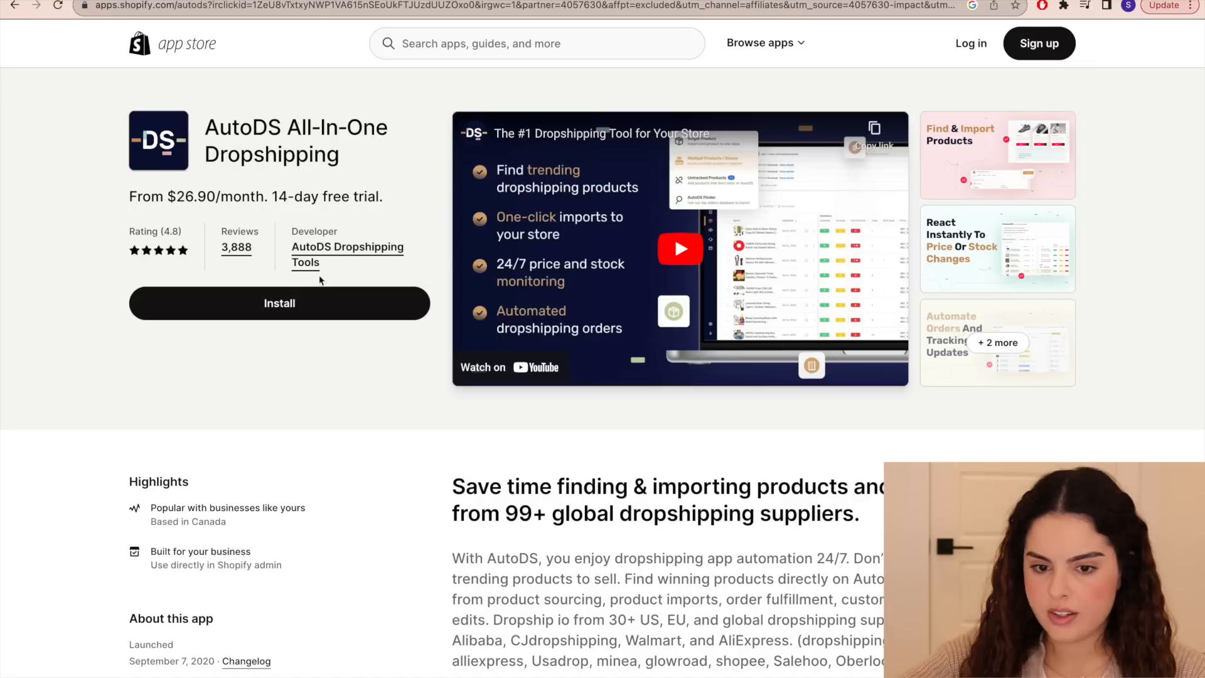
left_click(366, 310)
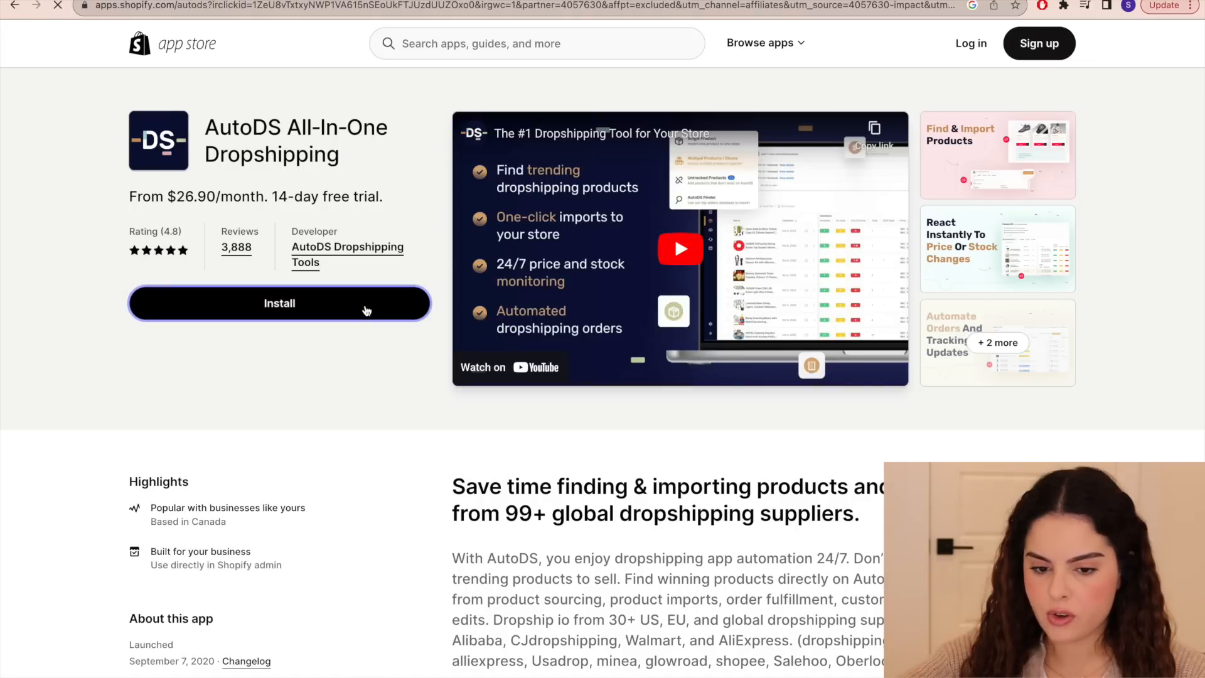
left_click(599, 415)
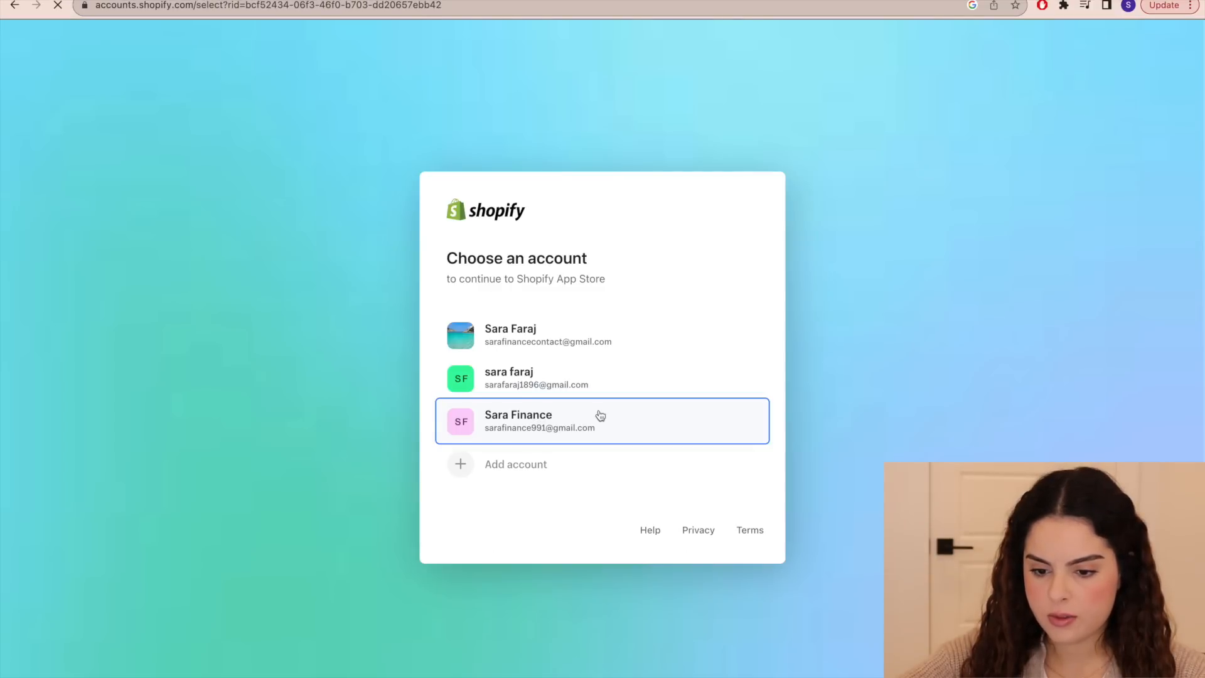
left_click(890, 85)
left_click(686, 325)
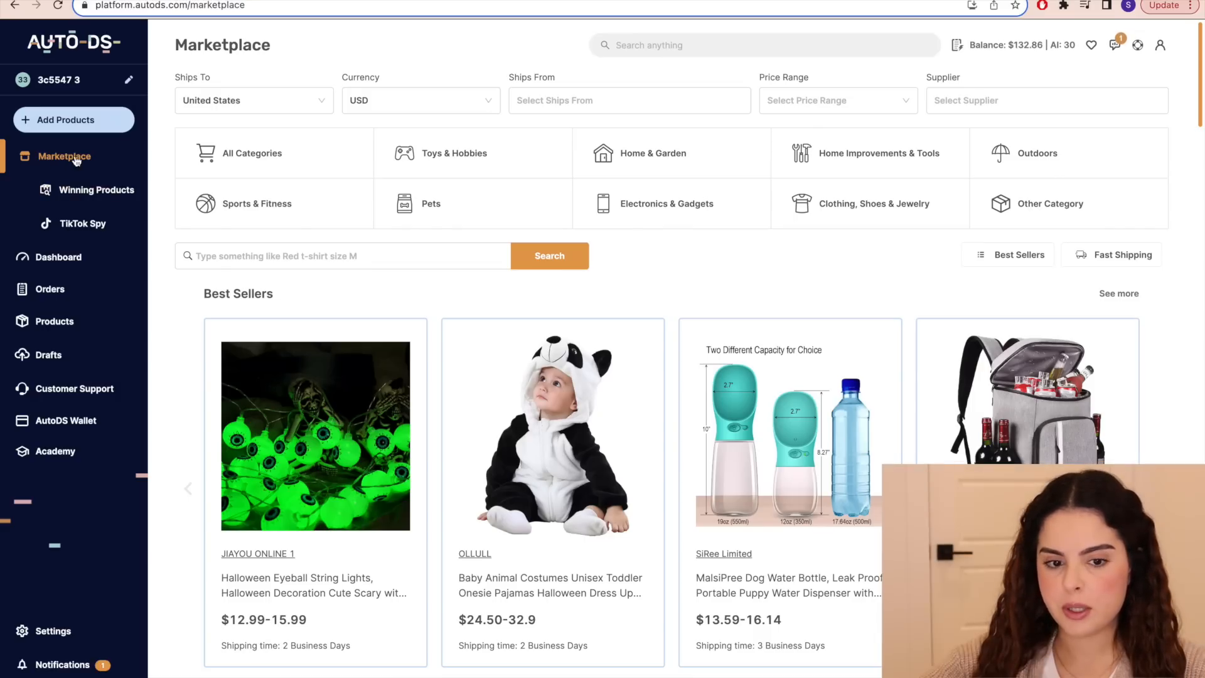
- Browse the Winning Products in the AutoDS marketplace, examining product ideas with their prices and shipping times
left_click(99, 194)
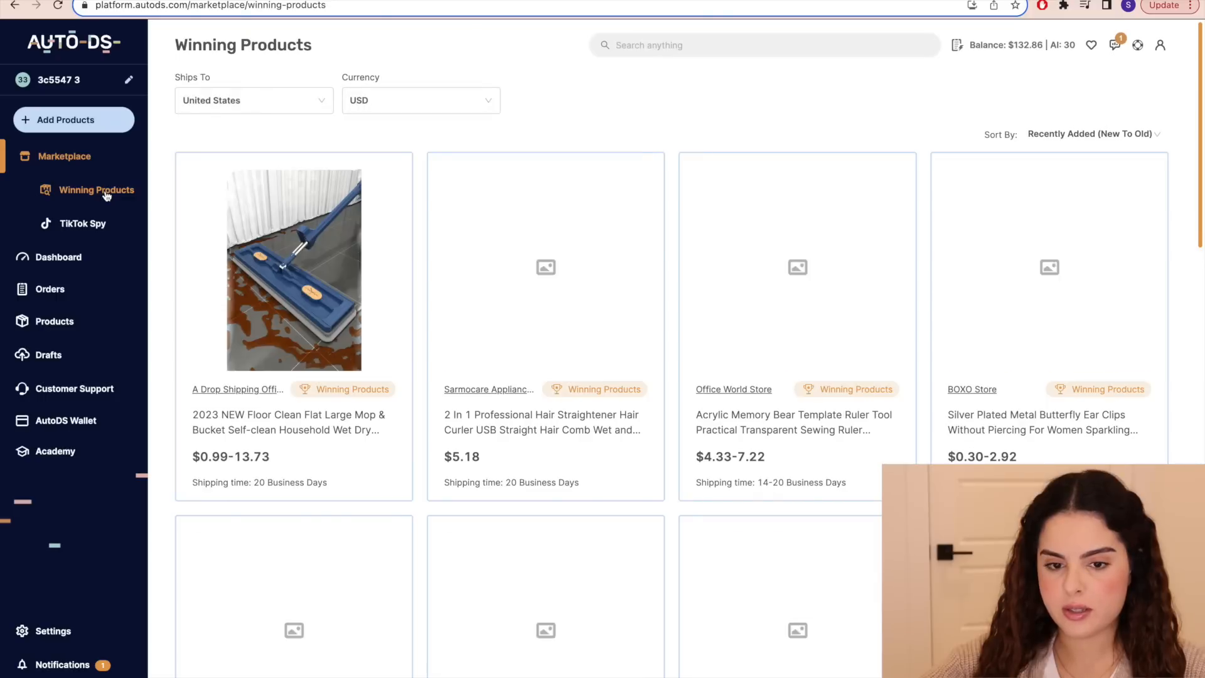
scroll(1189, 150, "down", 10)
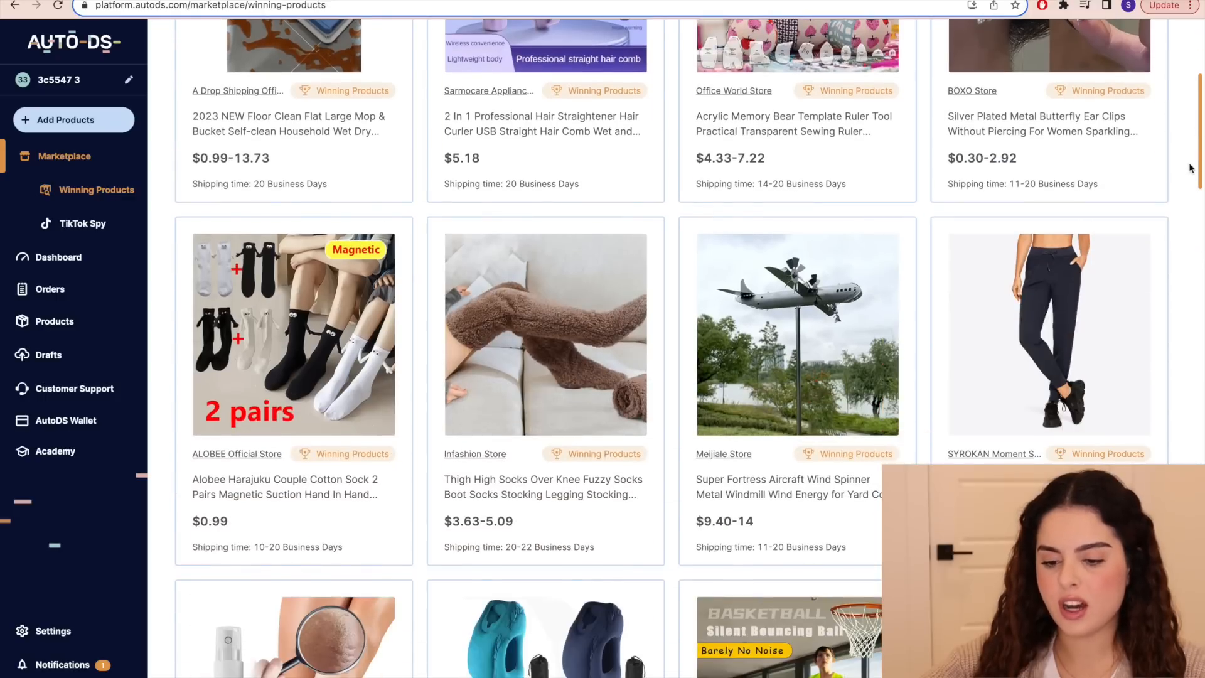
scroll(1191, 168, "down", 10)
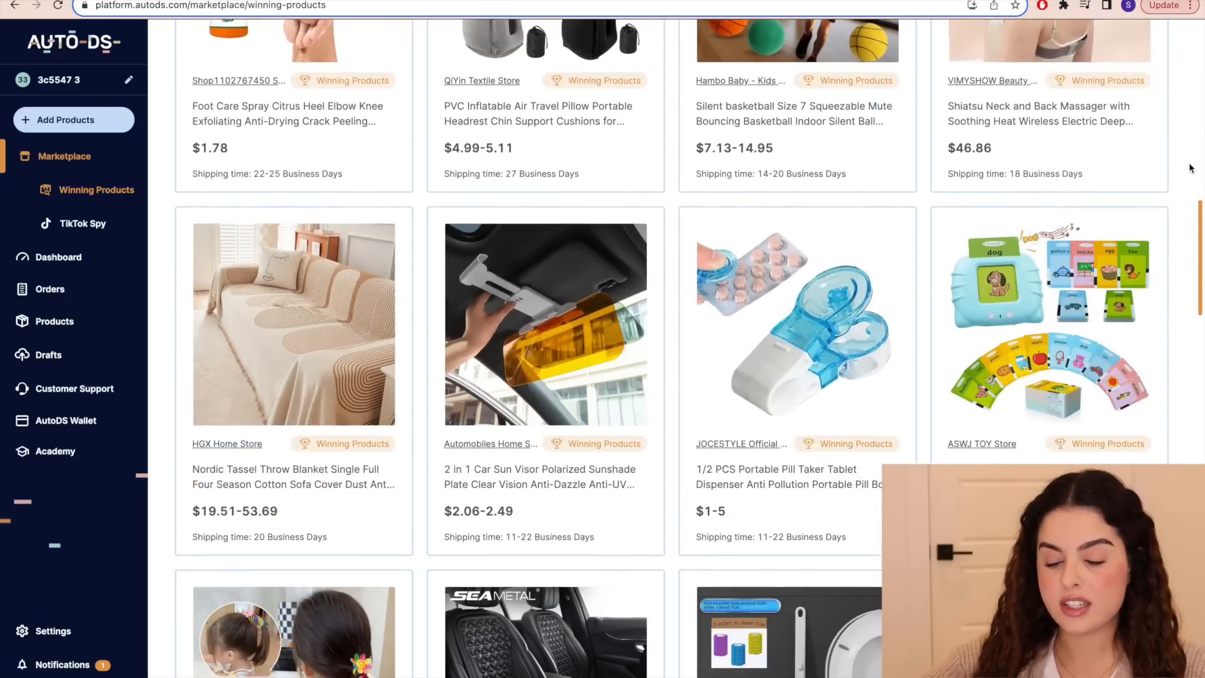
scroll(1191, 168, "down", 1)
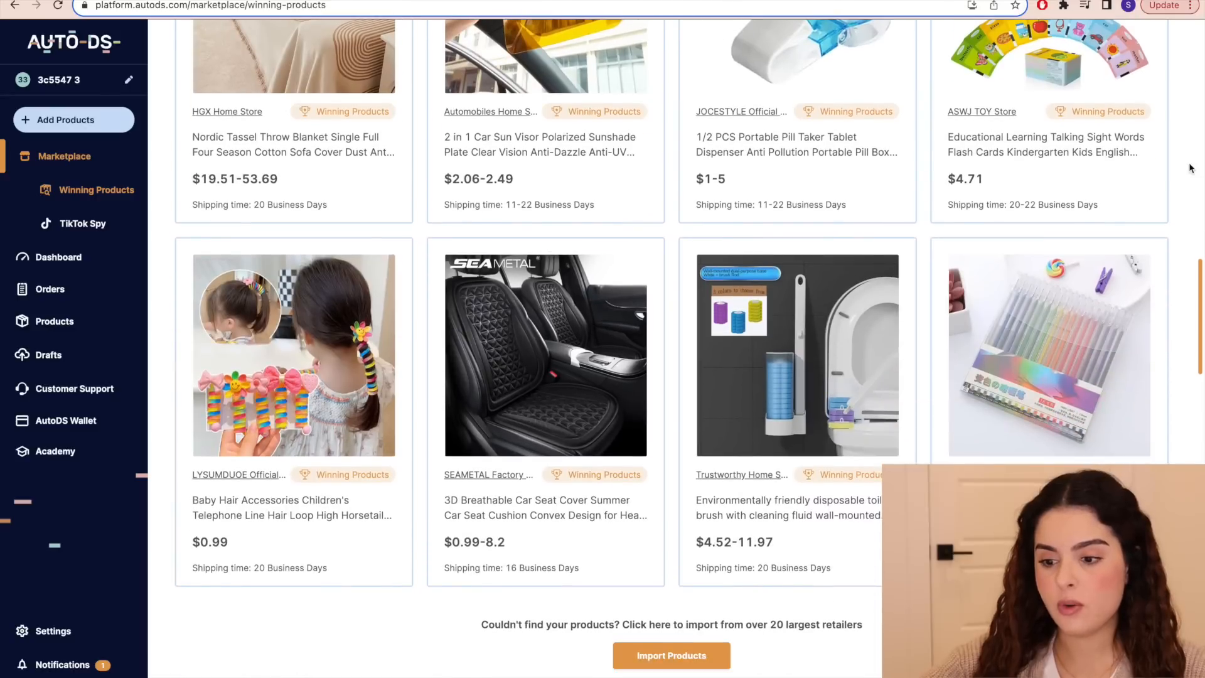
scroll(1190, 168, "up", 8)
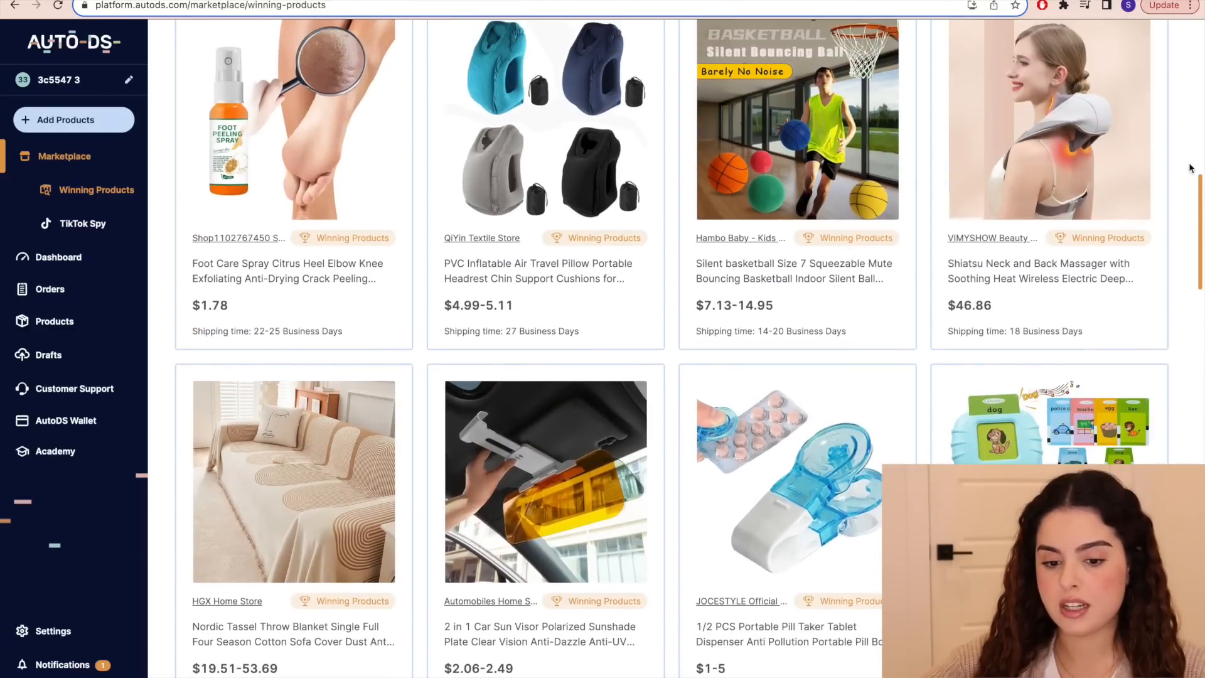
scroll(1180, 265, "down", 7)
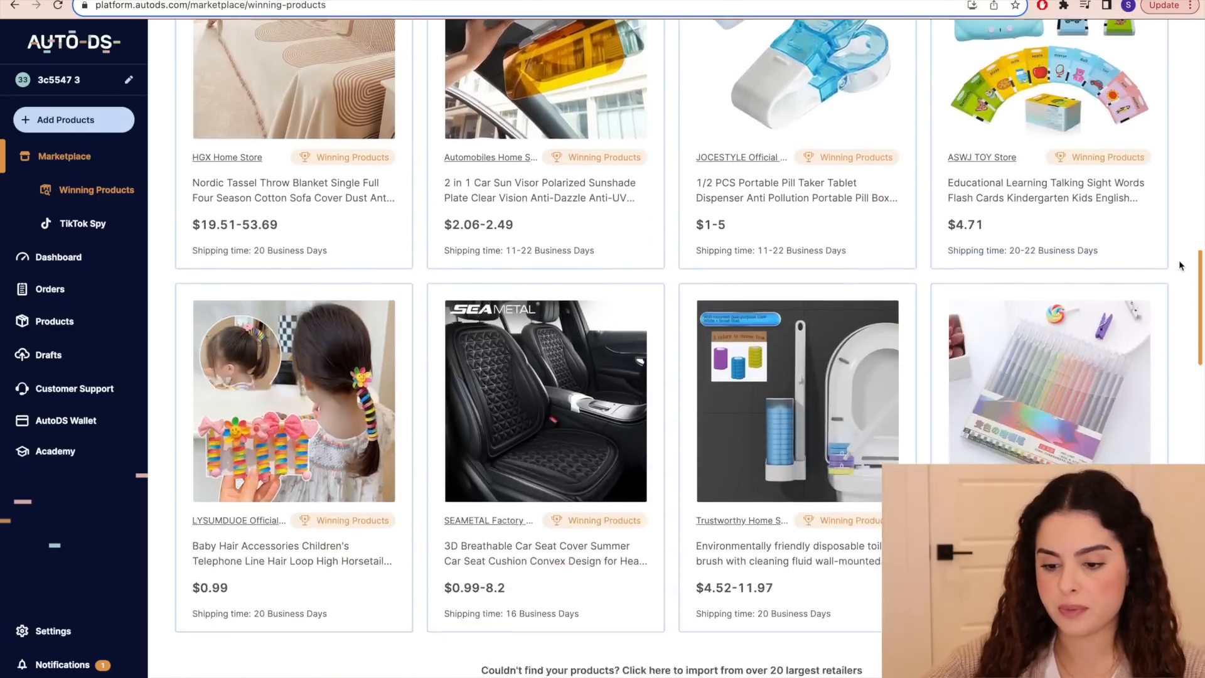
scroll(1180, 265, "down", 15)
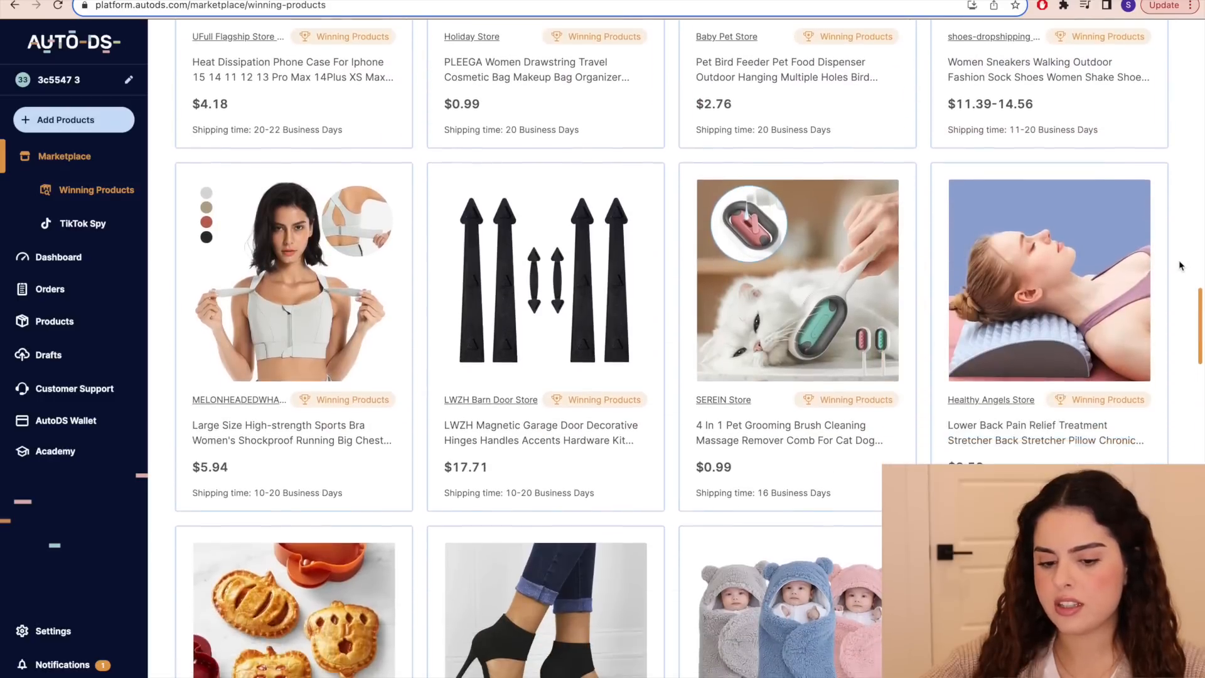
scroll(1180, 266, "down", 2)
scroll(1181, 264, "up", 1)
mouse_move(704, 315)
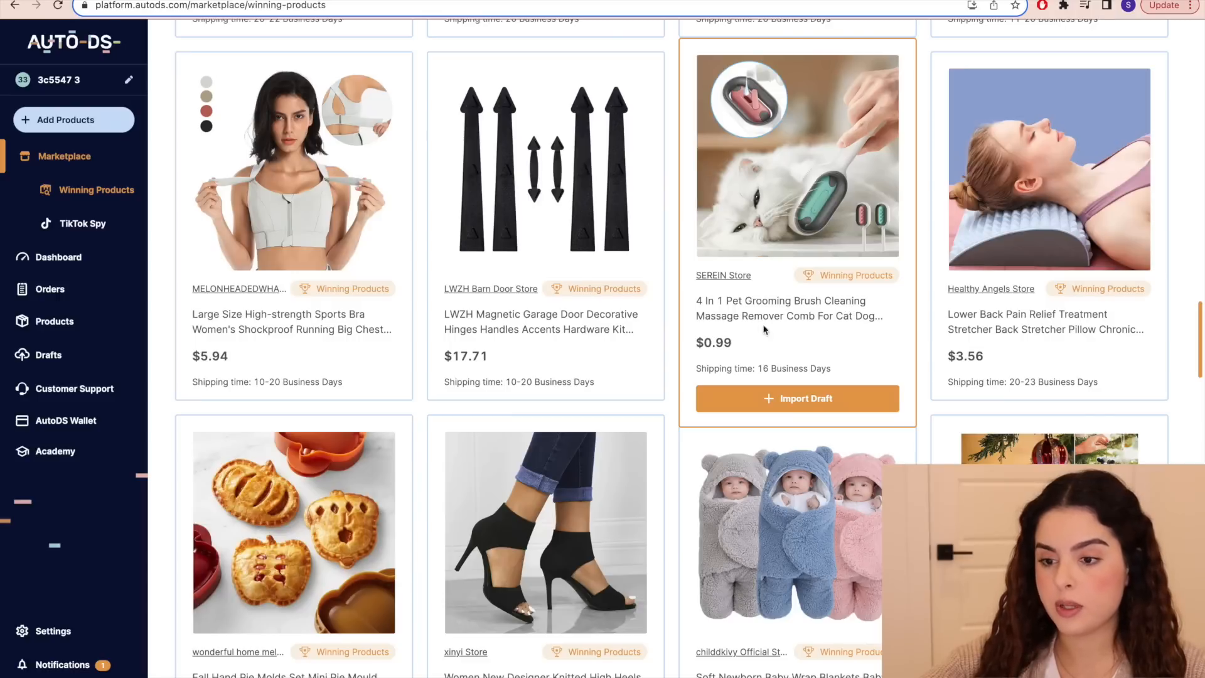
scroll(1067, 270, "down", 9)
scroll(1084, 266, "up", 1)
scroll(1083, 267, "down", 5)
scroll(1085, 250, "down", 2)
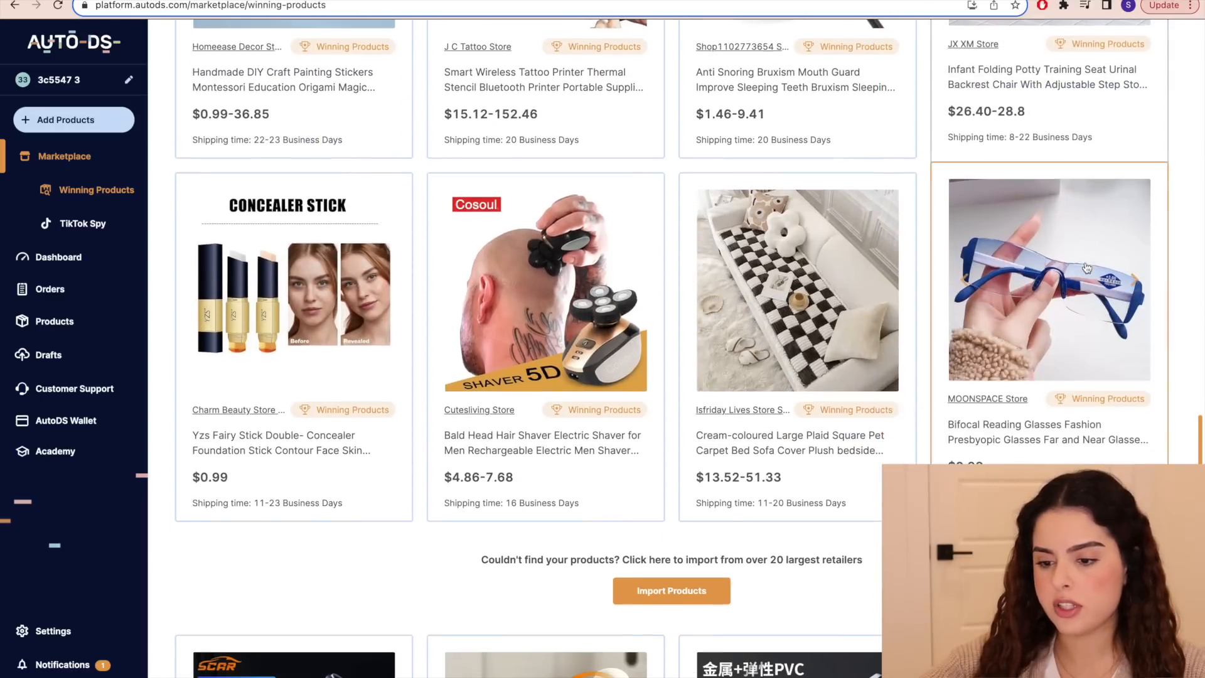
scroll(1141, 217, "down", 20)
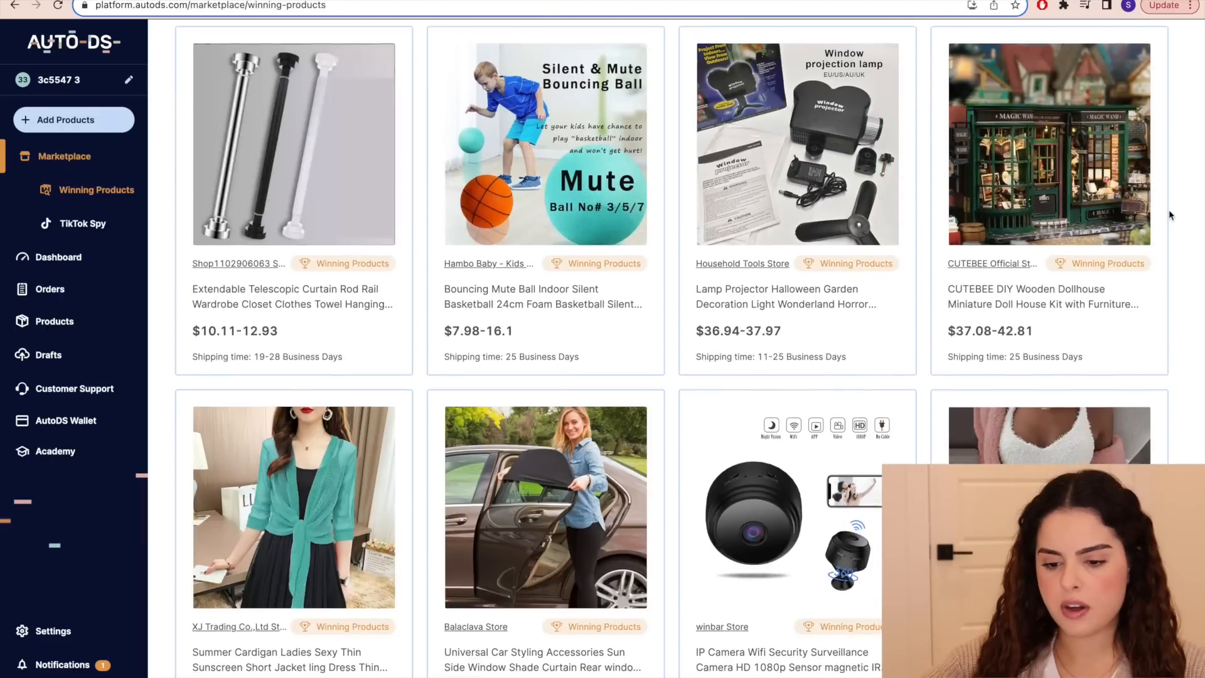
scroll(1177, 207, "down", 10)
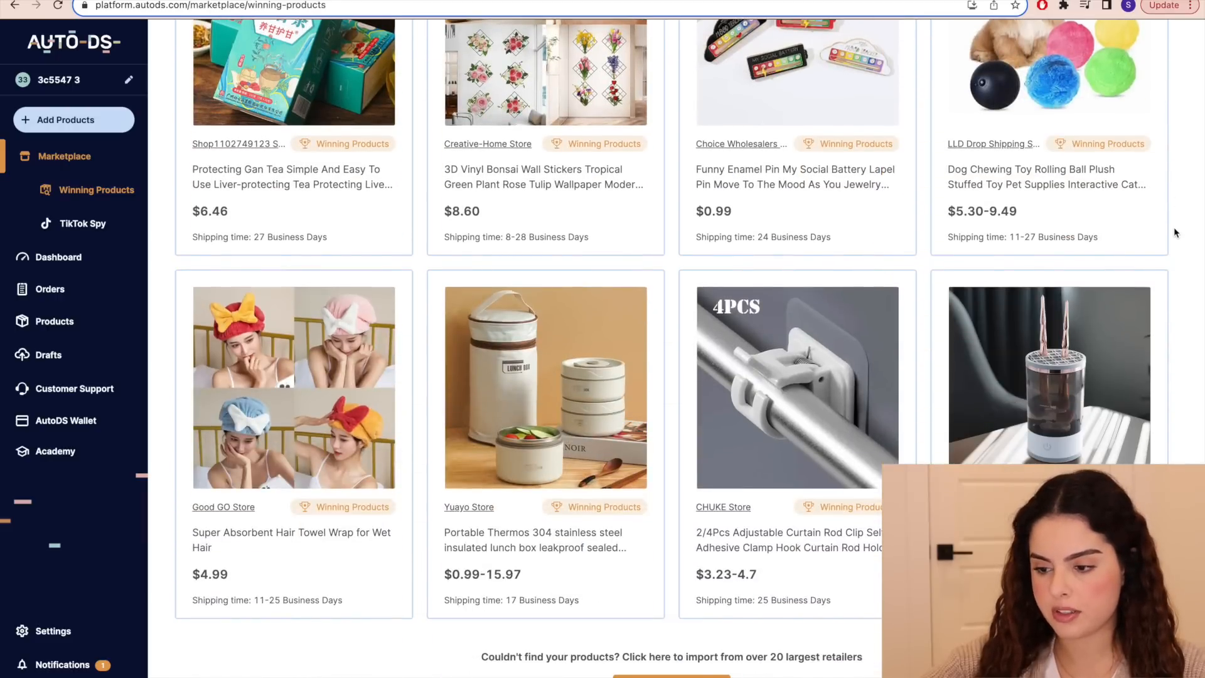
- Open TikTok Spy and look through the recently seen product videos and their engagement figures
left_click(100, 224)
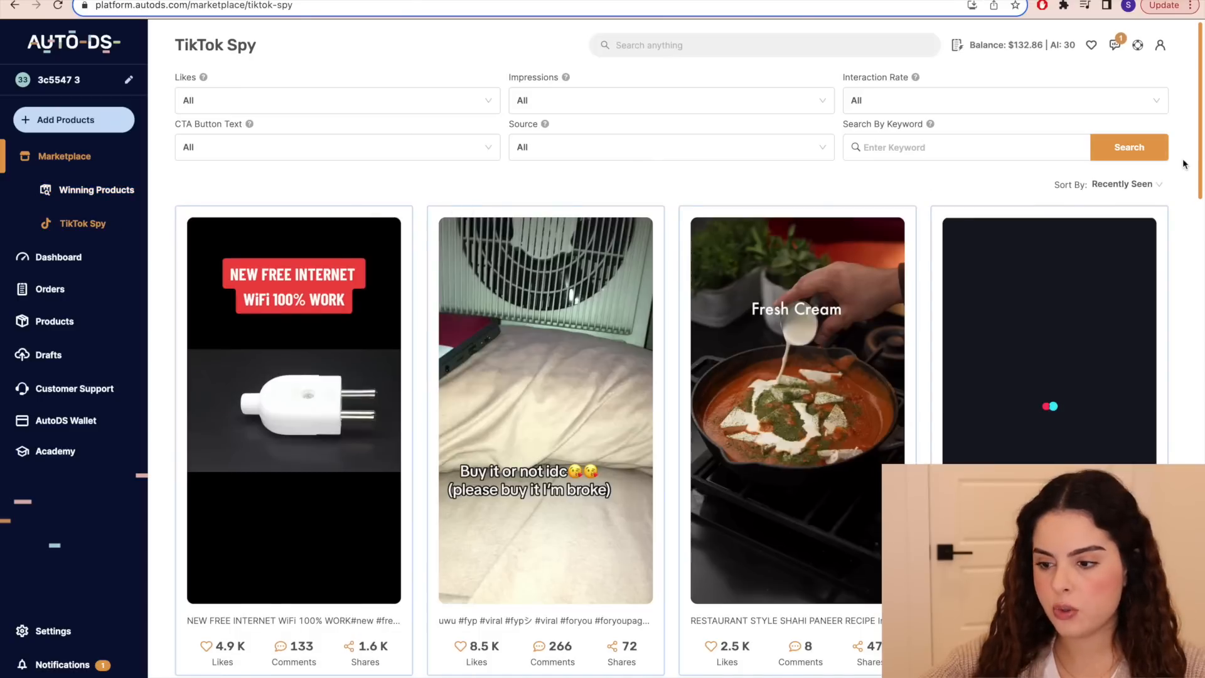
scroll(1173, 221, "down", 2)
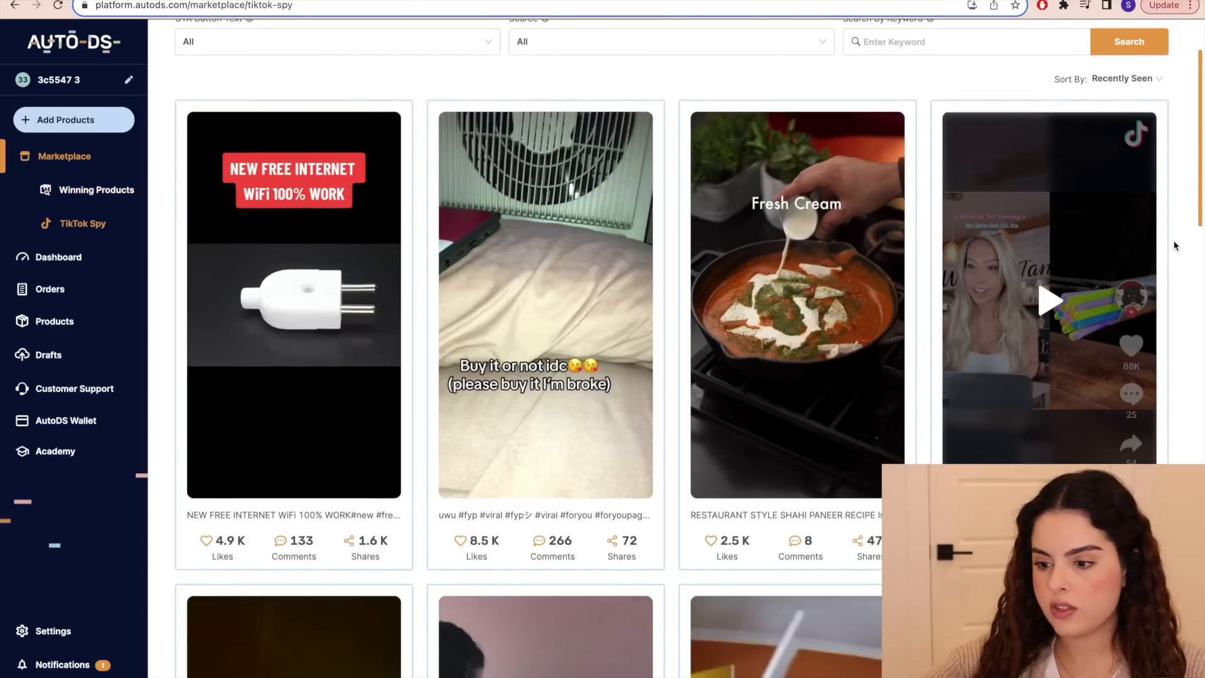
scroll(1175, 246, "down", 6)
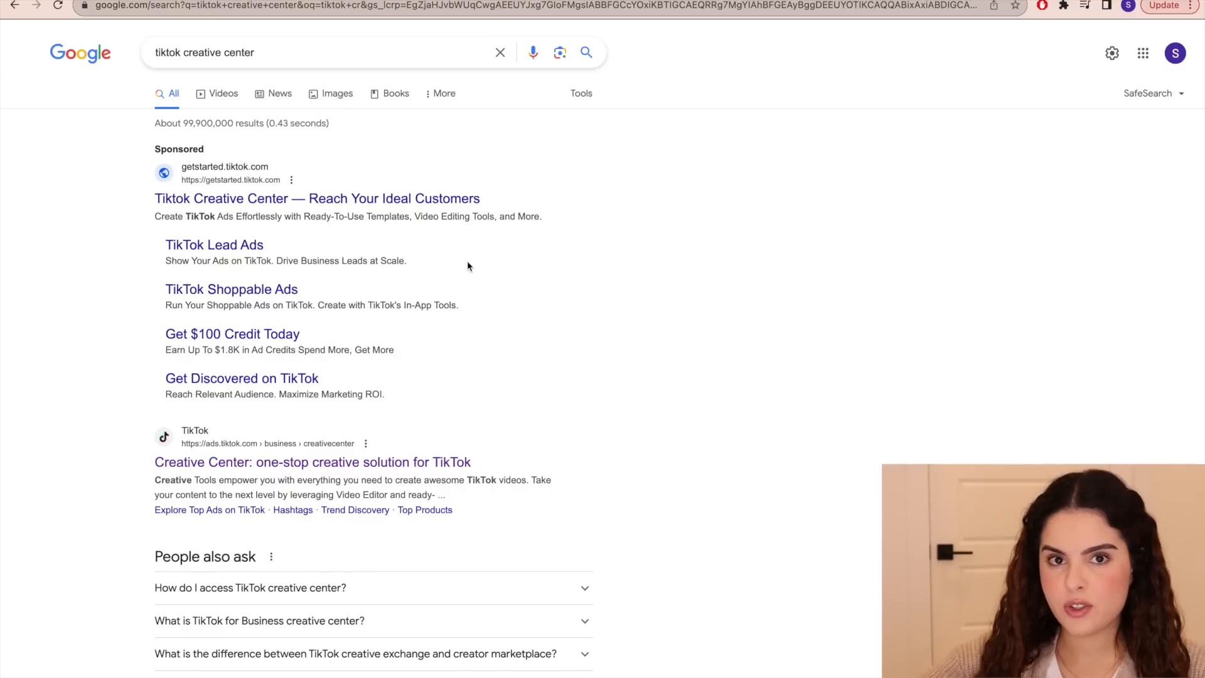
- Open TikTok's Creative Center from the Google results for "tiktok creative center" and go to its full Top Ads list
scroll(338, 421, "down", 1)
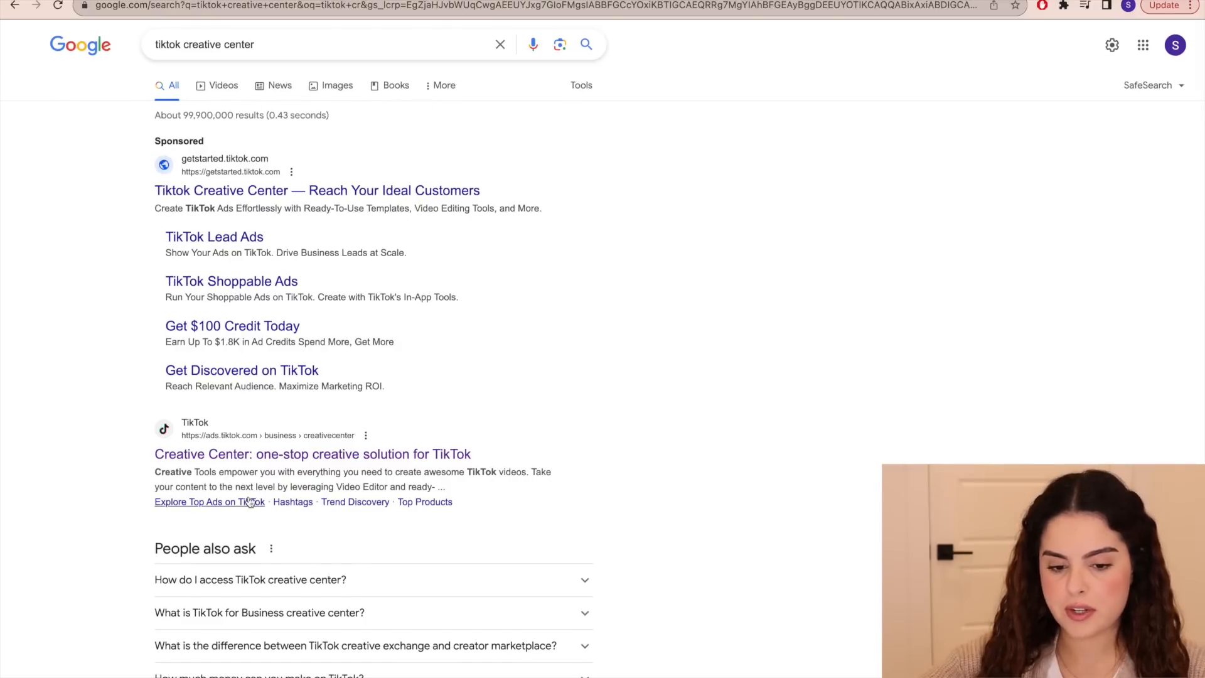
left_click(227, 456)
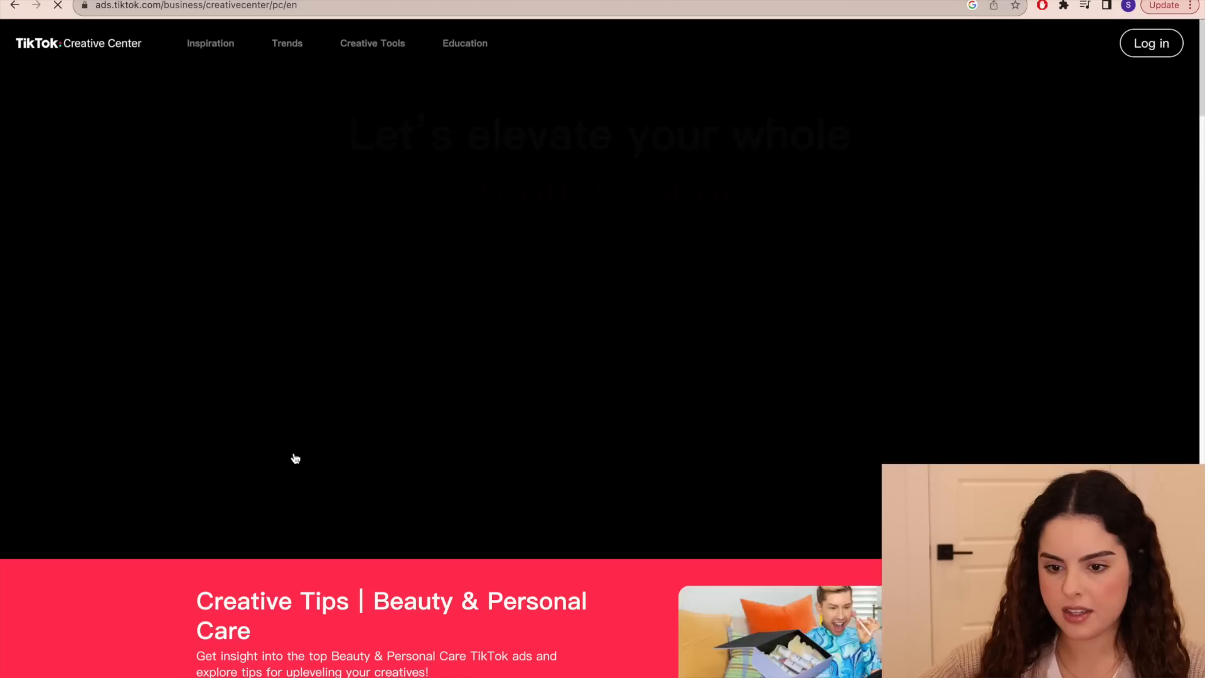
scroll(314, 377, "down", 5)
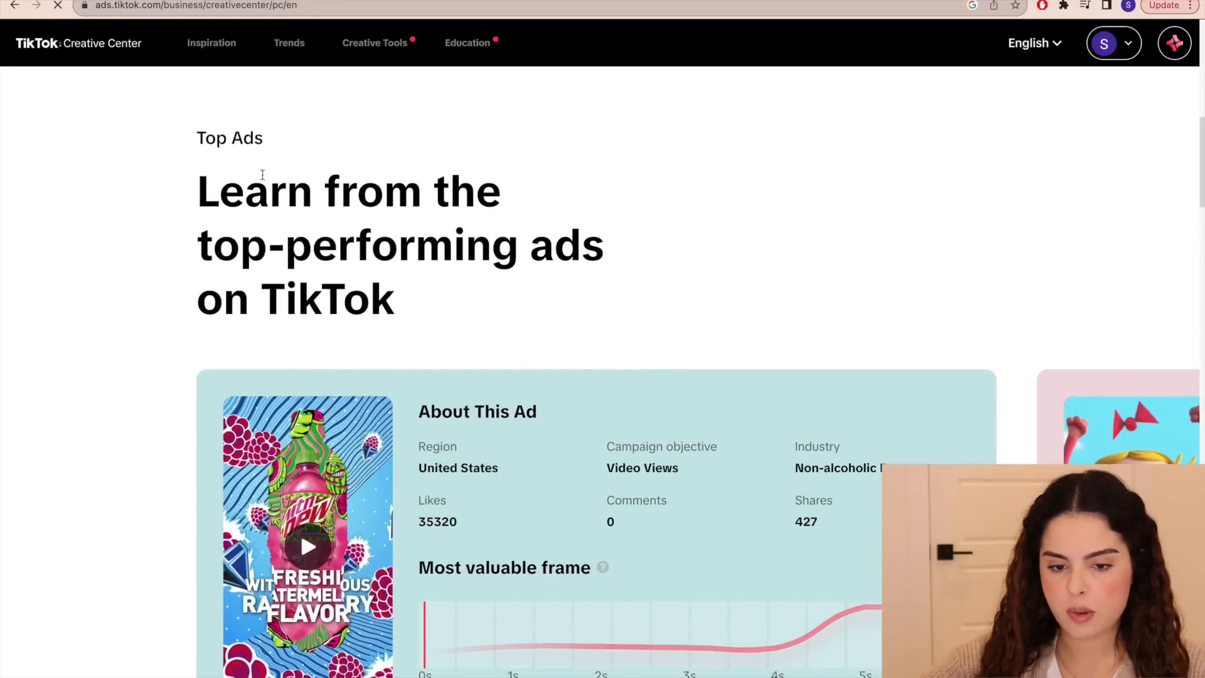
scroll(261, 169, "down", 5)
left_click(249, 418)
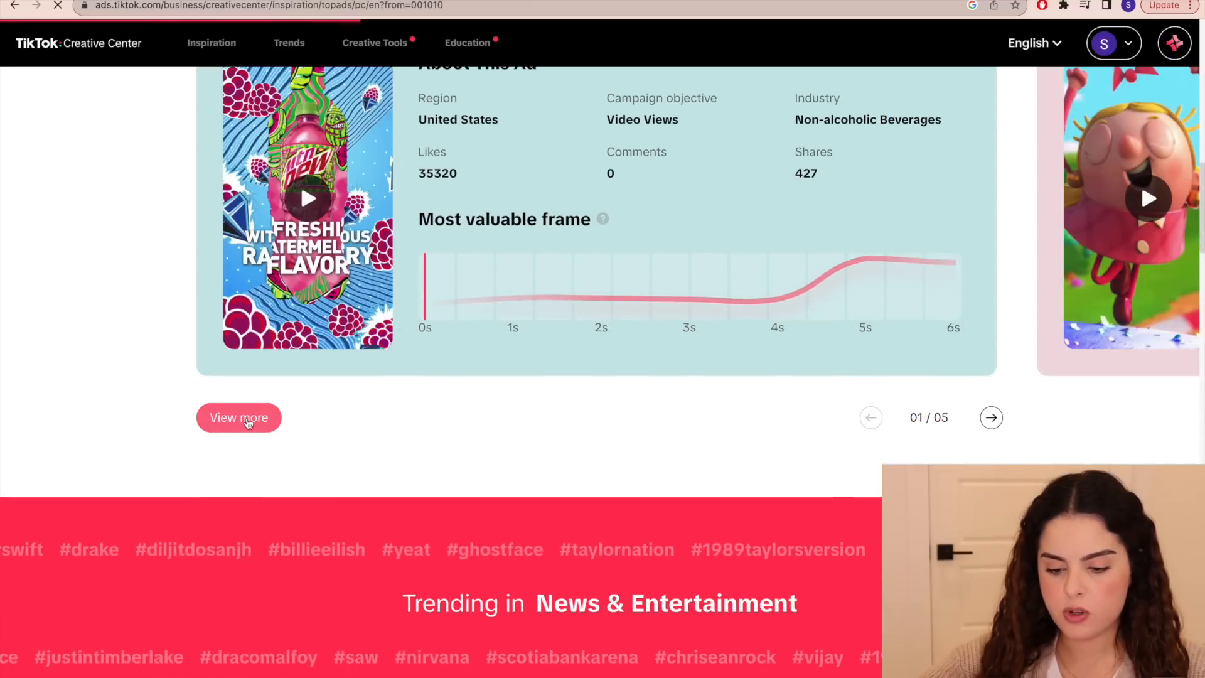
- Remove the Canada region filter from the Top Ads and filter them by the Conversions objective
scroll(79, 467, "down", 1)
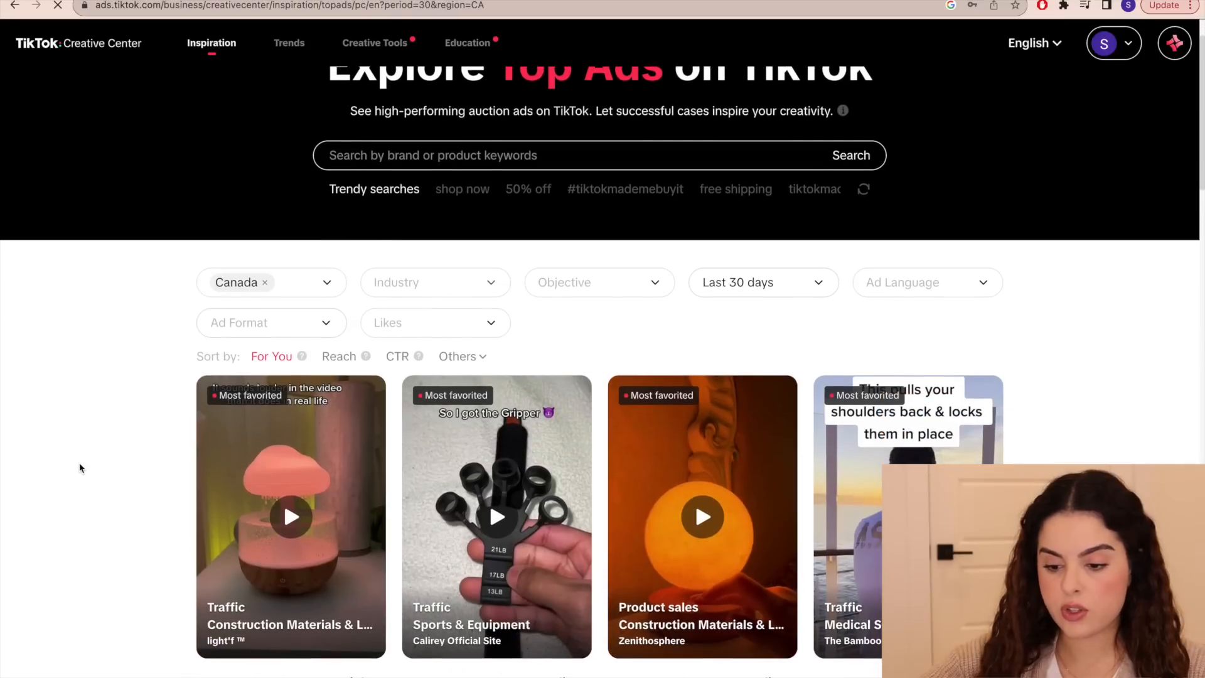
scroll(80, 468, "down", 1)
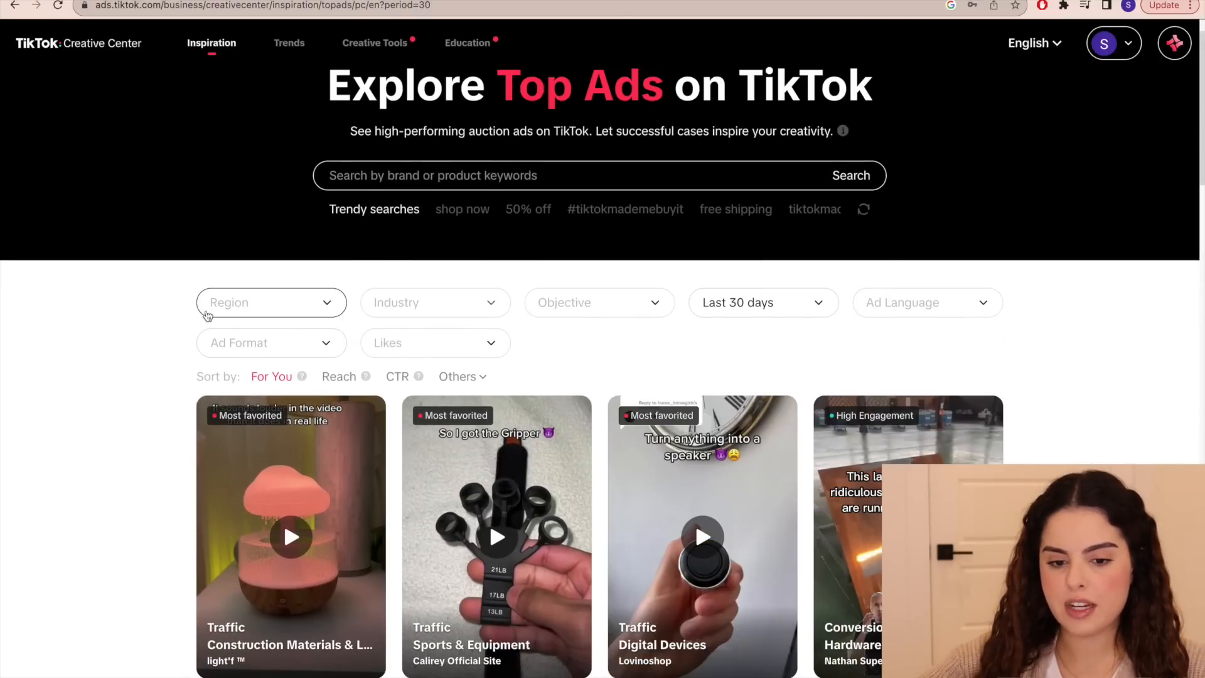
left_click(555, 308)
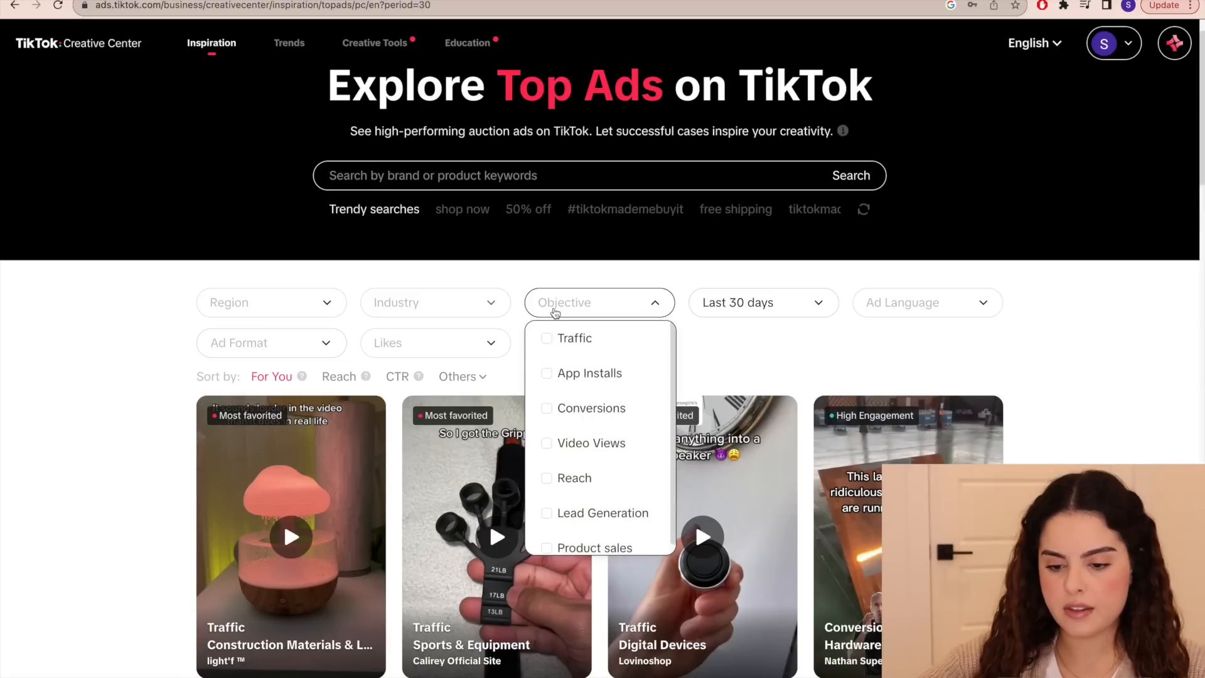
left_click(587, 422)
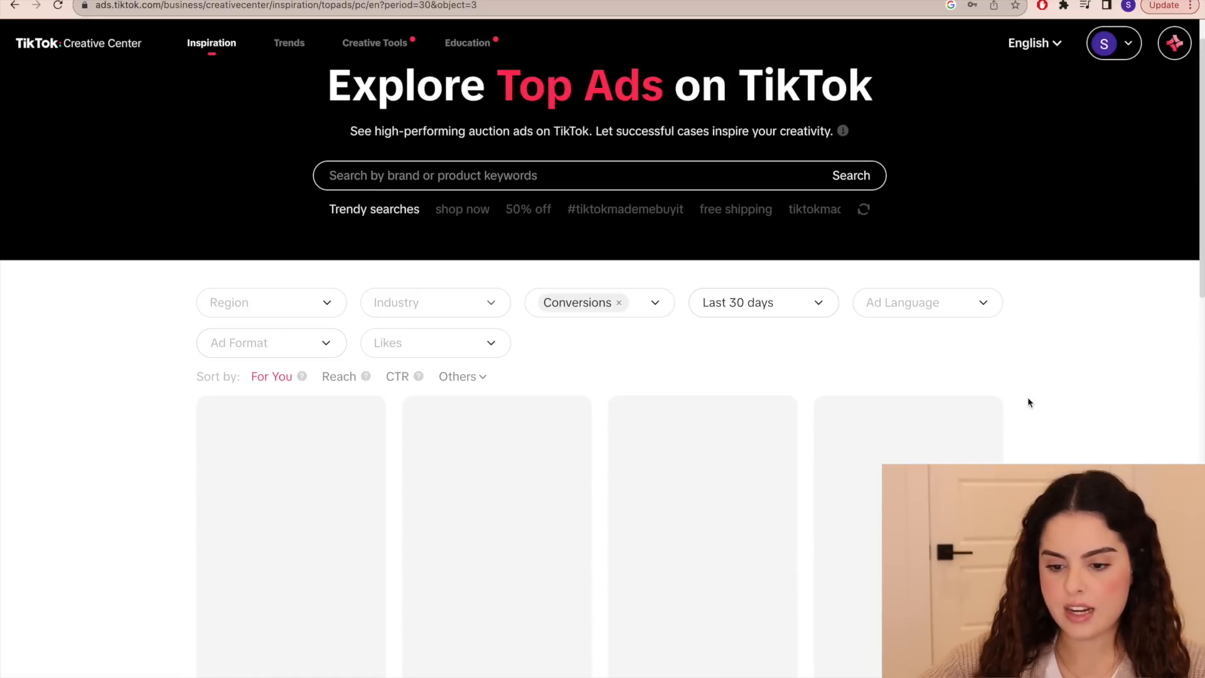
scroll(1028, 404, "down", 2)
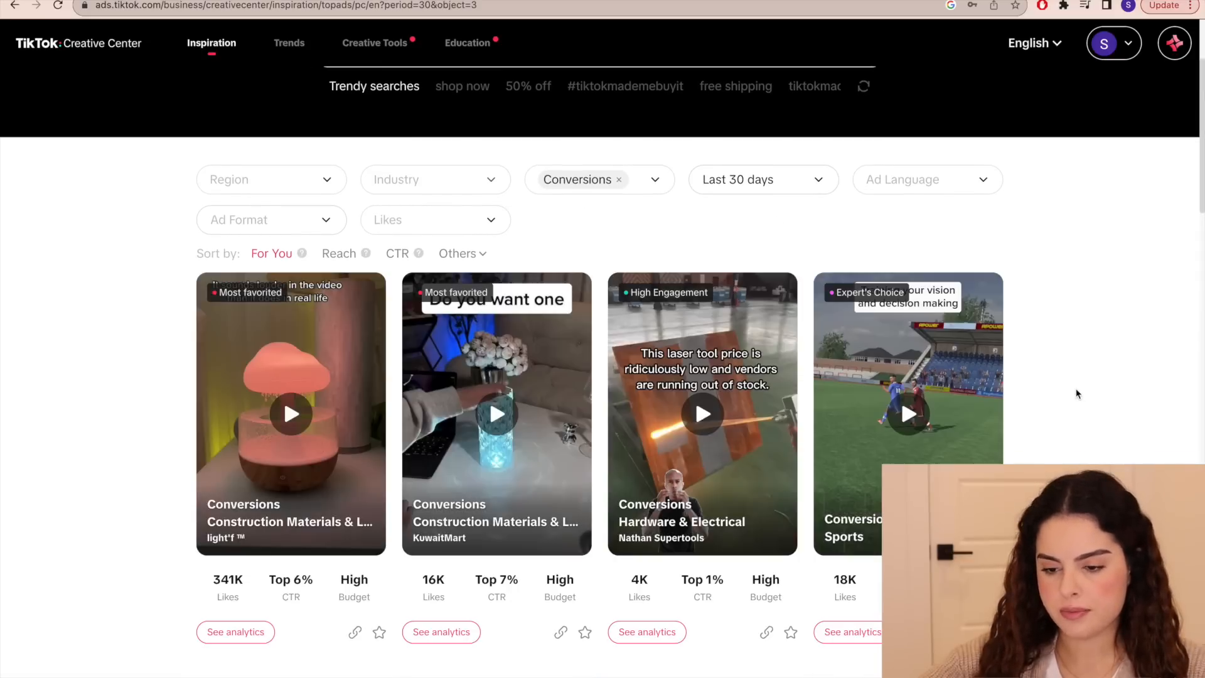
- Look through the Top Ads filtered by Conversions, comparing the advertised products by likes, CTR and budget
scroll(1054, 391, "down", 5)
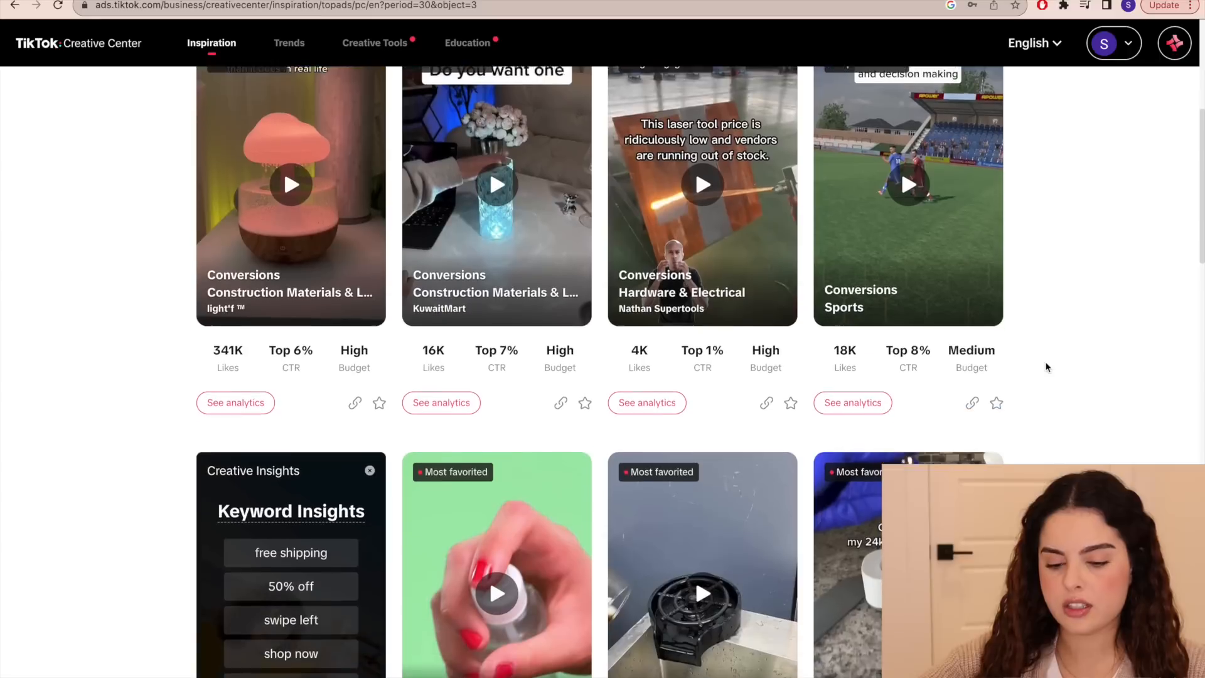
scroll(1046, 367, "down", 1)
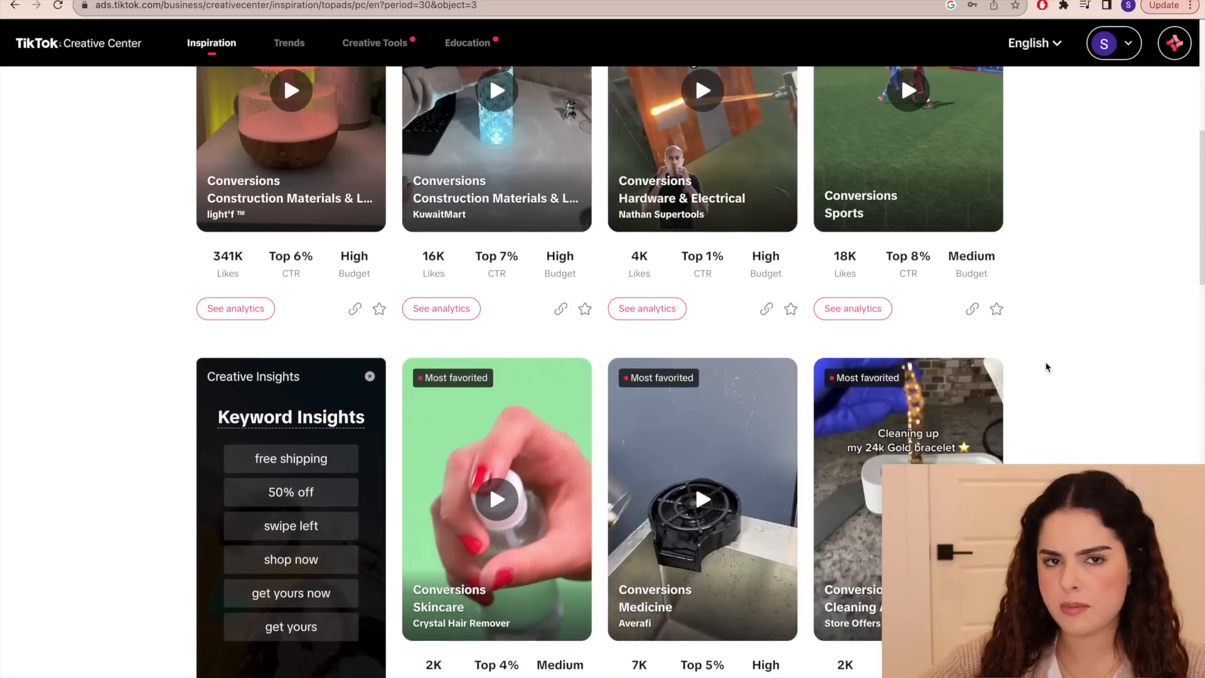
scroll(1066, 374, "up", 2)
scroll(1095, 362, "down", 4)
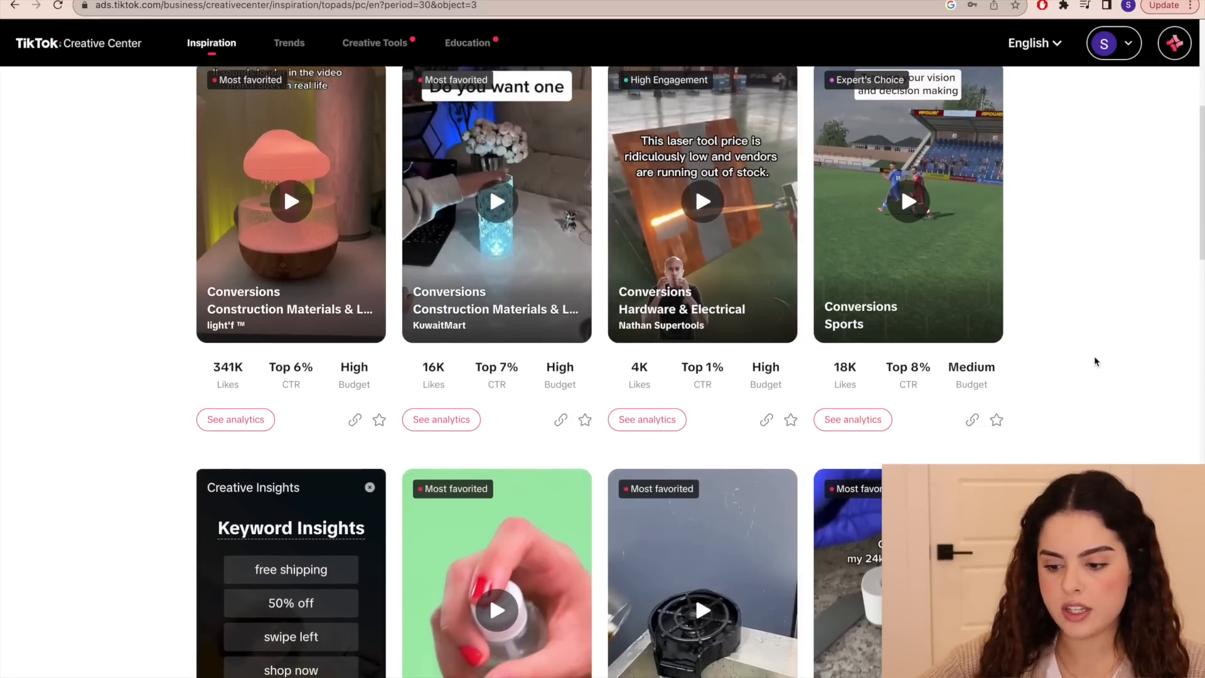
scroll(1093, 362, "down", 10)
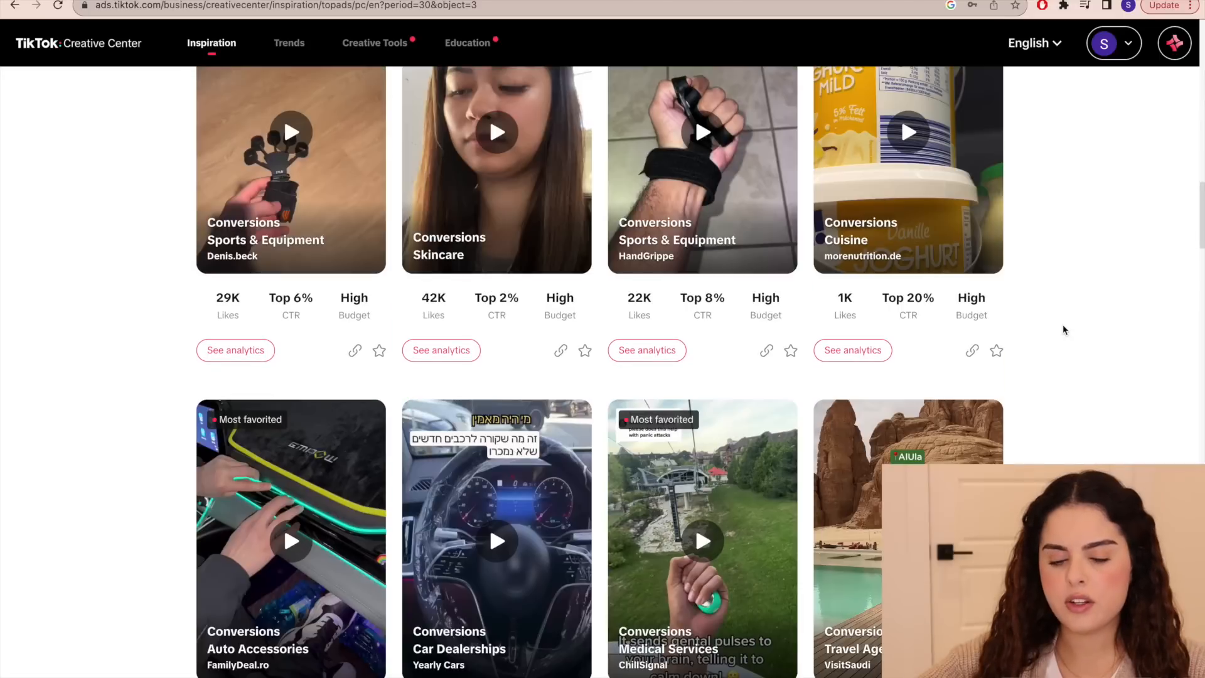
scroll(1064, 329, "up", 7)
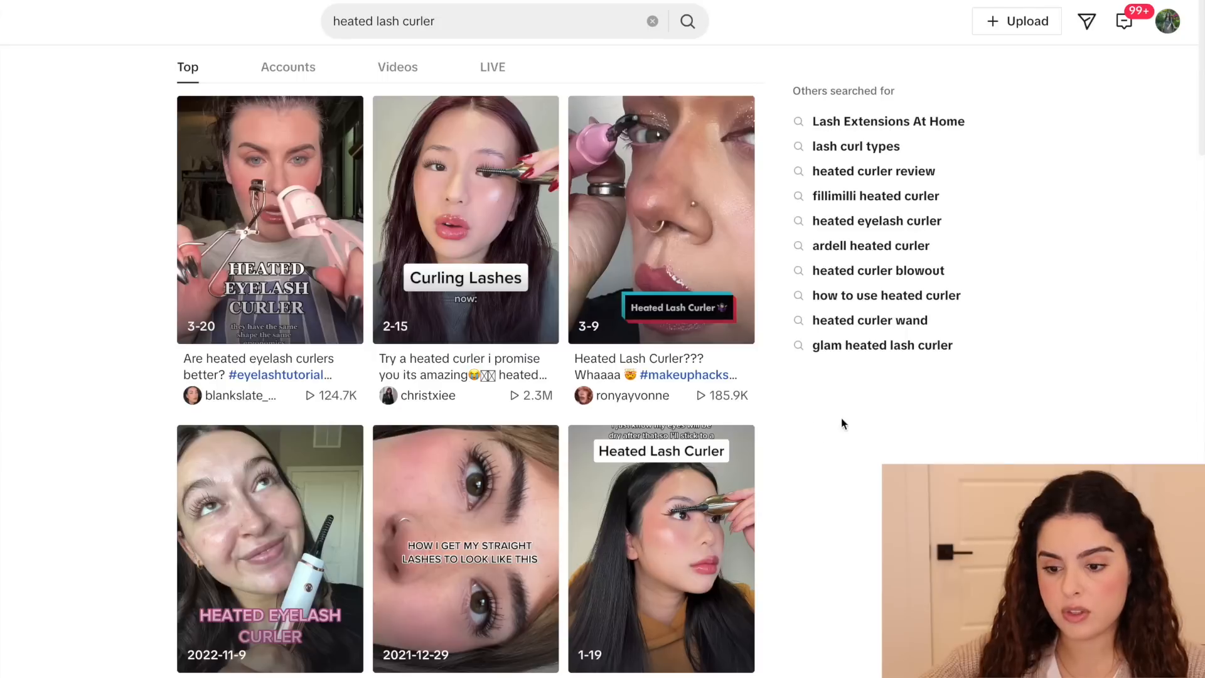
- Look through TikTok's top search results for "heated lash curler", examining the videos' dates and view counts
left_click_drag(562, 402, 815, 428)
left_click(814, 428)
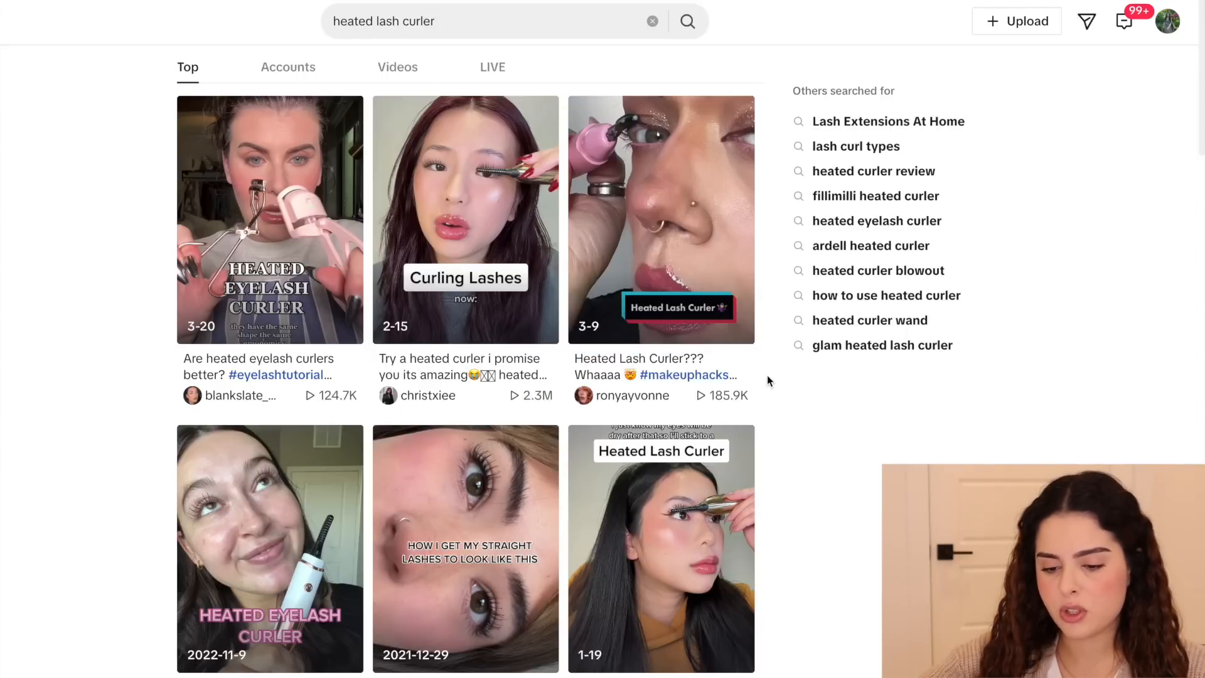
scroll(768, 380, "down", 6)
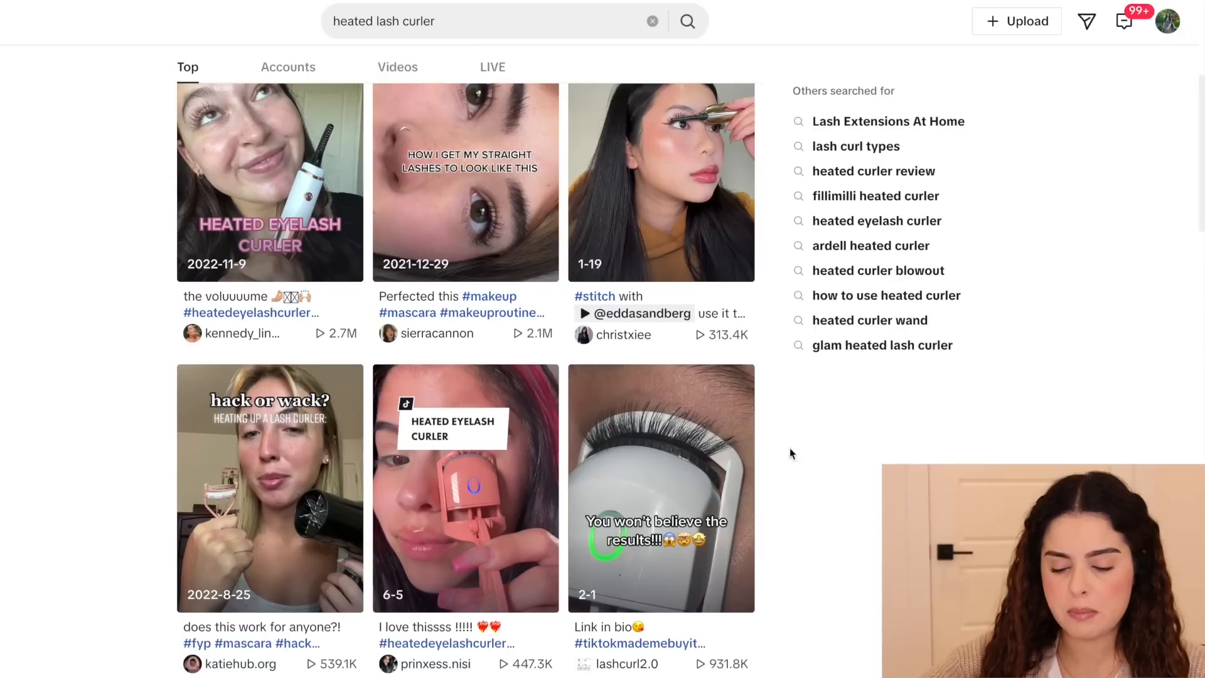
scroll(783, 484, "down", 12)
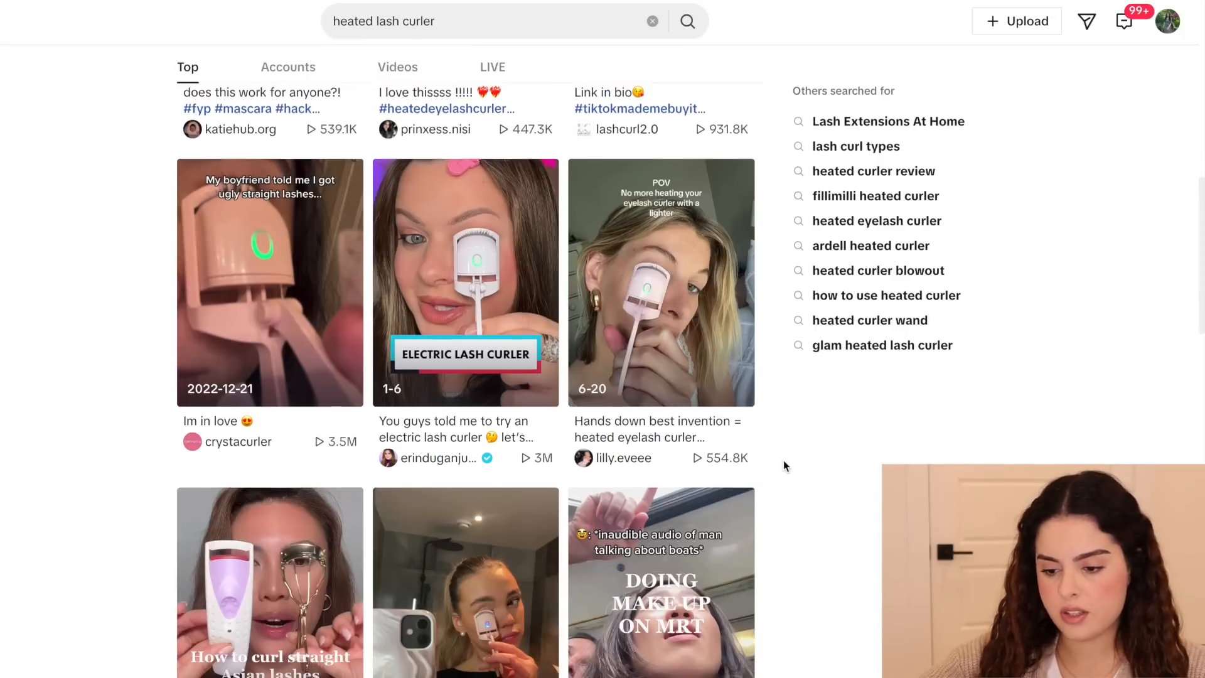
scroll(783, 466, "down", 4)
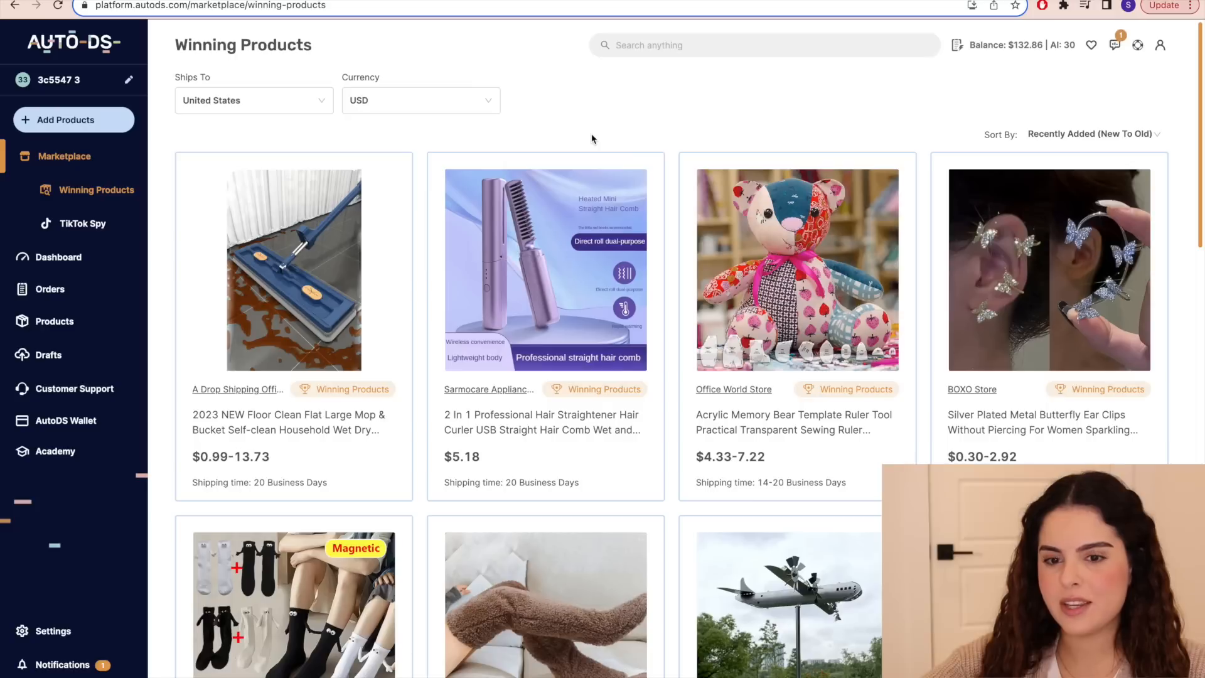
- Open the 2023 NEW Floor Clean Flat Large Mop & Bucket from Winning Products and examine its Product Analysis profit and target audience
left_click(305, 246)
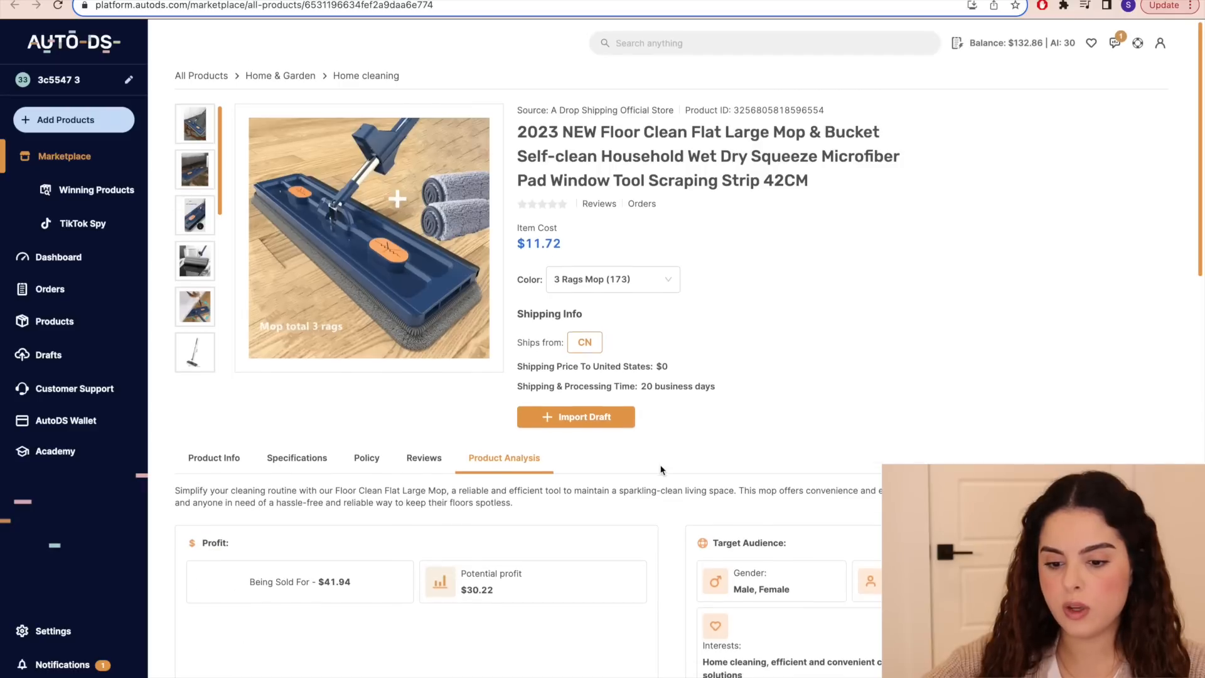
scroll(661, 469, "down", 1)
left_click_drag(466, 425, 556, 432)
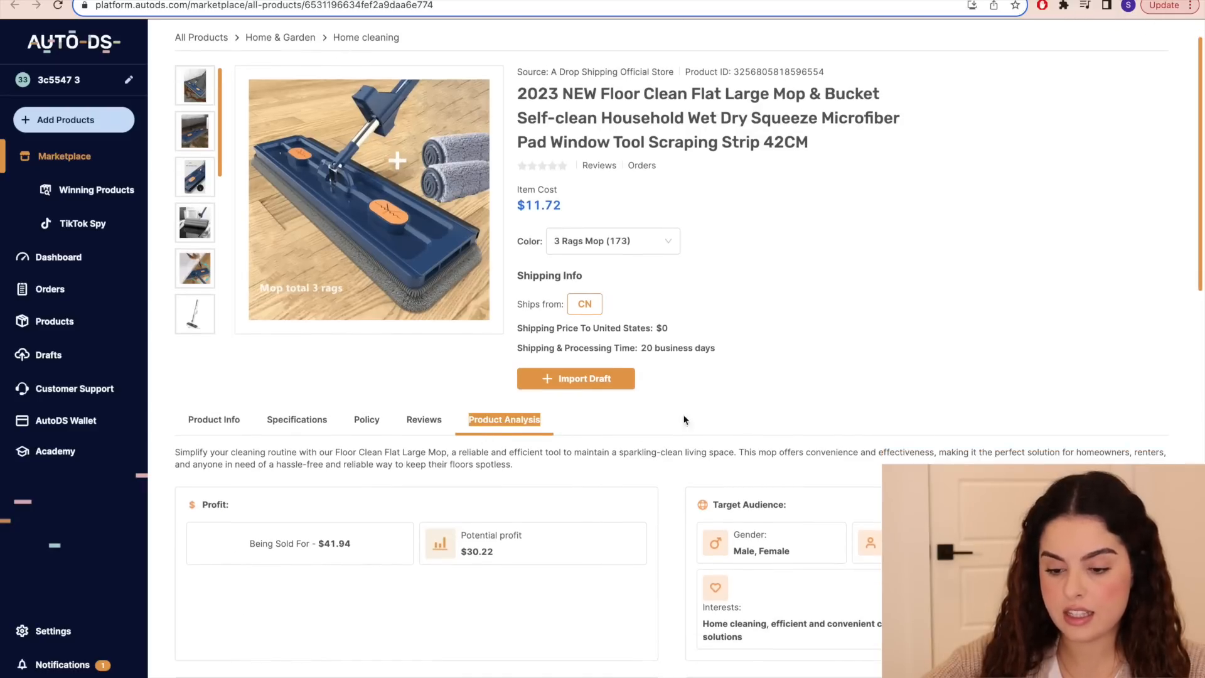
left_click(720, 403)
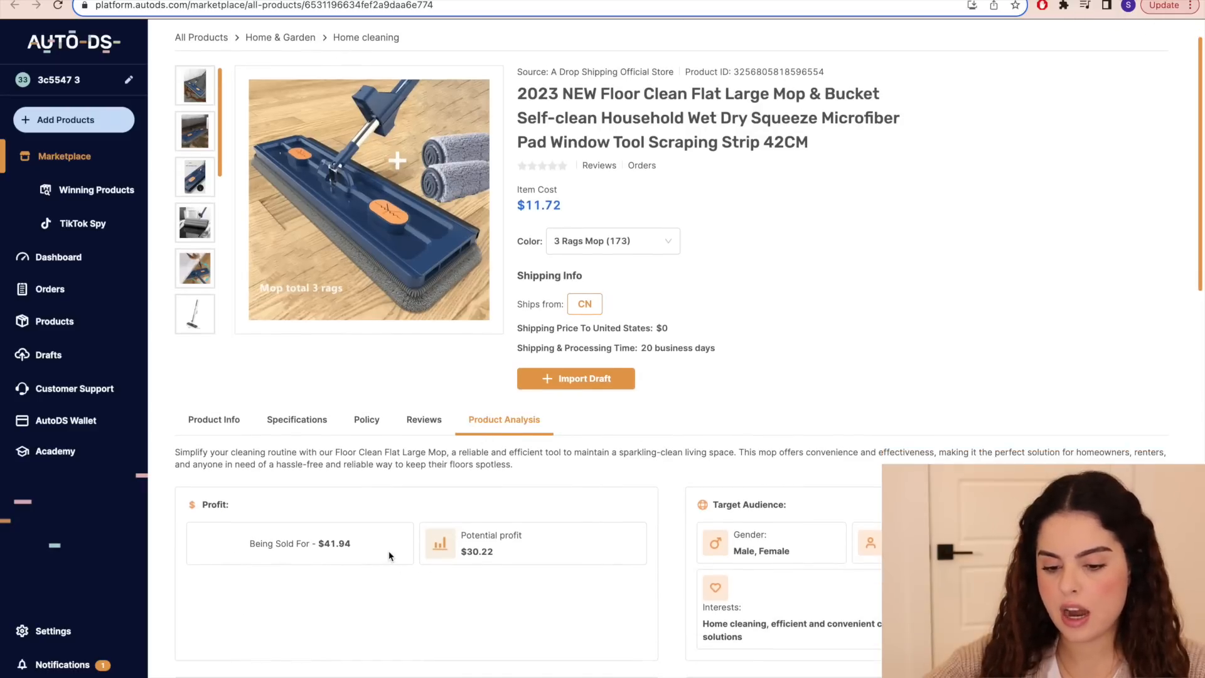
scroll(487, 557, "down", 1)
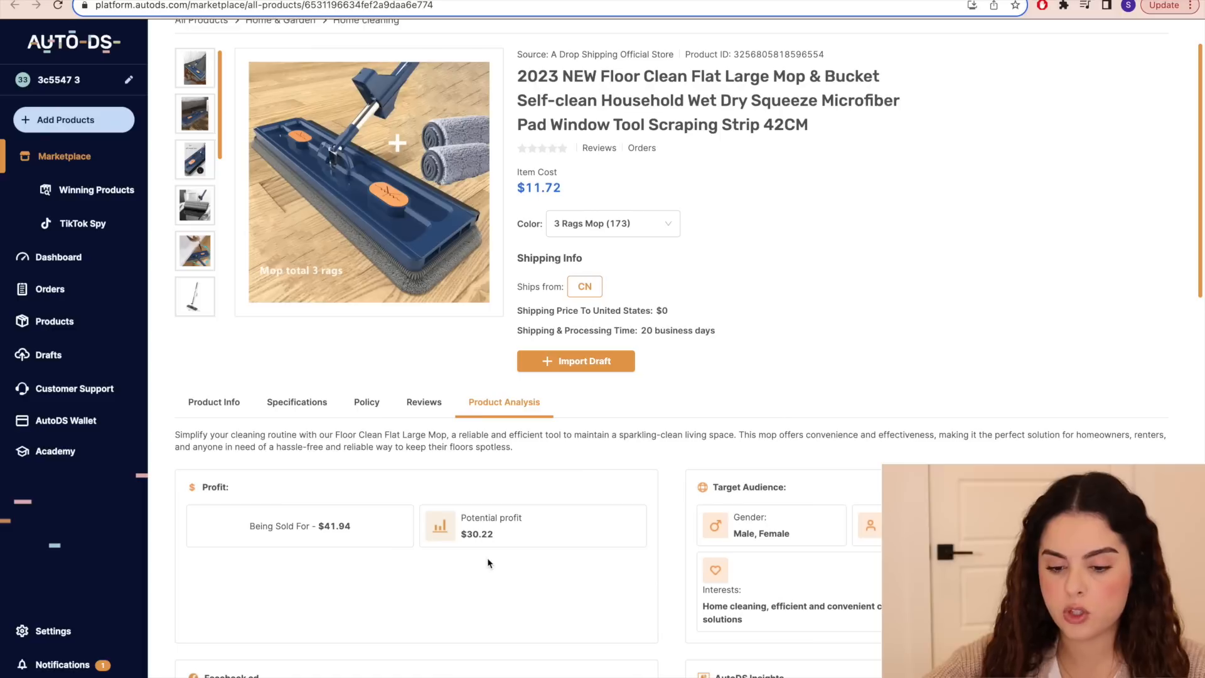
scroll(596, 550, "down", 1)
left_click_drag(687, 479, 827, 522)
left_click(828, 533)
- Examine the mop's example Facebook ad, the seller website example and the AutoDS Insights text
scroll(249, 209, "down", 8)
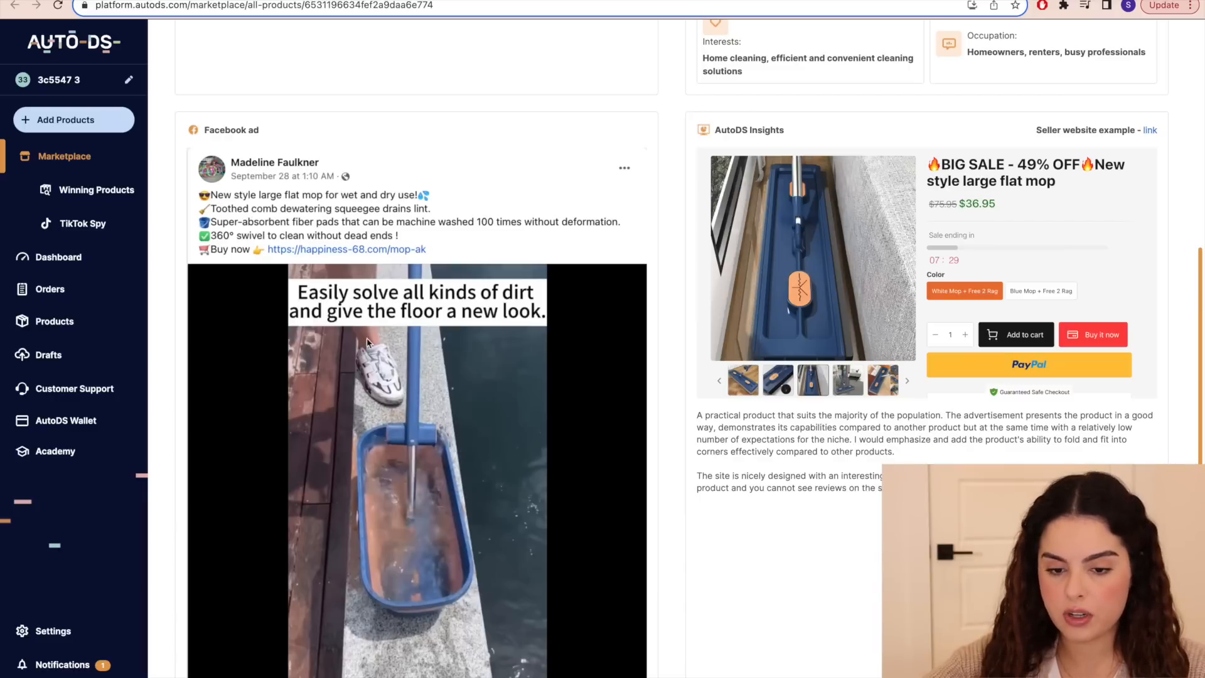
scroll(364, 461, "down", 2)
scroll(1043, 101, "up", 1)
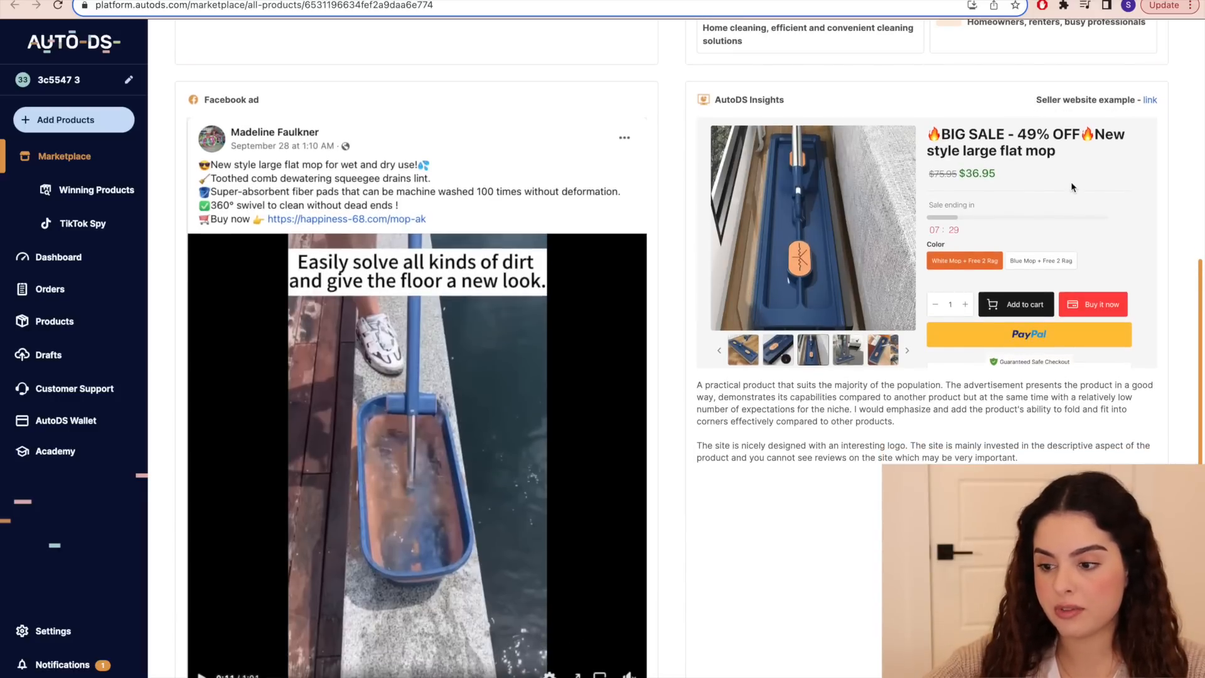
scroll(680, 416, "up", 1)
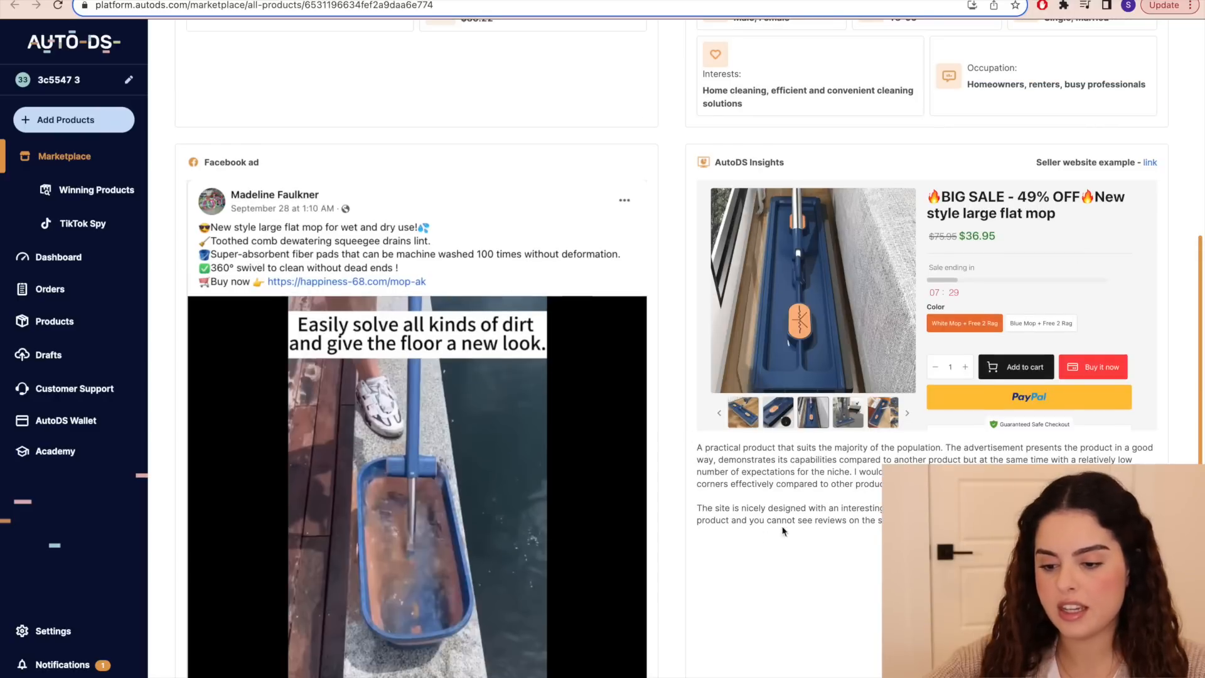
left_click_drag(847, 533, 1032, 438)
left_click_drag(925, 446, 851, 425)
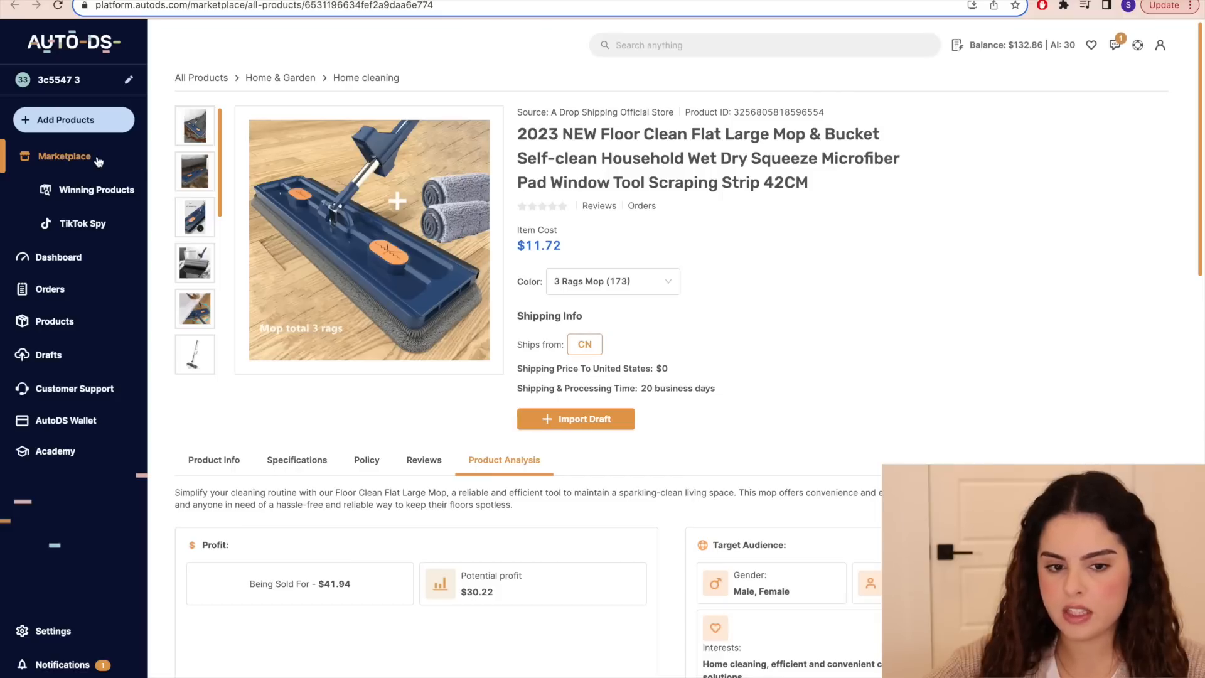
- Show only Fast Shipping products in the AutoDS Marketplace and browse their prices and shipping times
left_click(79, 165)
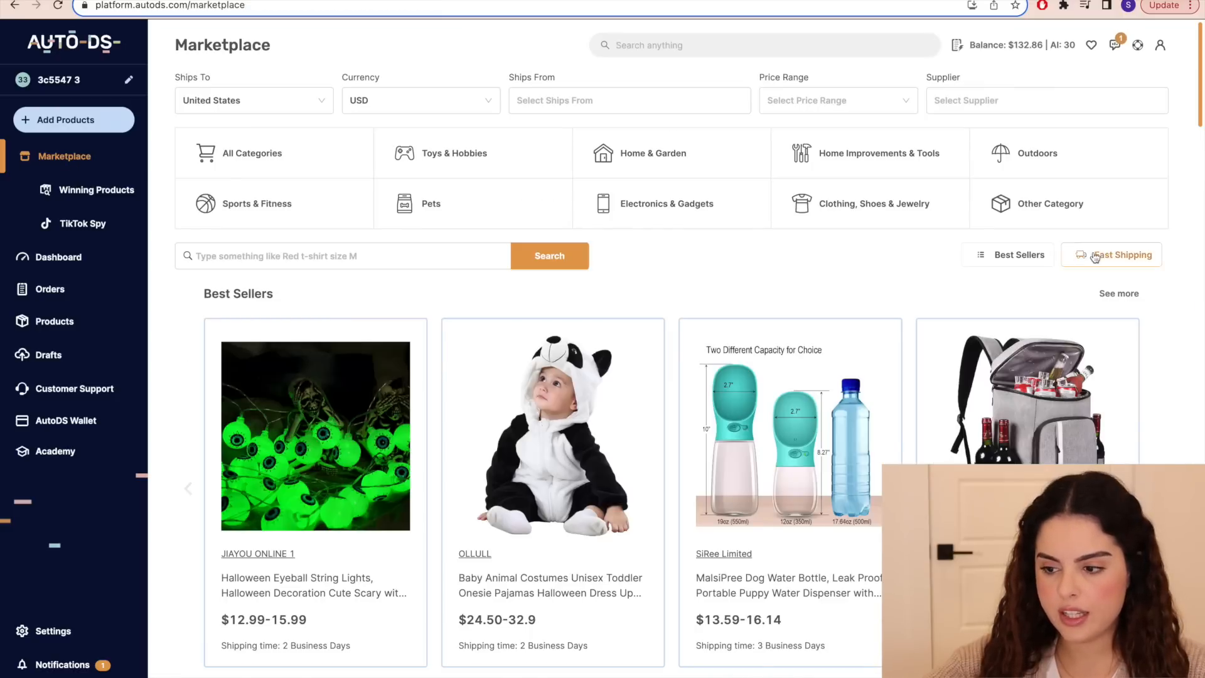
left_click(1089, 261)
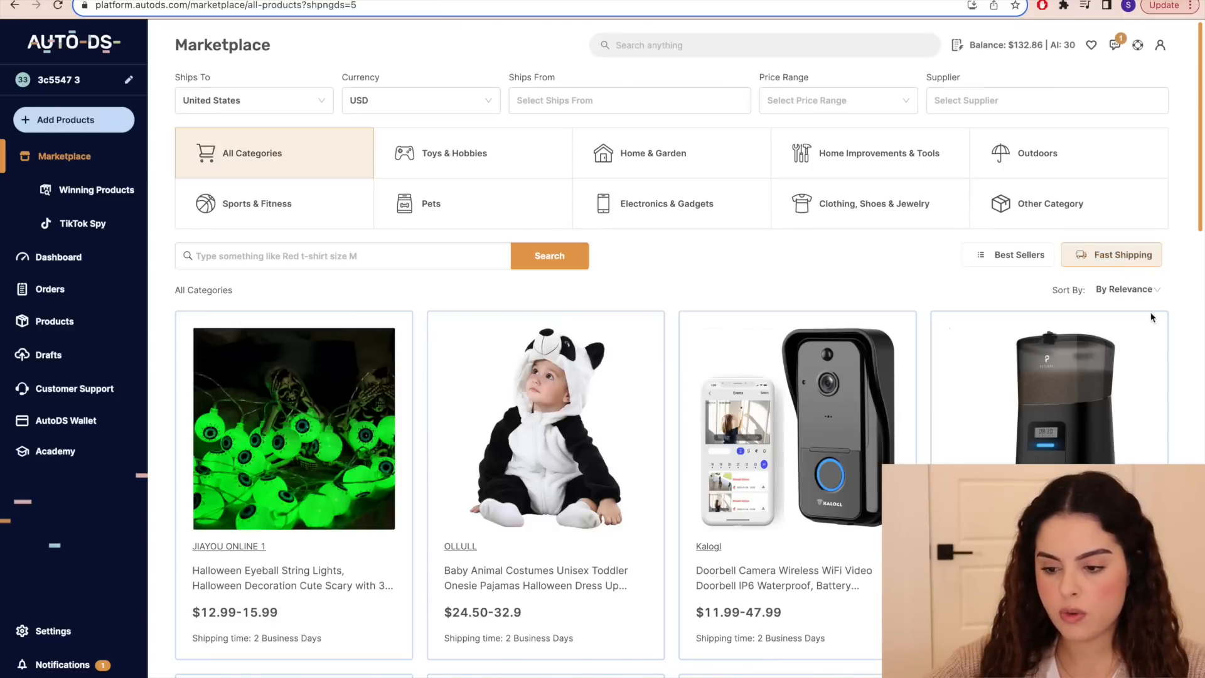
scroll(1180, 344, "down", 2)
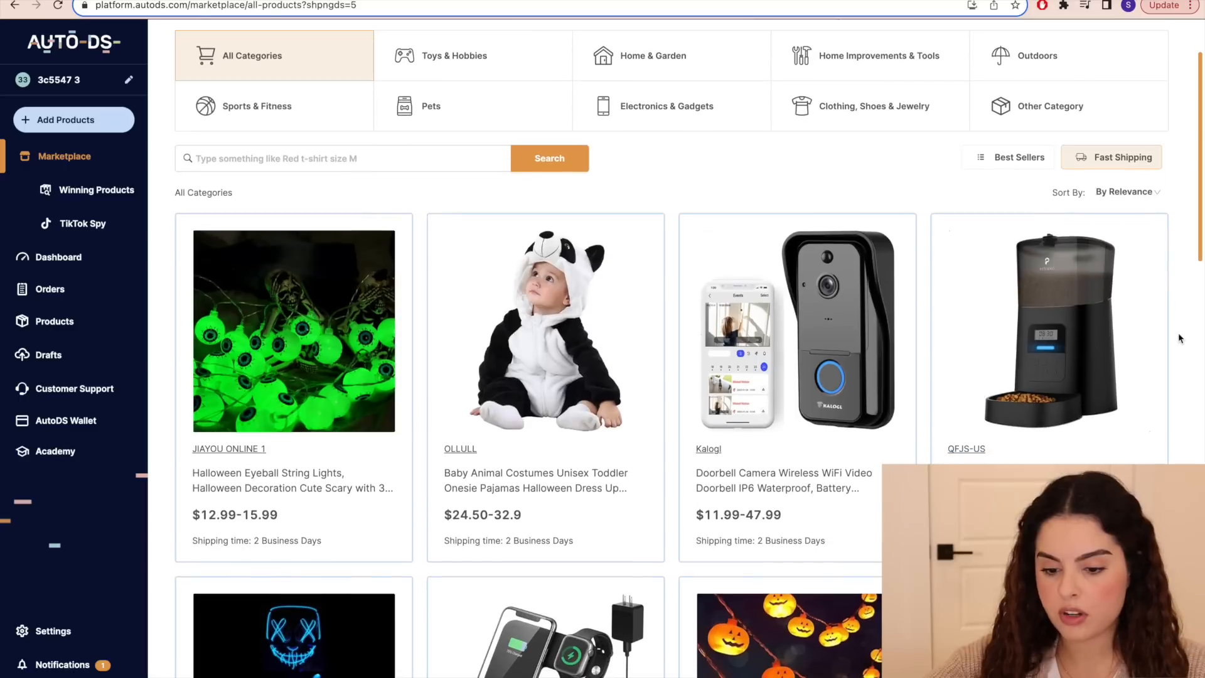
scroll(1177, 335, "down", 2)
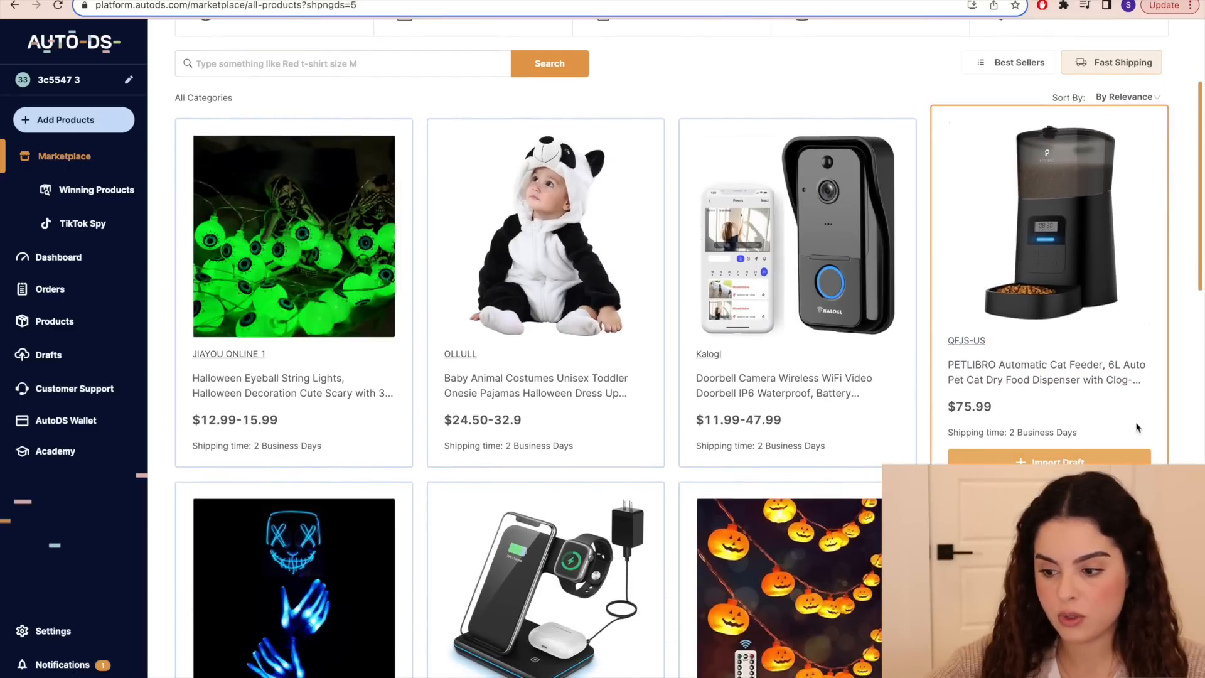
scroll(1149, 338, "down", 10)
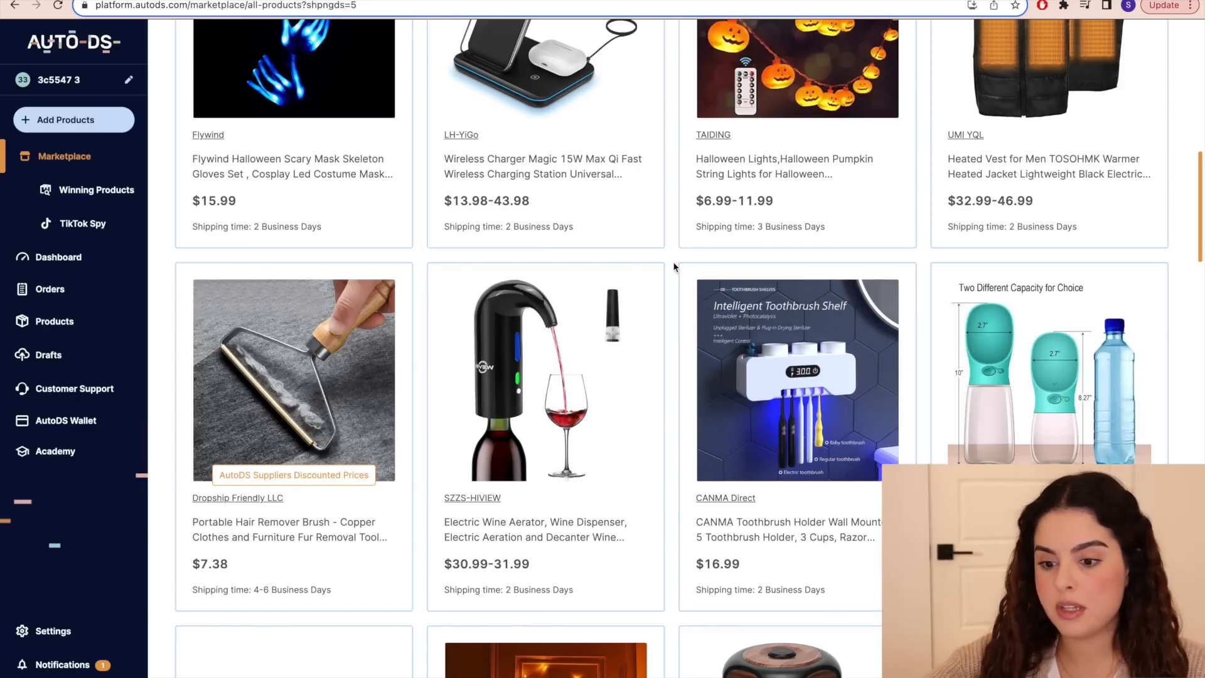
- Search the Marketplace for "heated lash curler" and "lash curler", comparing the heated eyelash curlers by price and shipping time
left_click(61, 165)
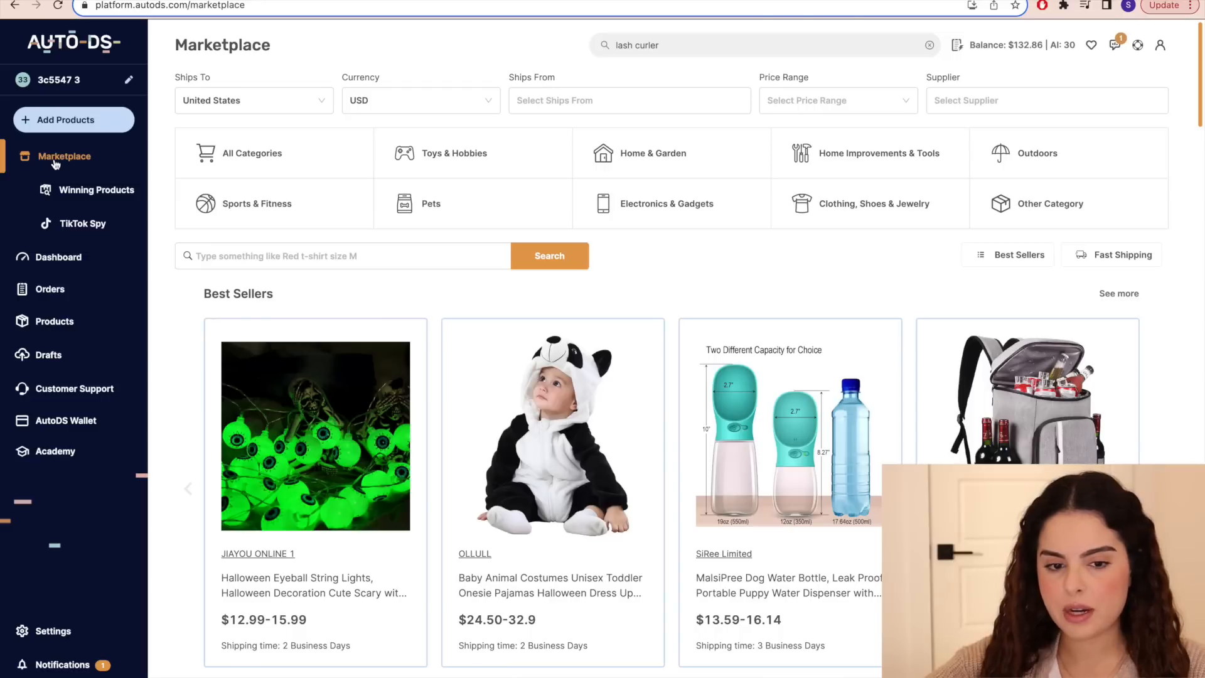
left_click(244, 259)
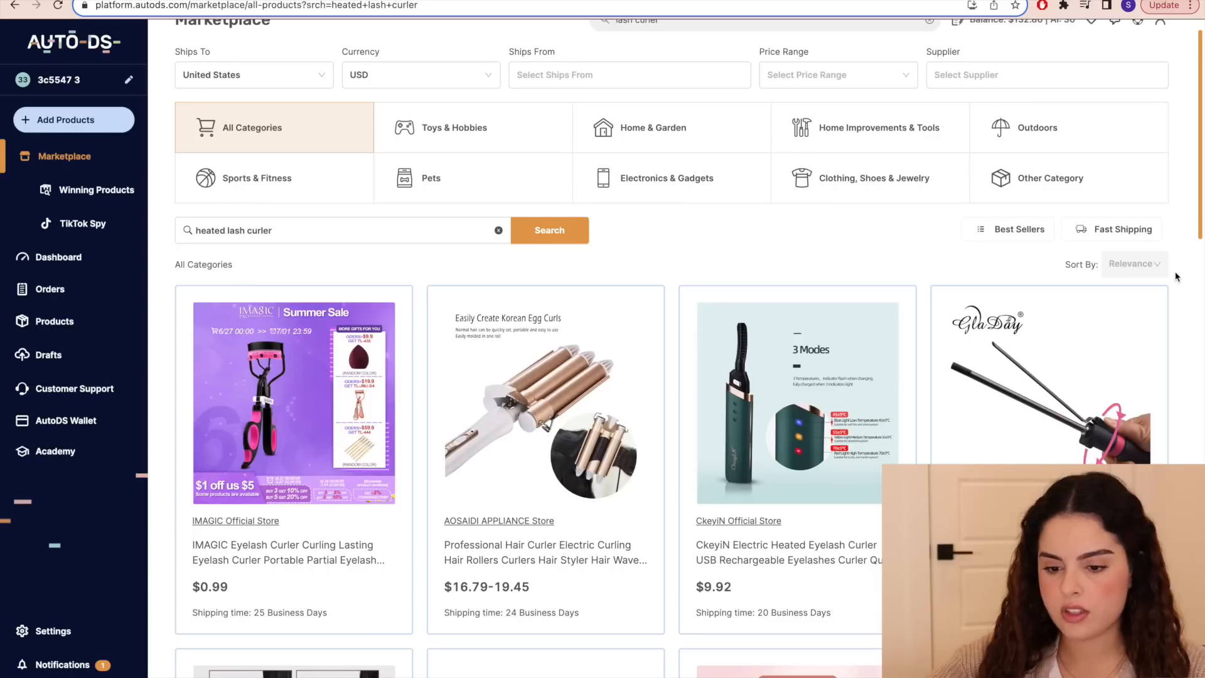
scroll(1176, 277, "down", 6)
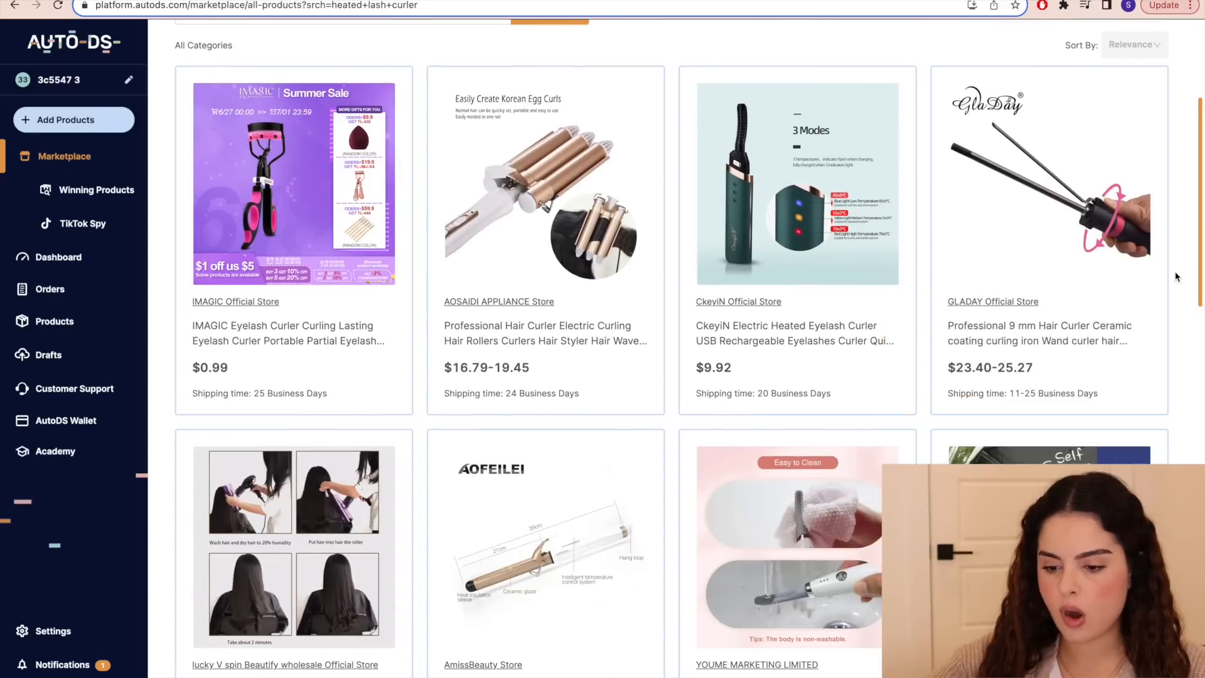
scroll(1176, 277, "down", 4)
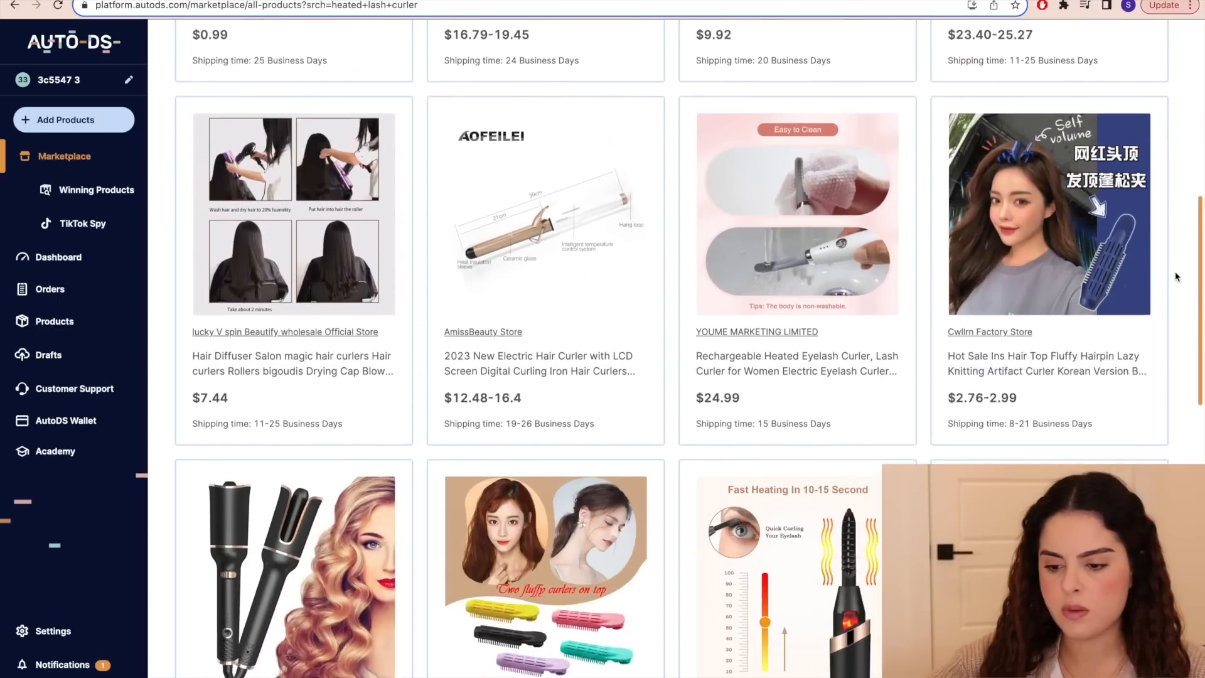
scroll(1175, 277, "up", 2)
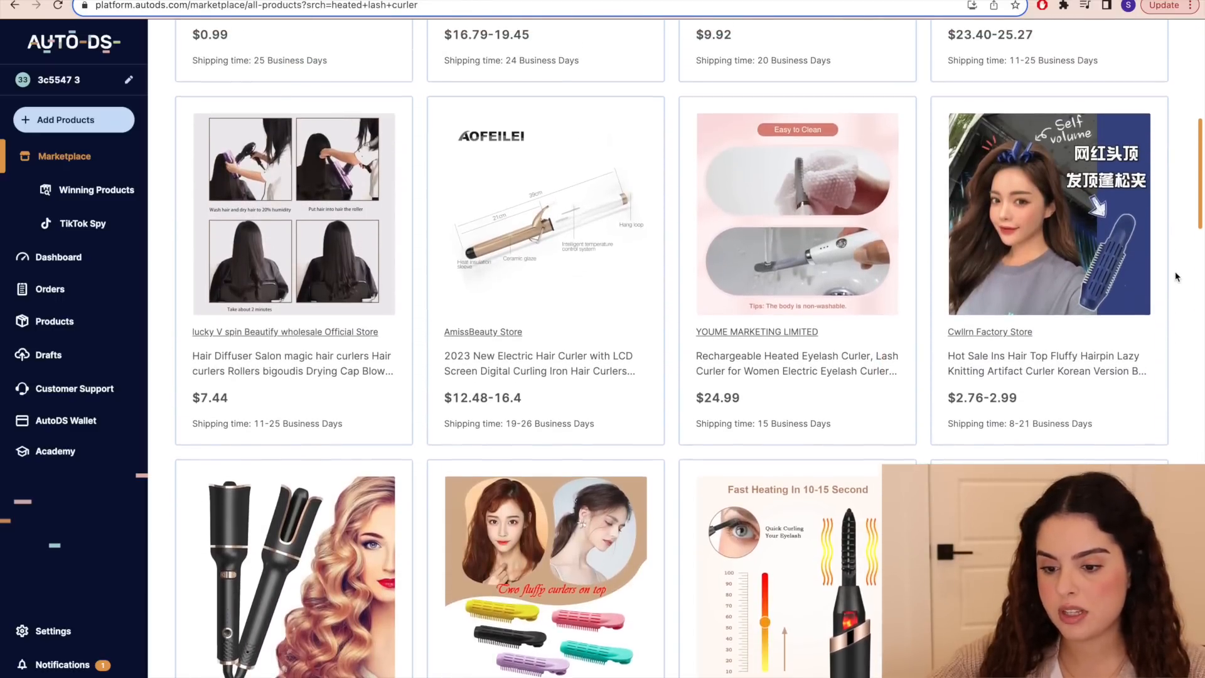
scroll(1182, 288, "down", 3)
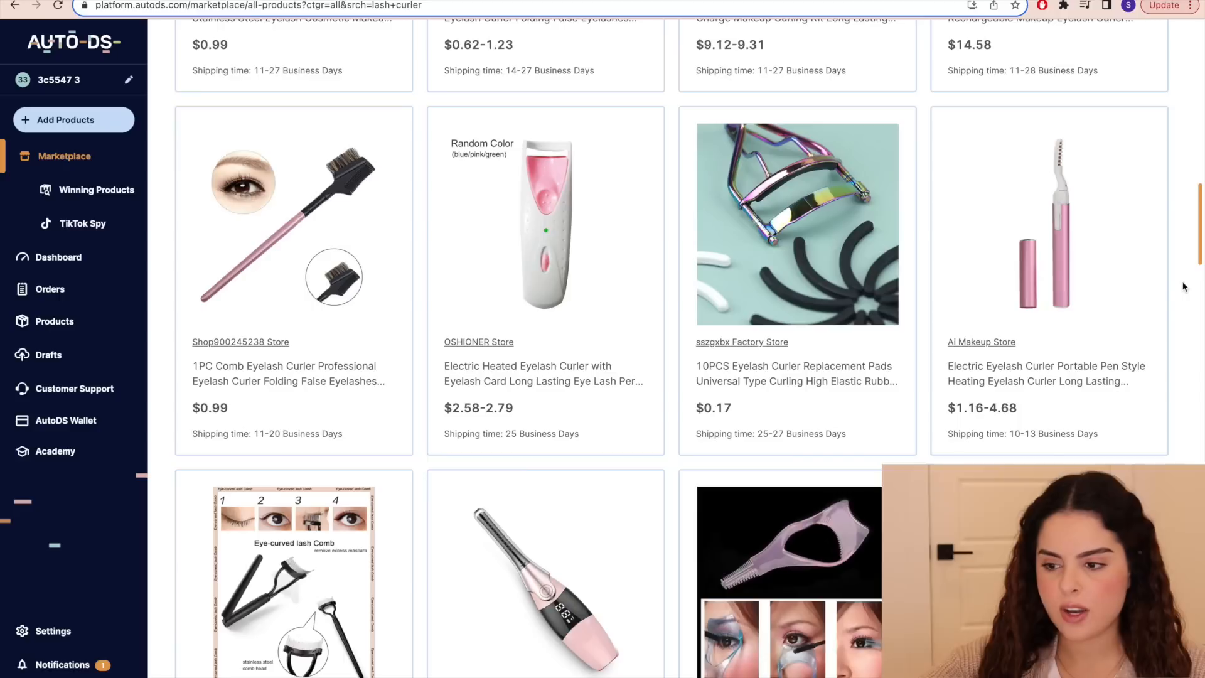
scroll(1182, 212, "up", 1)
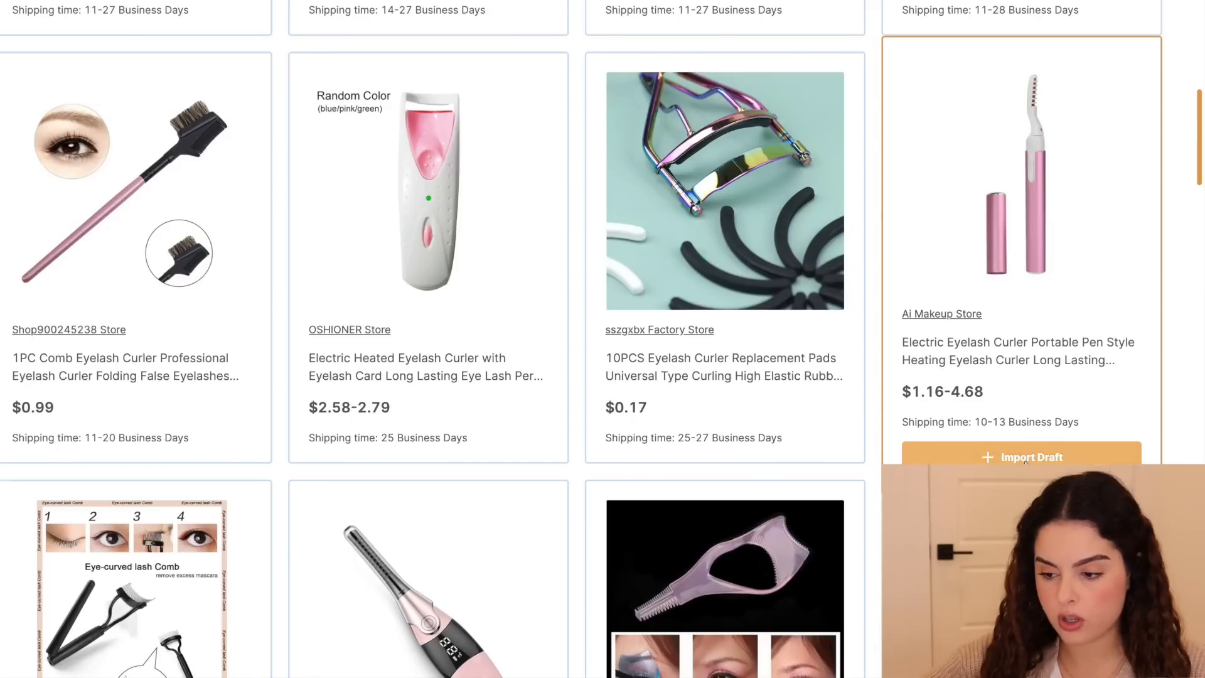
- Import the Electric Eyelash Curler Portable Pen Style from Ai Makeup Store as a draft and import that draft to the store
left_click(1026, 463)
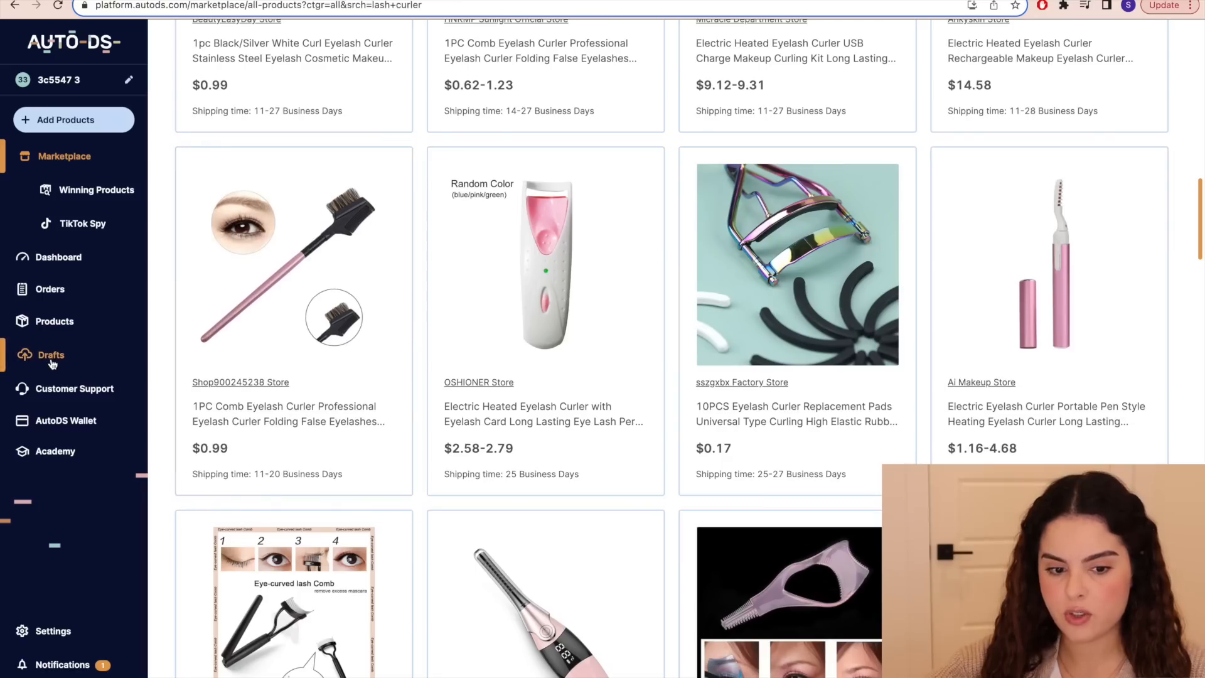
left_click(52, 359)
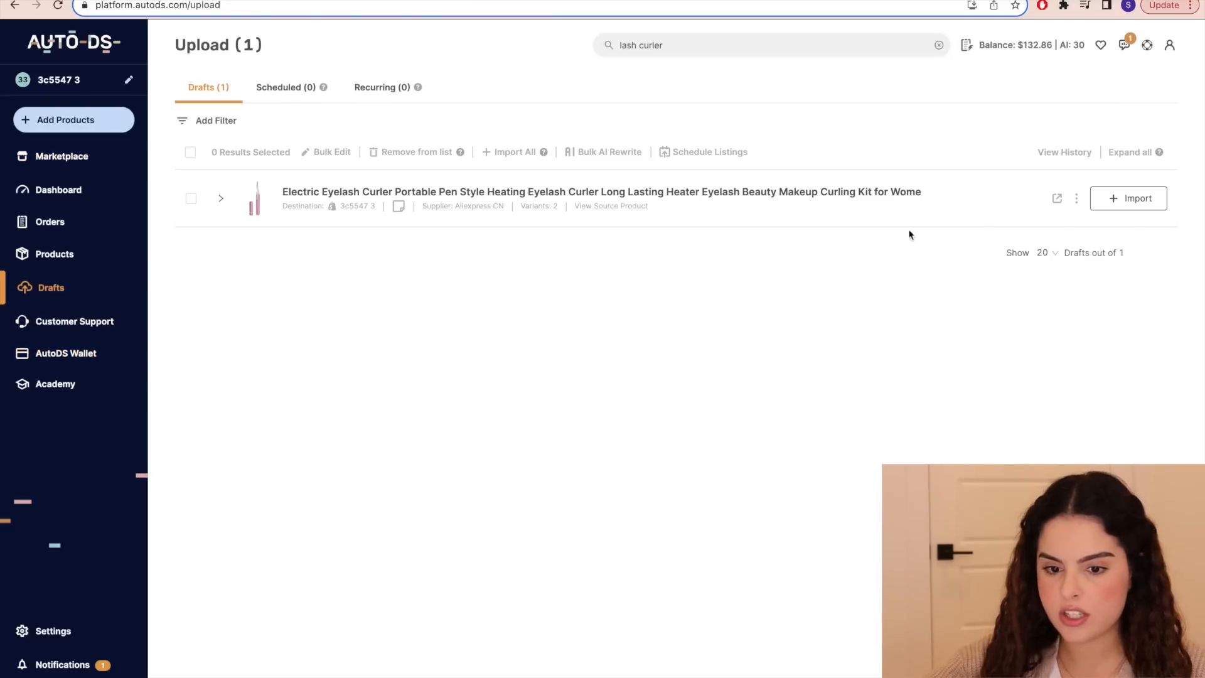
left_click(1116, 201)
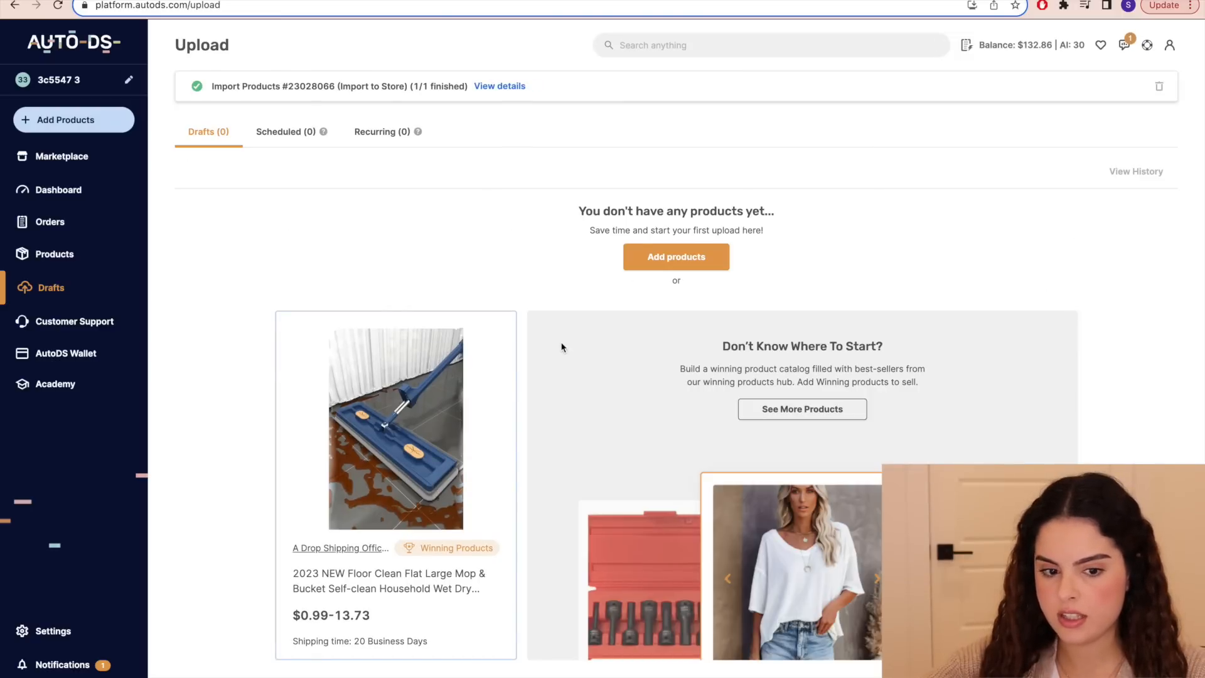
- Open the AutoDS product list and check the imported eyelash curler's buy price against its sell price
left_click(58, 258)
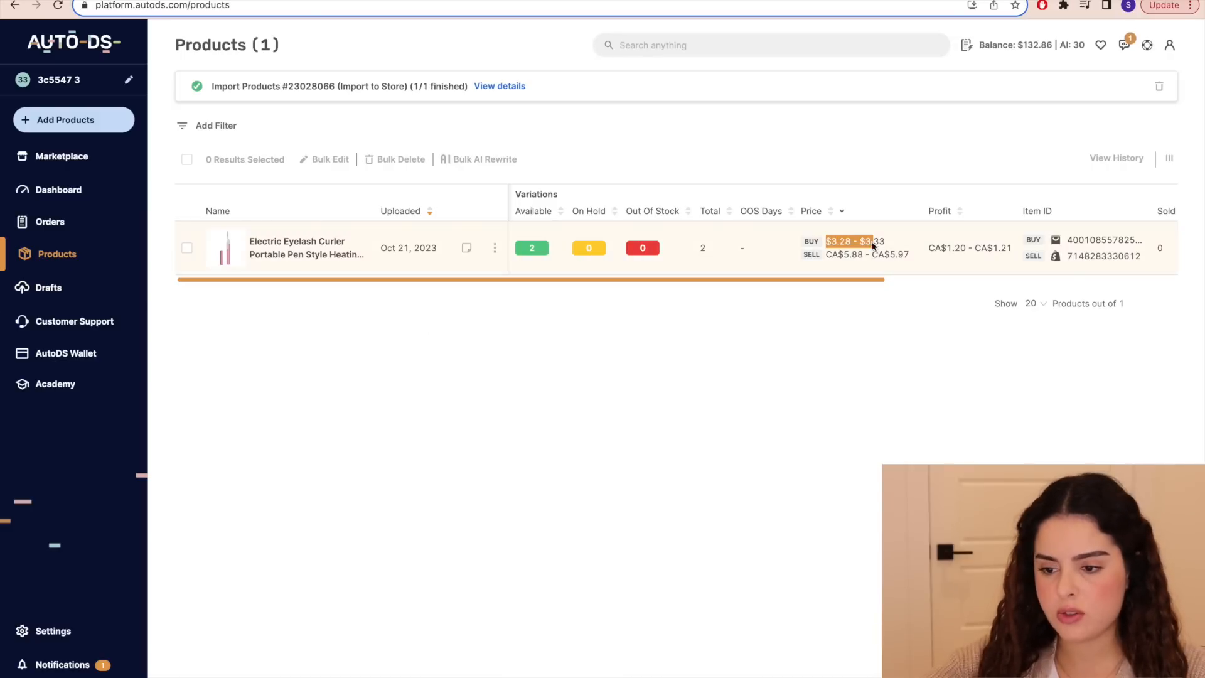
left_click_drag(822, 246, 894, 245)
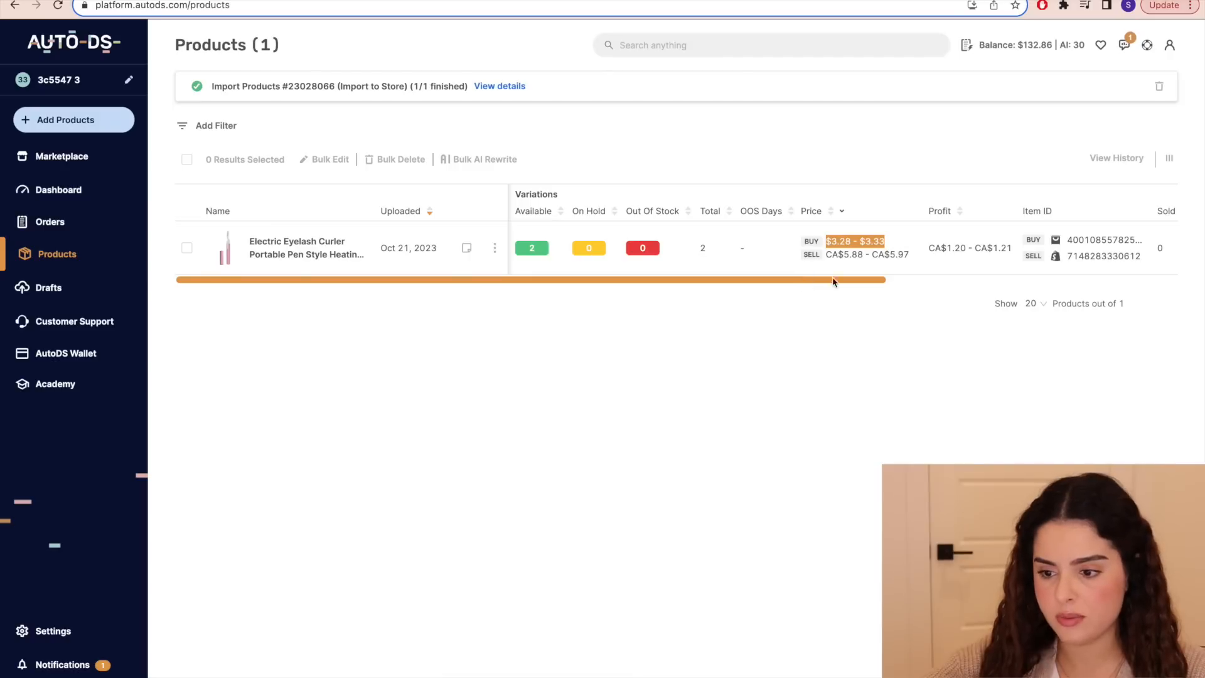
left_click(330, 311)
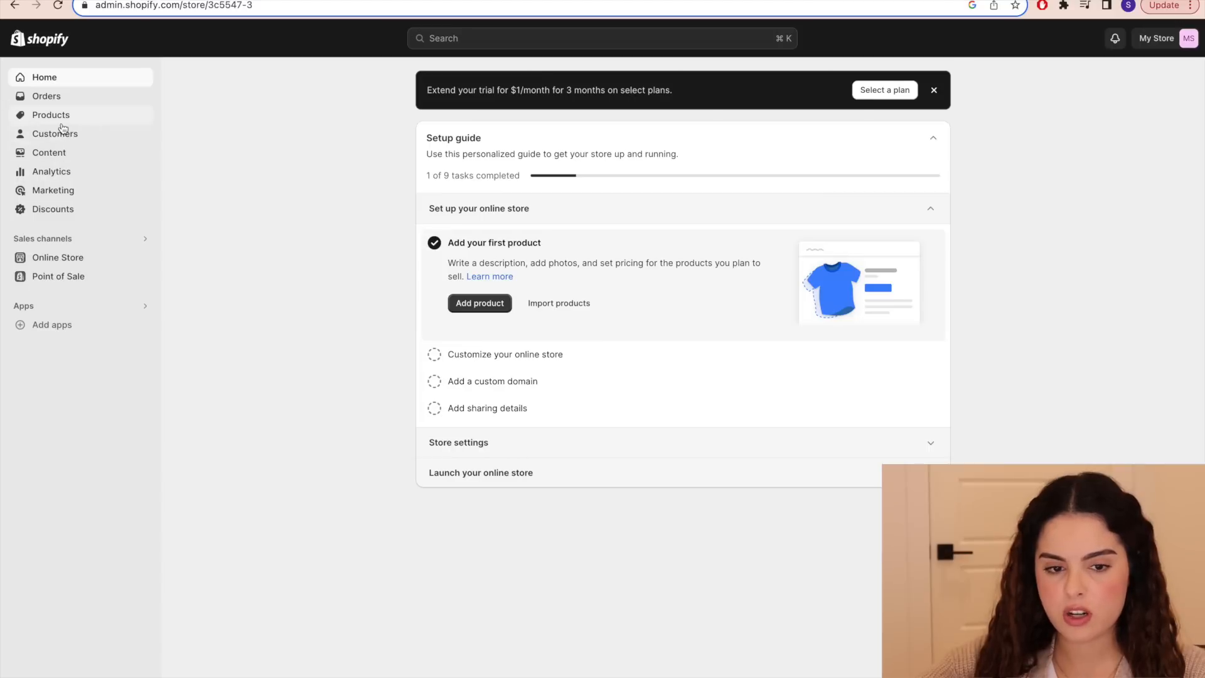
- Reload the Shopify admin and open the imported Electric Eyelash Curler product for editing
left_click(58, 5)
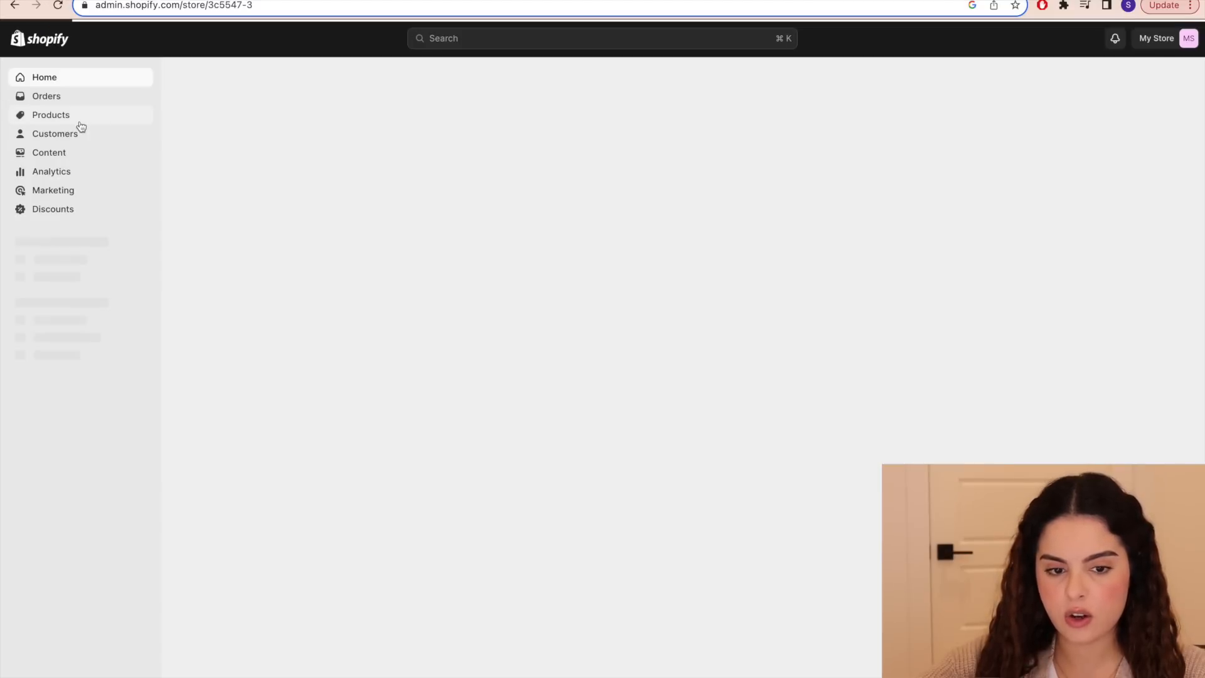
left_click(81, 120)
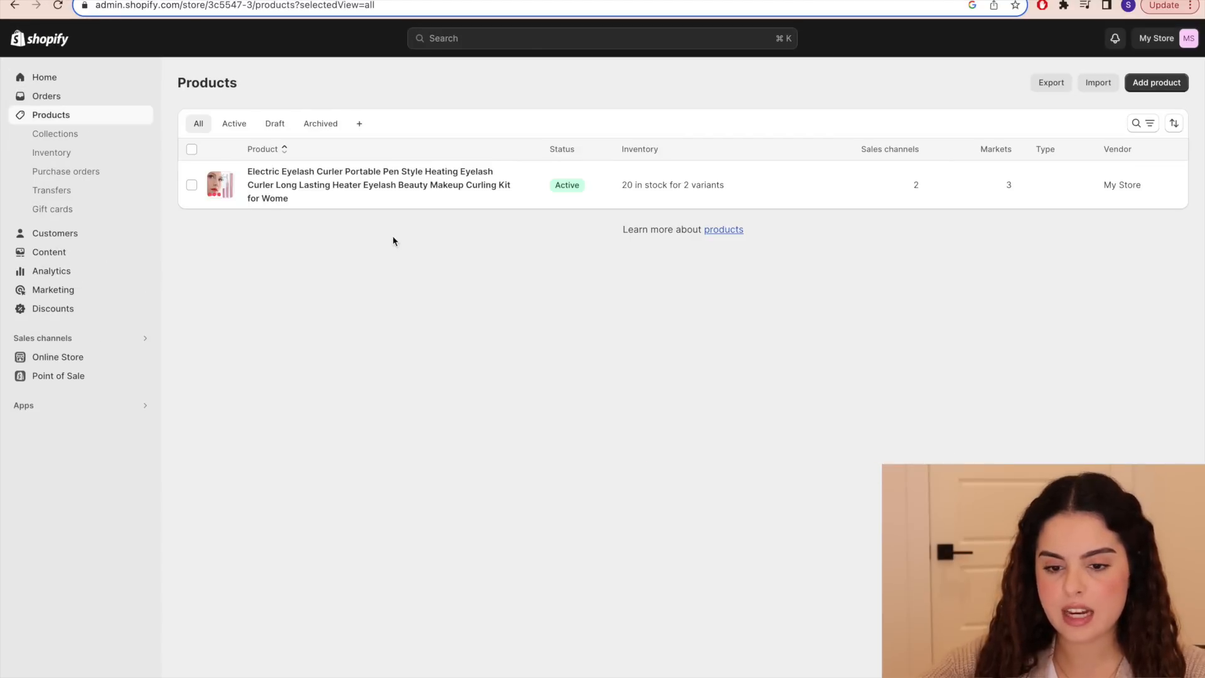
left_click(360, 192)
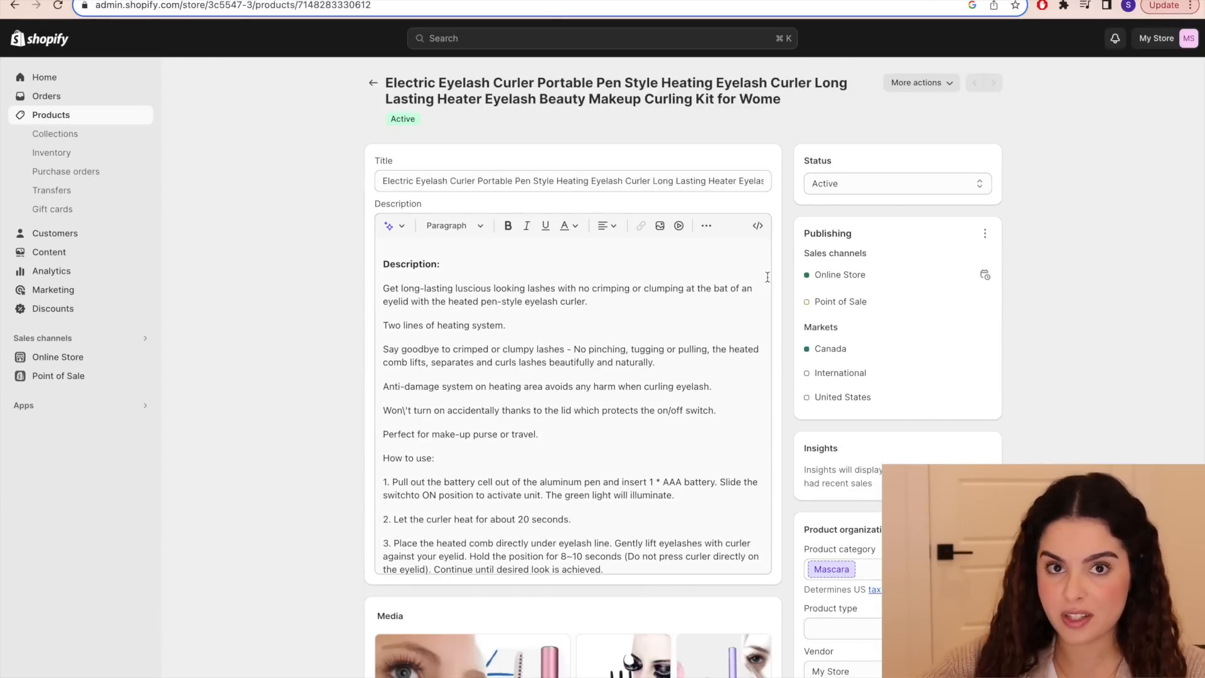
- Clear the supplier's whole description and title from the eyelash curler product
scroll(616, 490, "down", 10)
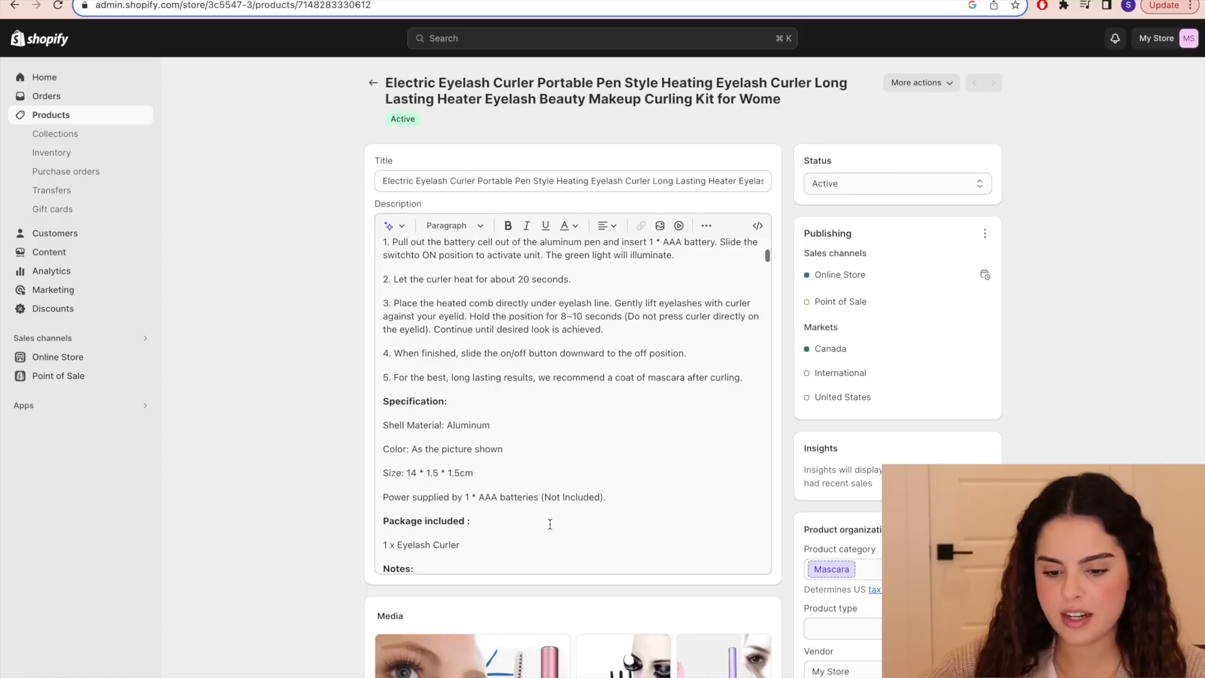
key("ctrl+a")
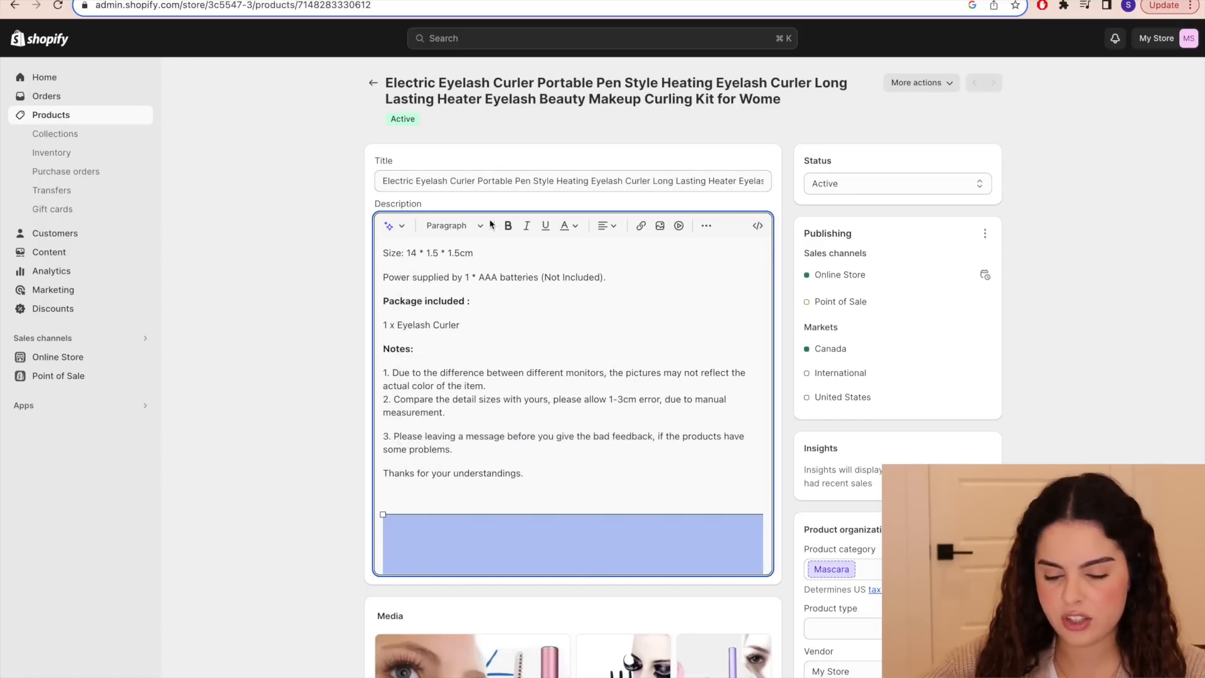
key("BackSpace")
triple_click(459, 180)
key("BackSpace")
left_click(349, 336)
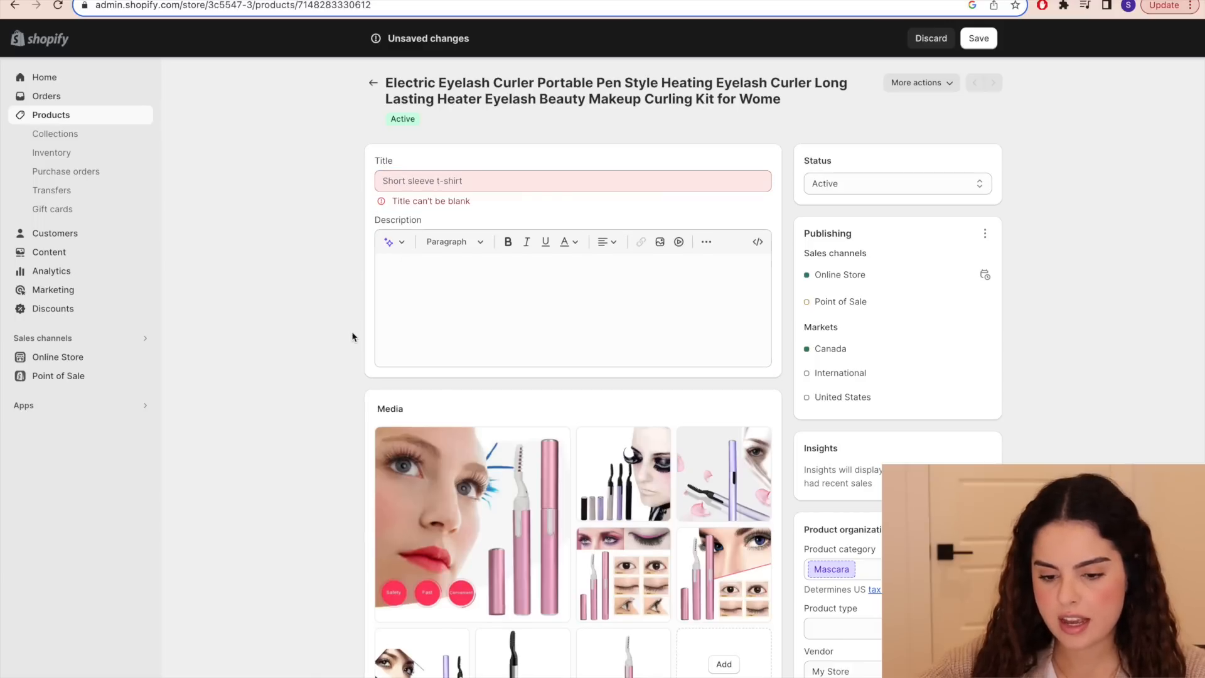
- Remove all of the supplier's images from the product's media
scroll(341, 379, "down", 1)
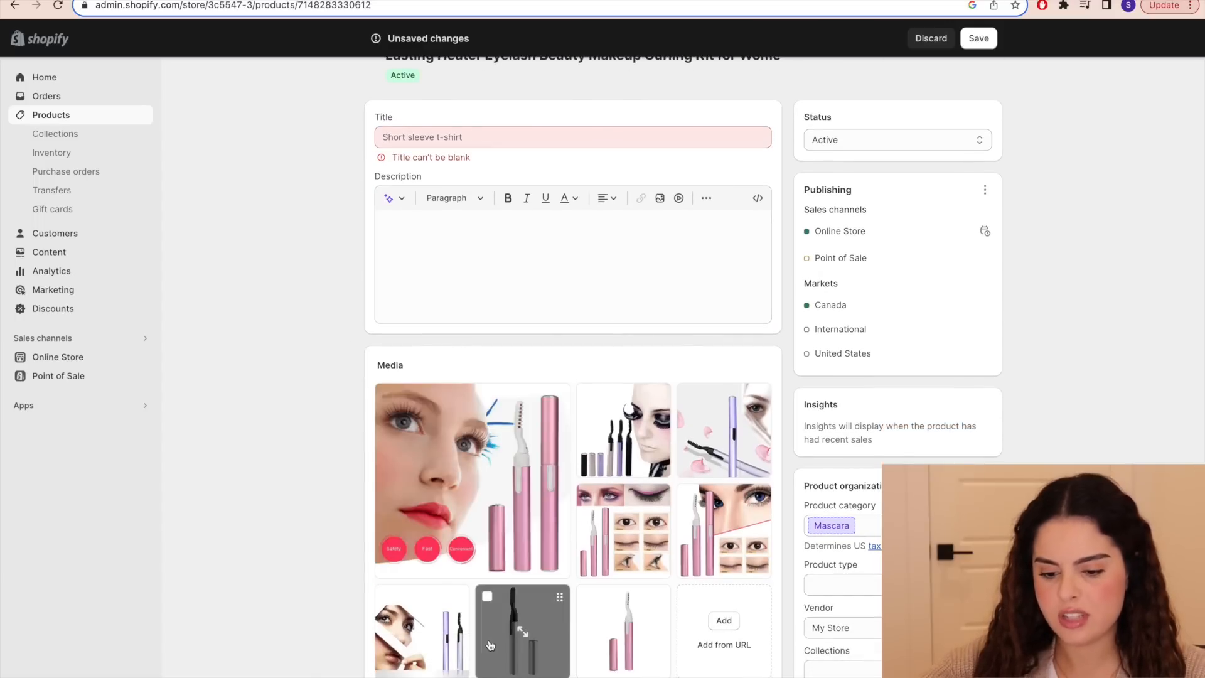
left_click(387, 394)
left_click(588, 395)
left_click(688, 395)
left_click(688, 495)
left_click(588, 495)
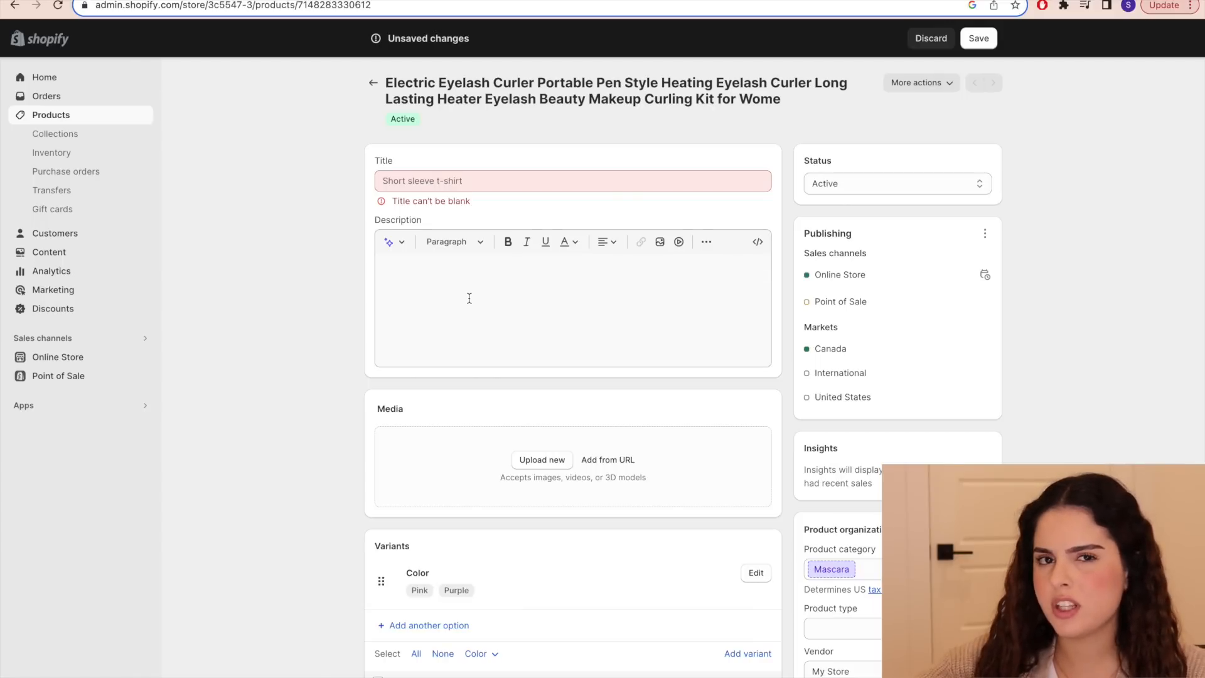
left_click(406, 187)
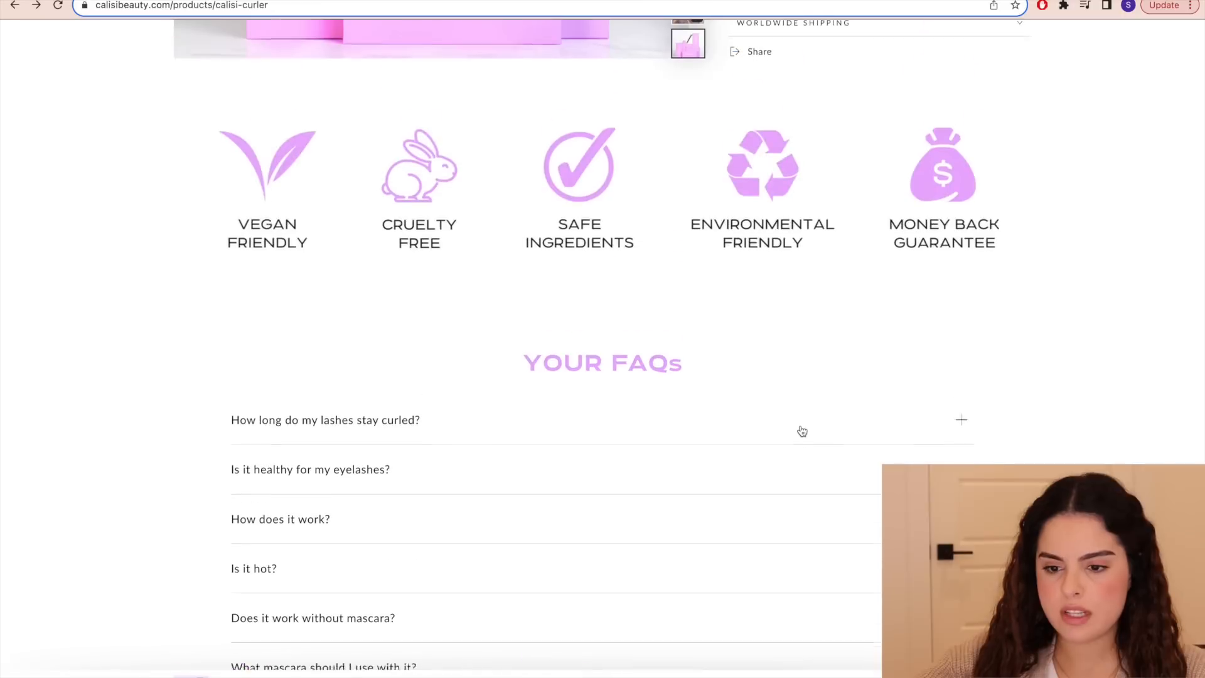
- Switch to the Calisi Beauty curler page and examine its description, benefit icons and FAQs as a reference
scroll(800, 430, "up", 3)
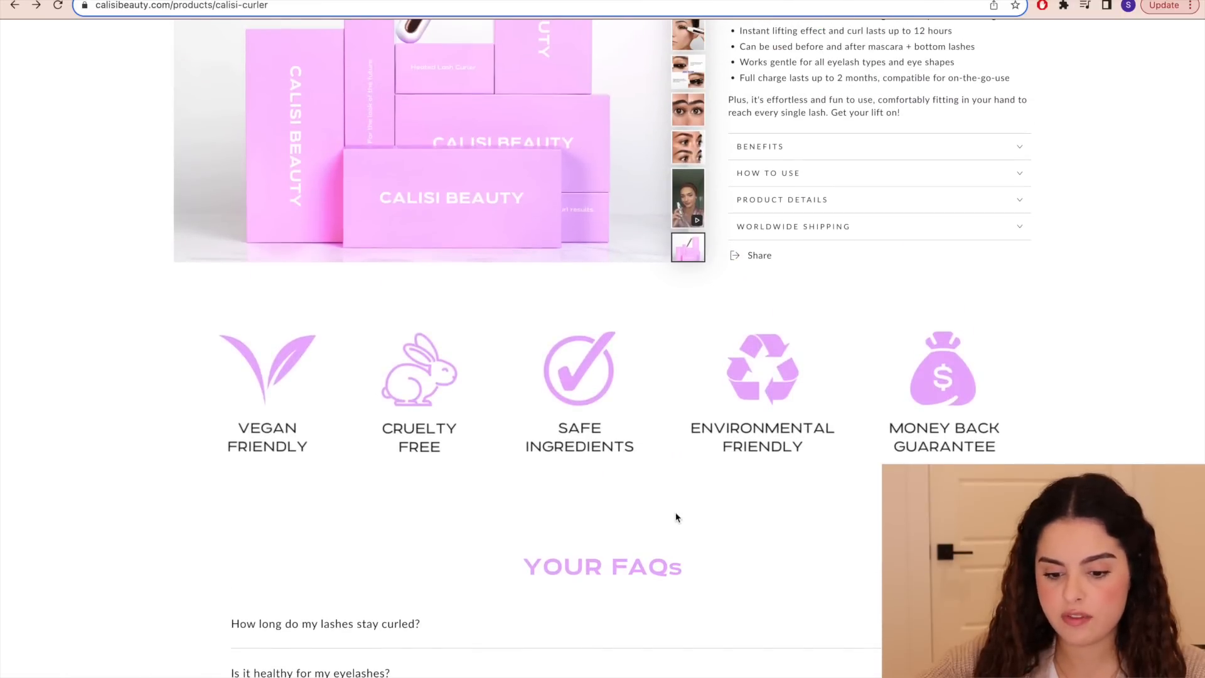
scroll(675, 514, "down", 4)
scroll(778, 234, "down", 2)
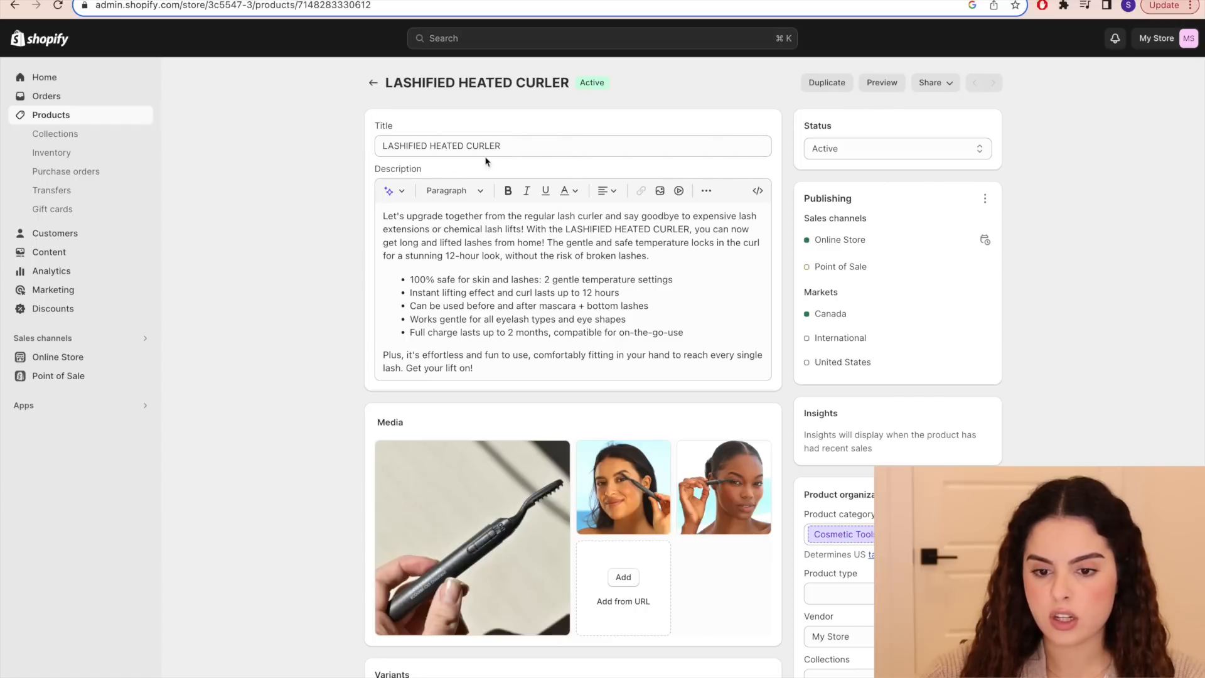
- Review the LASHIFIED HEATED CURLER product's brand name, description paragraphs, bullet list and images in Shopify
mouse_move(429, 146)
left_mouse_down()
mouse_move(382, 146)
mouse_move(424, 149)
left_mouse_up()
left_click(352, 161)
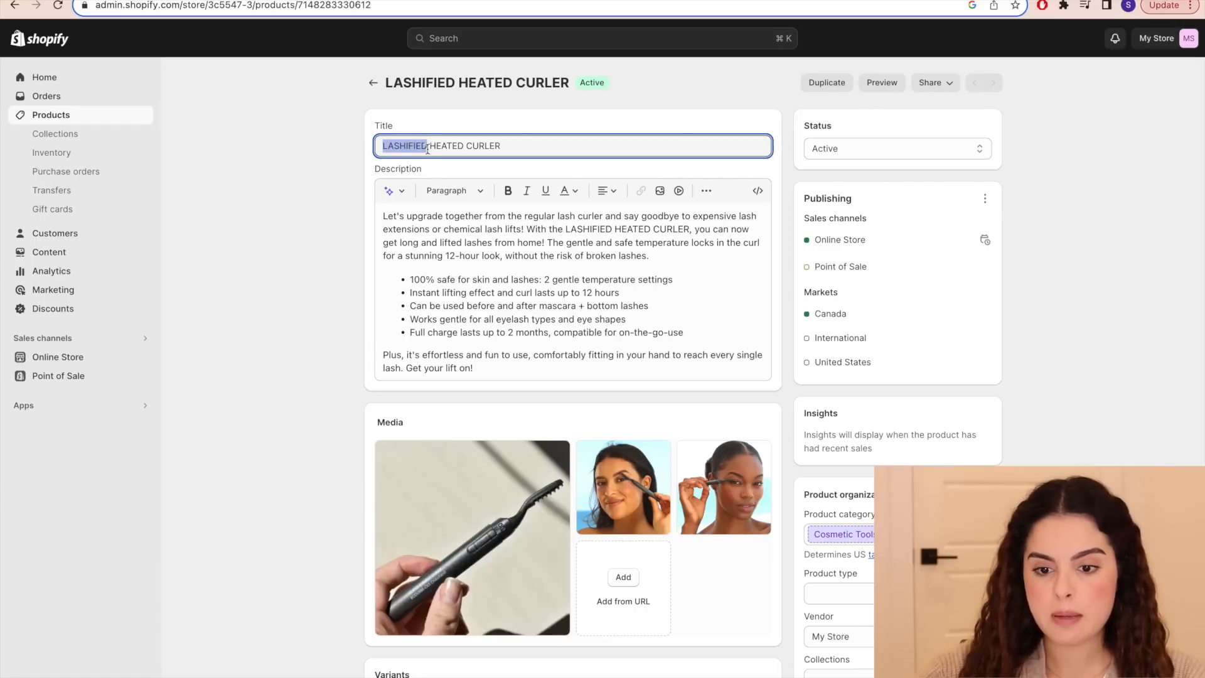
left_click(444, 172)
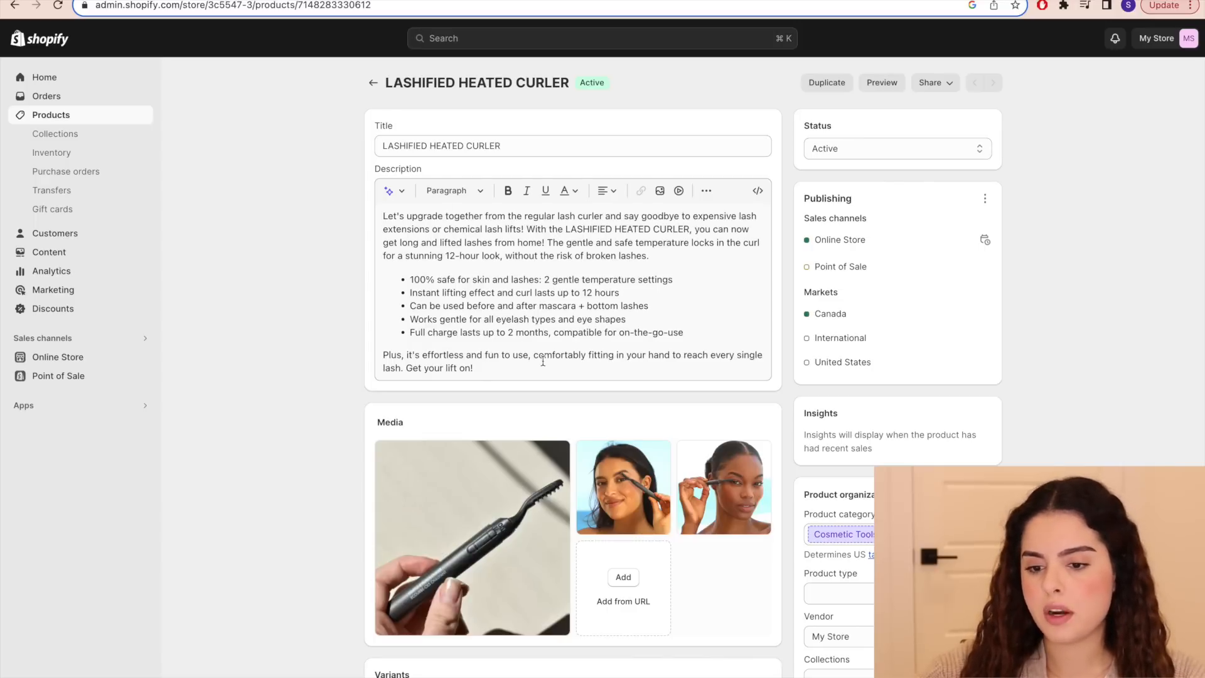
left_click_drag(650, 257, 598, 197)
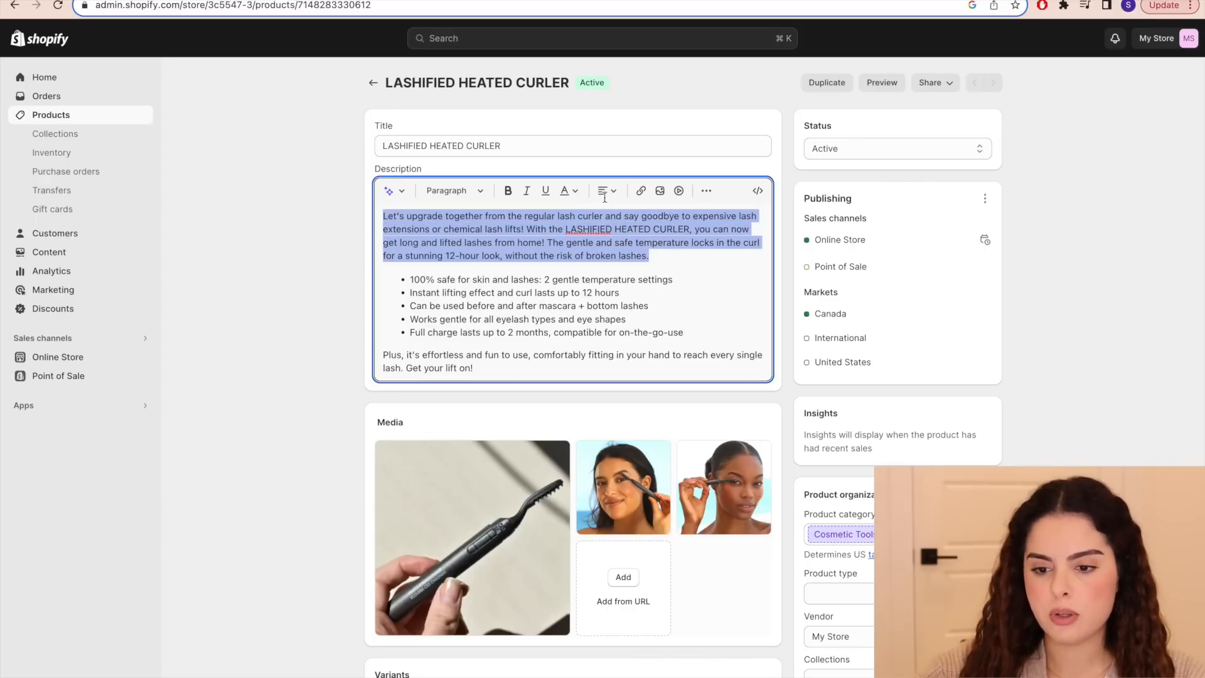
left_click(525, 319)
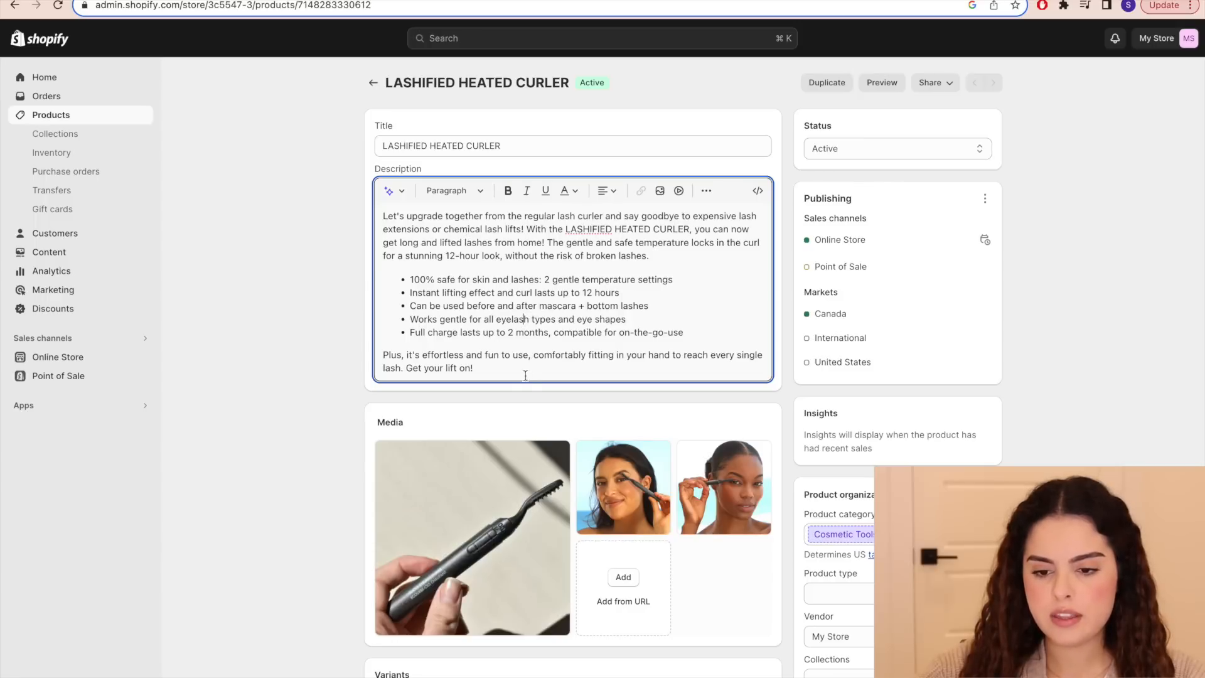
left_click(520, 377)
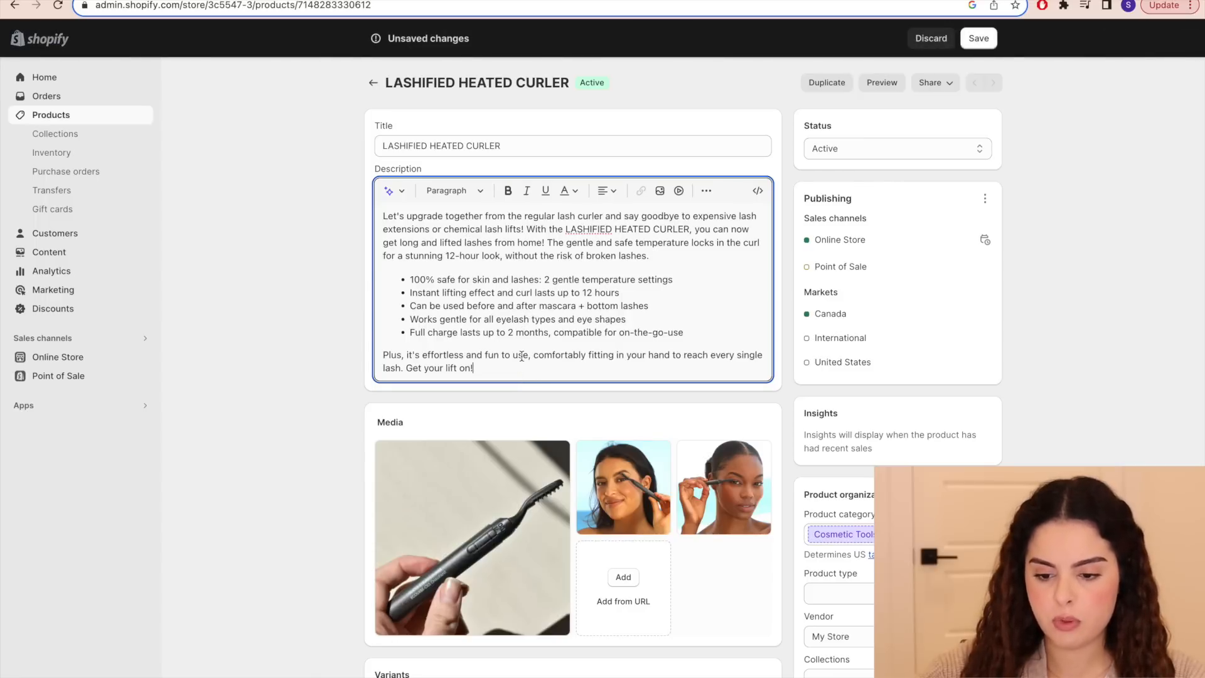
left_click(342, 505)
scroll(342, 505, "down", 1)
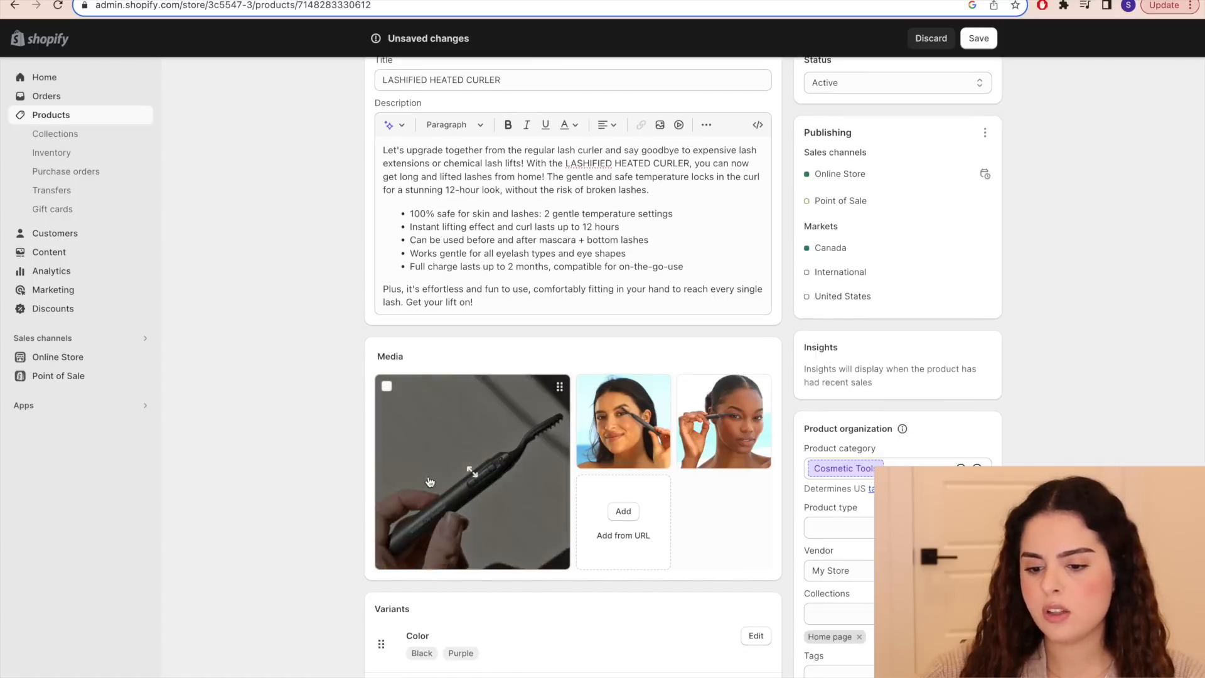
left_click_drag(715, 420, 701, 514)
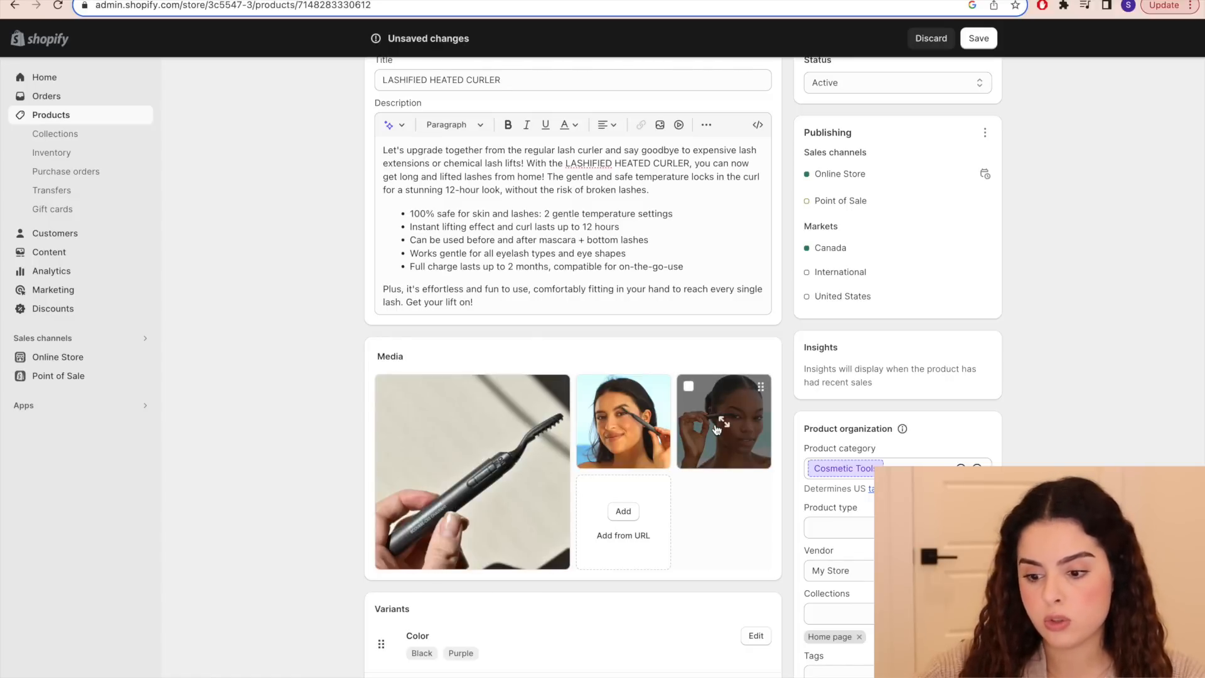
- Delete the Black and Purple colour variants from the product
scroll(629, 501, "down", 4)
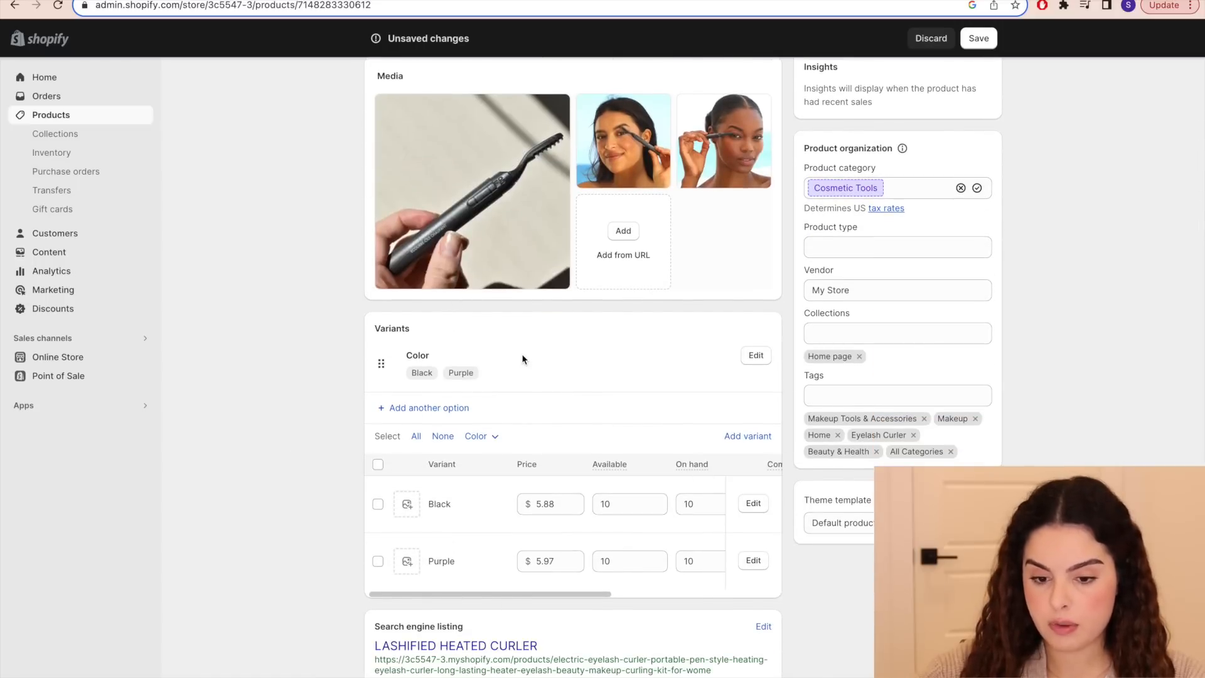
scroll(524, 362, "up", 1)
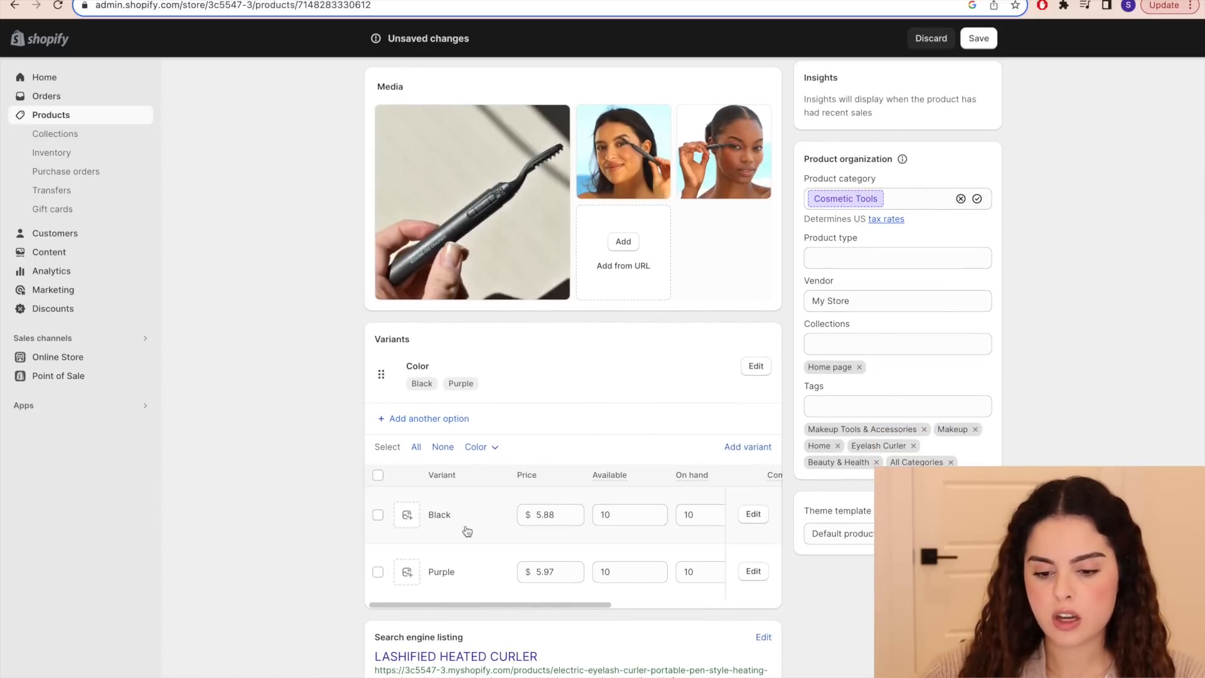
scroll(479, 546, "down", 1)
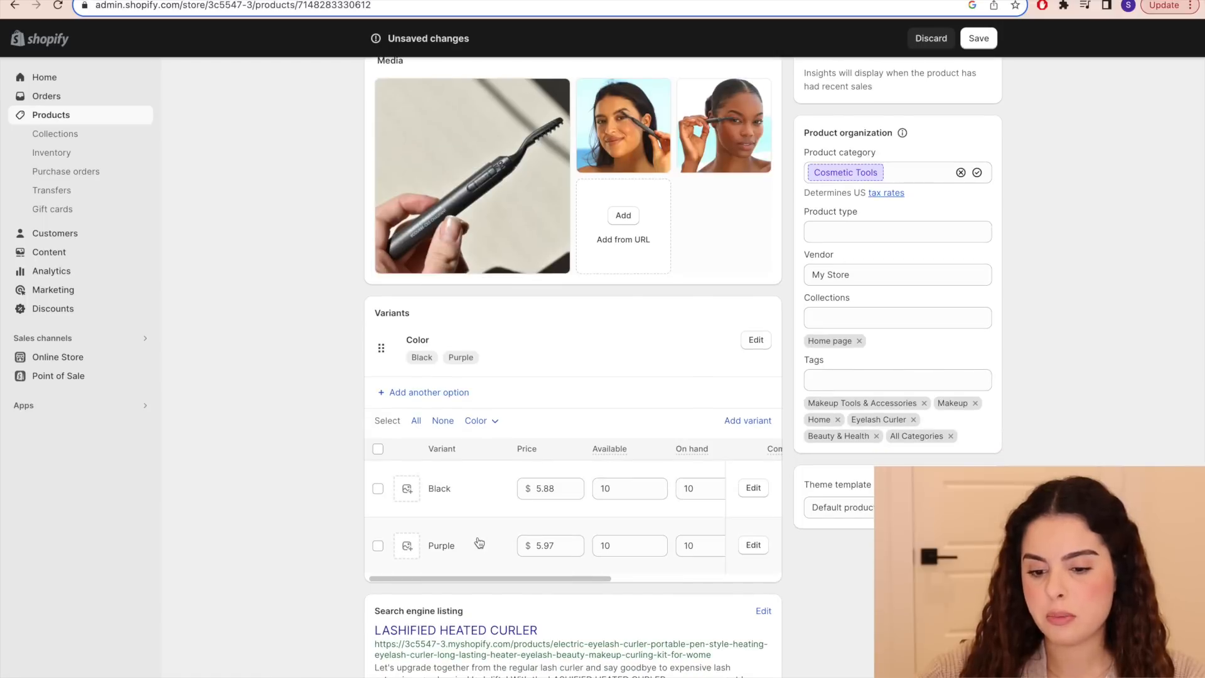
left_click(378, 545)
left_click(378, 488)
left_click(599, 601)
left_click(546, 526)
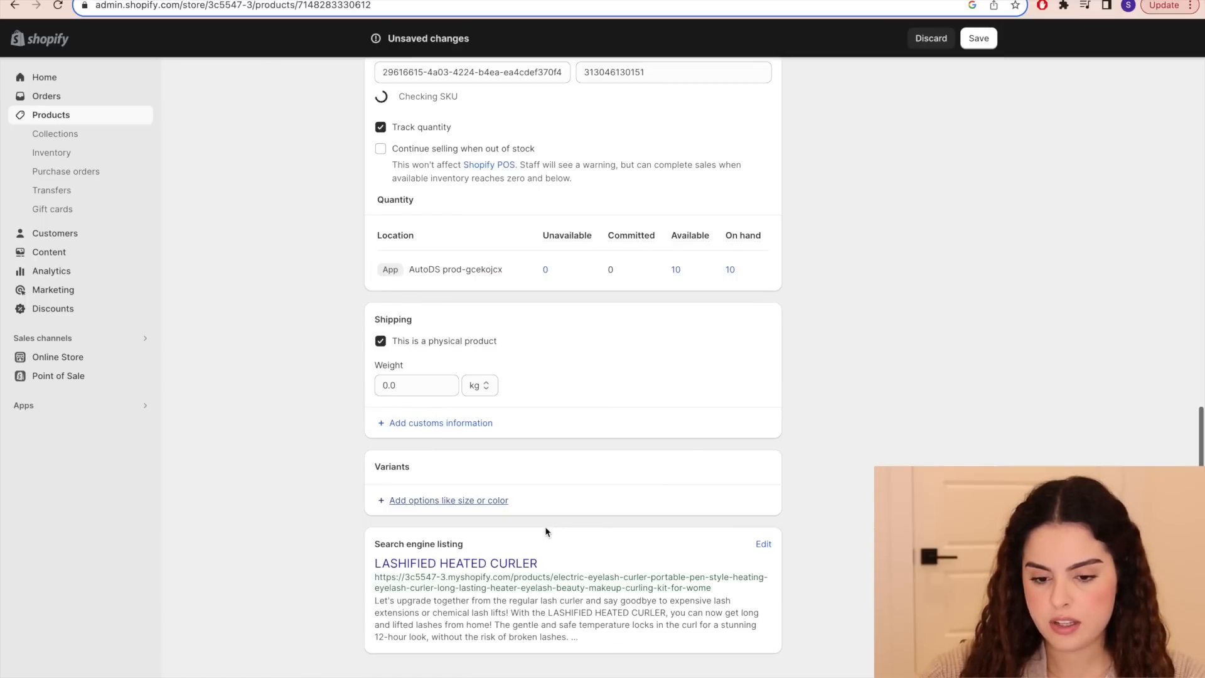
- Set the product's price to 19.99 and turn off charging tax on it
scroll(435, 450, "up", 10)
scroll(434, 450, "down", 1)
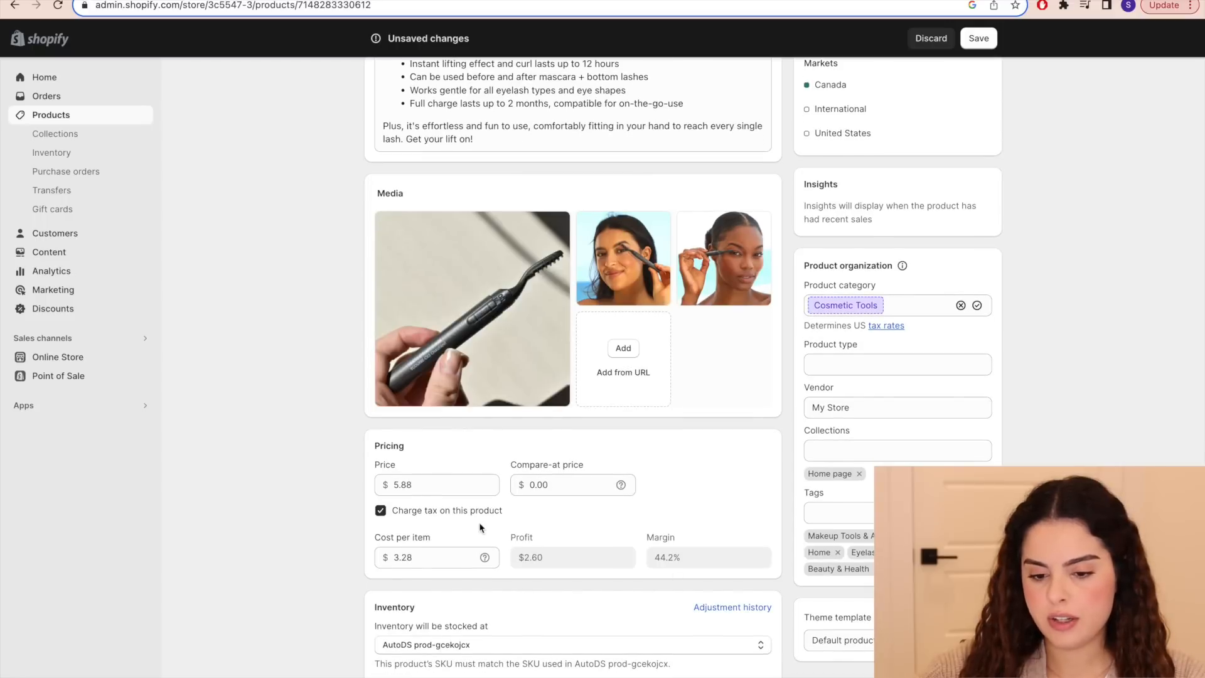
scroll(403, 472, "down", 1)
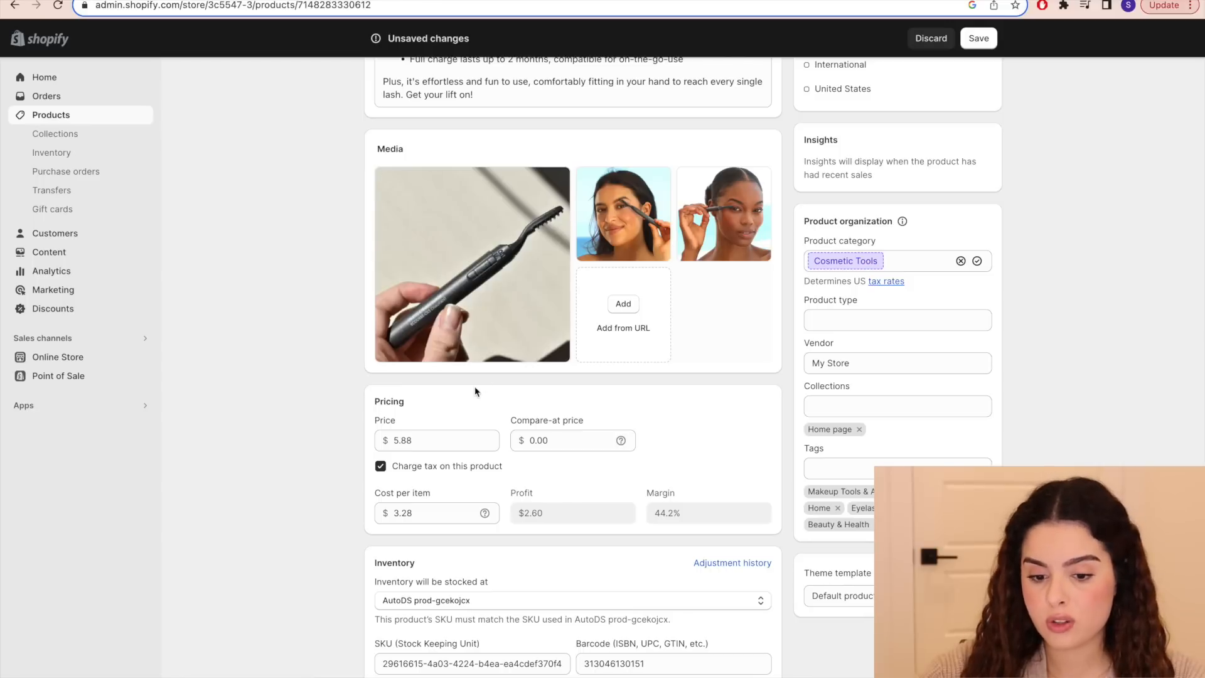
left_click(457, 444)
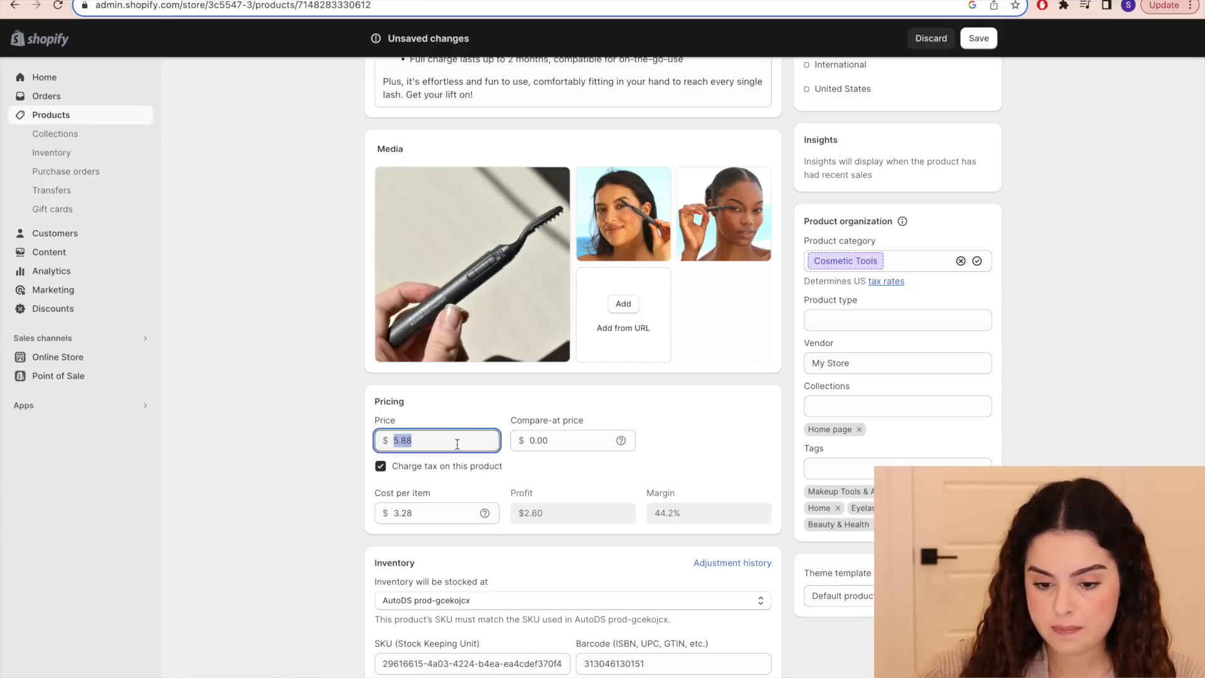
type("19.99")
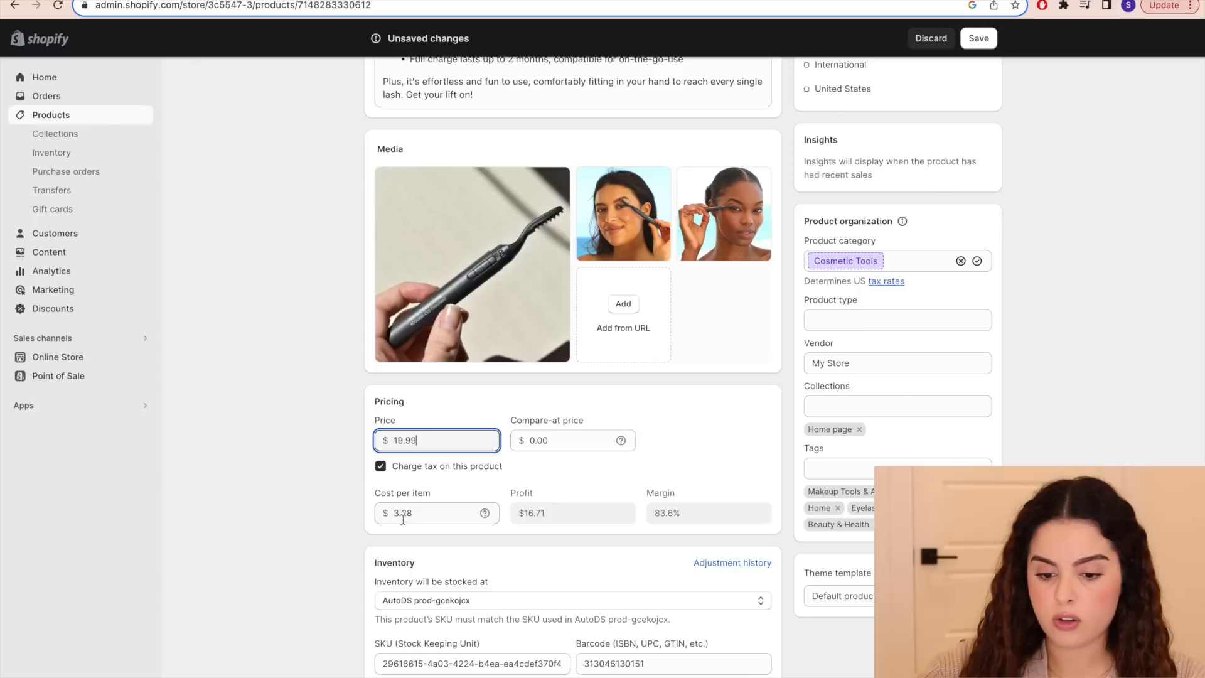
left_click_drag(547, 513, 516, 513)
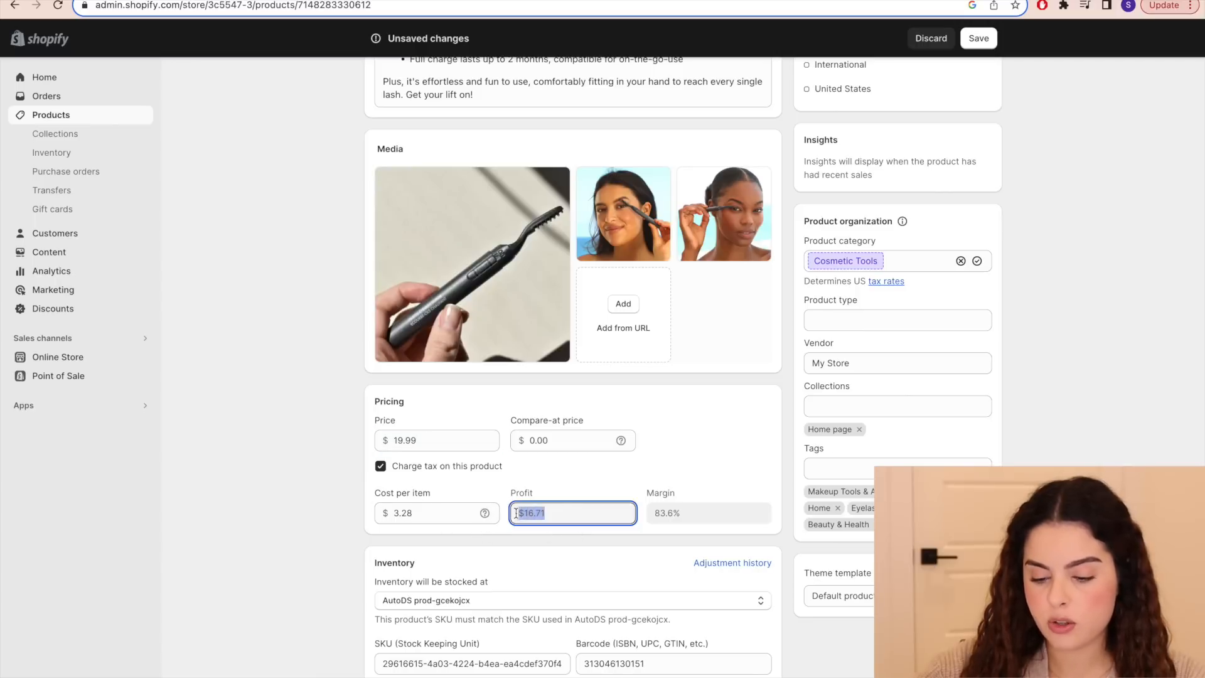
left_click_drag(686, 509, 647, 515)
left_click(626, 537)
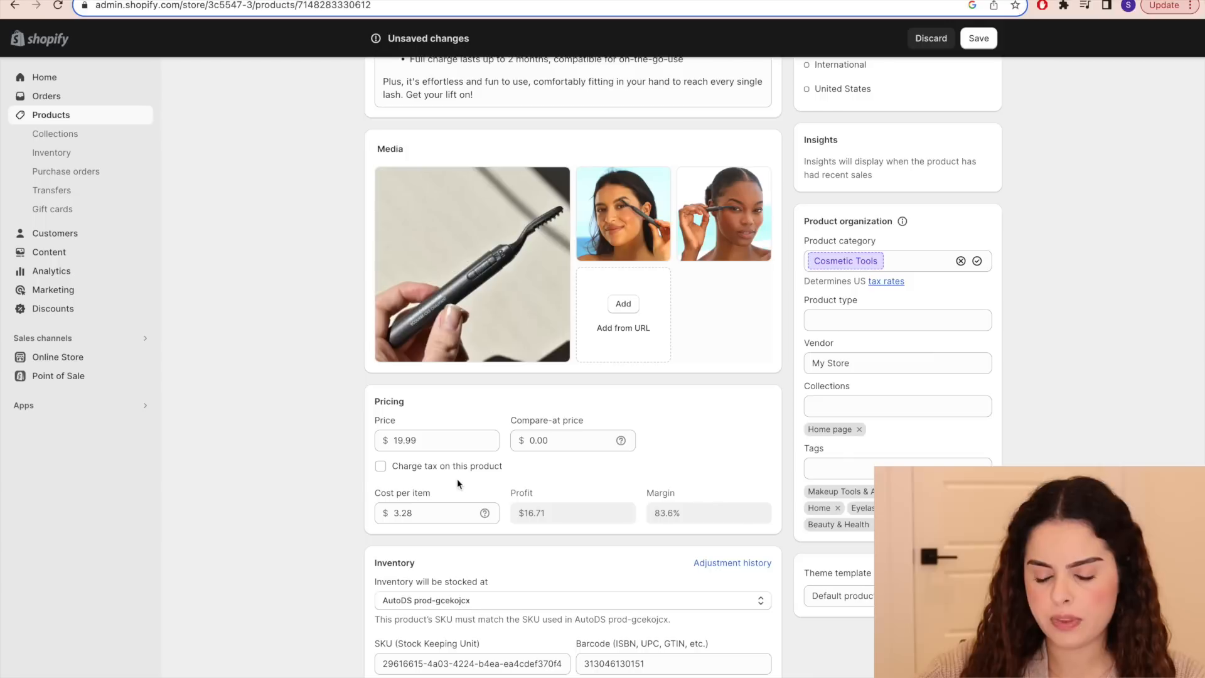
- Set the product's compare-at price to 29.99
left_click_drag(517, 423, 594, 425)
left_click(571, 436)
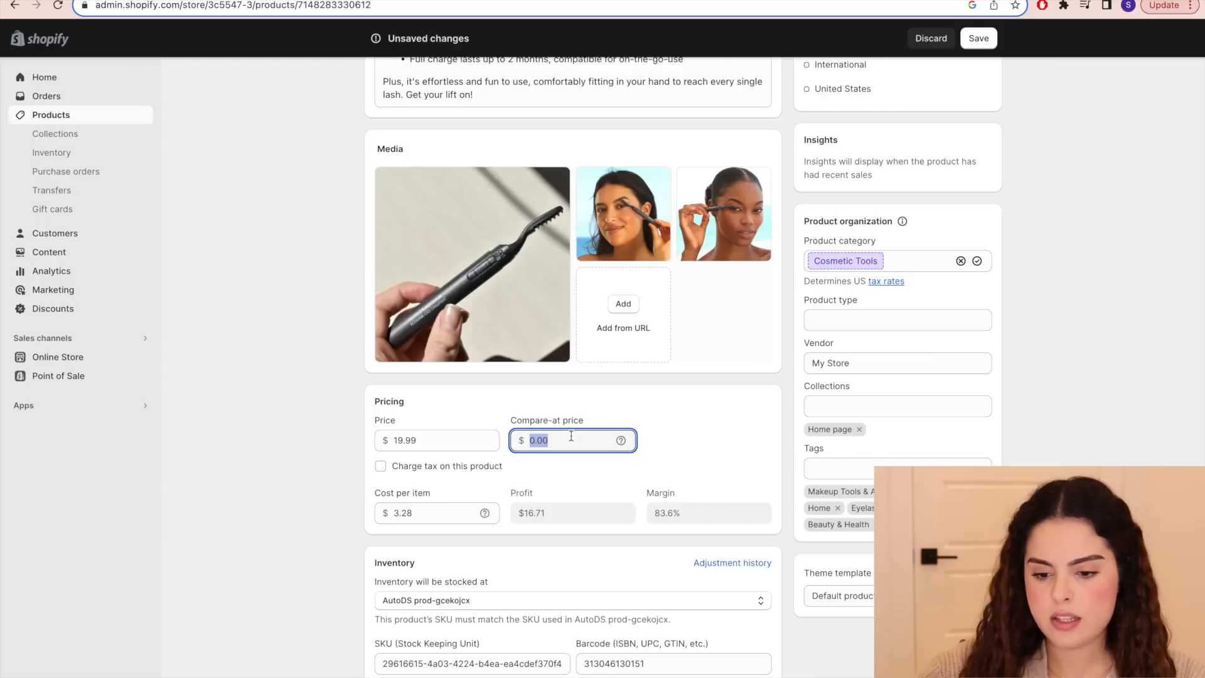
key("BackSpace")
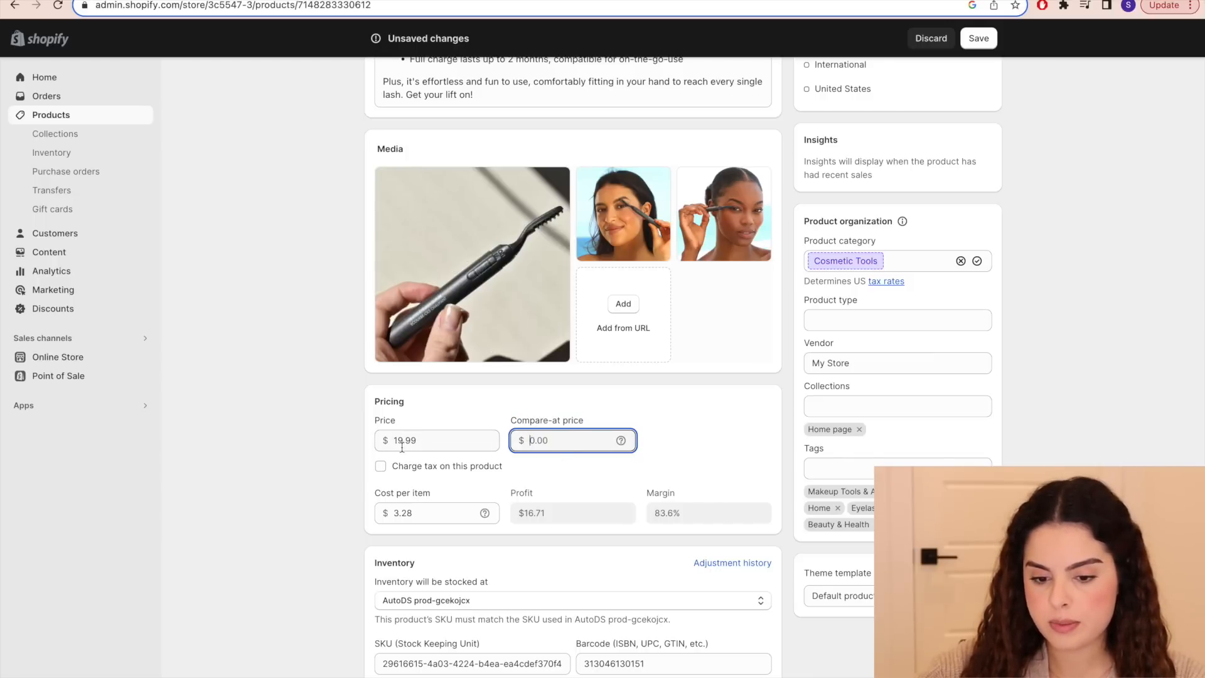
type("29.99")
left_click(519, 457)
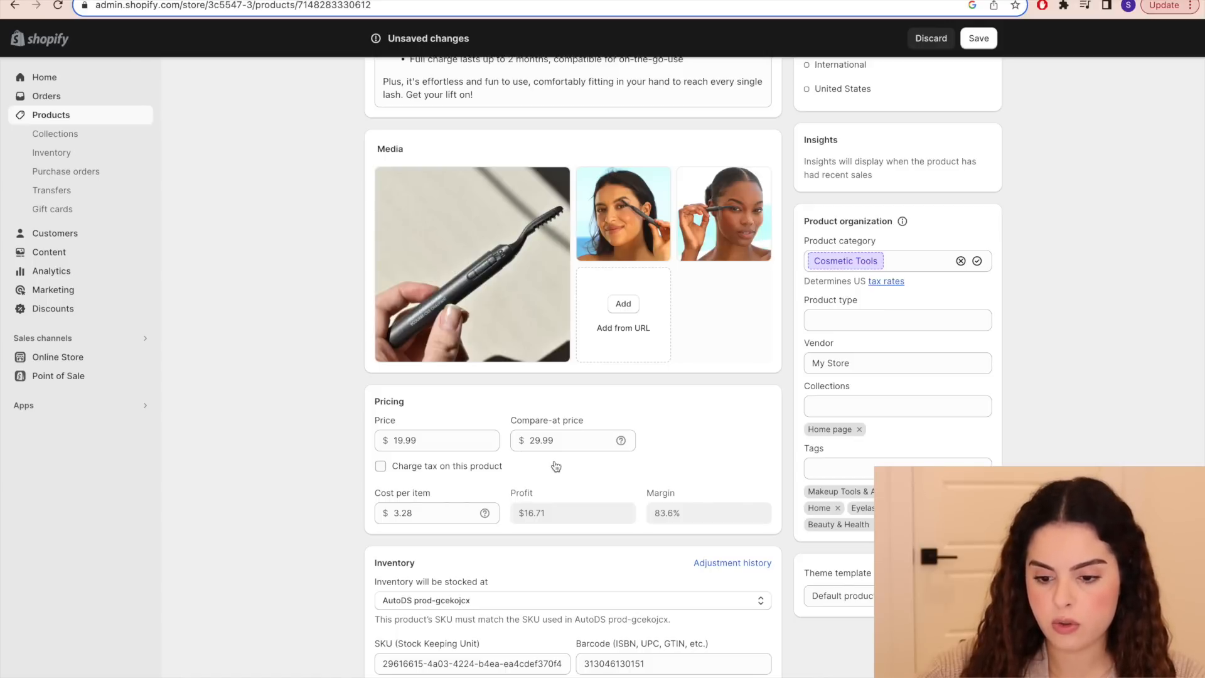
- Review the product's inventory and shipping settings, and clear its tags
scroll(489, 402, "down", 3)
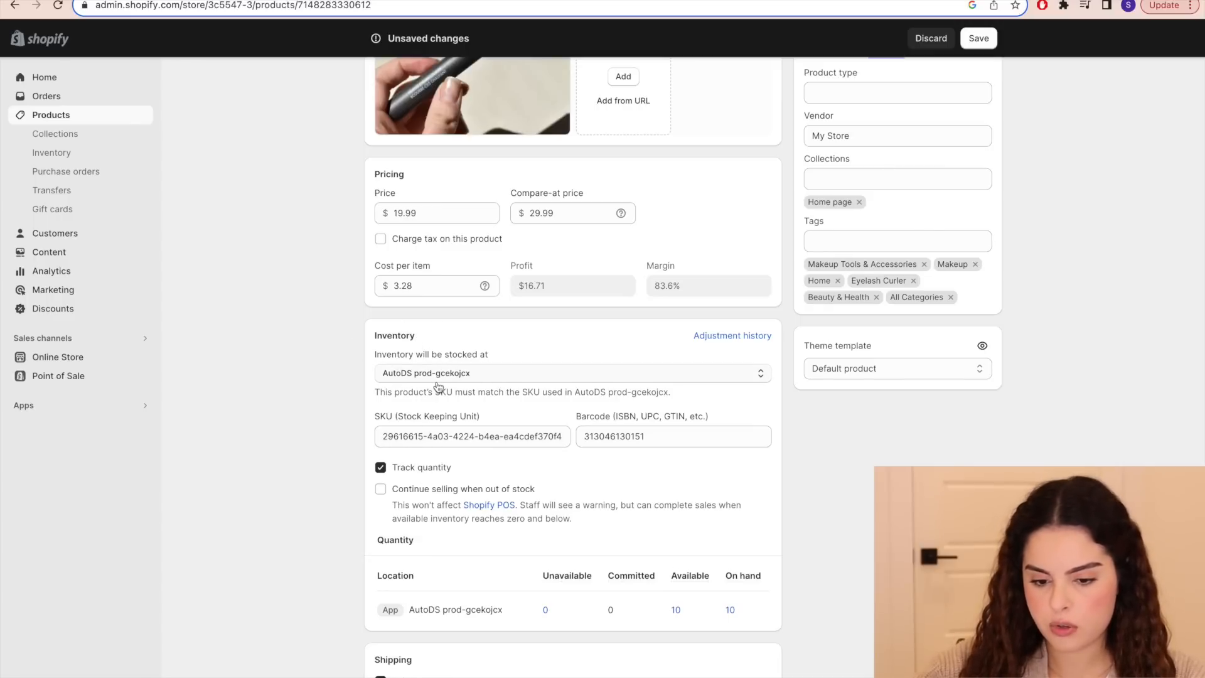
scroll(453, 411, "down", 3)
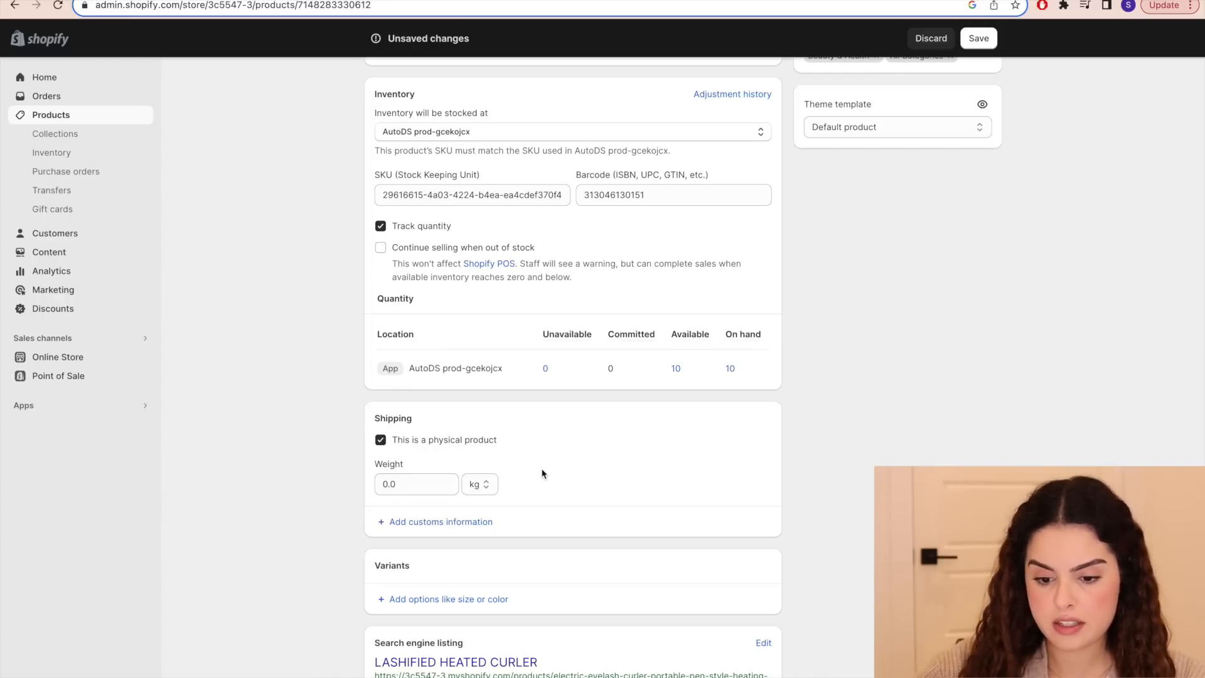
scroll(521, 461, "up", 10)
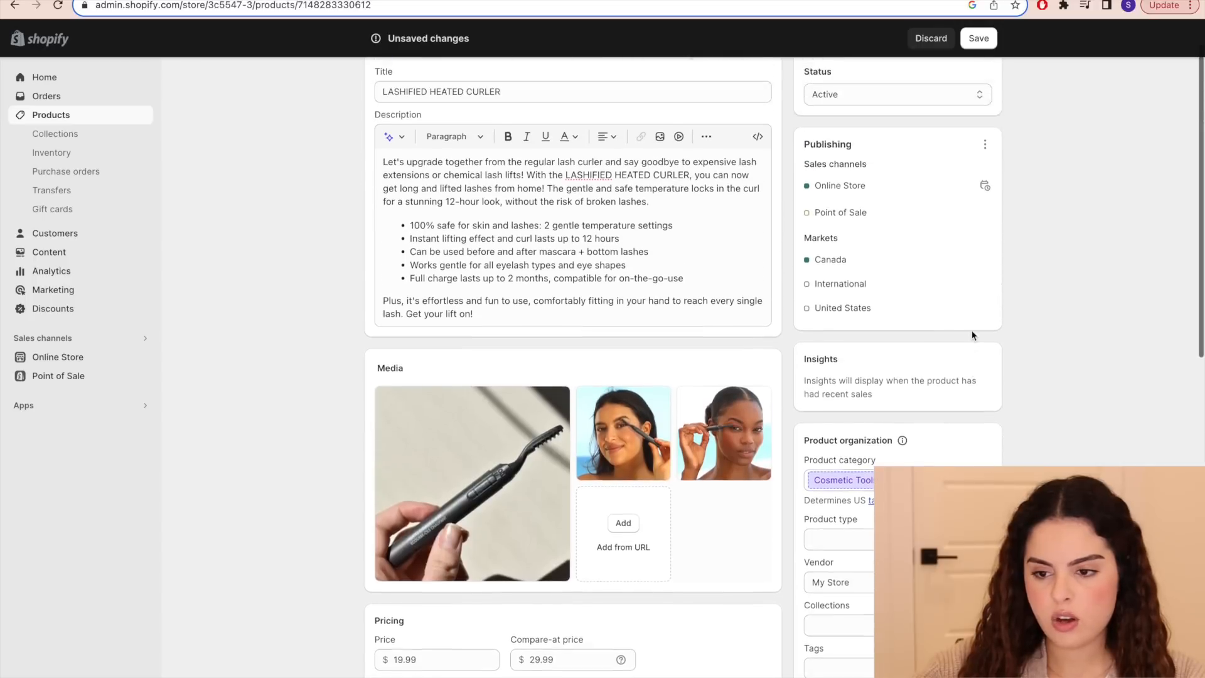
scroll(793, 355, "down", 10)
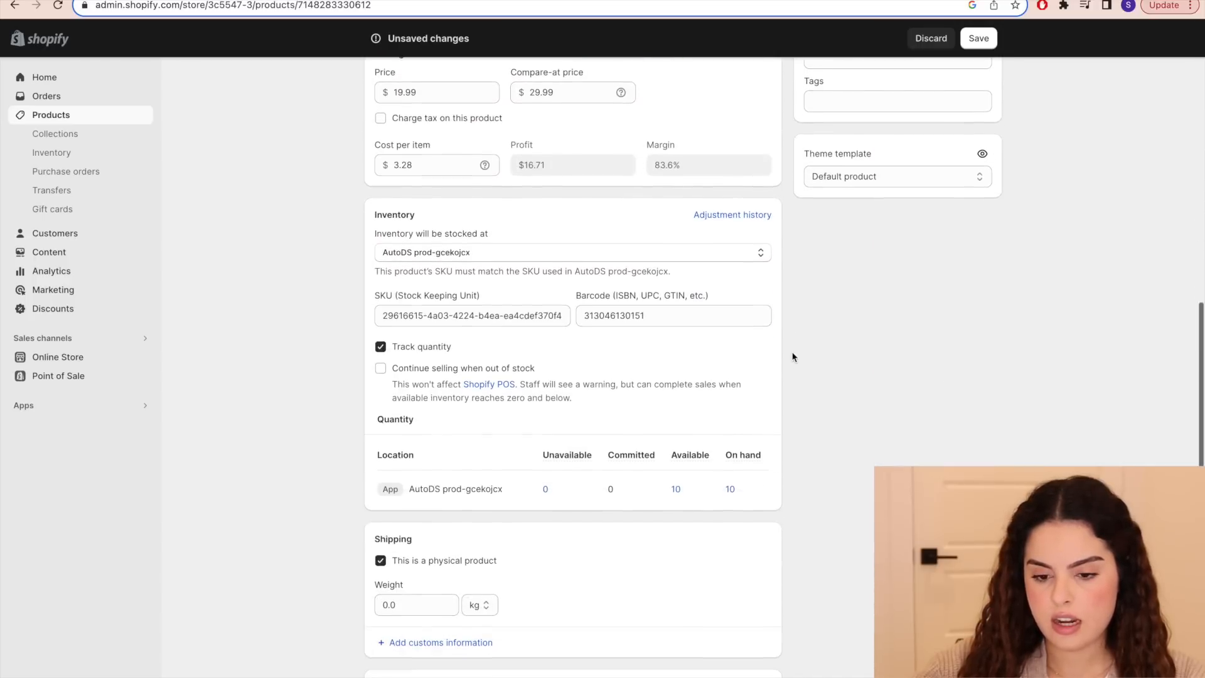
- Save the changes made to the LASHIFIED HEATED CURLER product
scroll(793, 356, "up", 7)
scroll(793, 356, "up", 4)
left_click(978, 39)
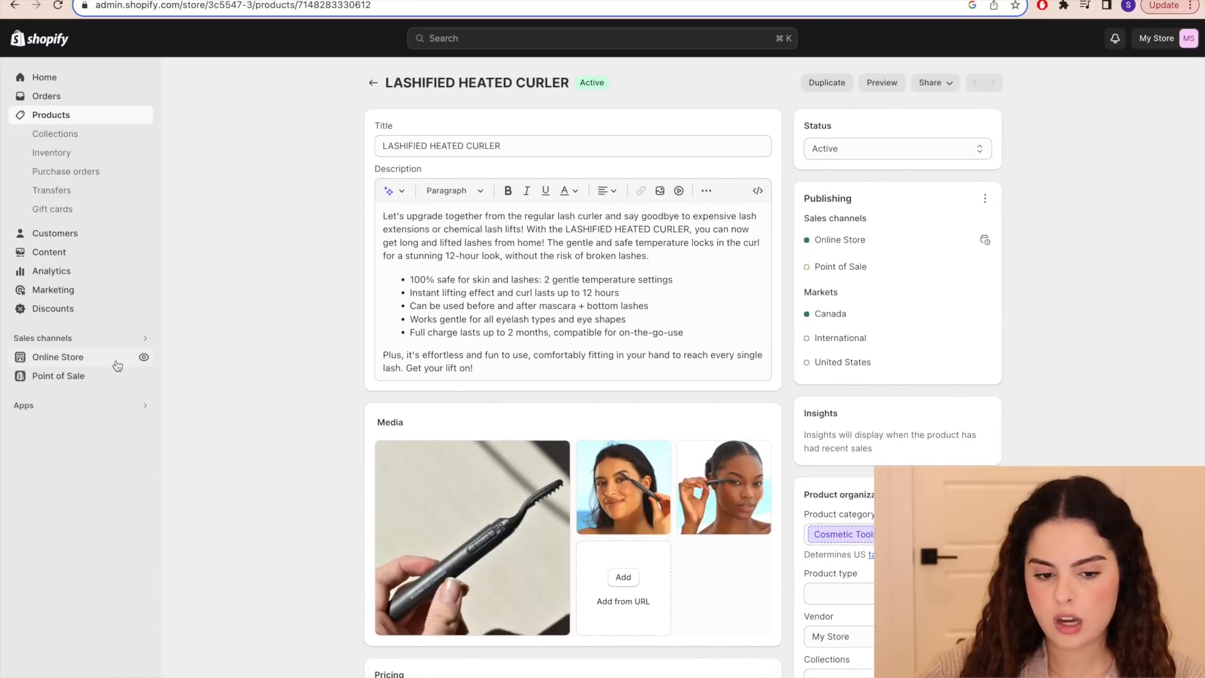
- Look over the online store's themes and open the current Dawn theme for customization
left_click(88, 364)
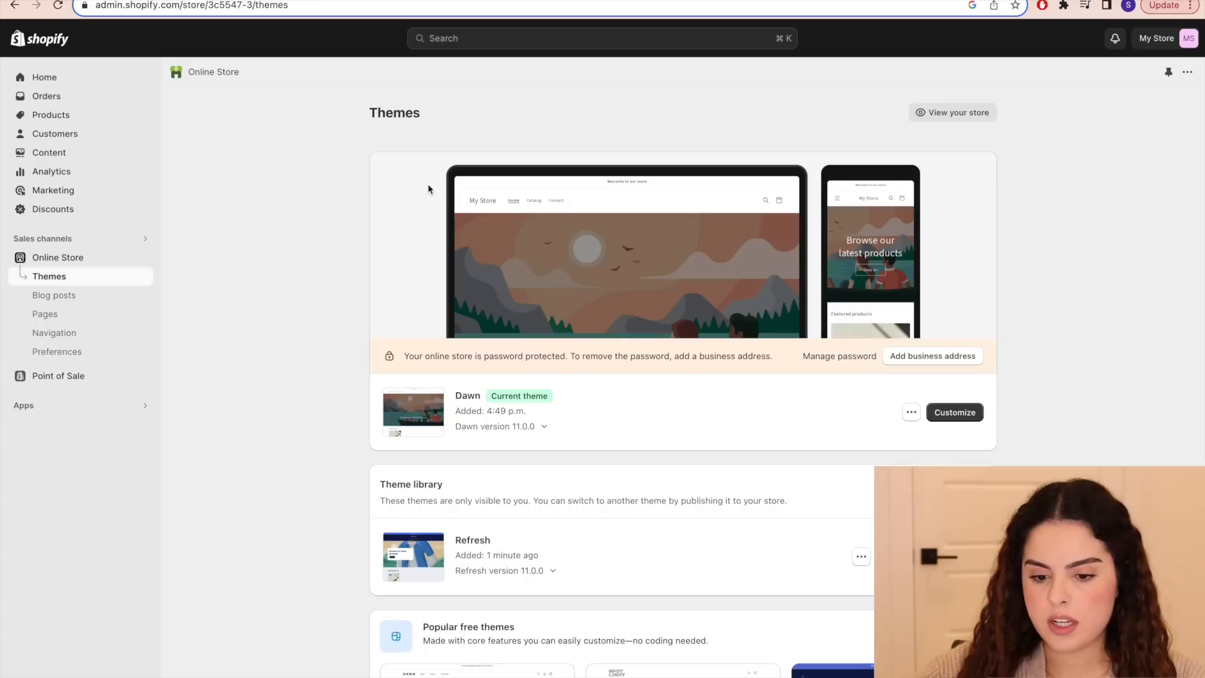
double_click(467, 396)
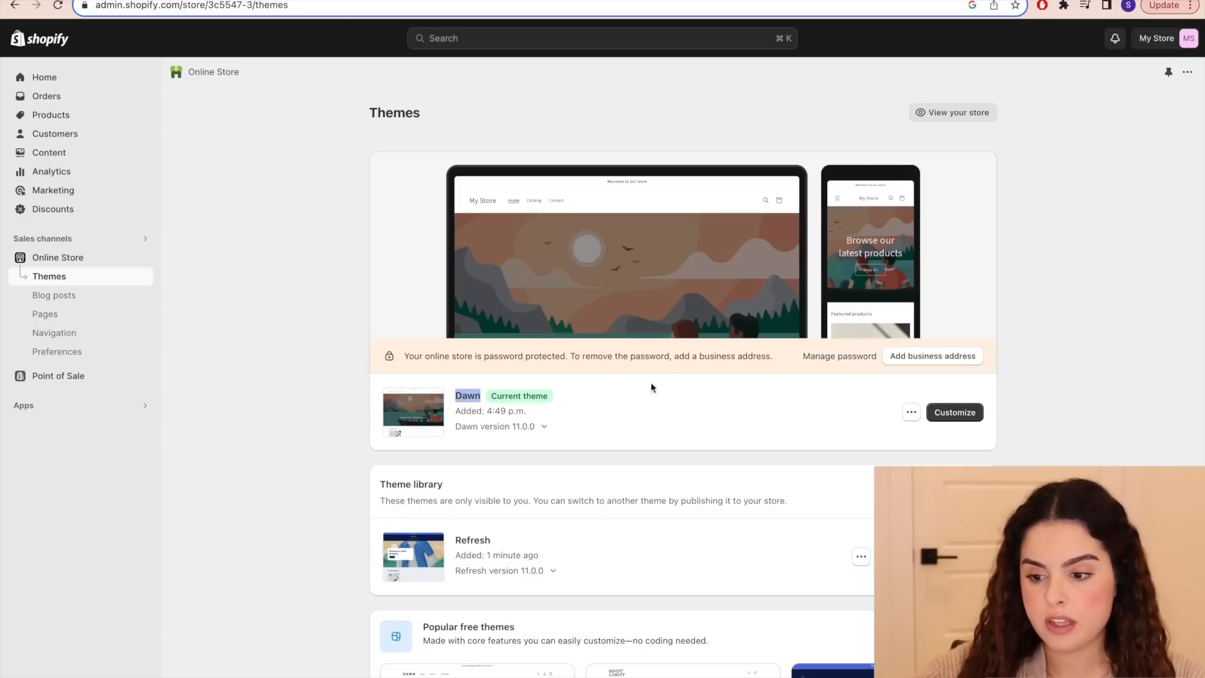
scroll(753, 417, "down", 5)
scroll(790, 406, "down", 2)
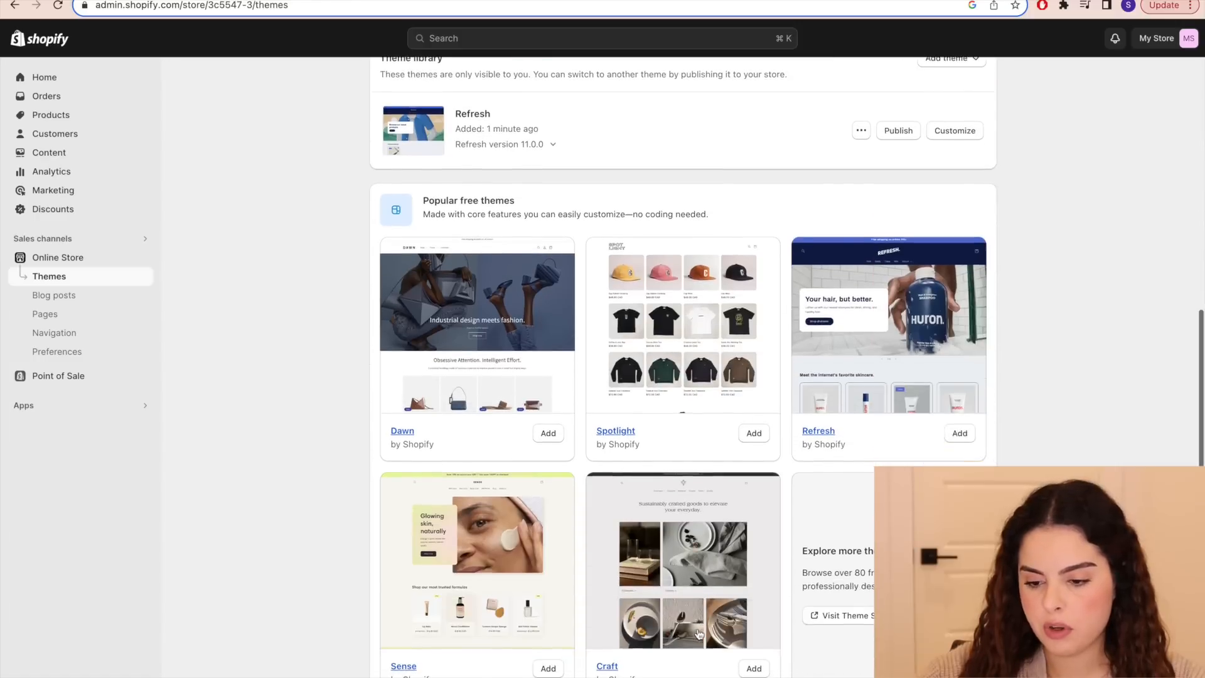
scroll(879, 414, "up", 7)
left_click(953, 419)
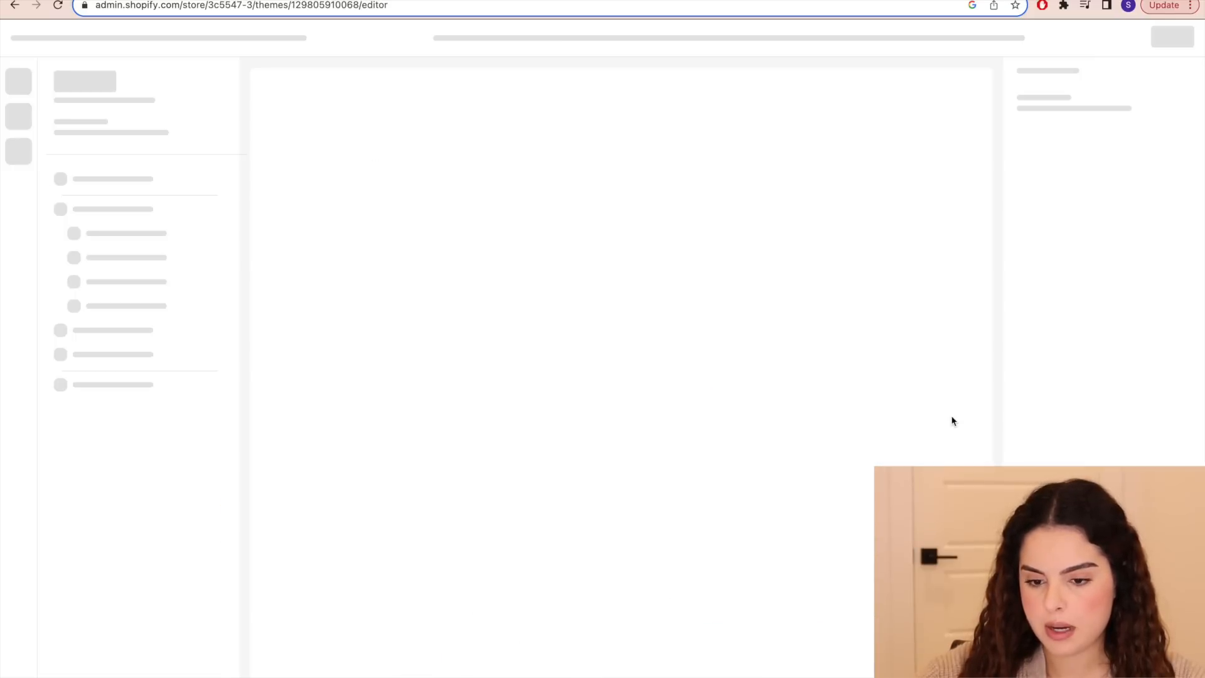
- Switch the theme editor from the home page to the Default product template and look over the product page preview
scroll(646, 302, "down", 6)
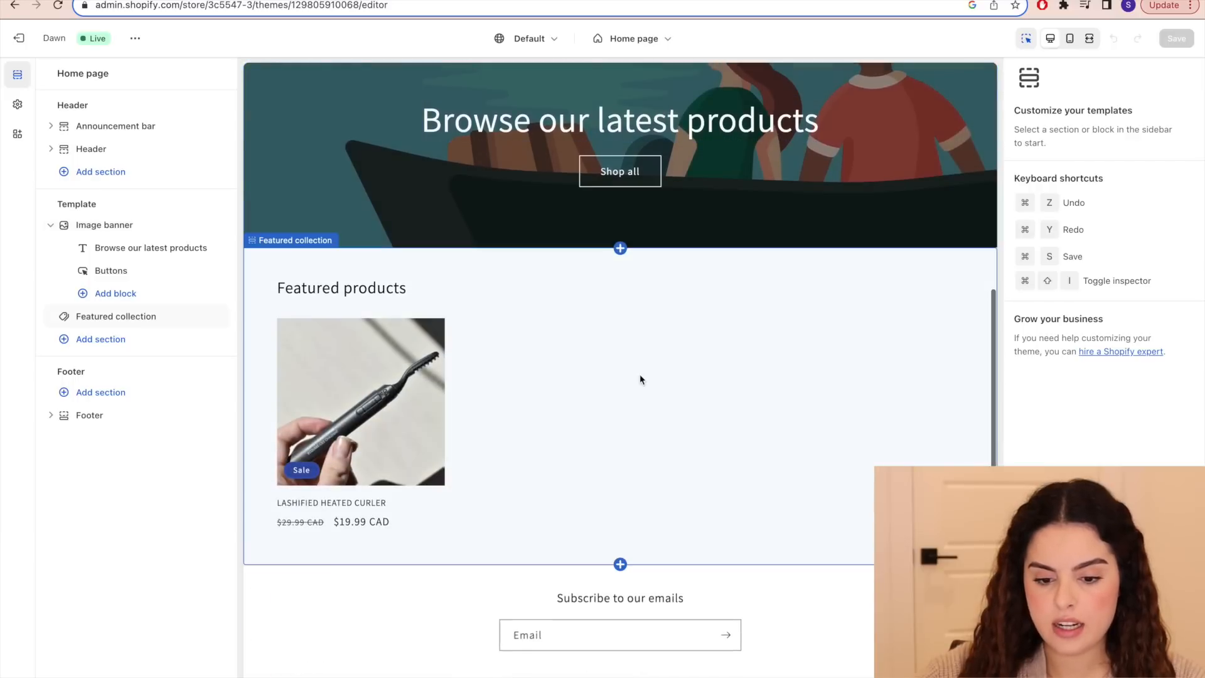
scroll(640, 379, "up", 6)
left_click(624, 38)
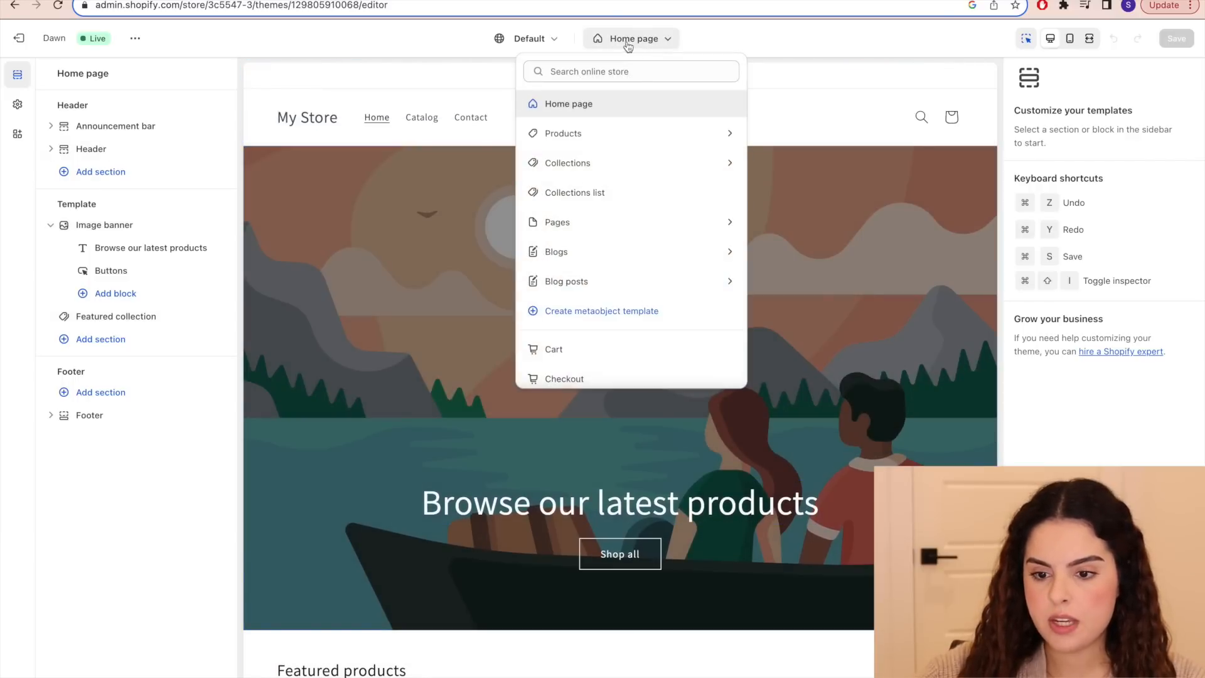
left_click(600, 147)
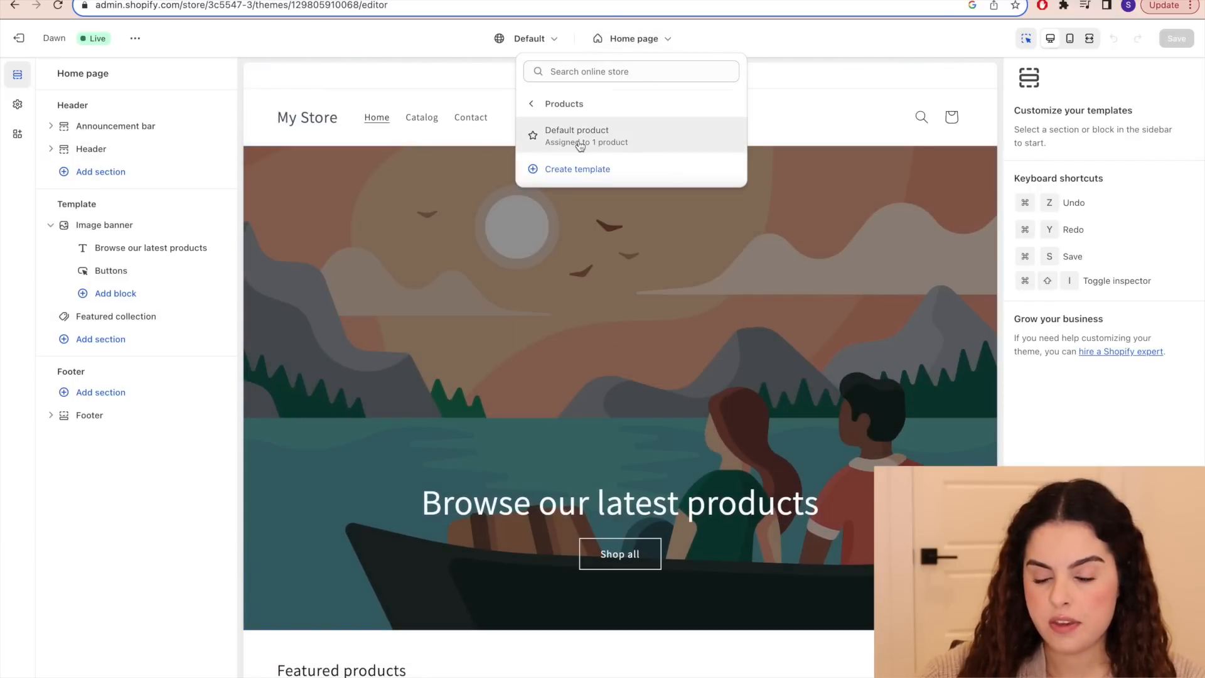
left_click(579, 145)
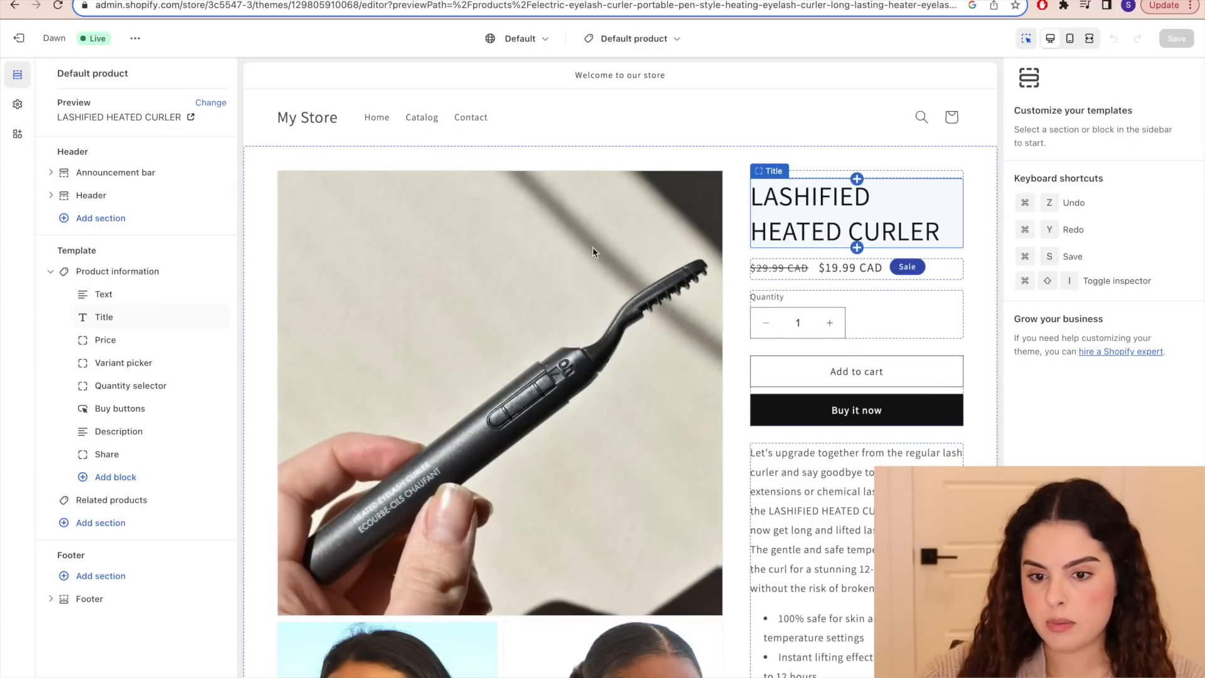
scroll(769, 310, "down", 6)
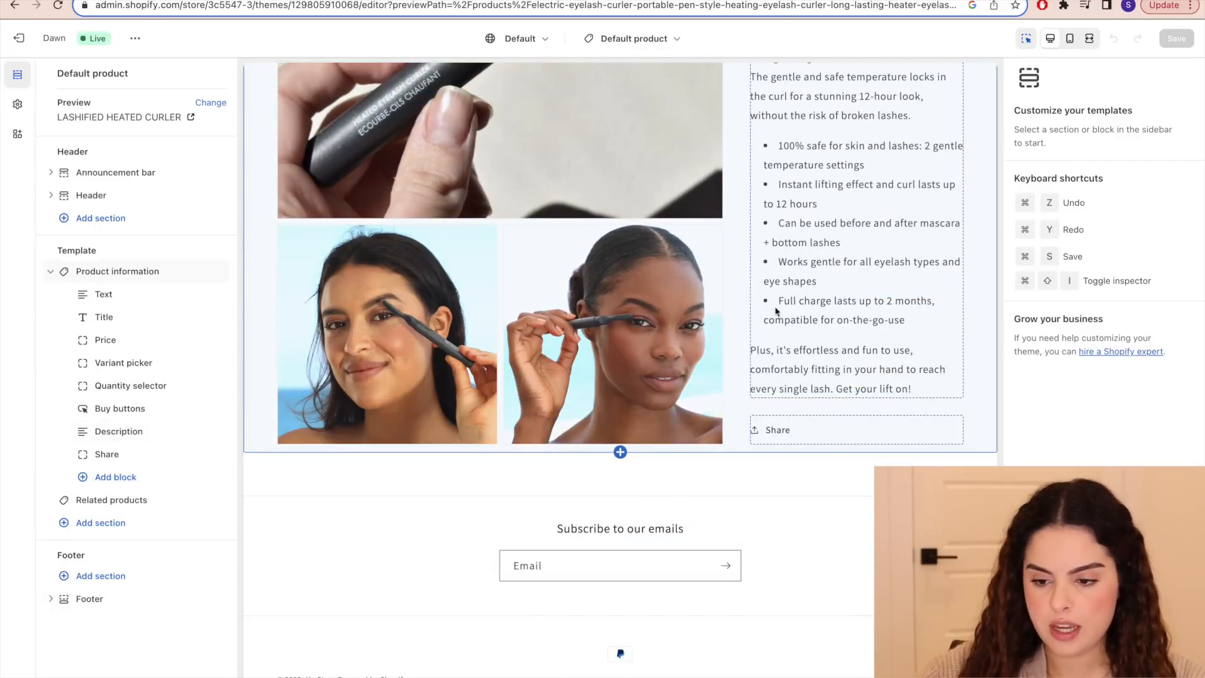
scroll(785, 311, "up", 1)
scroll(785, 311, "up", 6)
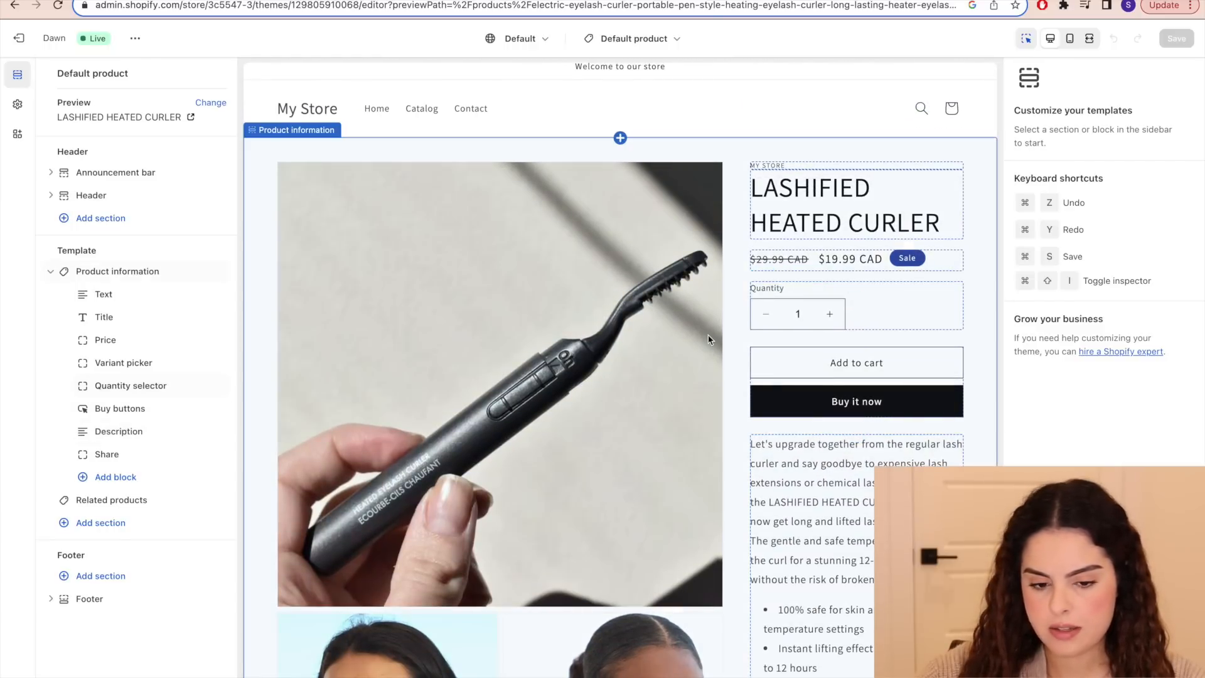
scroll(708, 334, "up", 1)
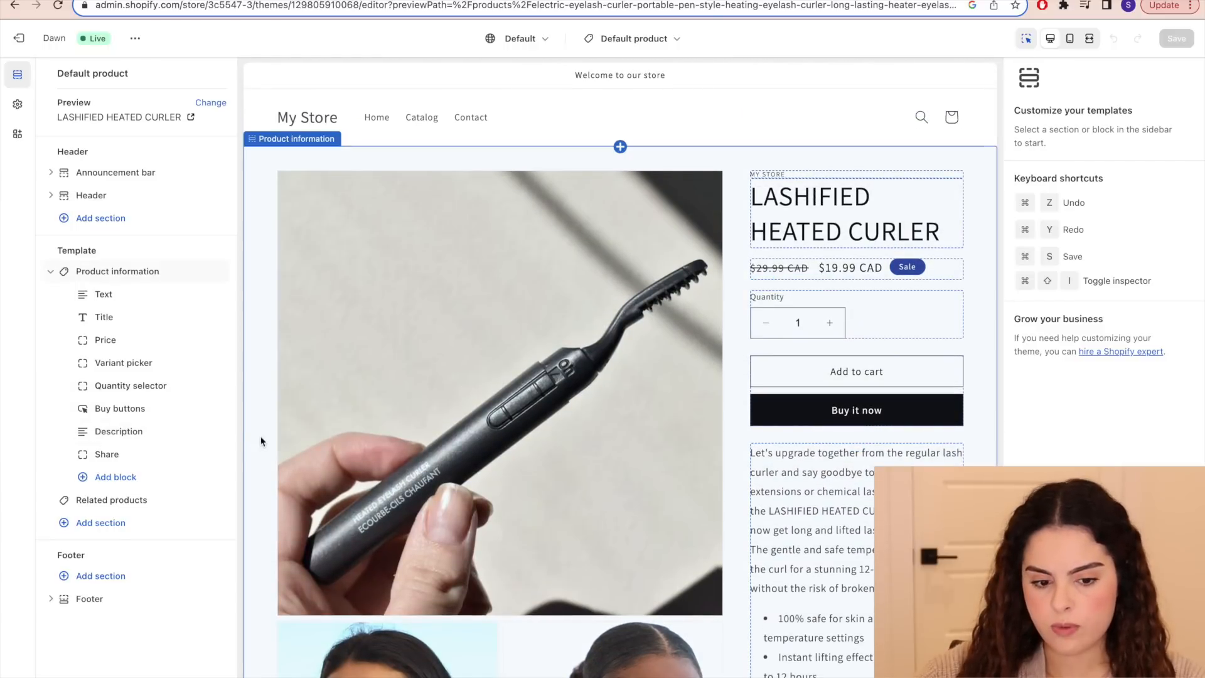
- Add a Collapsible content section to the product template after Related products and open its first row's settings
left_click(150, 526)
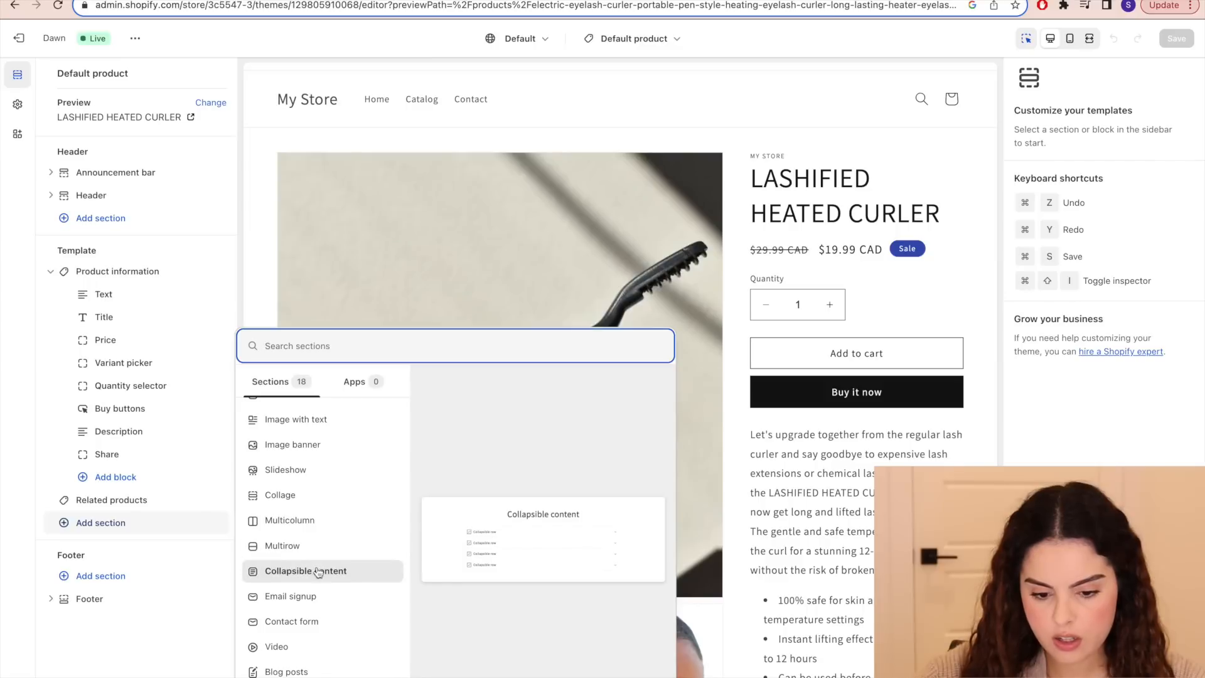
left_click(344, 578)
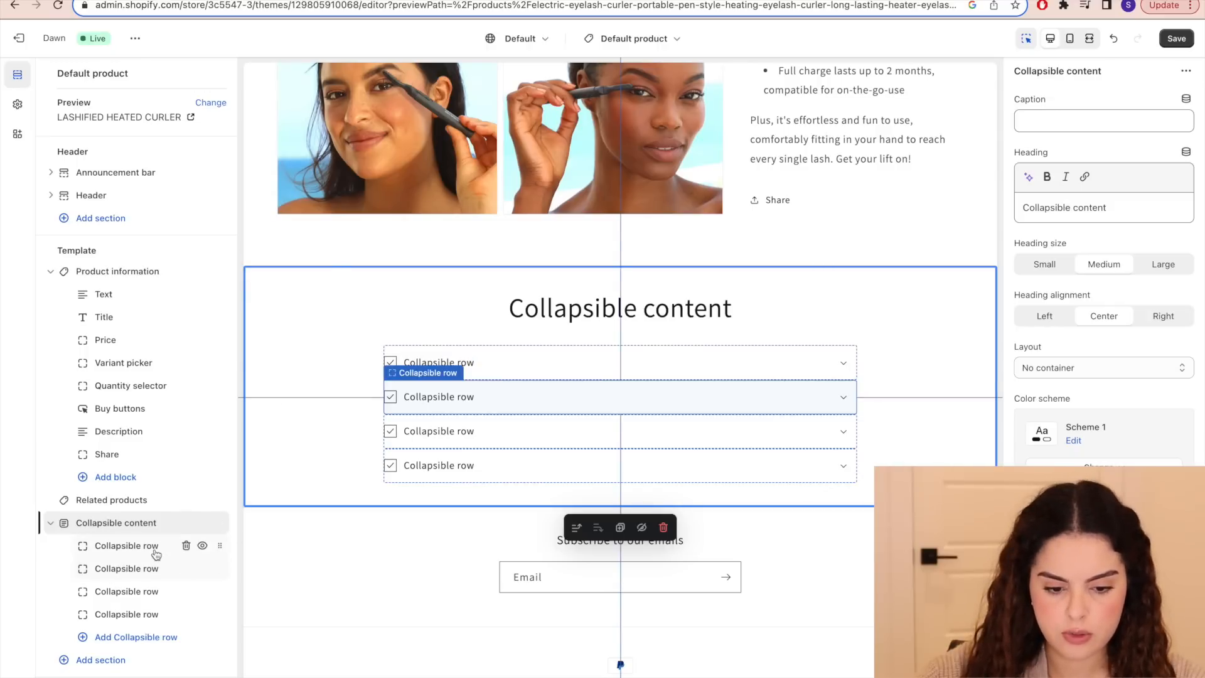
left_click(118, 551)
left_click(116, 568)
left_click(121, 591)
left_click(122, 550)
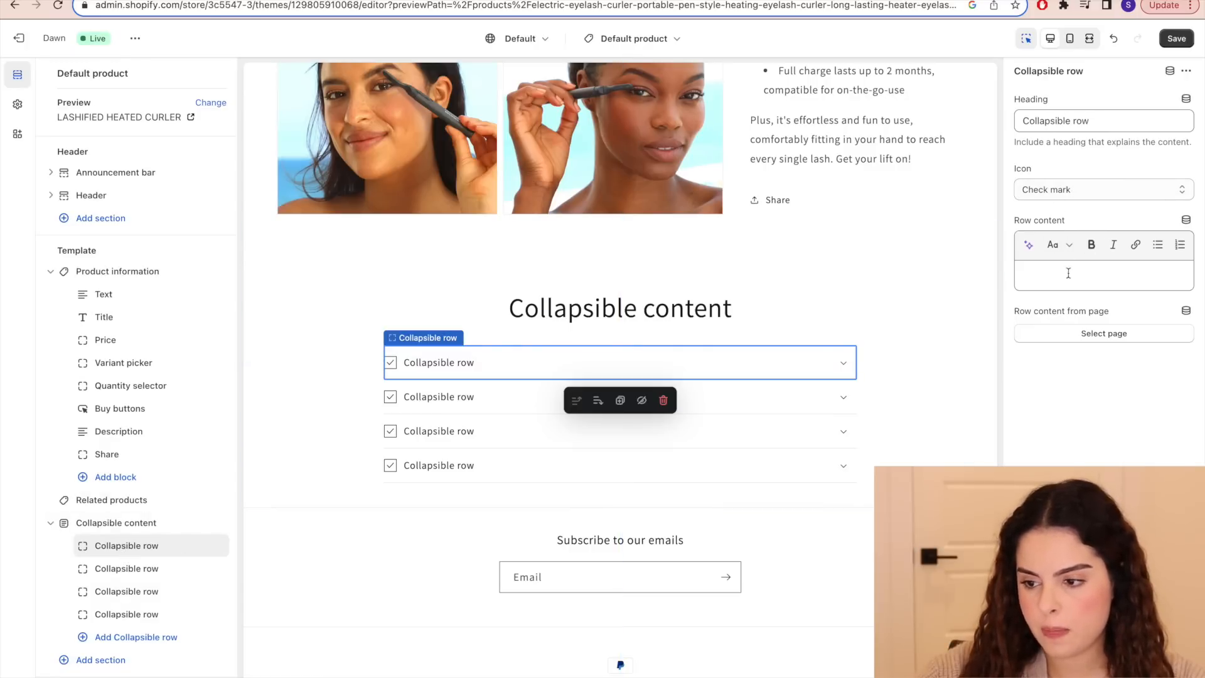
triple_click(1033, 127)
key("BackSpace")
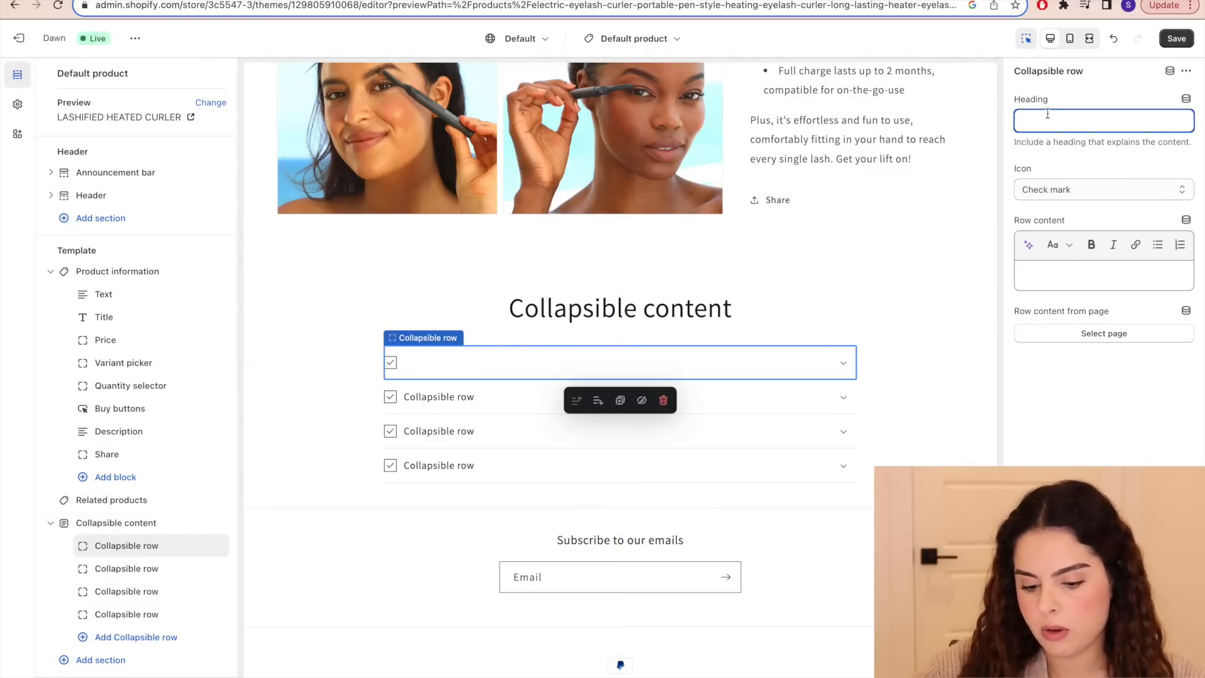
key("ctrl+z")
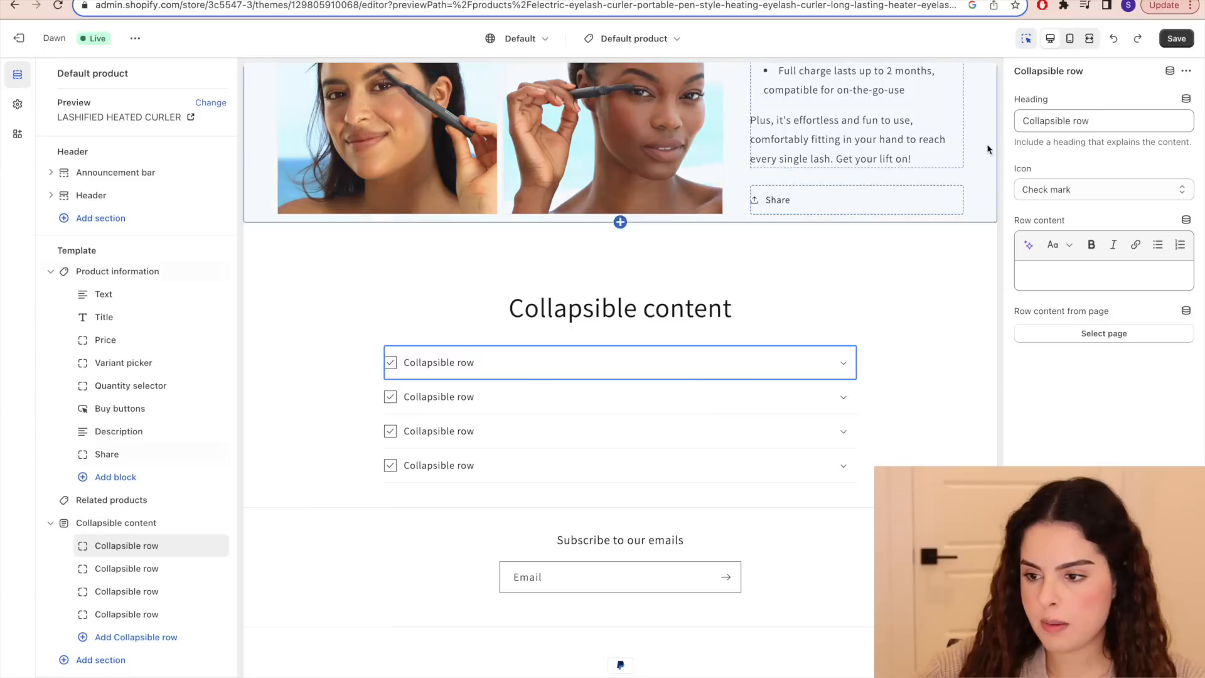
- Set the first collapsible row's heading to "HOW TO USE"
triple_click(1041, 117)
type("HOW TO USE")
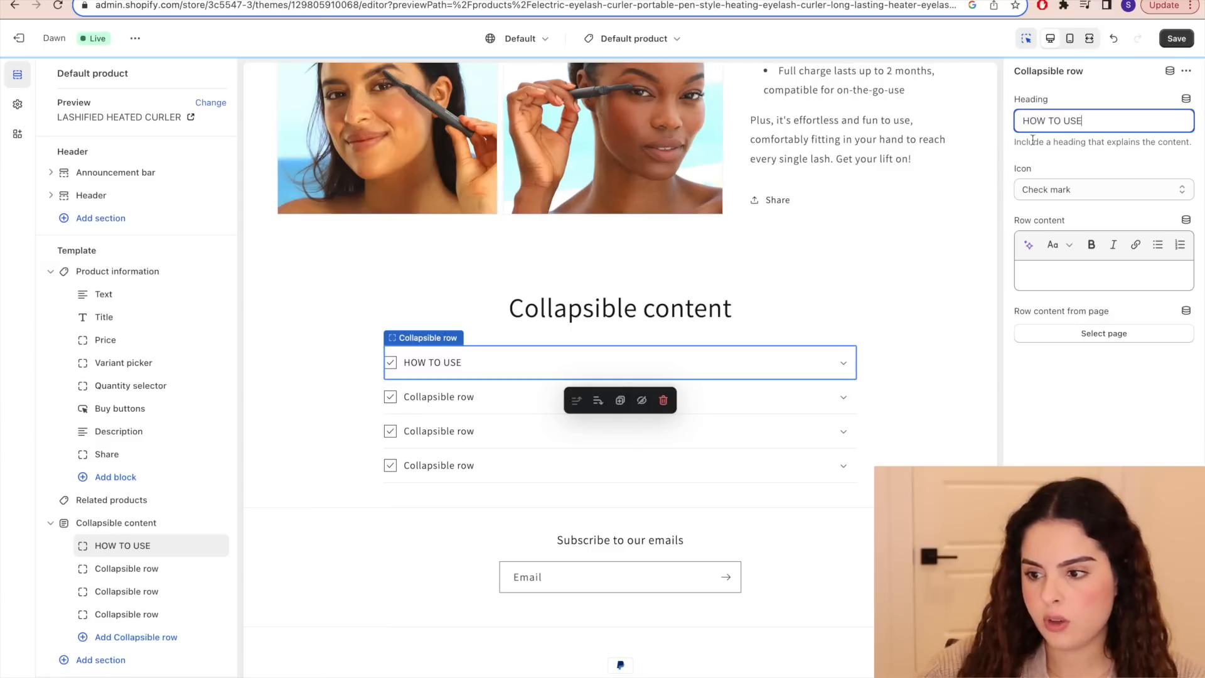
scroll(851, 187, "up", 1)
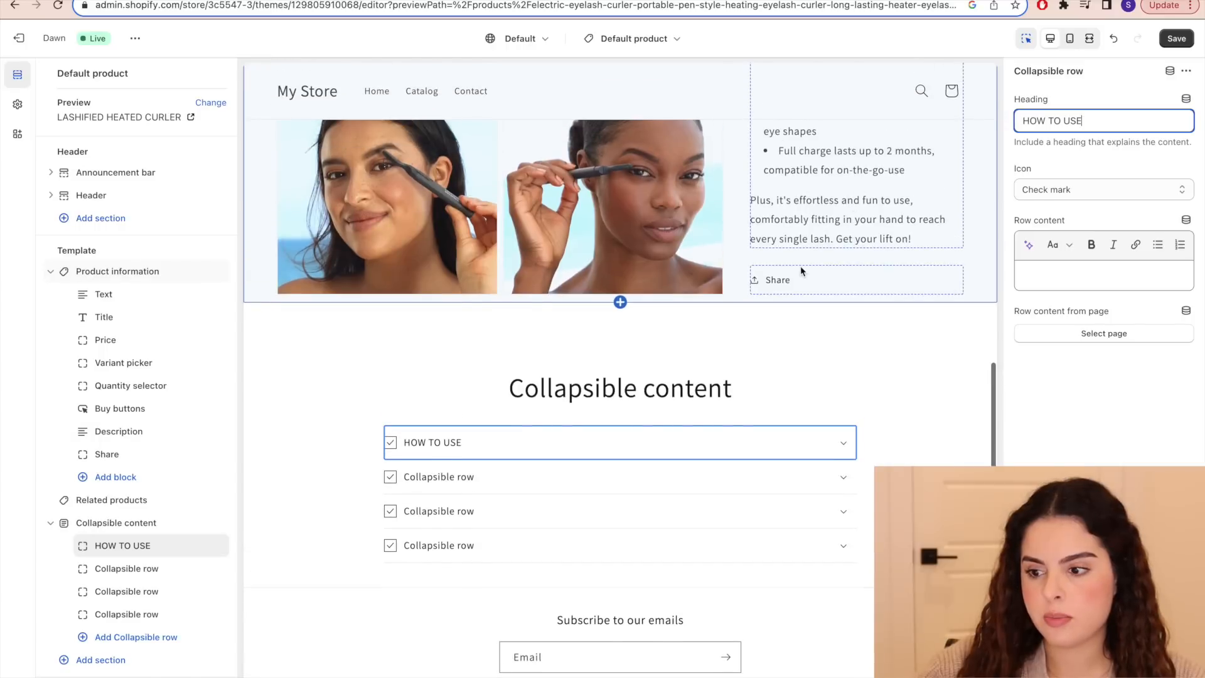
- Fill the HOW TO USE row's content with the Step 1 and Step 2 curling instructions and mascara tip, and save the template
left_click(1018, 278)
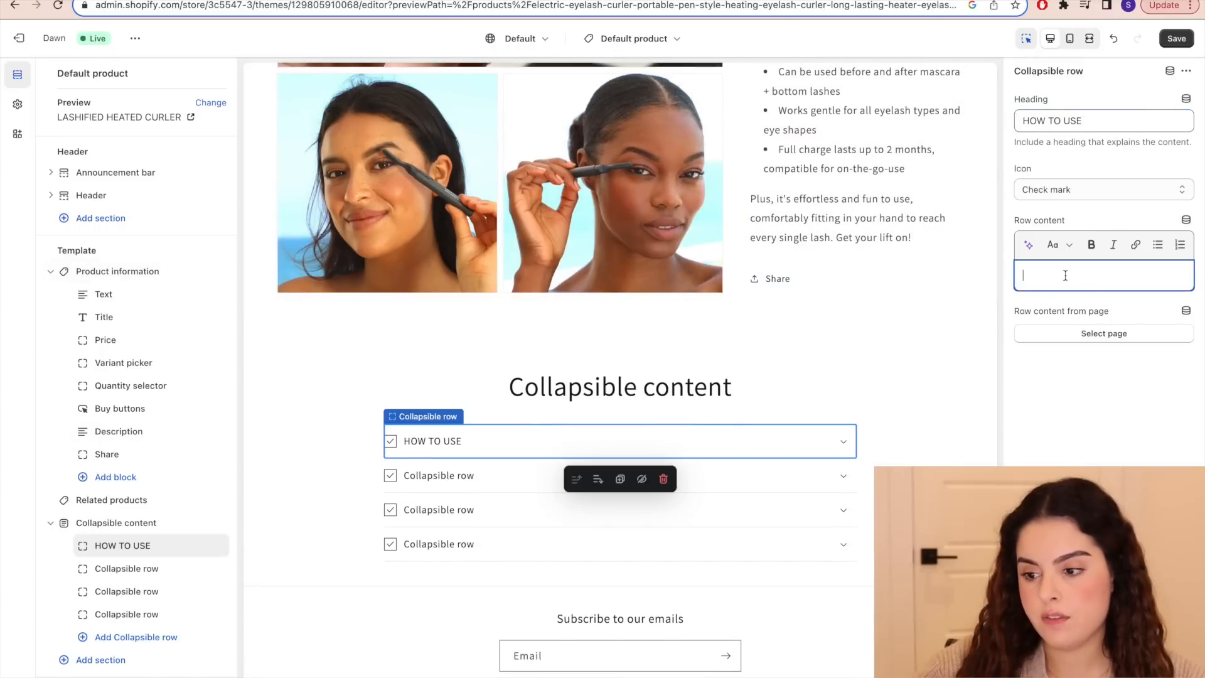
type("Can be used with or without mascara.  Step 1: Gently hold the curler on the root of your lashes for 5-10 seconds.  Step 2: Now place the curler at the middle of your lashes to curl in the tip for 5-10 seconds. Achieve best results with our Vibe Check Mascaras. Tip: Let mascara dry before using the curler.")
left_click_drag(1138, 423, 1008, 270)
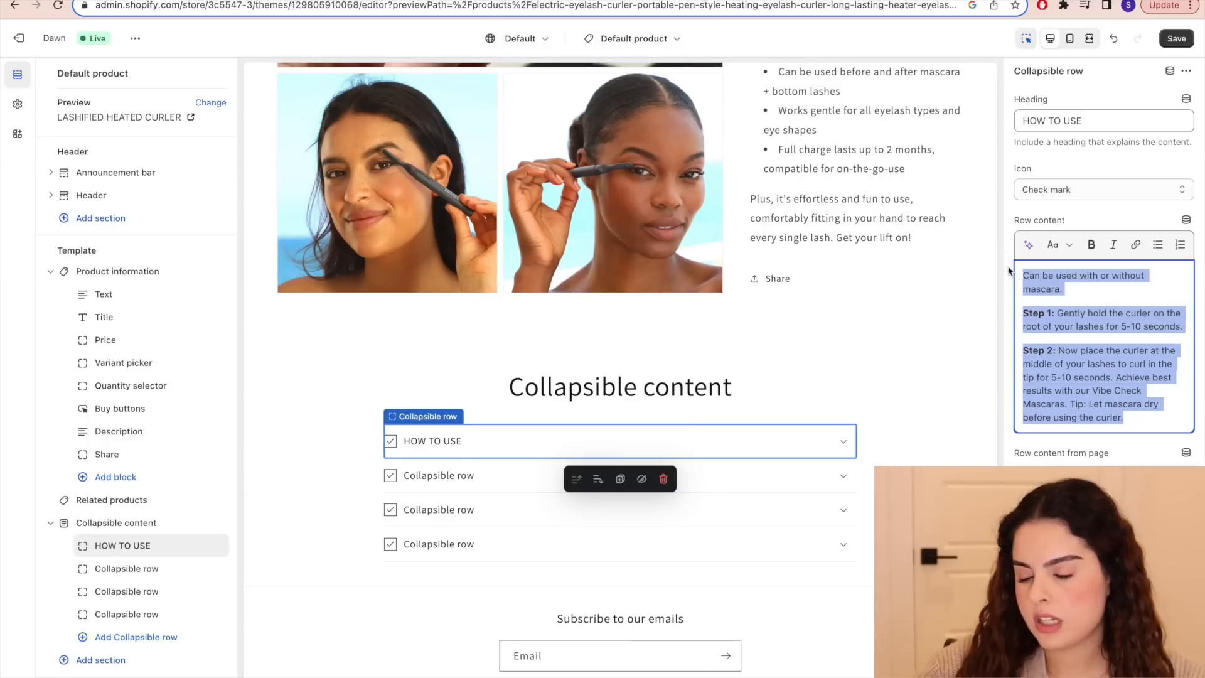
left_click(1126, 421)
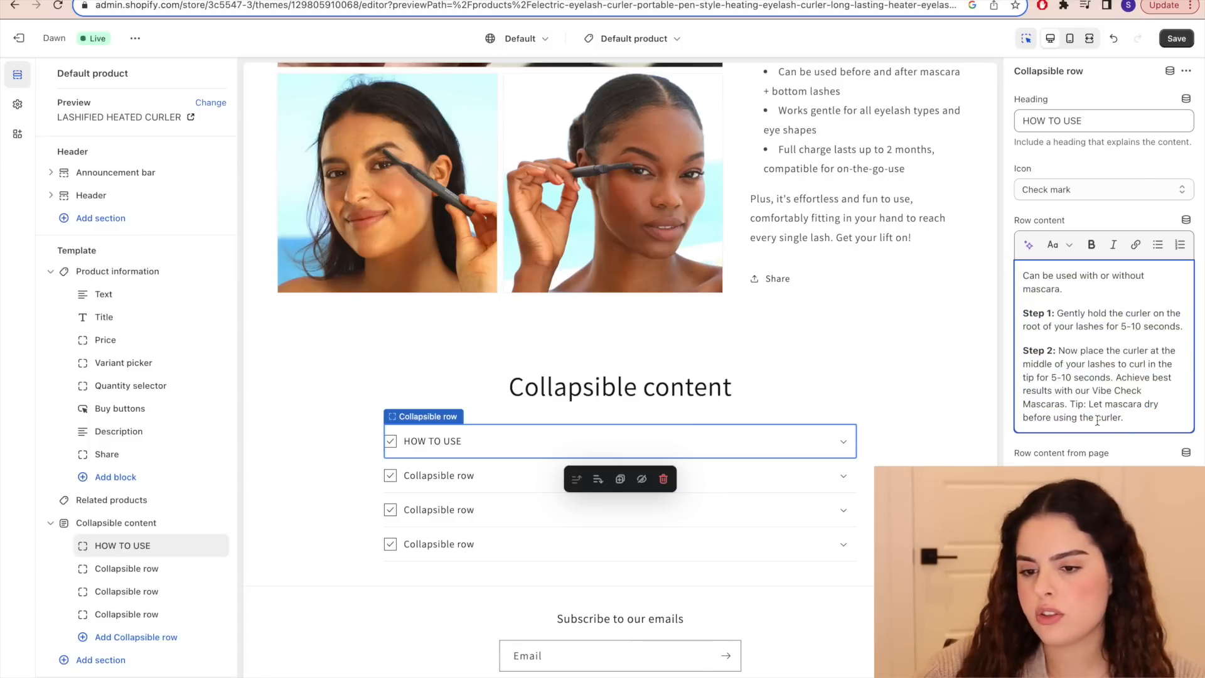
left_click(1176, 38)
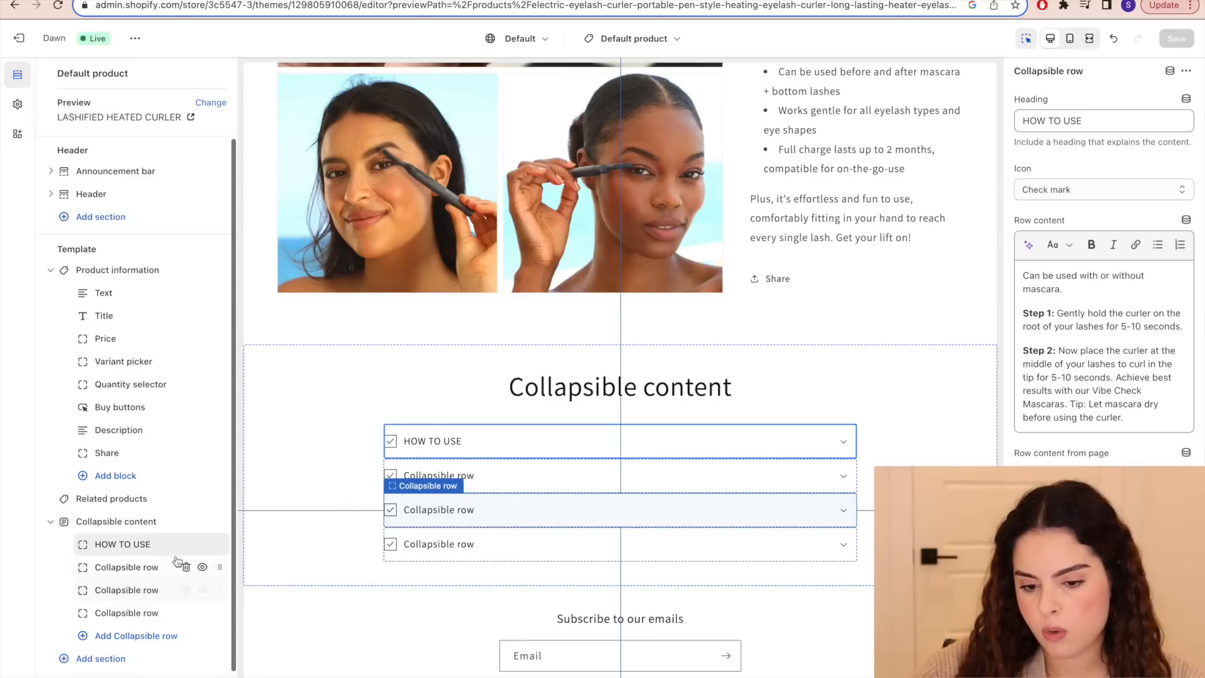
- Add another collapsible row at the end of the Collapsible content section
scroll(149, 605, "down", 1)
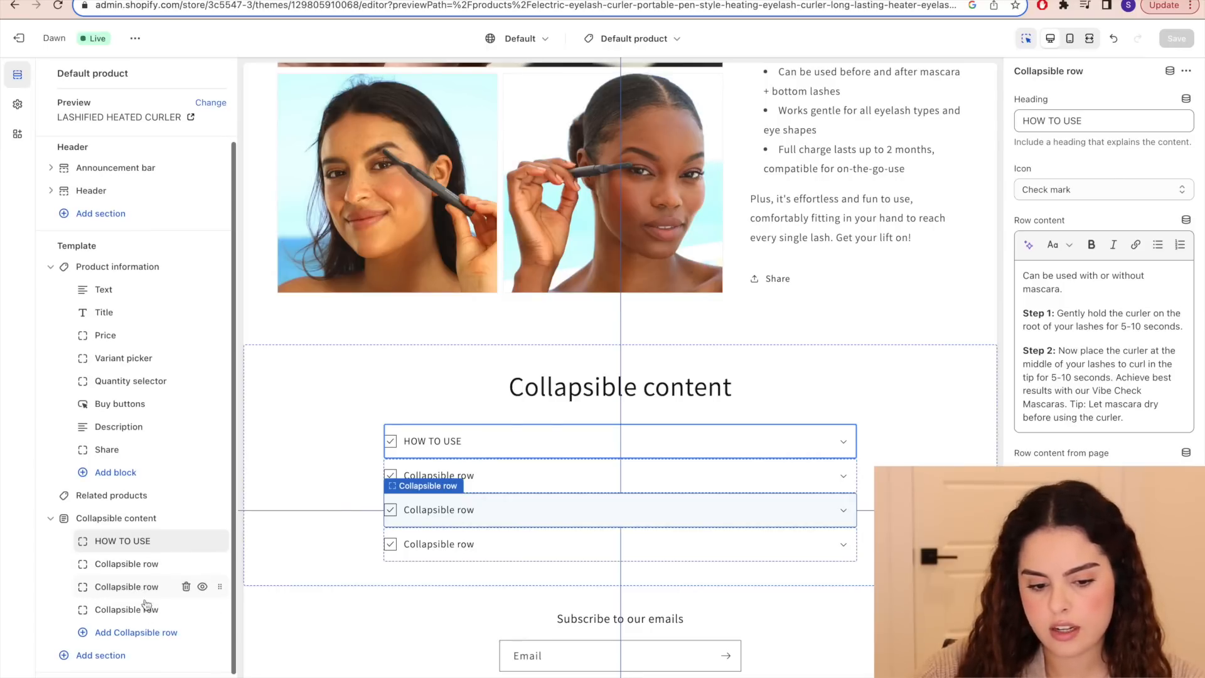
left_click(129, 637)
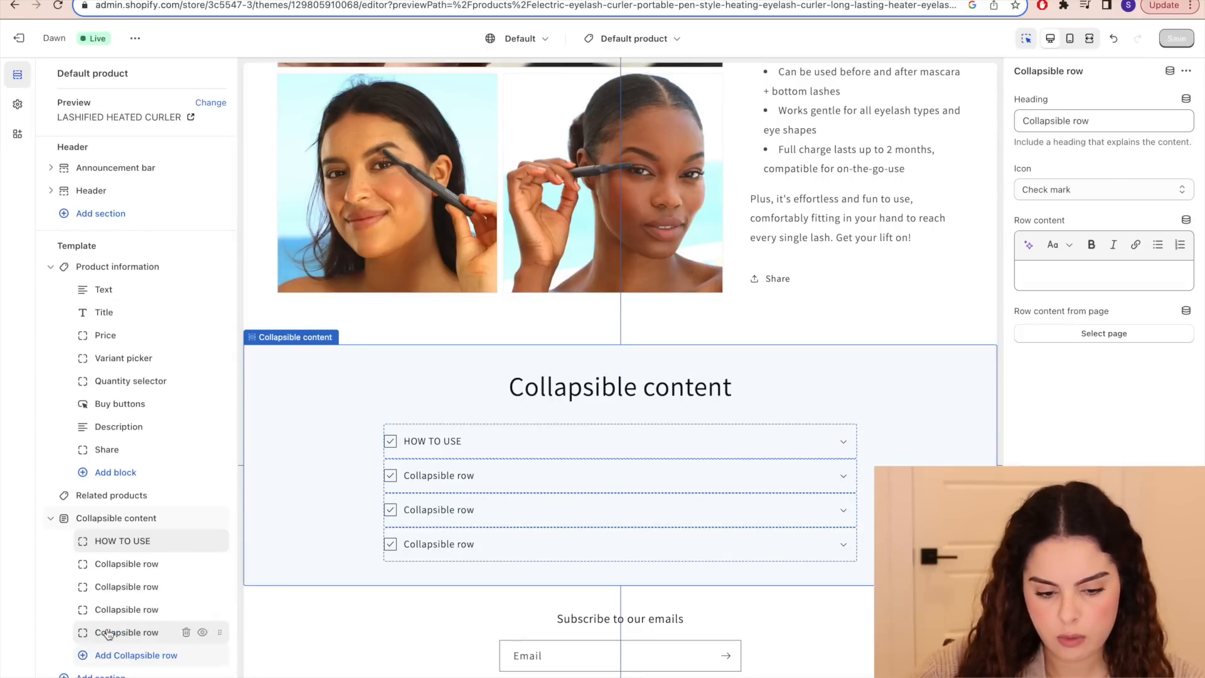
left_click(109, 620)
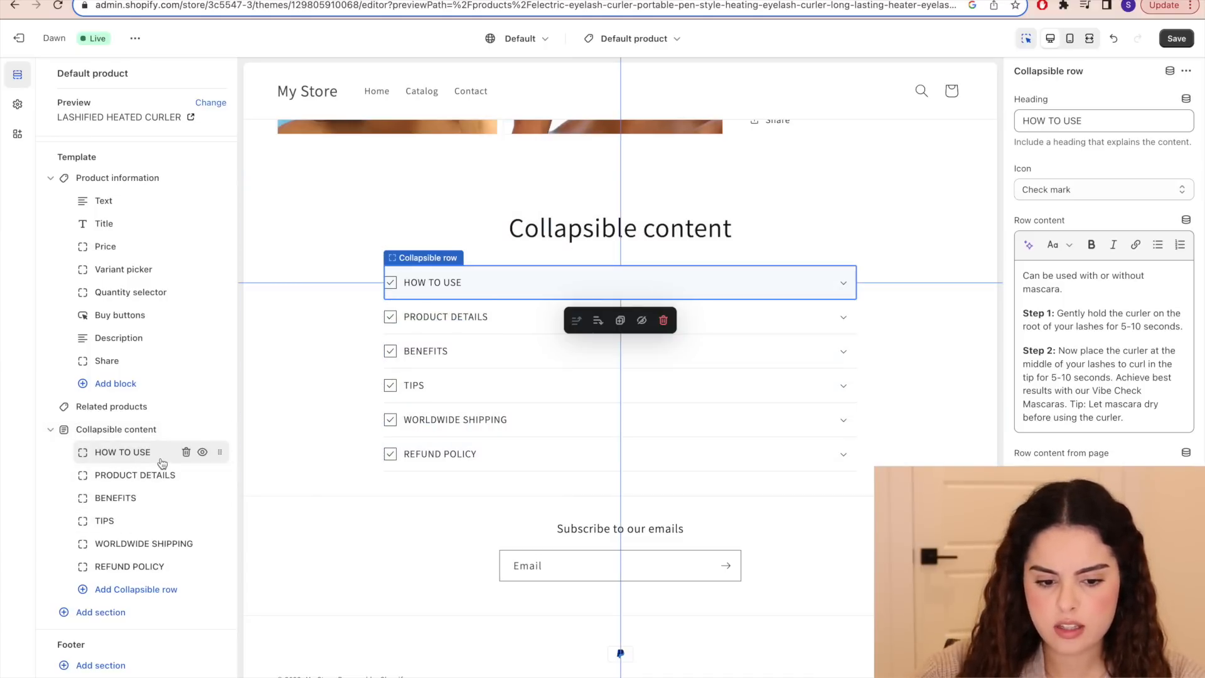
- Review the content of the WORLDWIDE SHIPPING, REFUND POLICY, HOW TO USE, PRODUCT DETAILS and BENEFITS rows, and open the Collapsible content section's settings
left_click(139, 549)
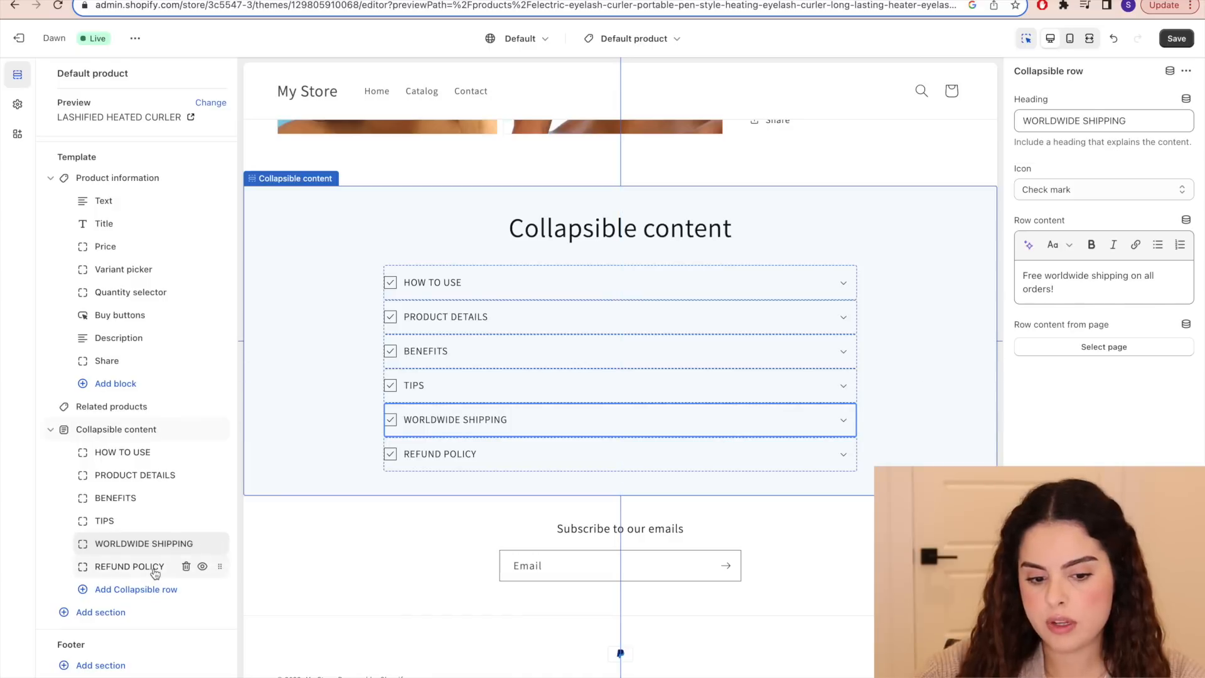
left_click(155, 571)
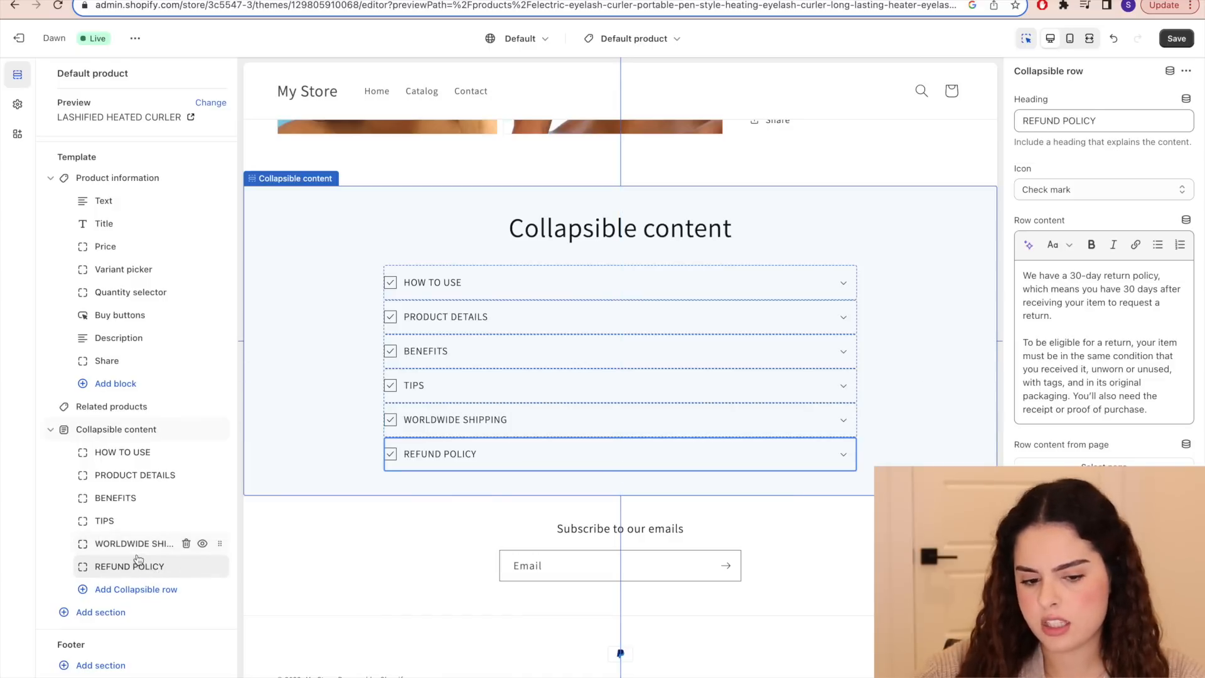
left_click(144, 550)
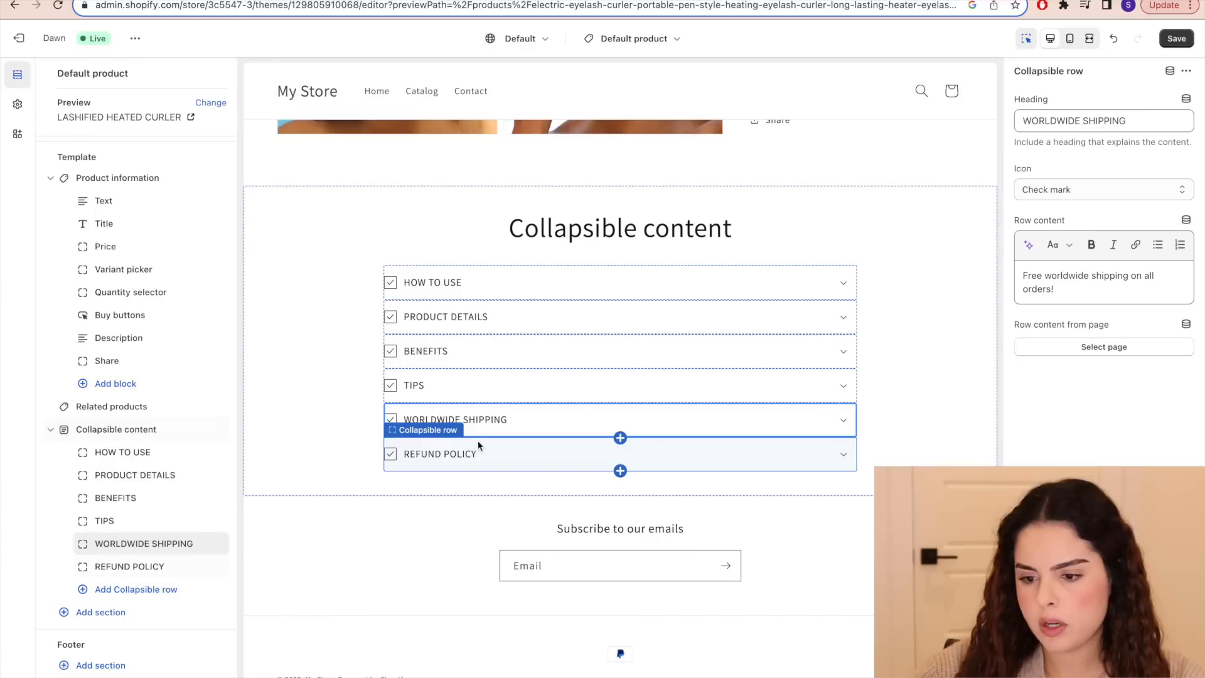
left_click_drag(1062, 290, 1014, 277)
left_click(1070, 288)
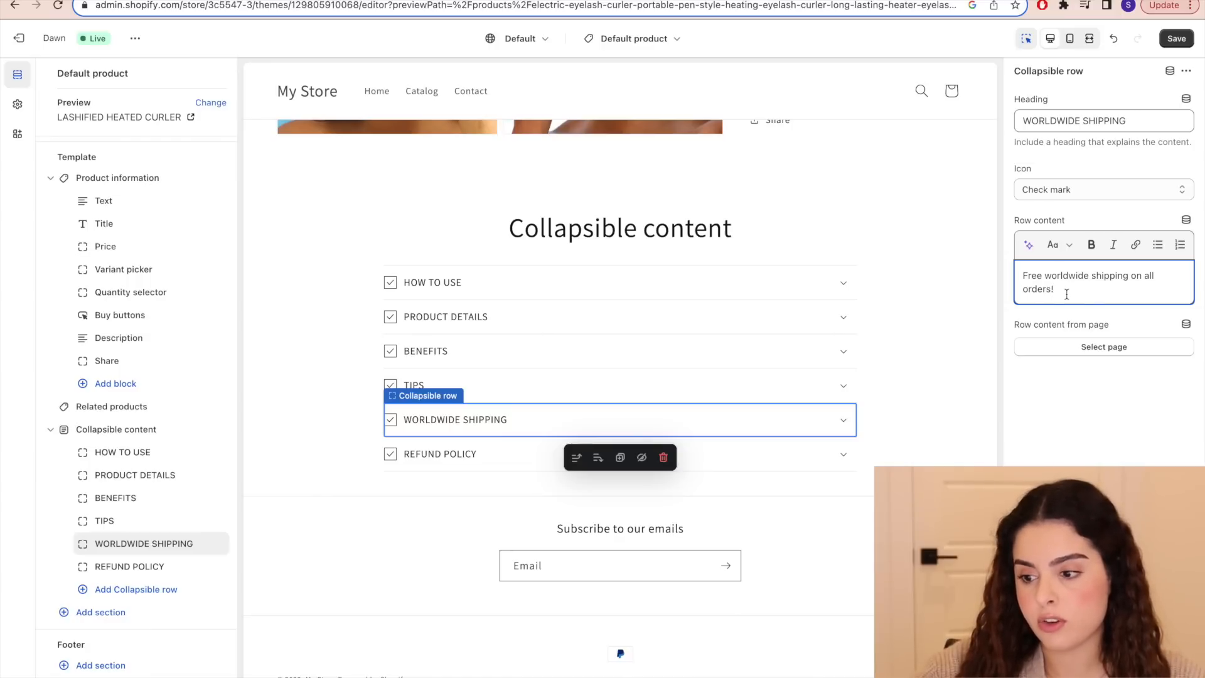
left_click(144, 567)
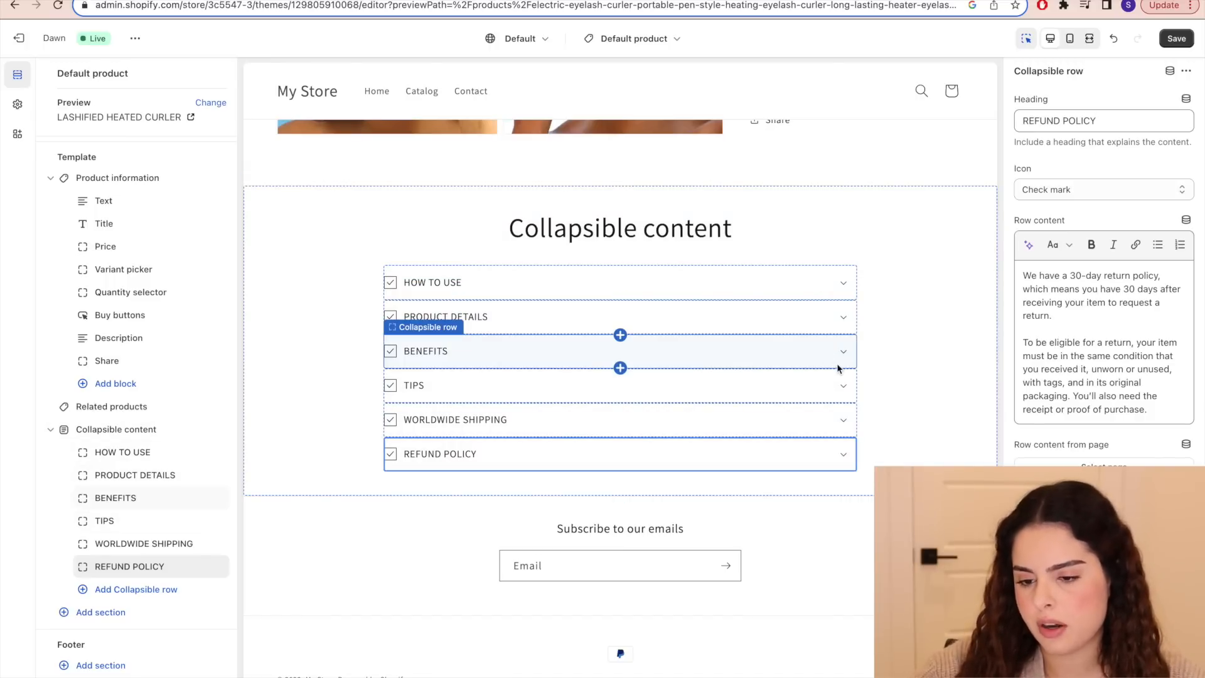
left_click_drag(1150, 410, 1035, 263)
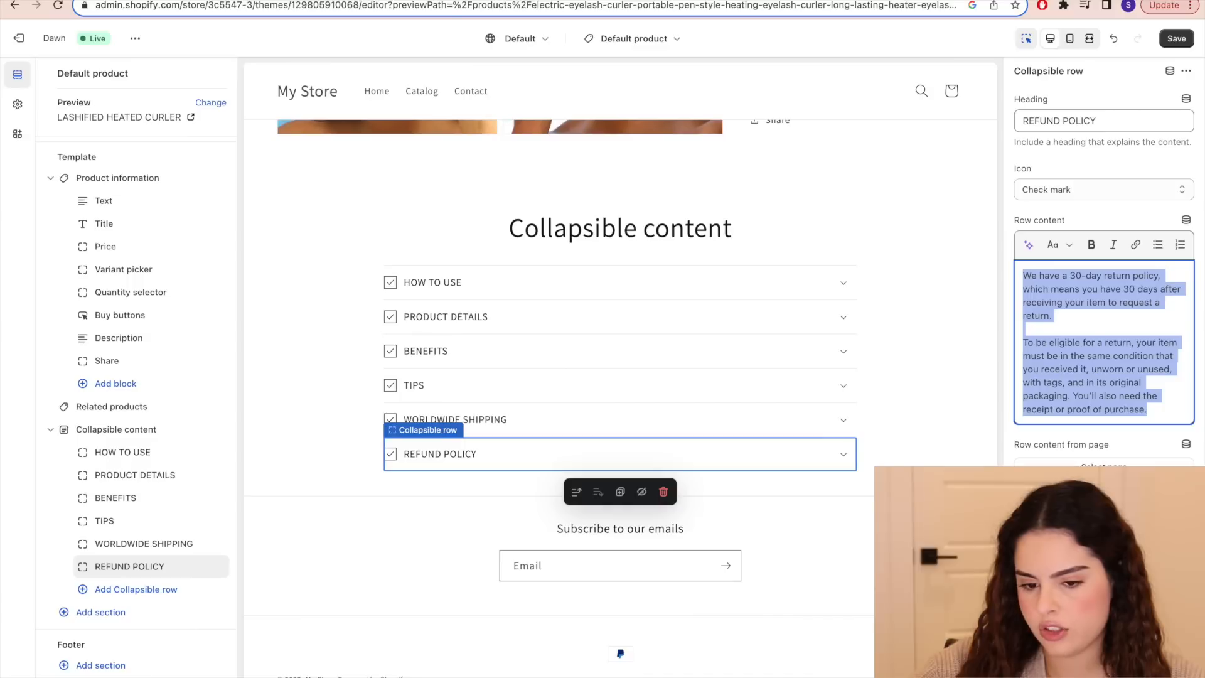
left_click(715, 283)
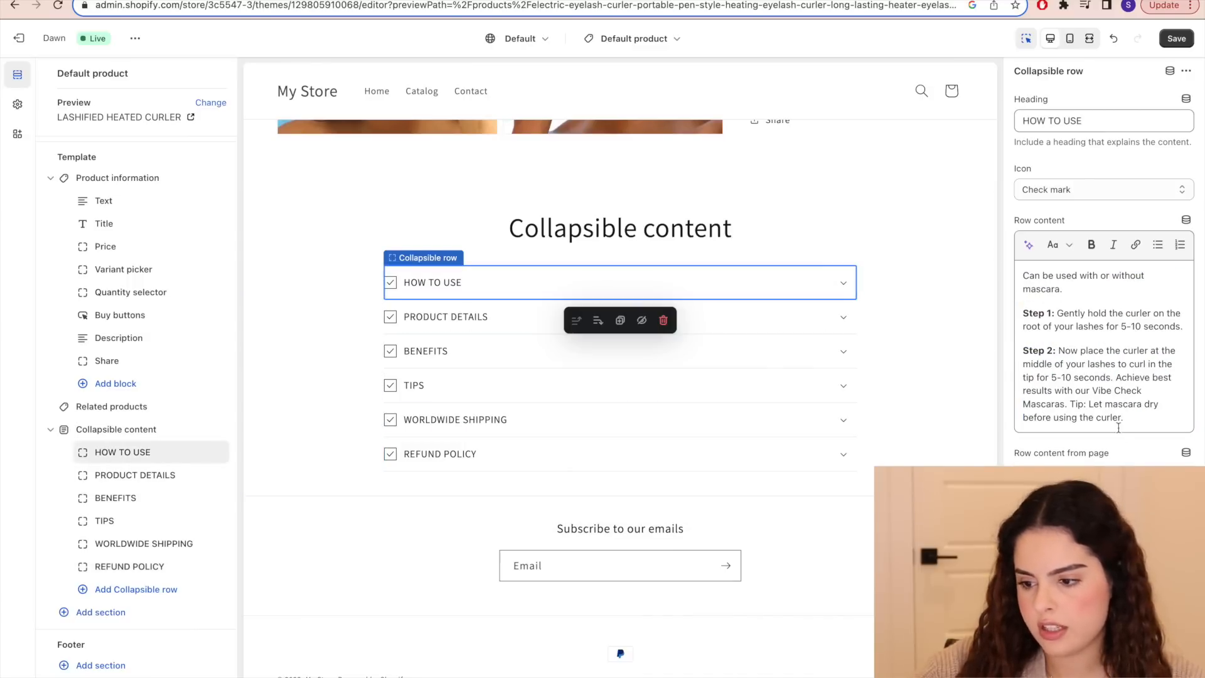
left_click(813, 319)
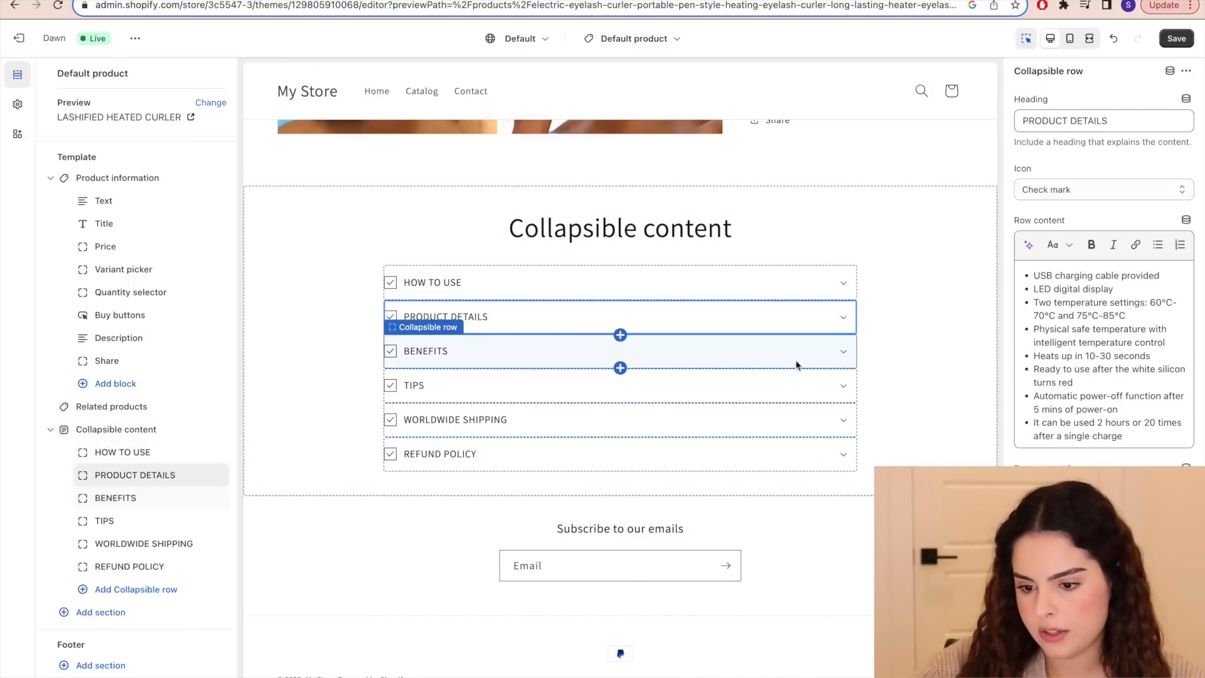
left_click(799, 354)
left_click(116, 429)
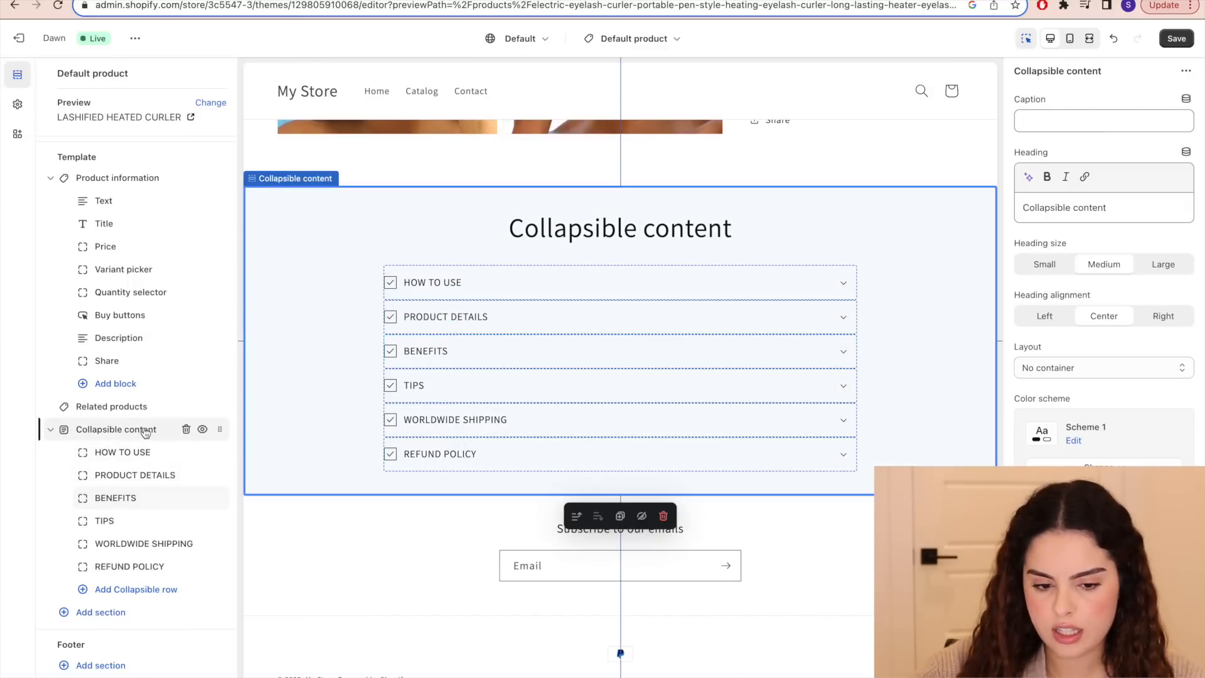
- Change the Collapsible content section's heading to "FAQs" and save the template
left_click_drag(1106, 208, 1021, 208)
key("BackSpace")
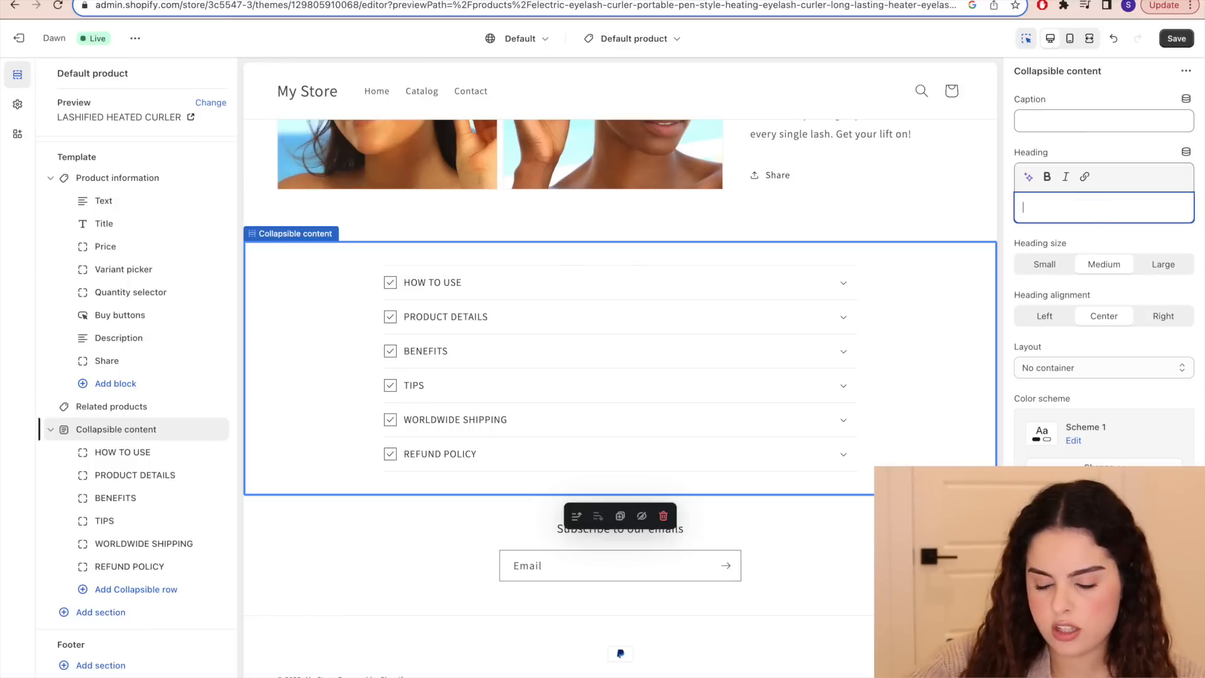
type("FAQs")
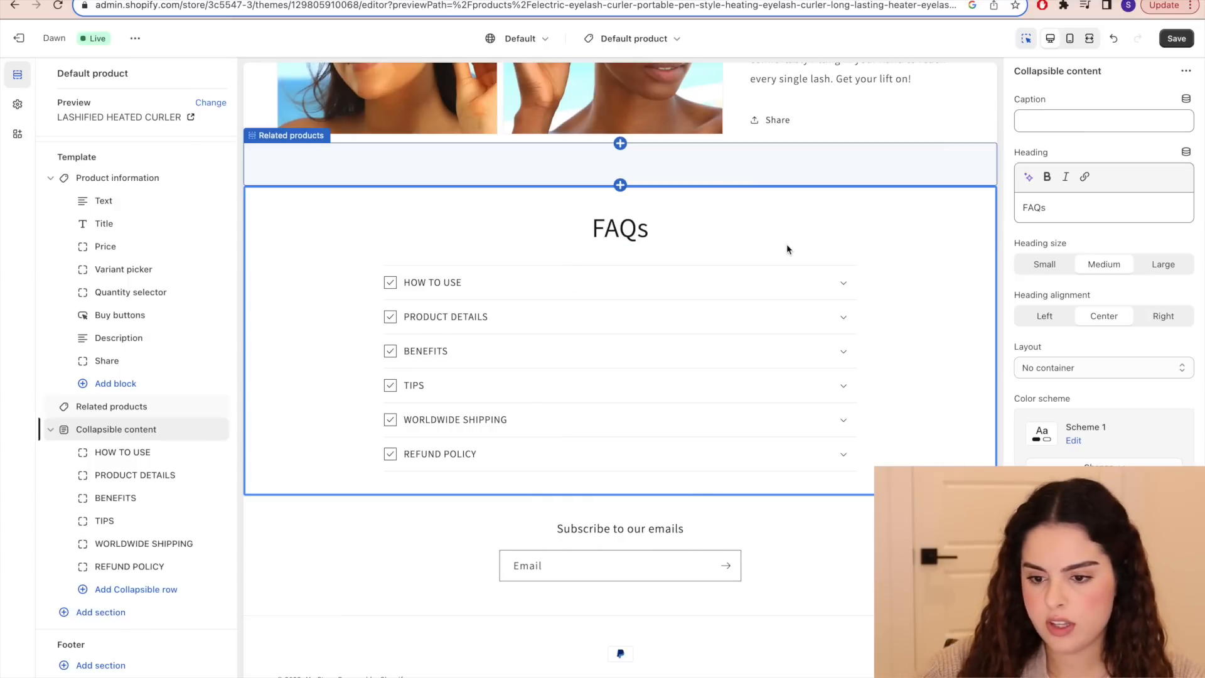
left_click(1176, 41)
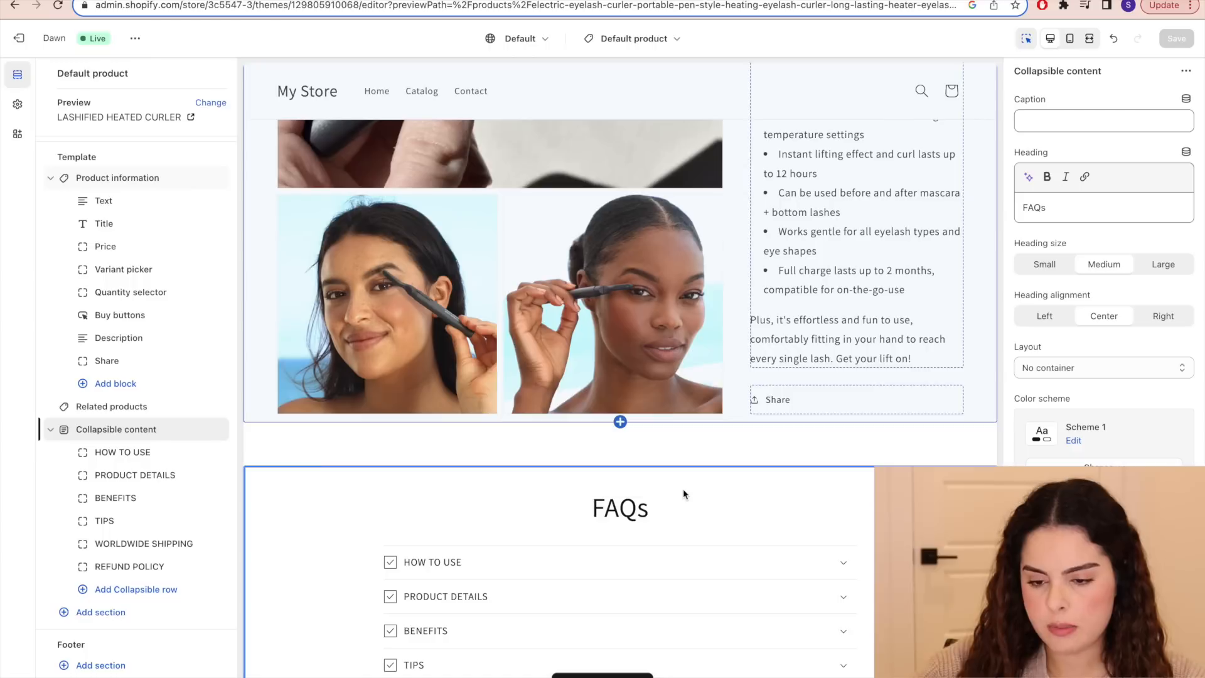
- Add a Collage section to the product template, below the collapsible content
scroll(684, 502, "up", 2)
scroll(684, 507, "down", 3)
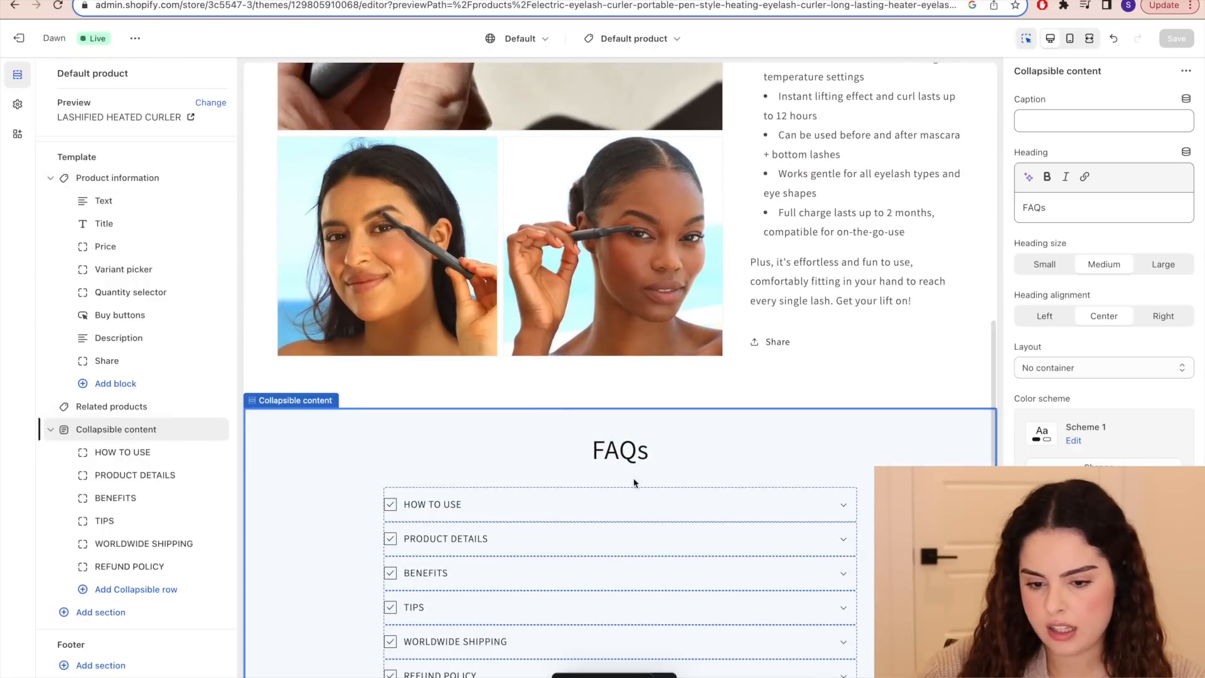
scroll(634, 482, "down", 2)
left_click(113, 616)
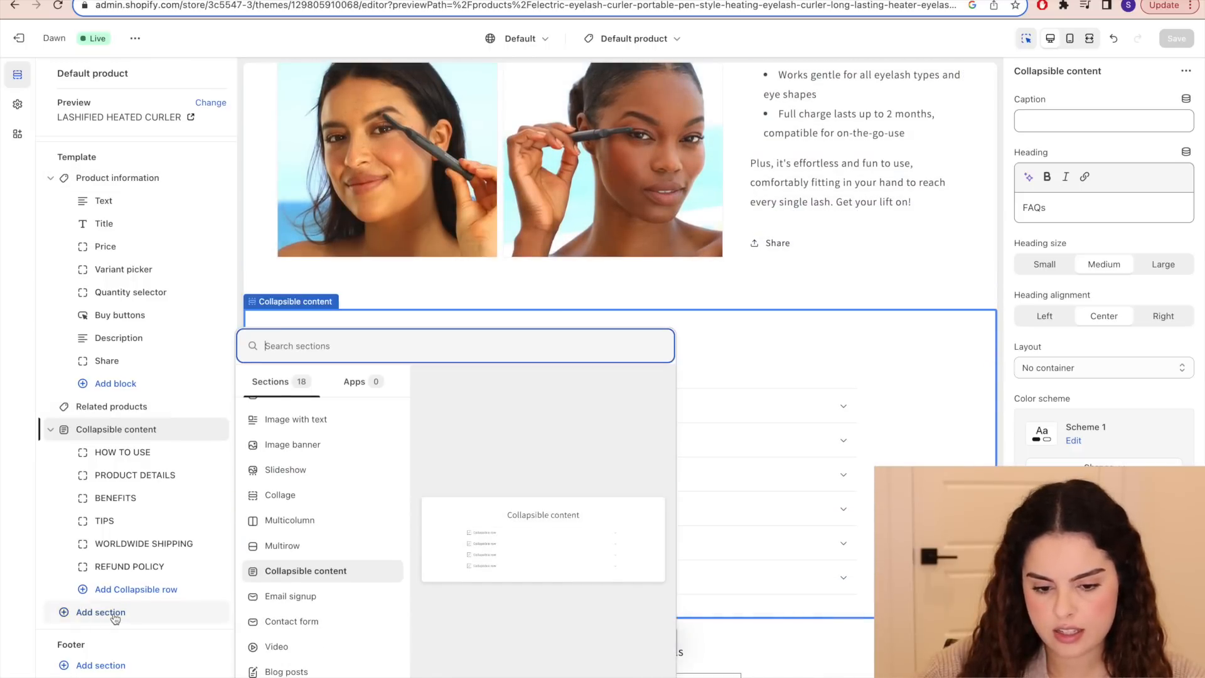
scroll(314, 574, "up", 3)
key("Escape")
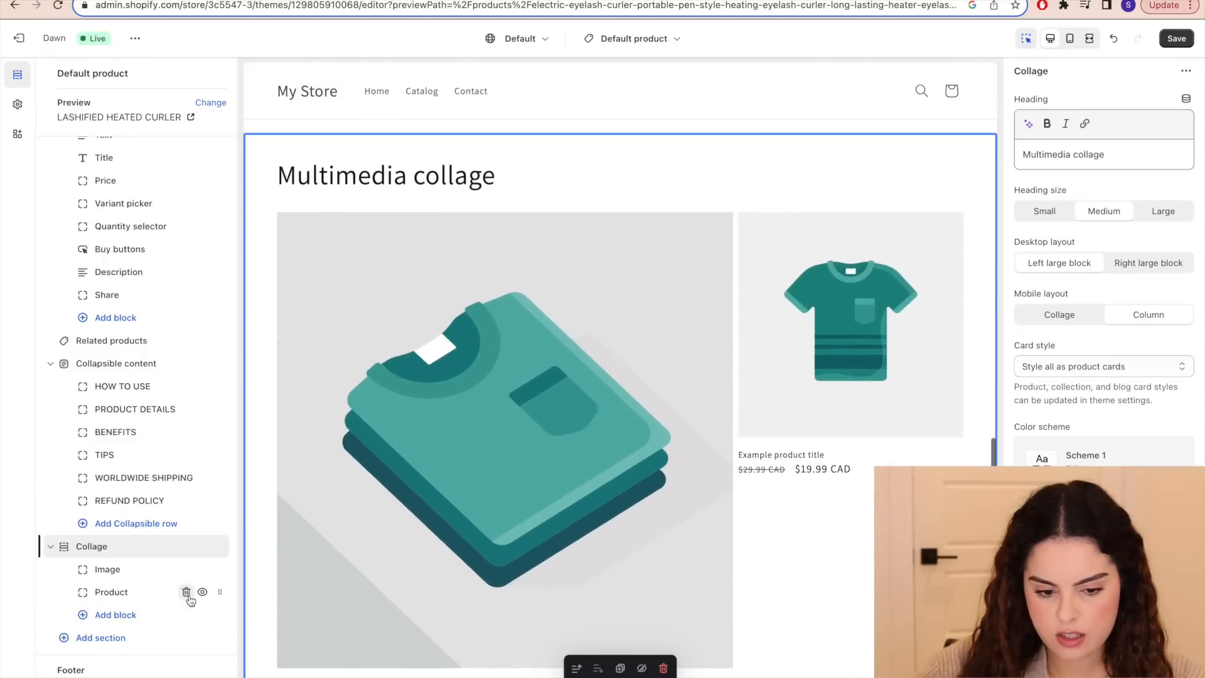
- Remove the collage's Product block and fill the collage with two image blocks showing be2 and be23
left_click(186, 591)
left_click(146, 573)
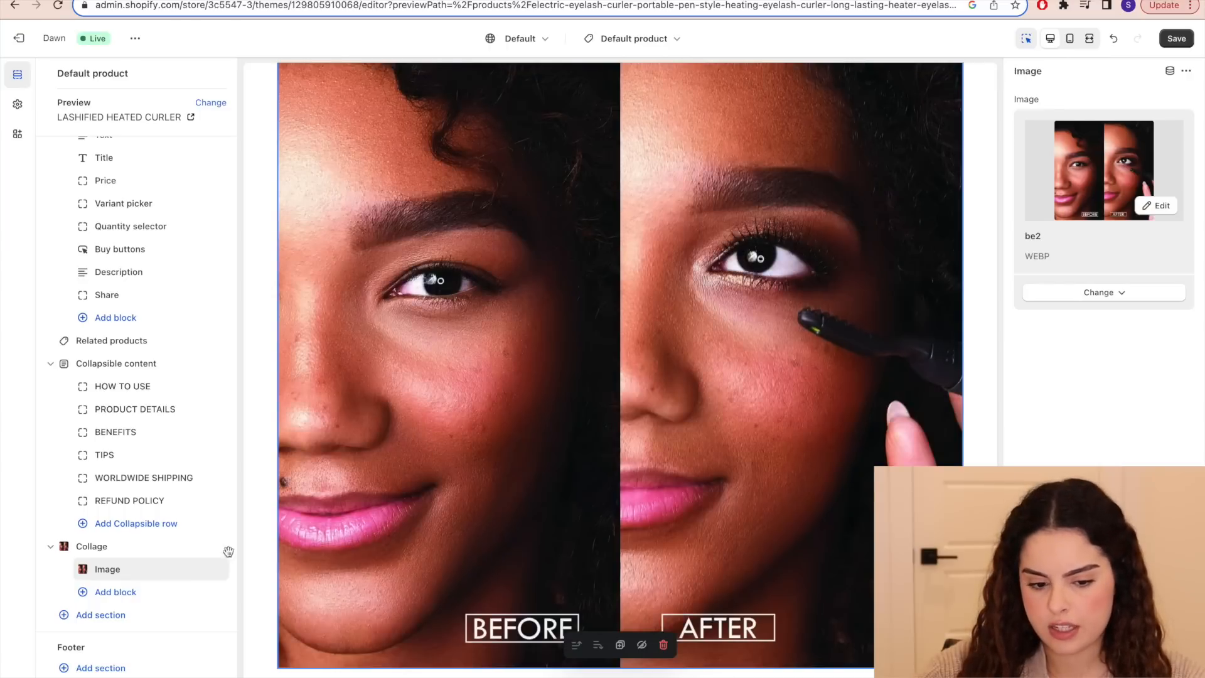
left_click(167, 595)
left_click(306, 618)
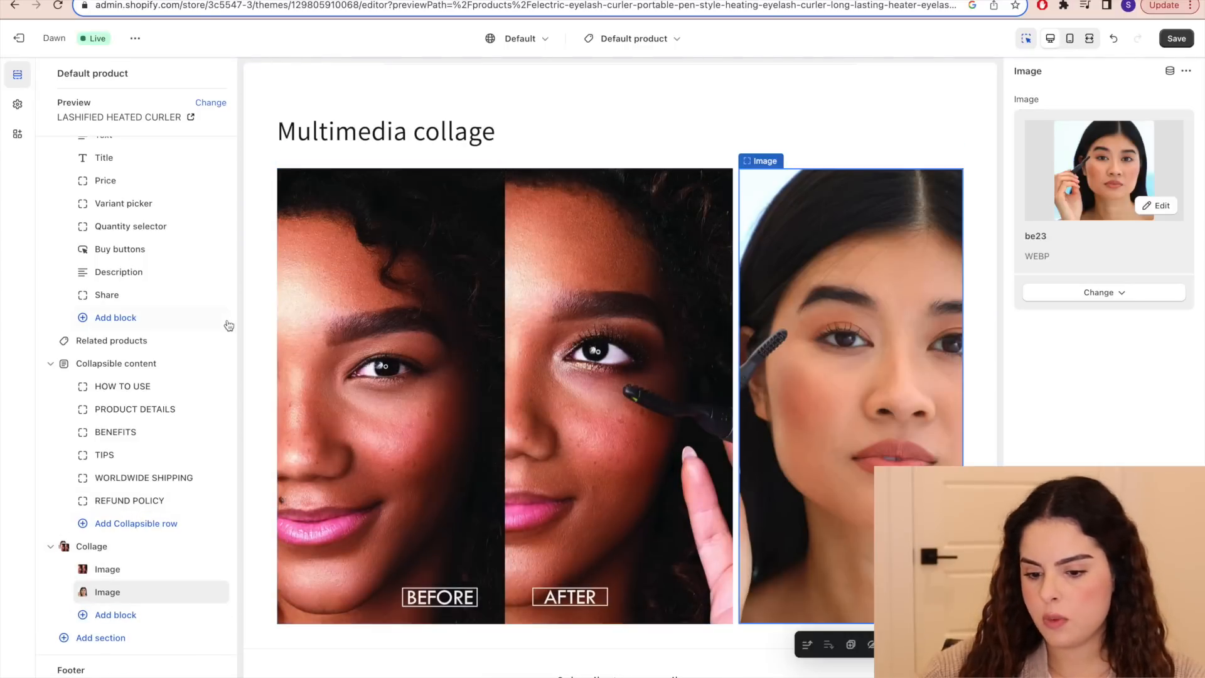
- Clear the Collage section's heading and move the section above Collapsible content
left_click(100, 547)
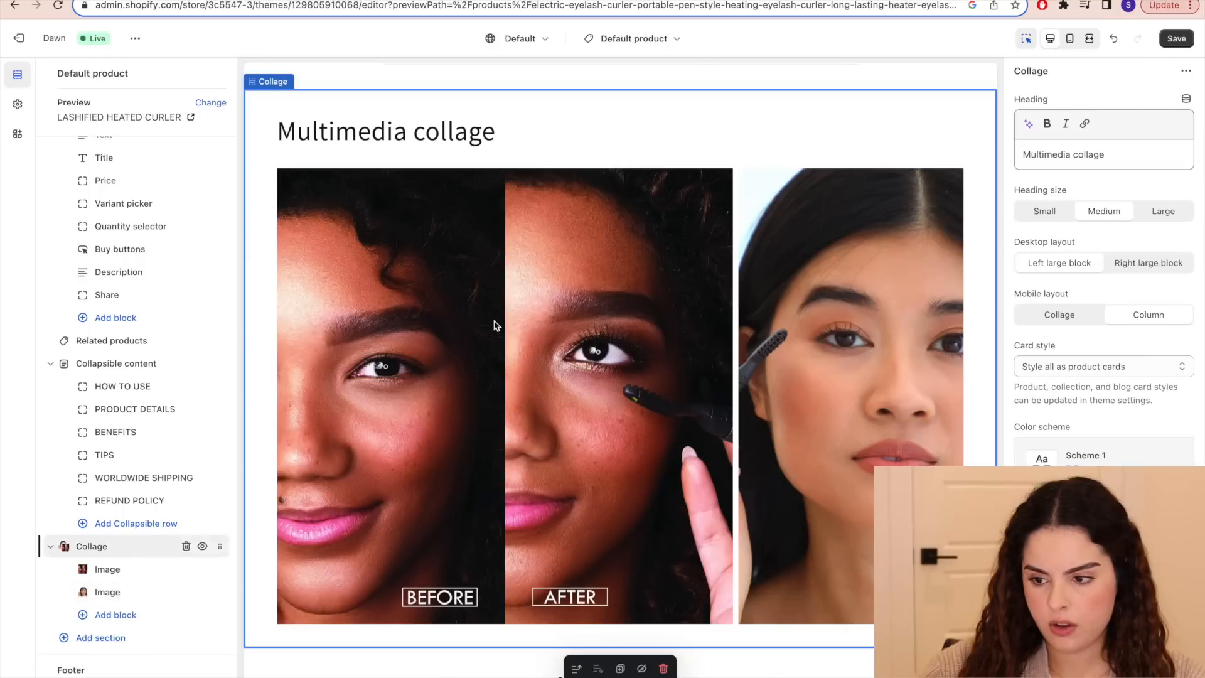
triple_click(1090, 162)
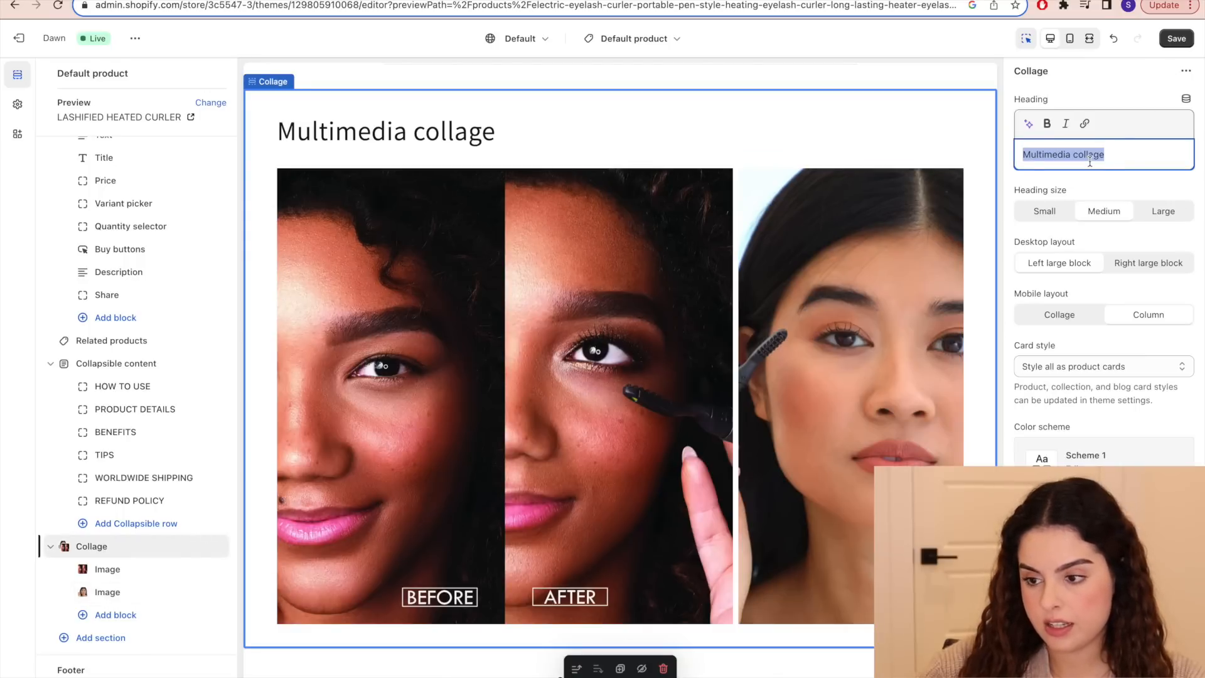
key("BackSpace")
left_click_drag(220, 547, 223, 423)
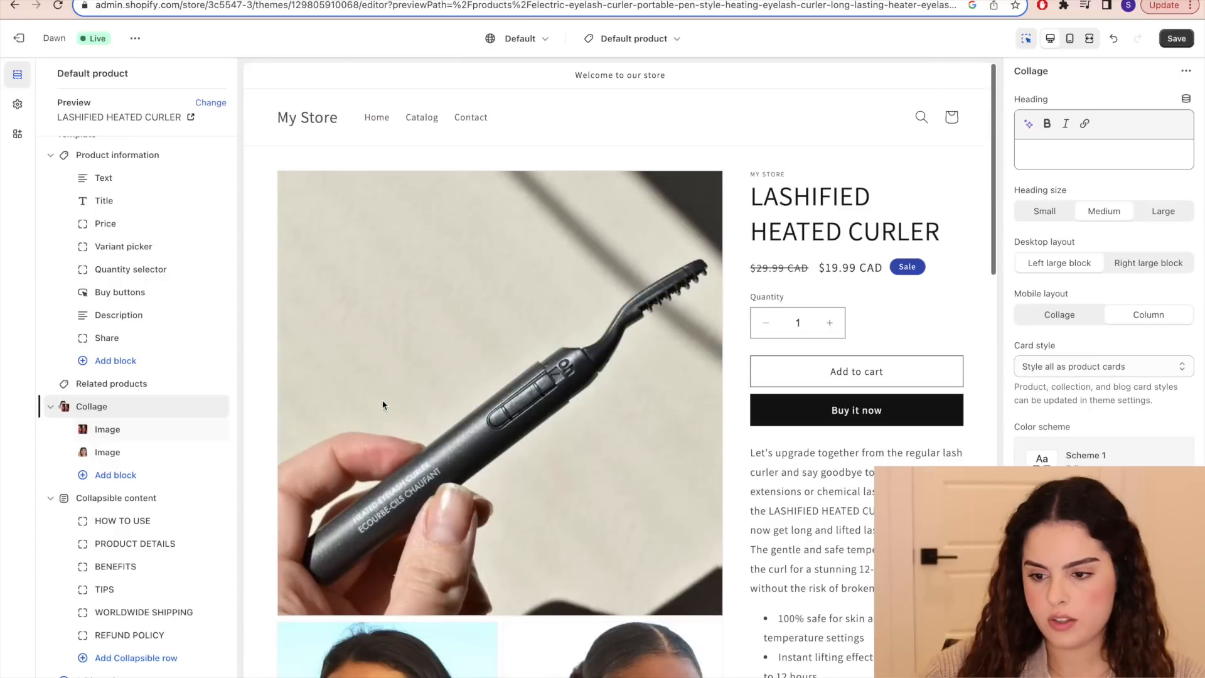
- Delete the vendor Text block above the title in the Product information section
scroll(494, 435, "down", 10)
scroll(493, 439, "down", 9)
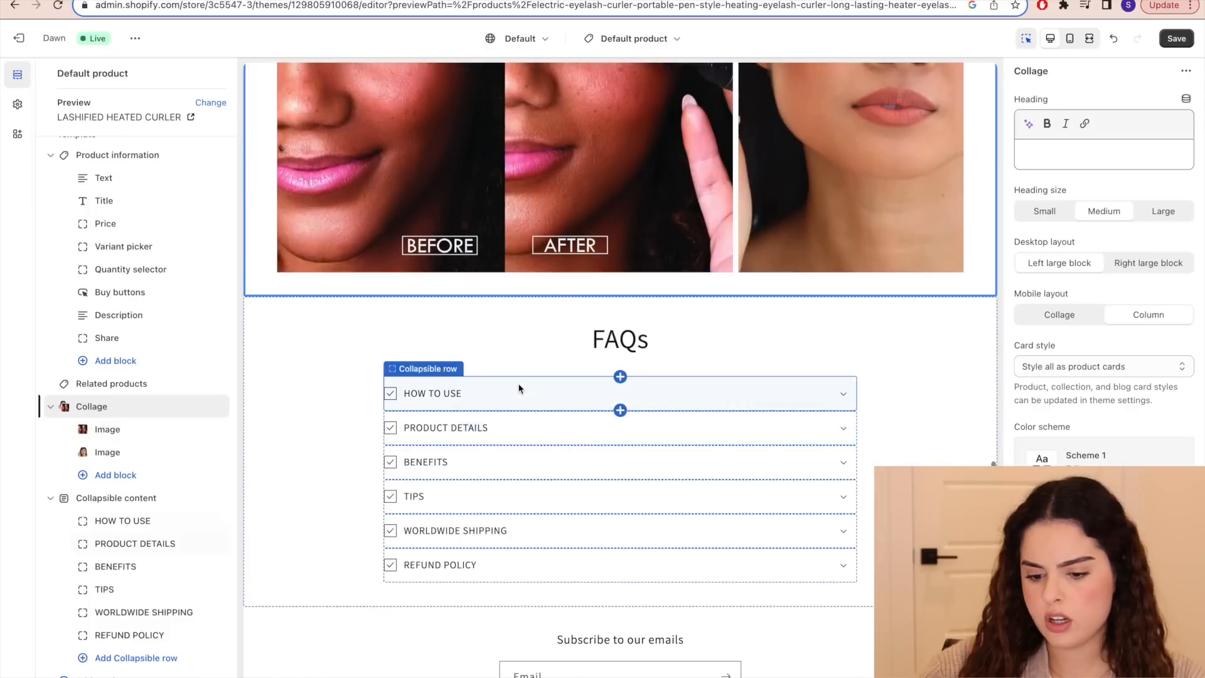
scroll(518, 388, "down", 2)
scroll(518, 388, "up", 14)
scroll(518, 388, "up", 8)
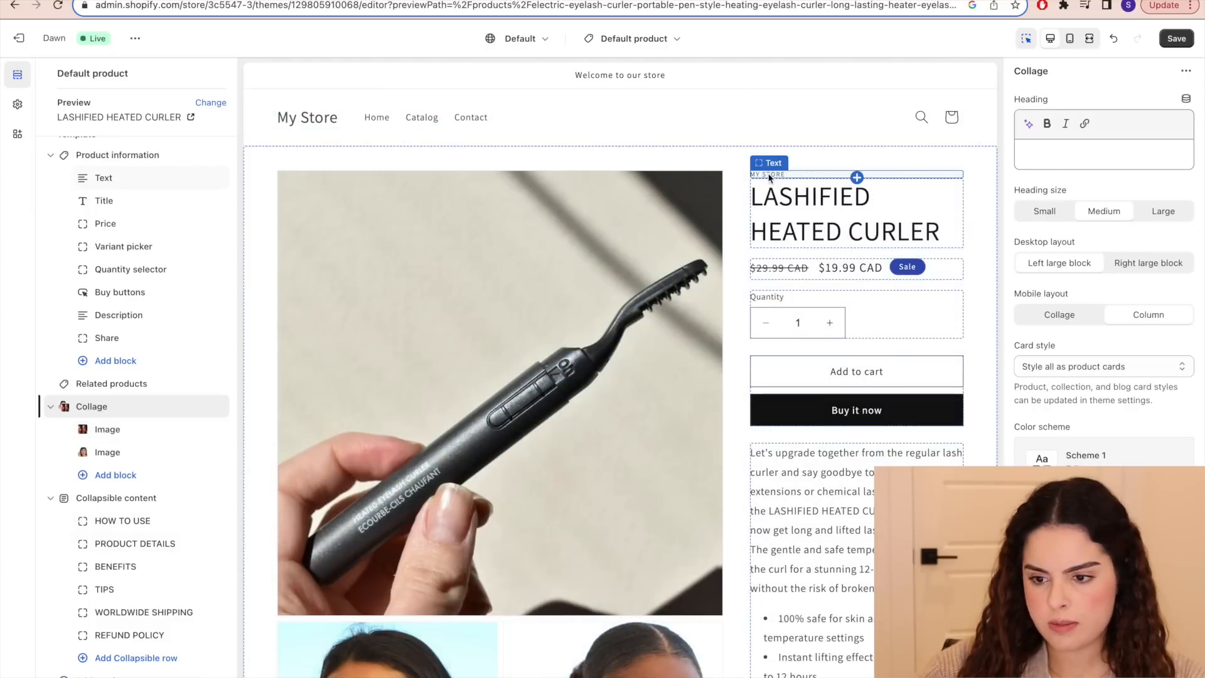
left_click(769, 175)
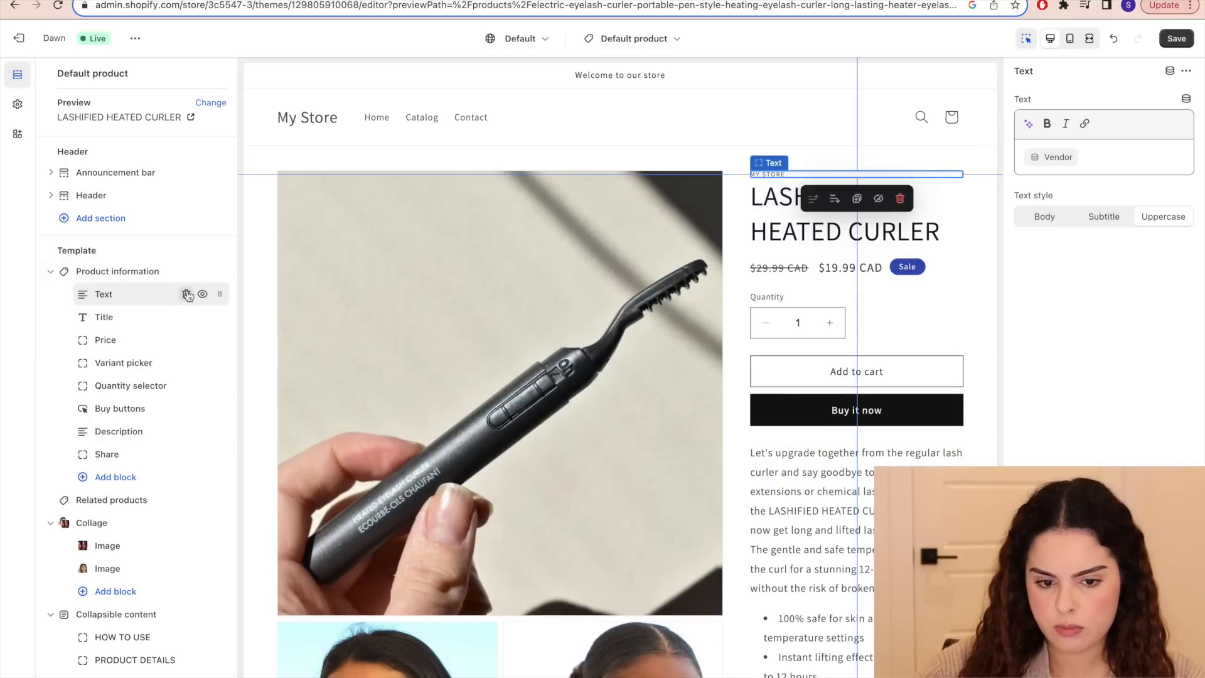
left_click(187, 295)
- Turn off dynamic checkout buttons for the Buy buttons block and delete the Share block from Product information
left_click(126, 363)
left_click(130, 386)
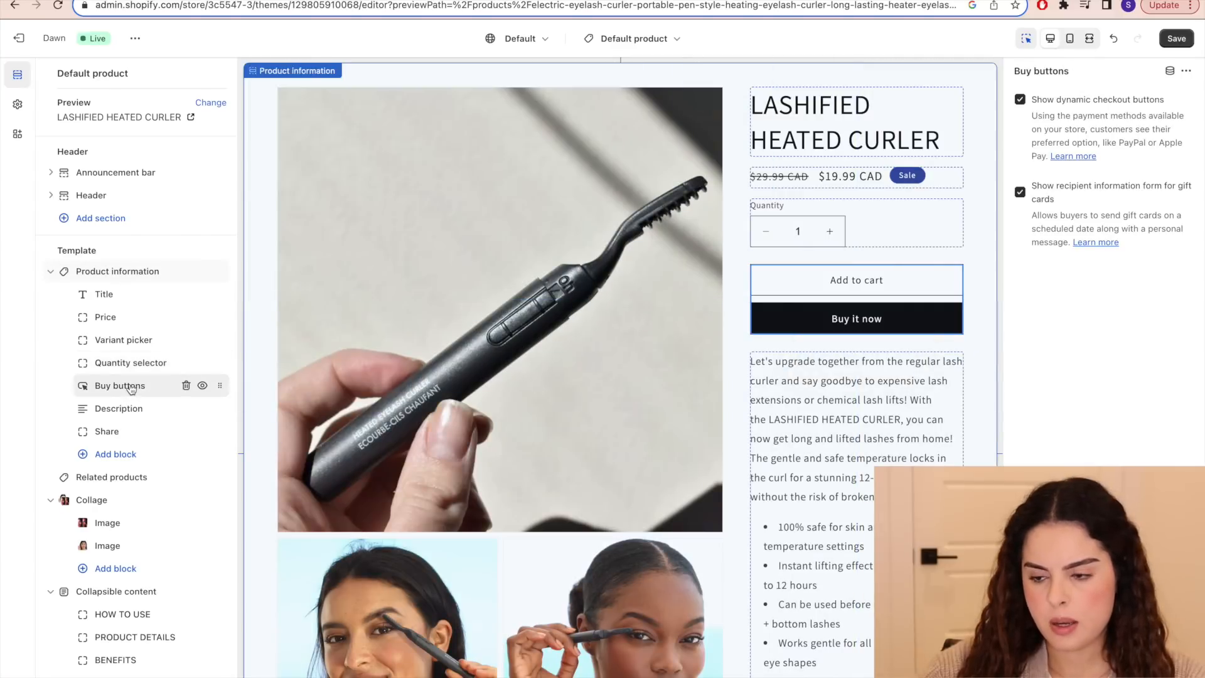
left_click(1020, 100)
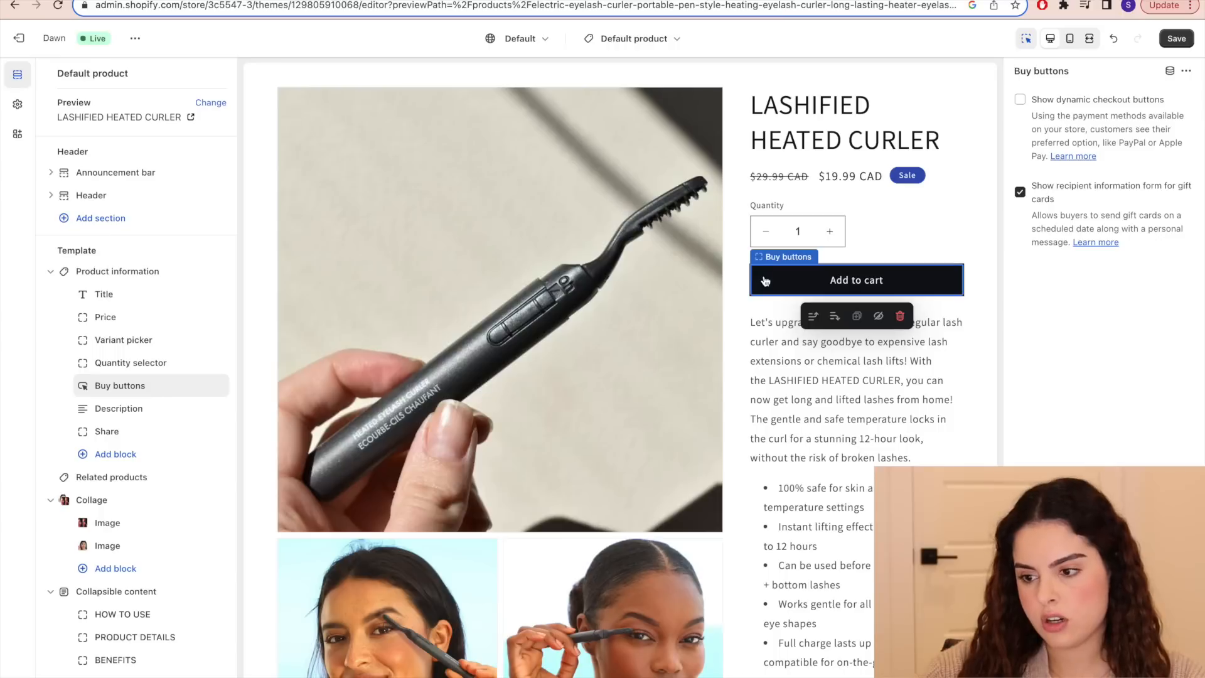
mouse_move(123, 433)
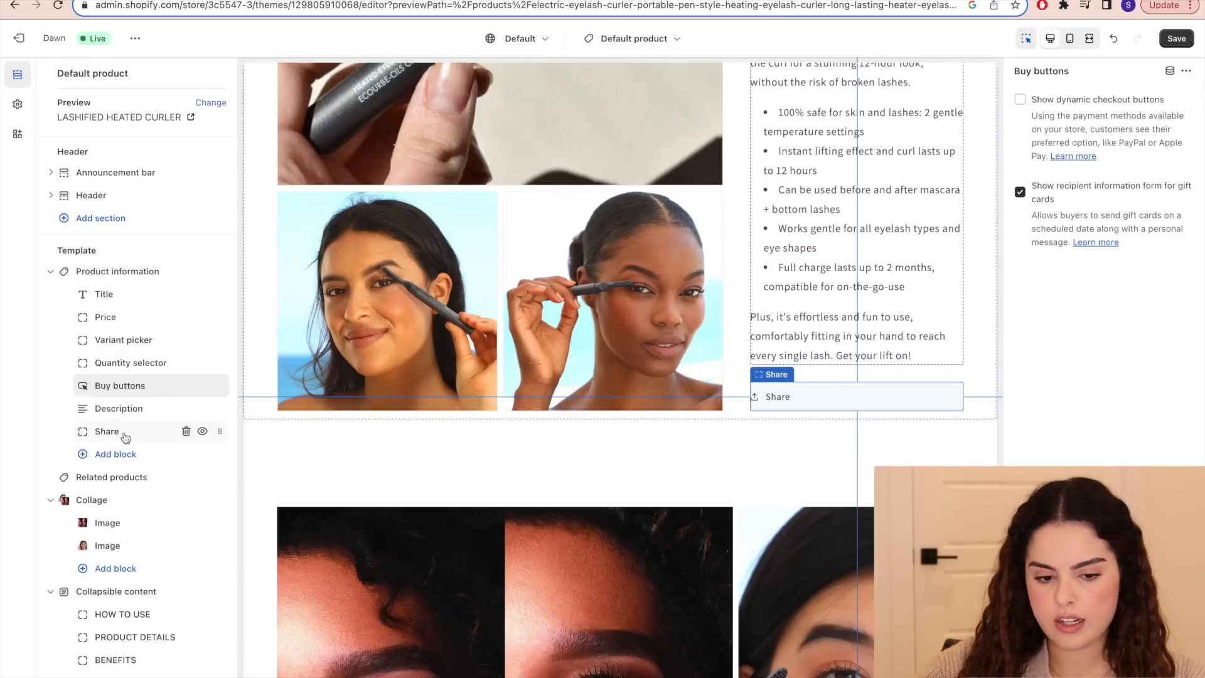
left_click(186, 432)
- Set the Product information section's desktop layout to Thumbnails and save the template
left_click(133, 276)
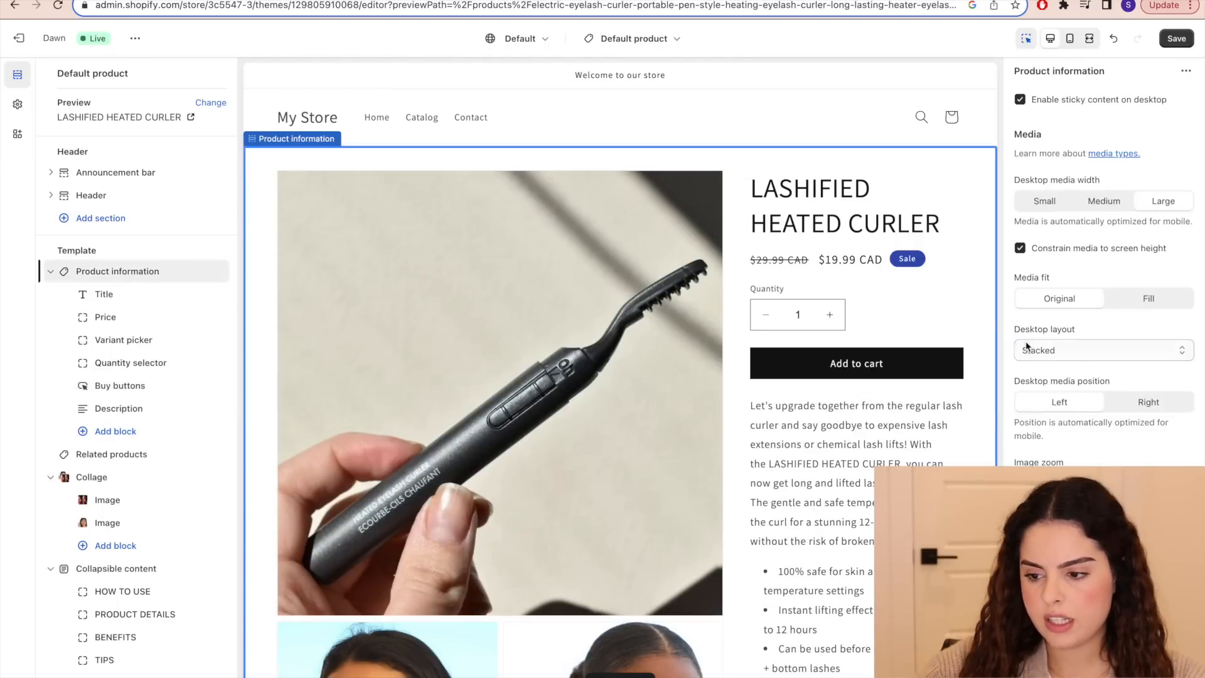
left_click(1035, 349)
left_click(1065, 381)
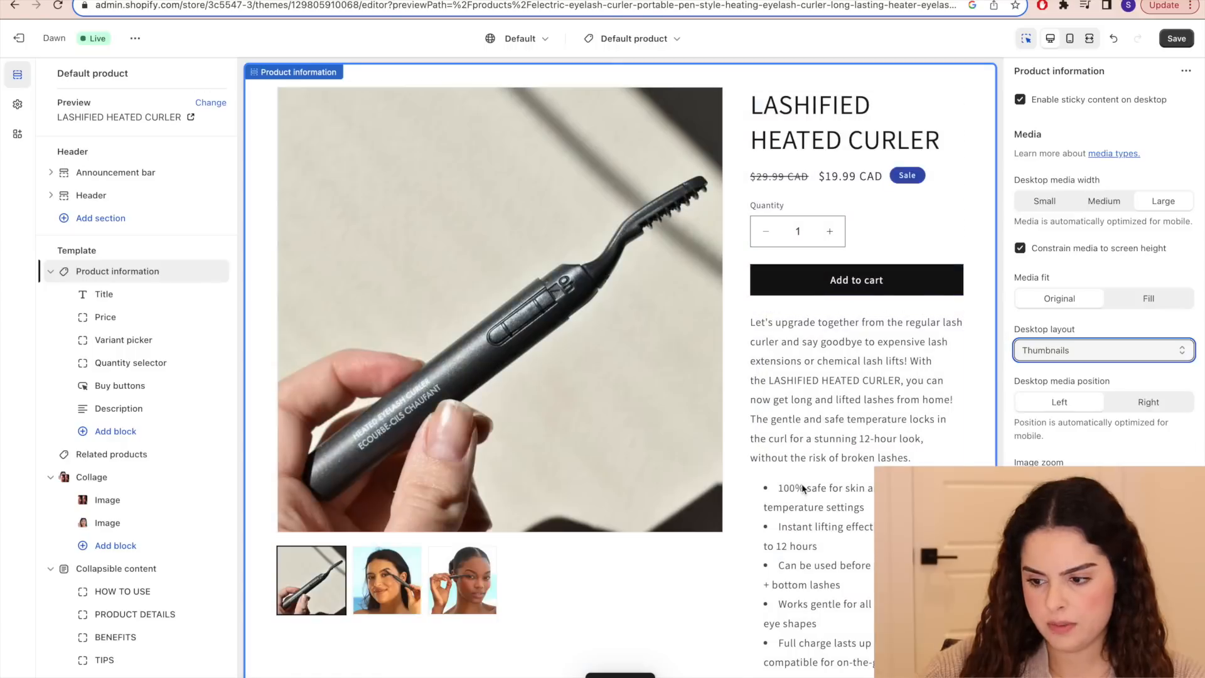
left_click(1188, 42)
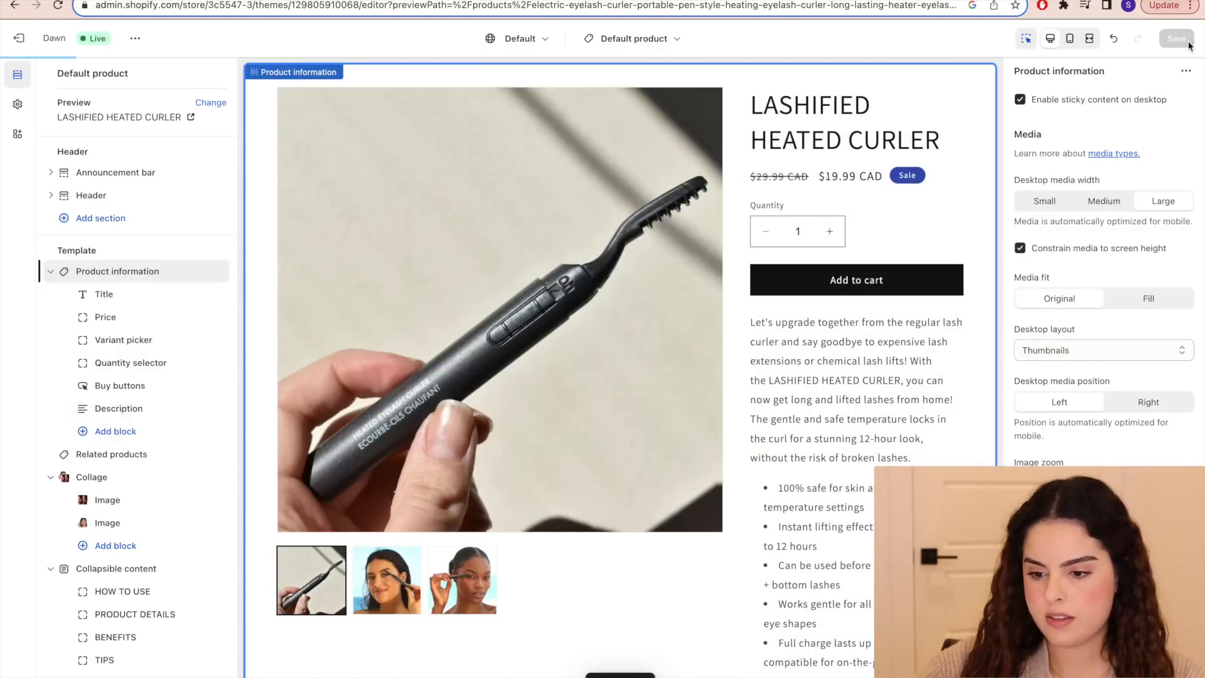
- Add a Menu block to the Footer section
scroll(969, 292, "down", 3)
scroll(969, 292, "down", 10)
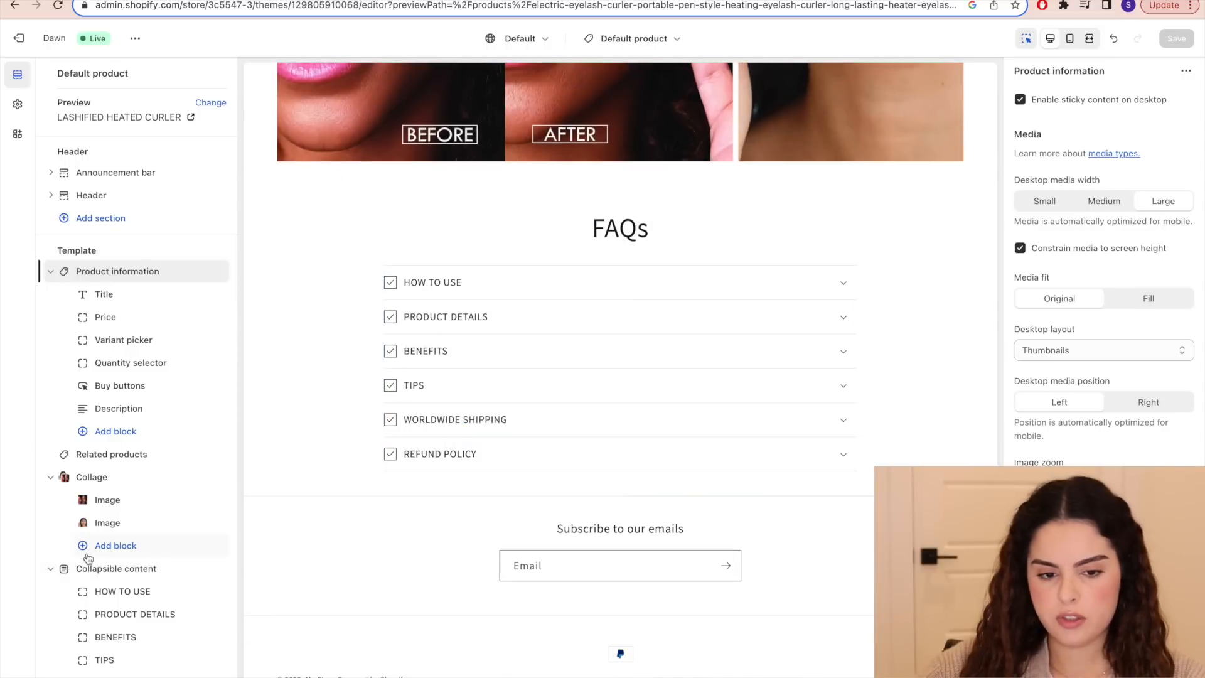
left_click(451, 425)
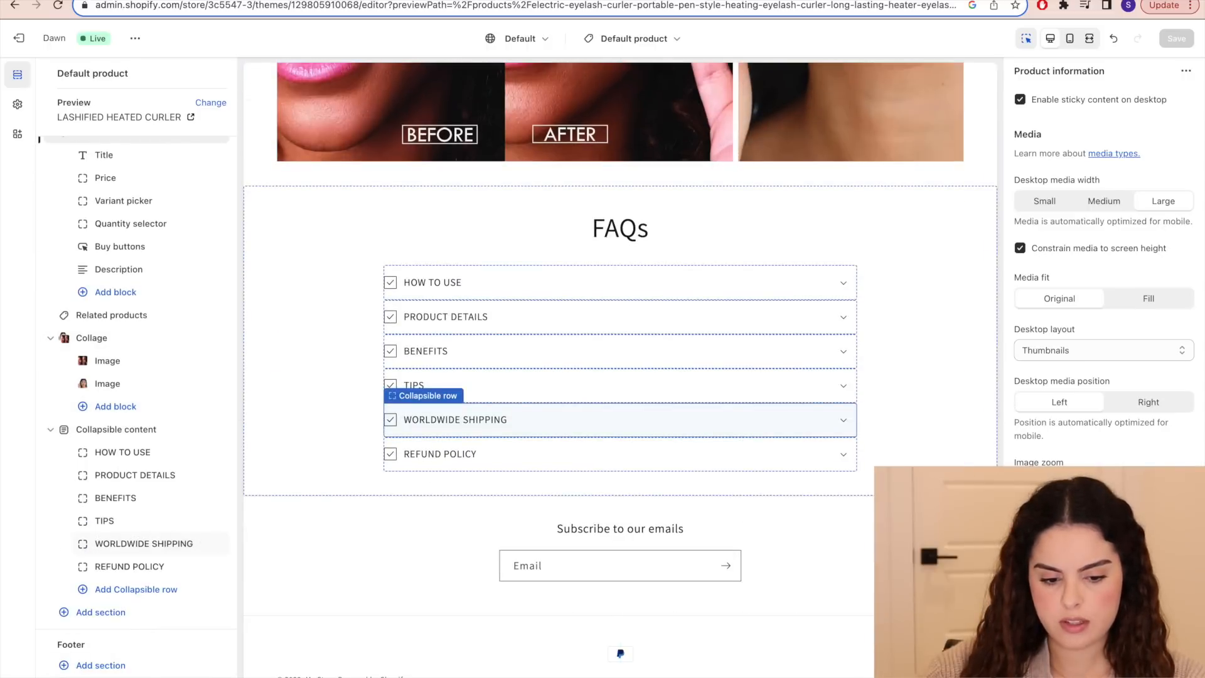
left_click(90, 627)
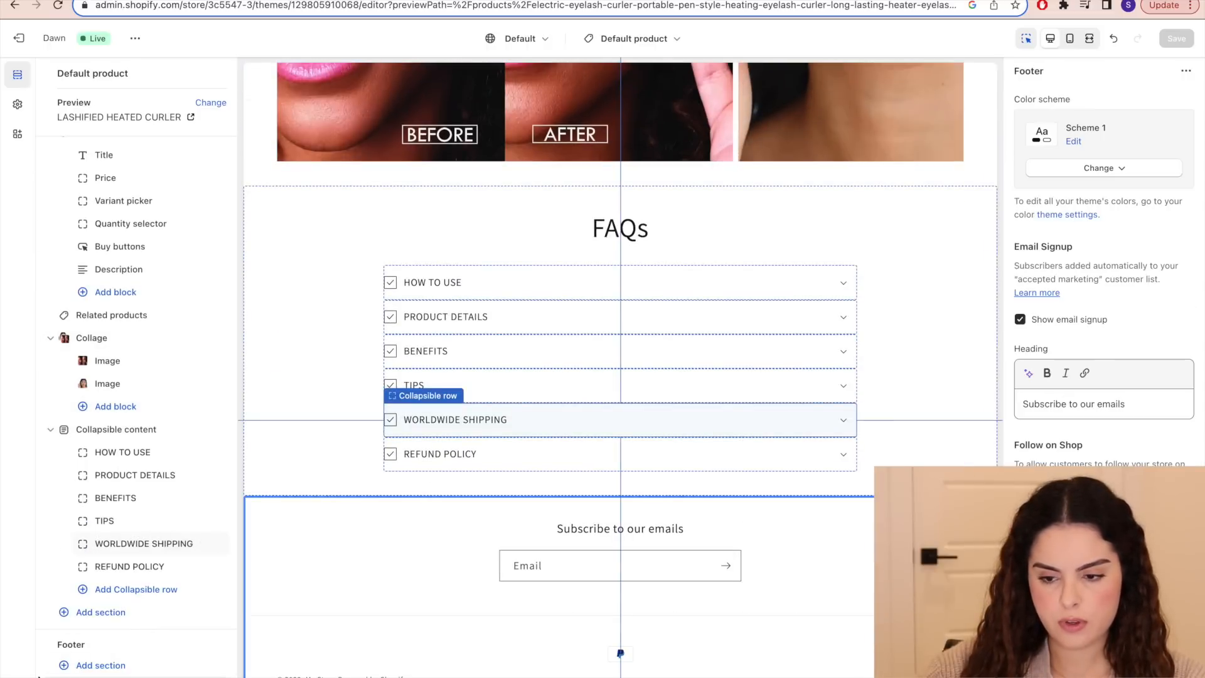
left_click(118, 654)
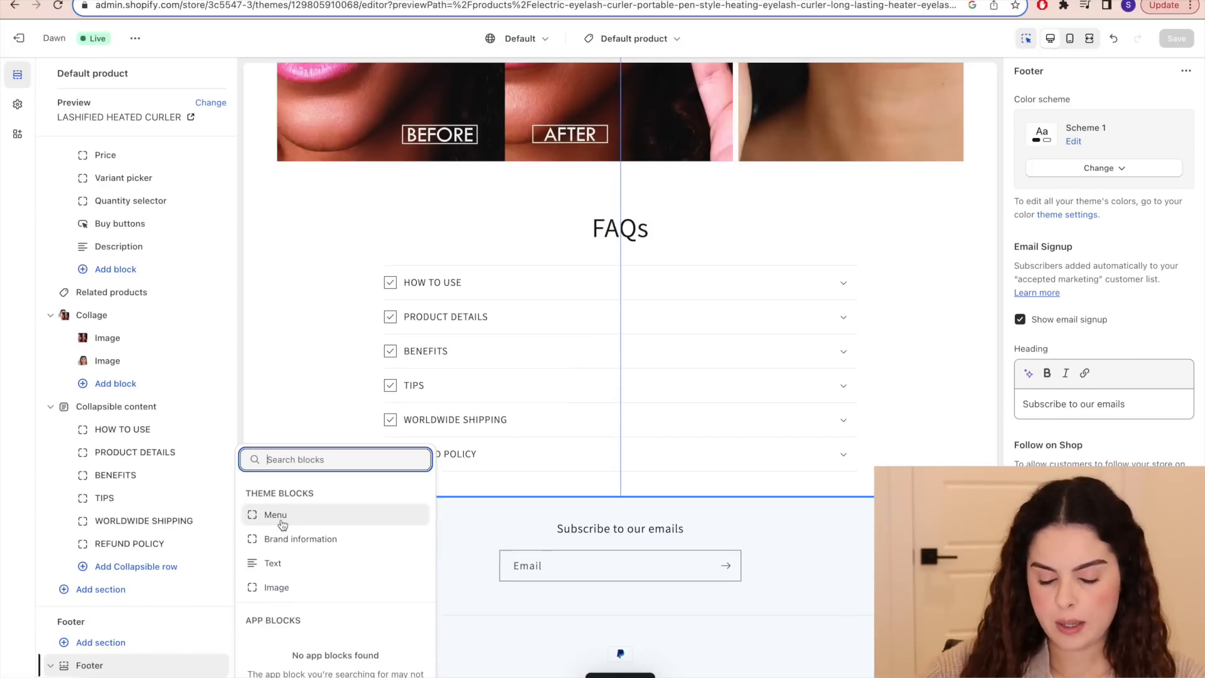
left_click(275, 495)
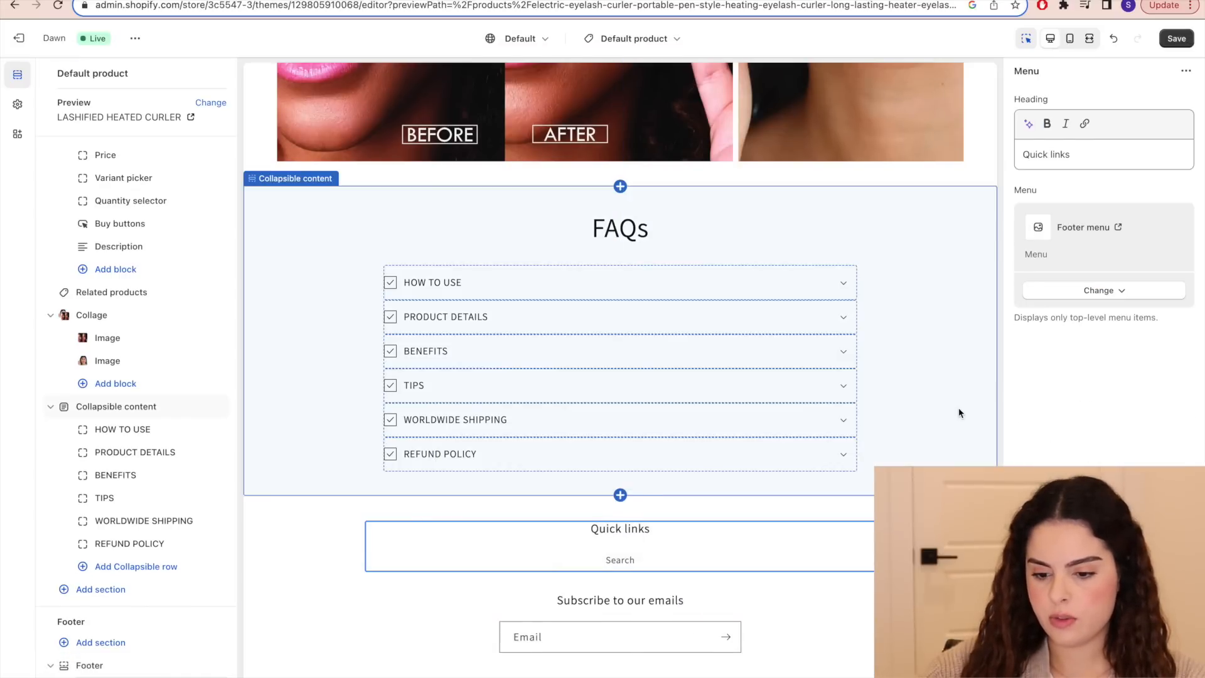
- Clear the "Quick links" heading of the footer's Menu block and save the template
scroll(957, 412, "down", 1)
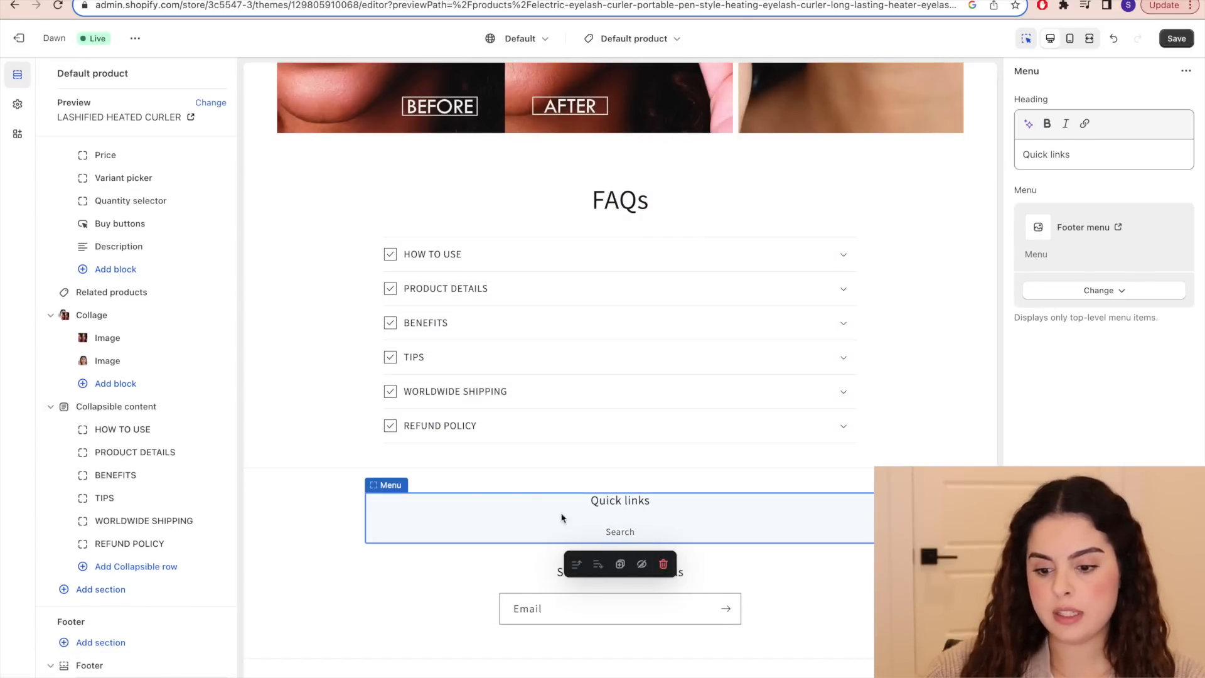
left_click(1084, 154)
left_click_drag(1083, 154, 1018, 151)
key("BackSpace")
left_click(1177, 39)
- Turn off payment icons in the Footer section and save the template
left_click(623, 663)
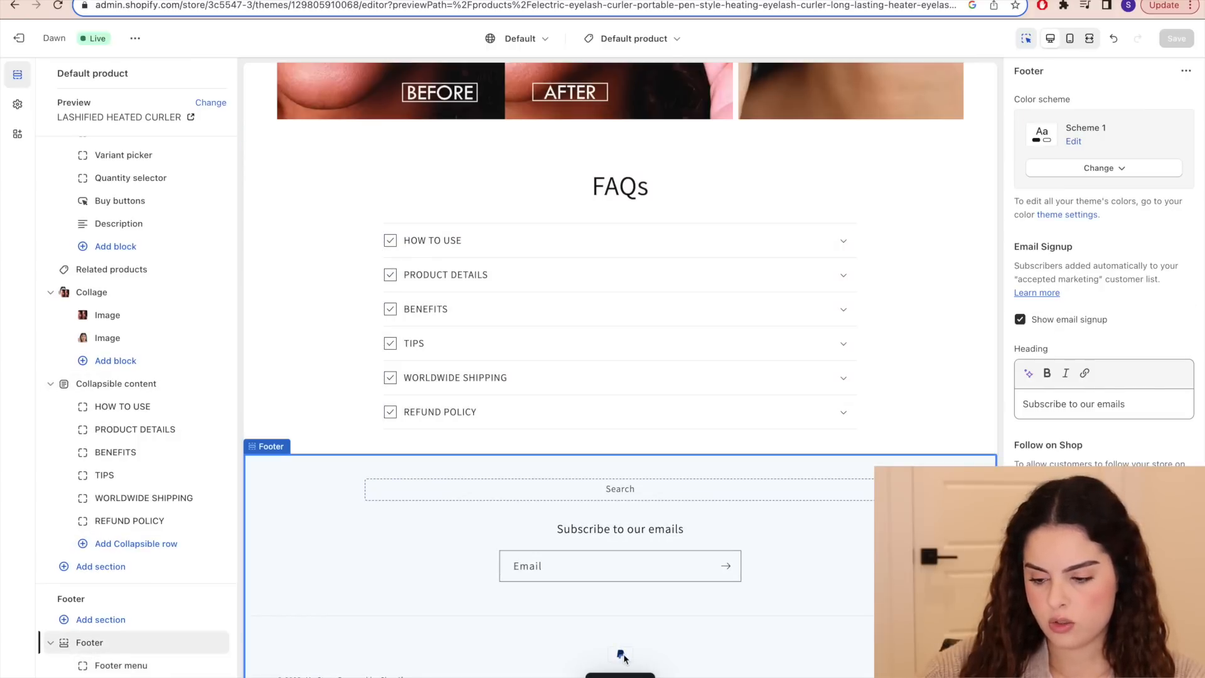
scroll(1063, 339, "down", 6)
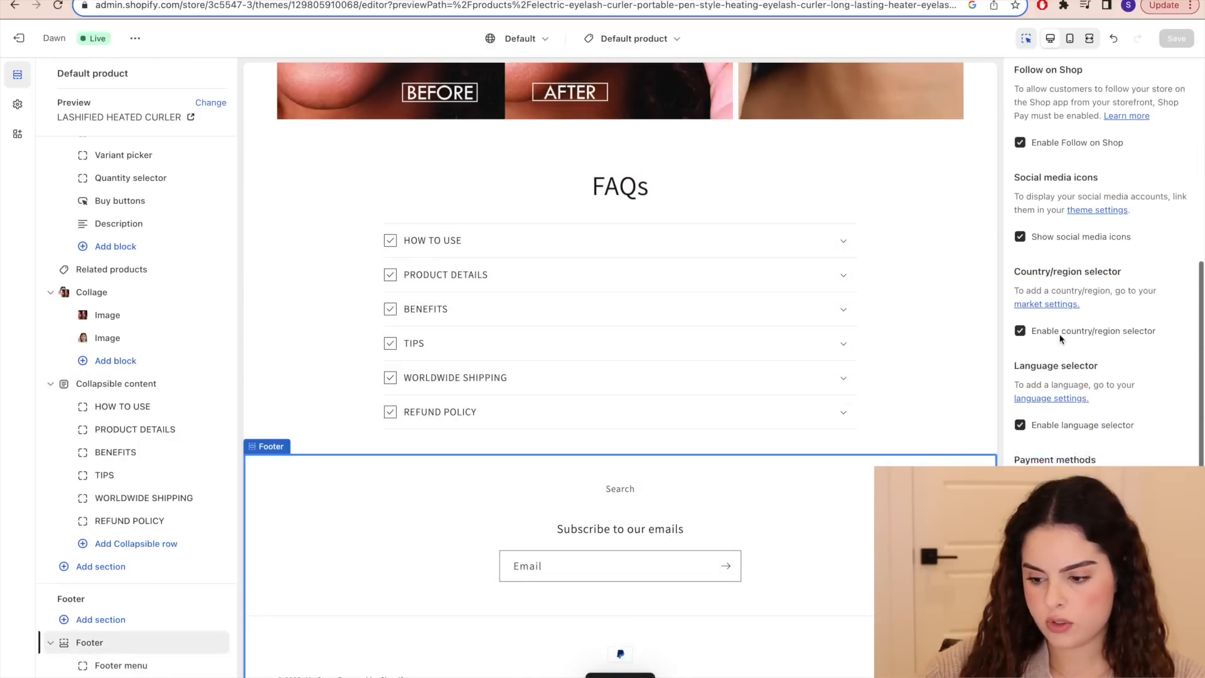
scroll(1059, 318, "down", 1)
left_click(1021, 441)
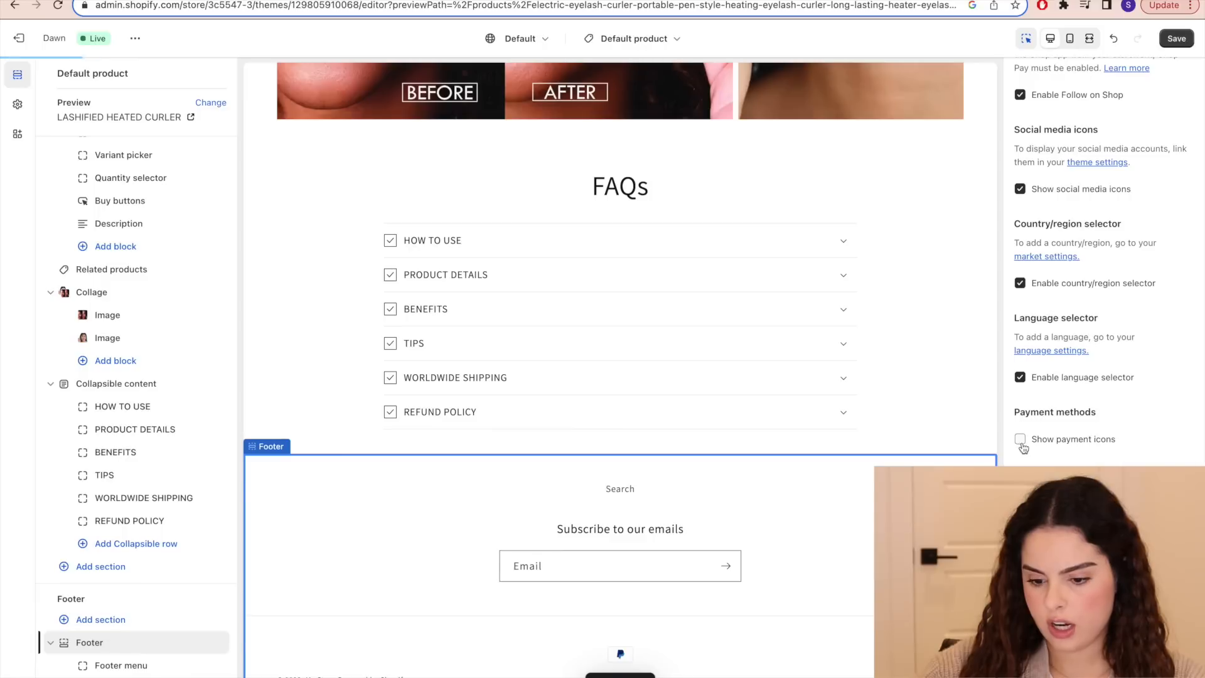
left_click(1171, 45)
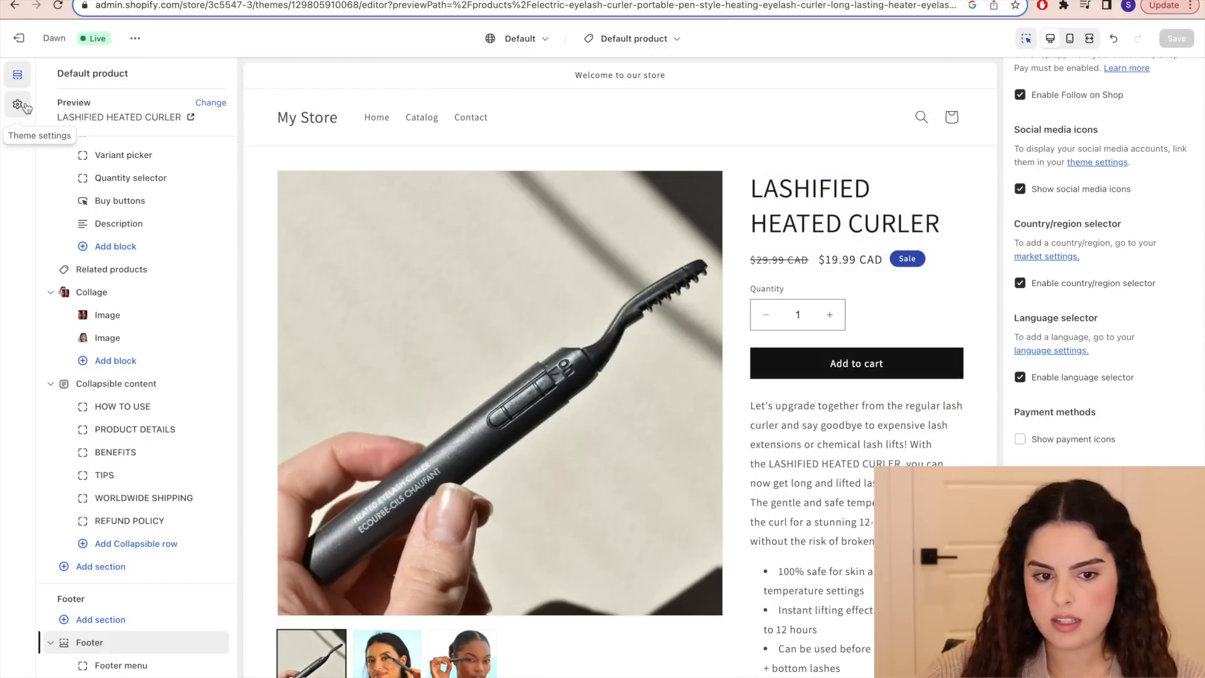
- Look through the theme settings categories and open the Logo settings
left_click(18, 105)
scroll(158, 429, "down", 3)
scroll(153, 381, "up", 3)
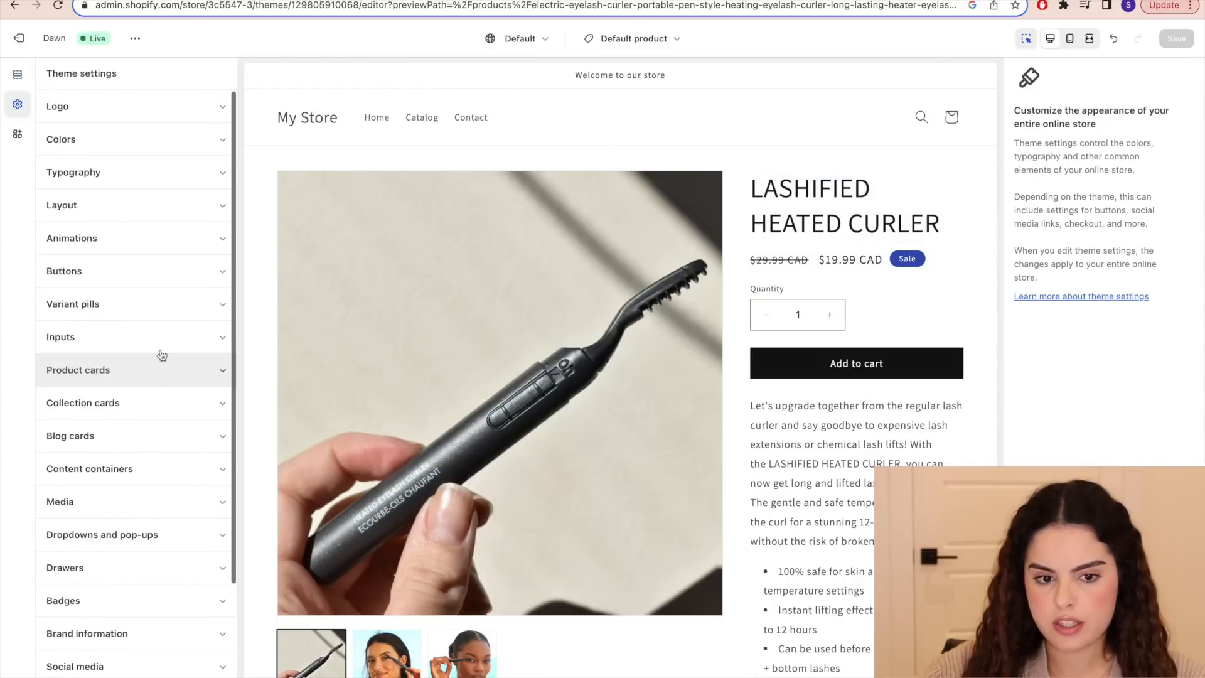
left_click(180, 116)
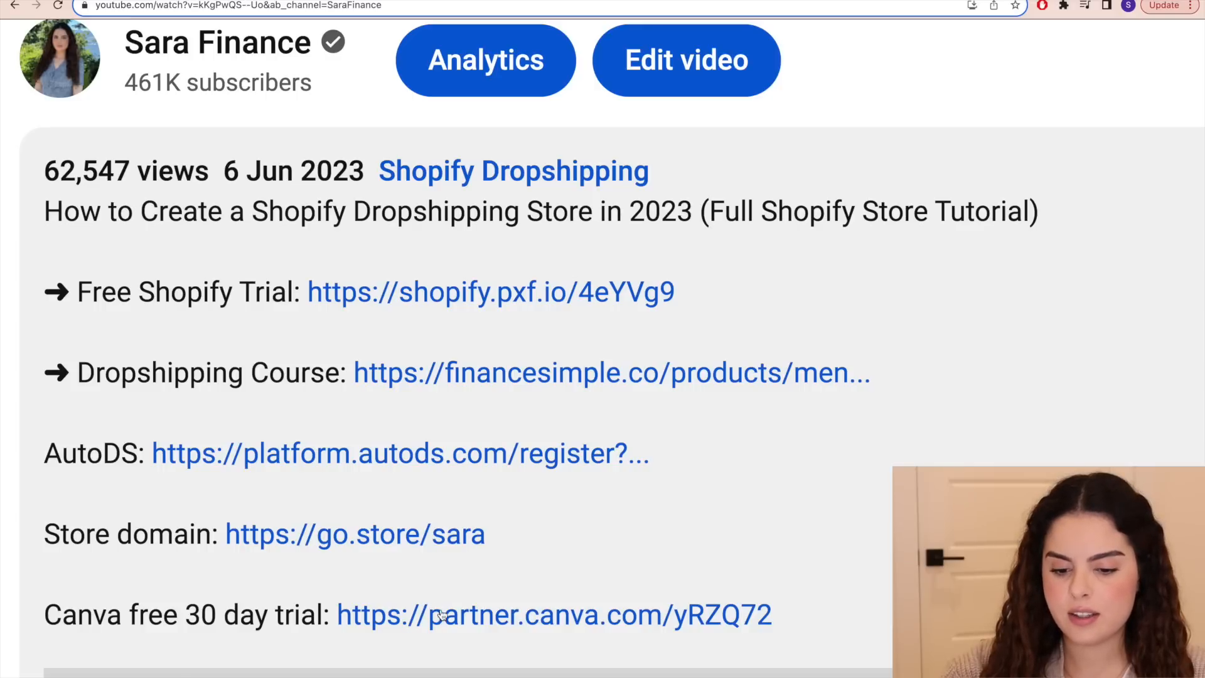
- Switch to Canva through the free 30 day trial link, choose the free Pro trial and continue to the Canva home page
left_click(441, 615)
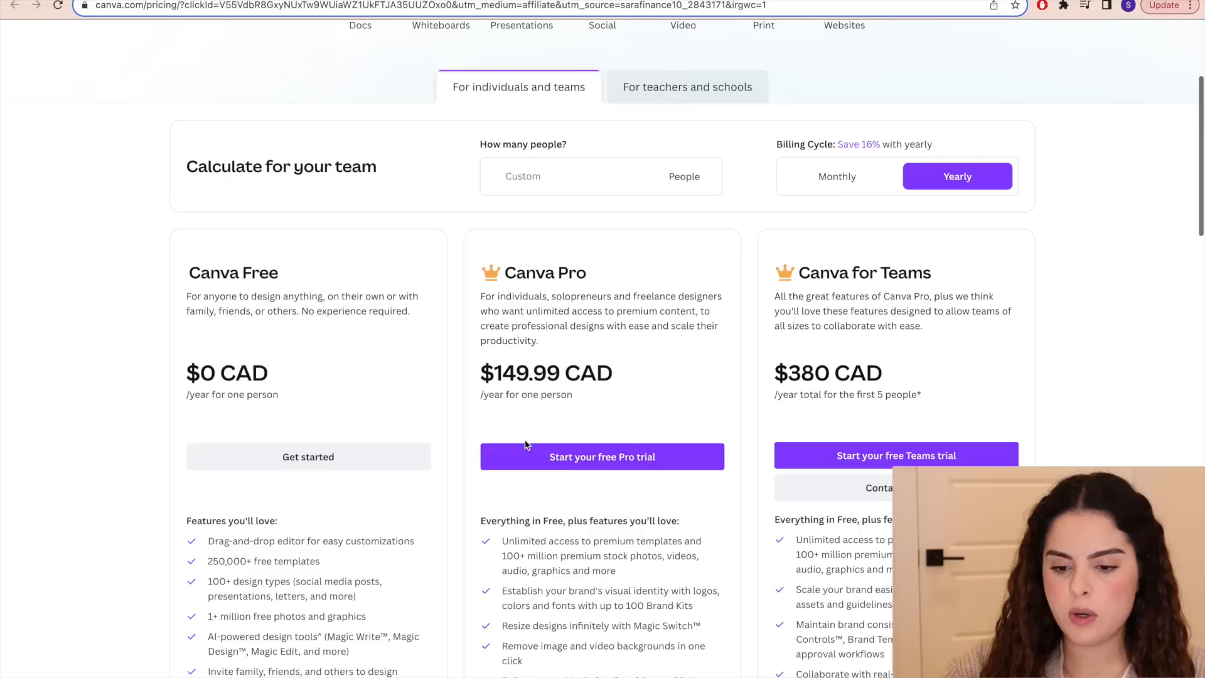
left_click(621, 464)
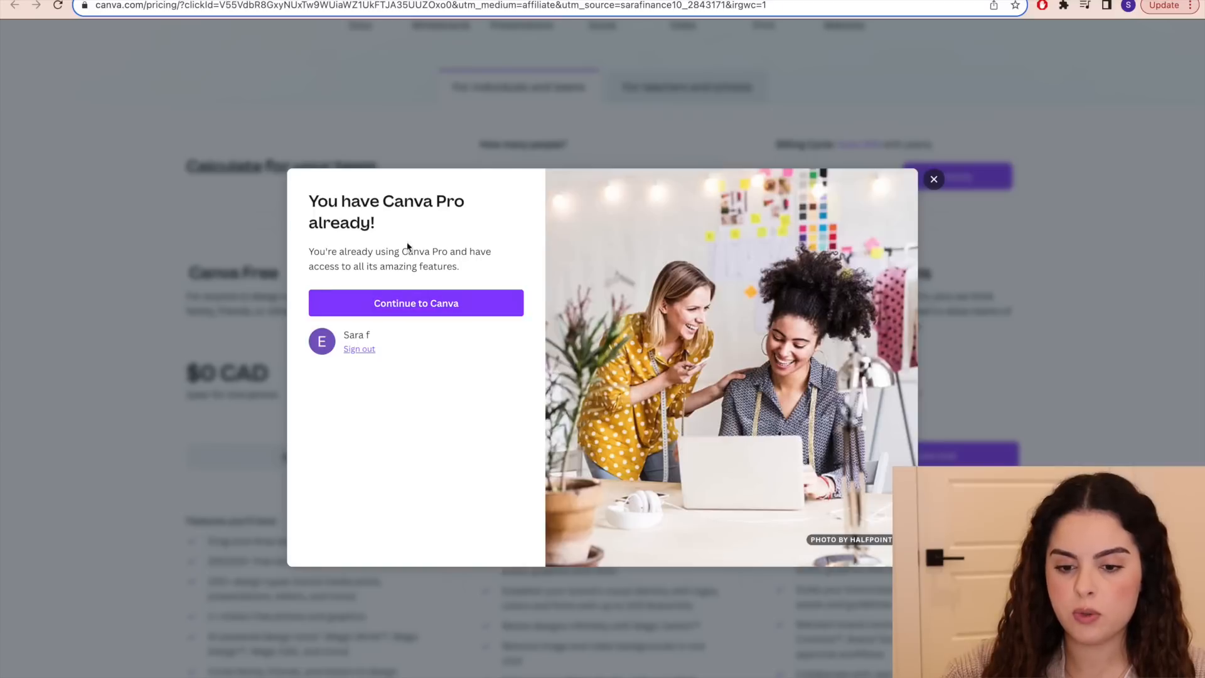
left_click(436, 309)
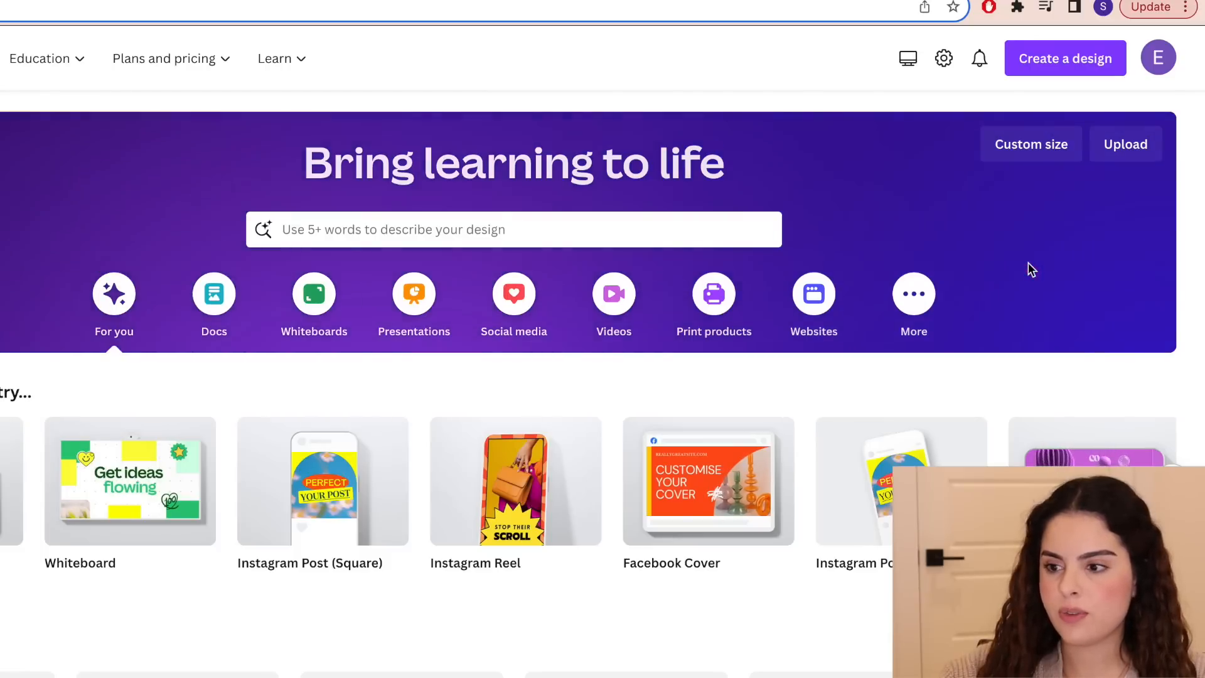
- Create a new custom-size design 800 px wide and 200 px high
left_click(1055, 63)
left_click(861, 620)
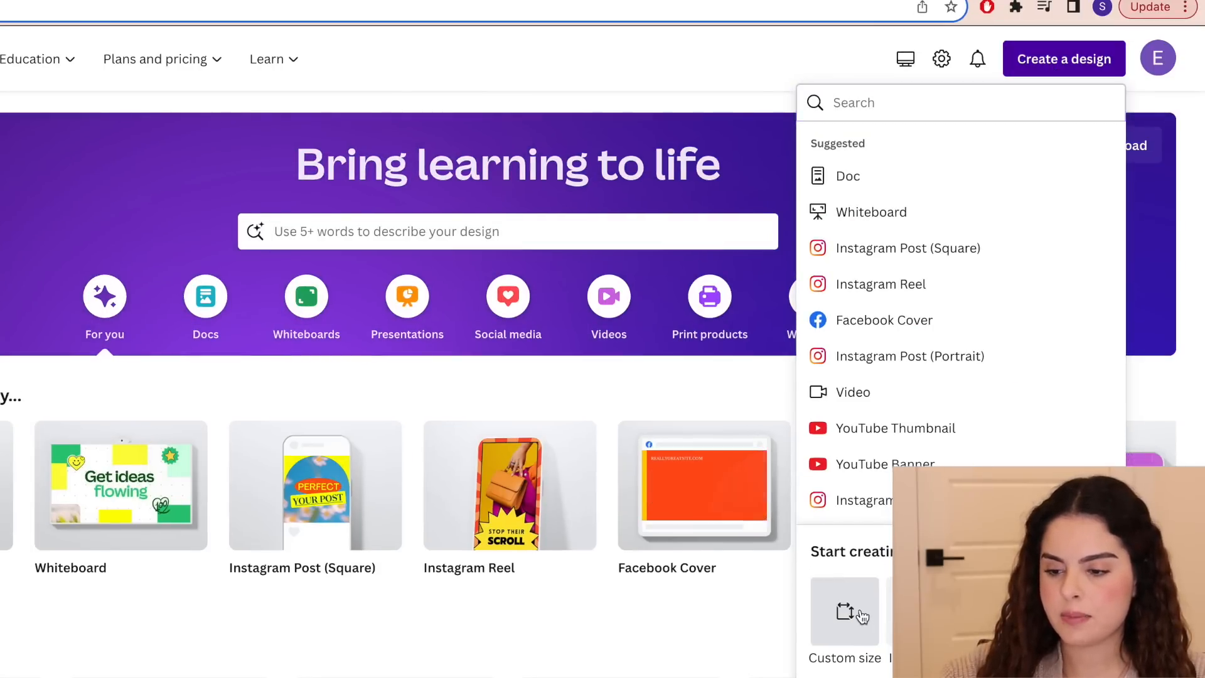
type("800")
key("Tab")
type("200")
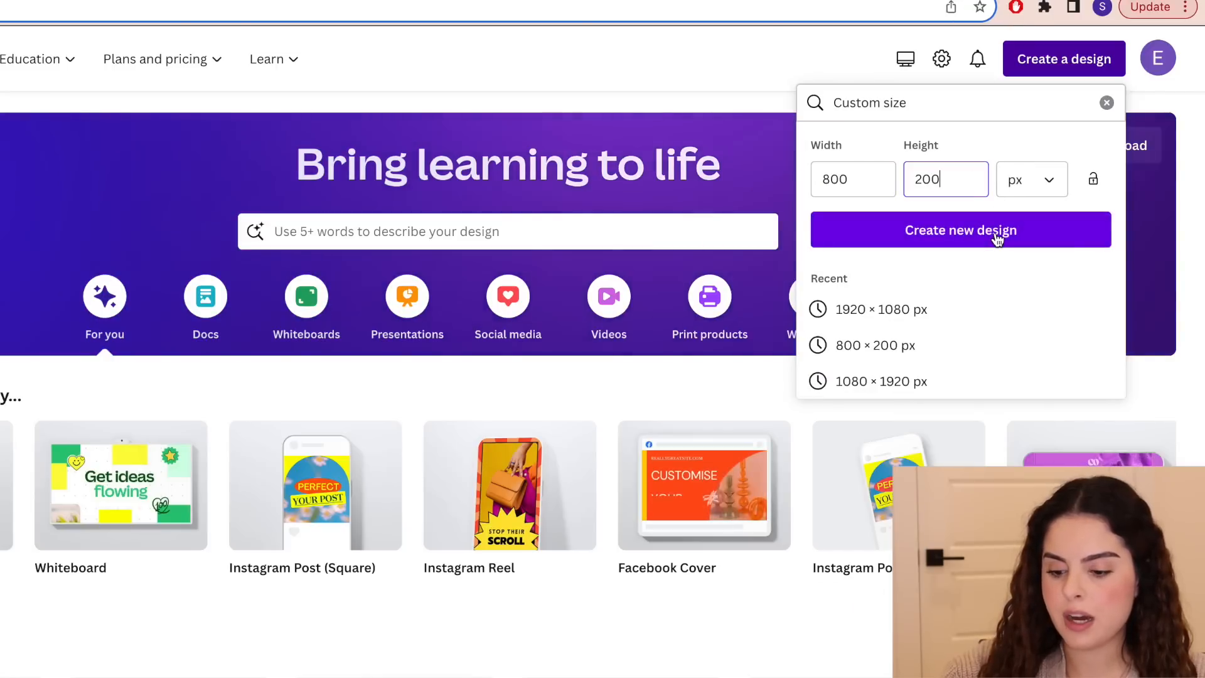
left_click(997, 232)
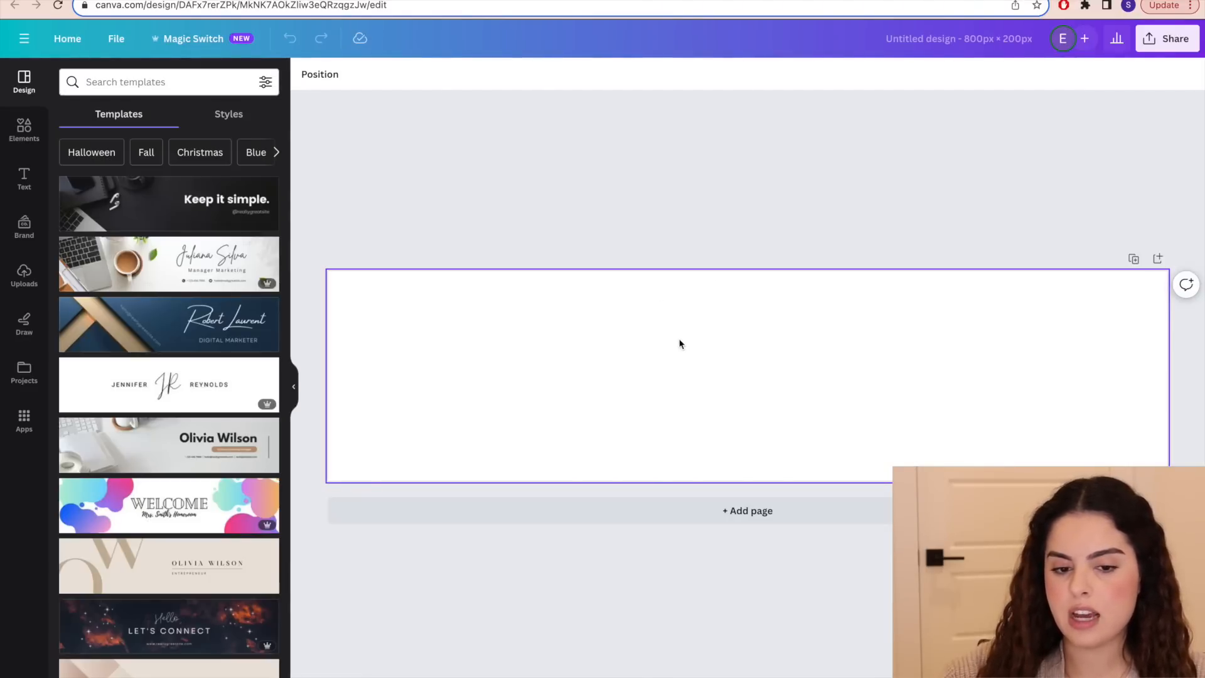
- Add a heading reading LASHIFIED and enlarge it to font size 113, centered across the full width of the page
left_click(24, 179)
left_click(157, 235)
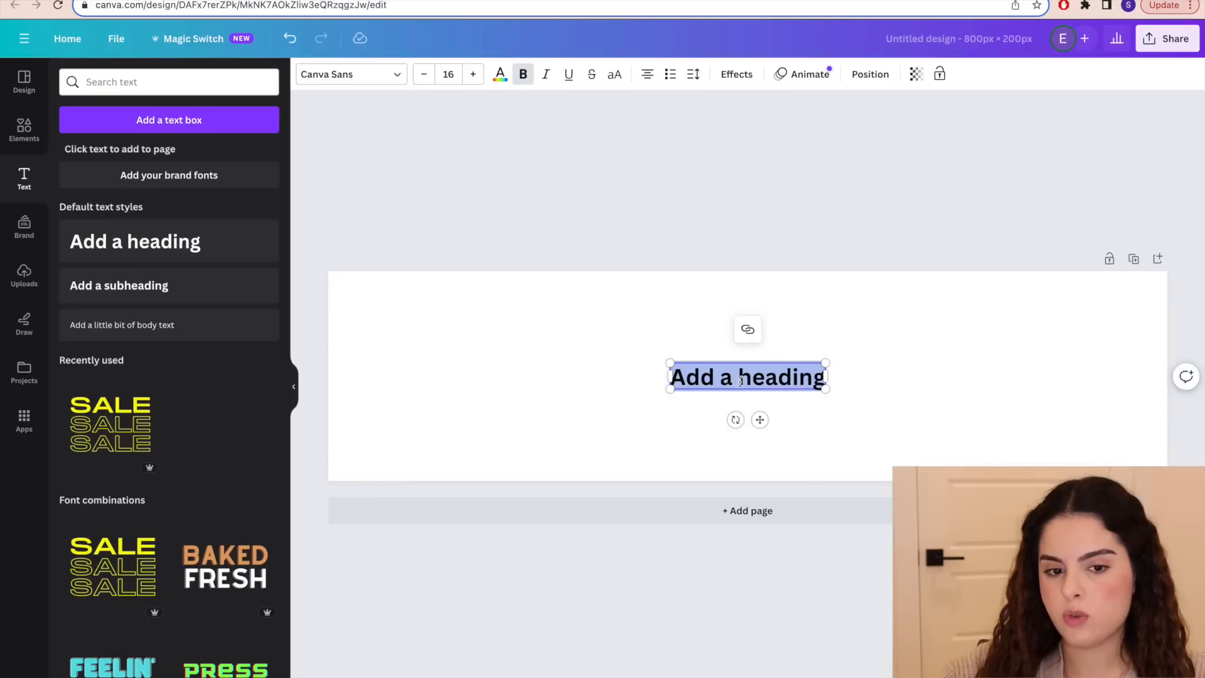
type("LASHIFIED")
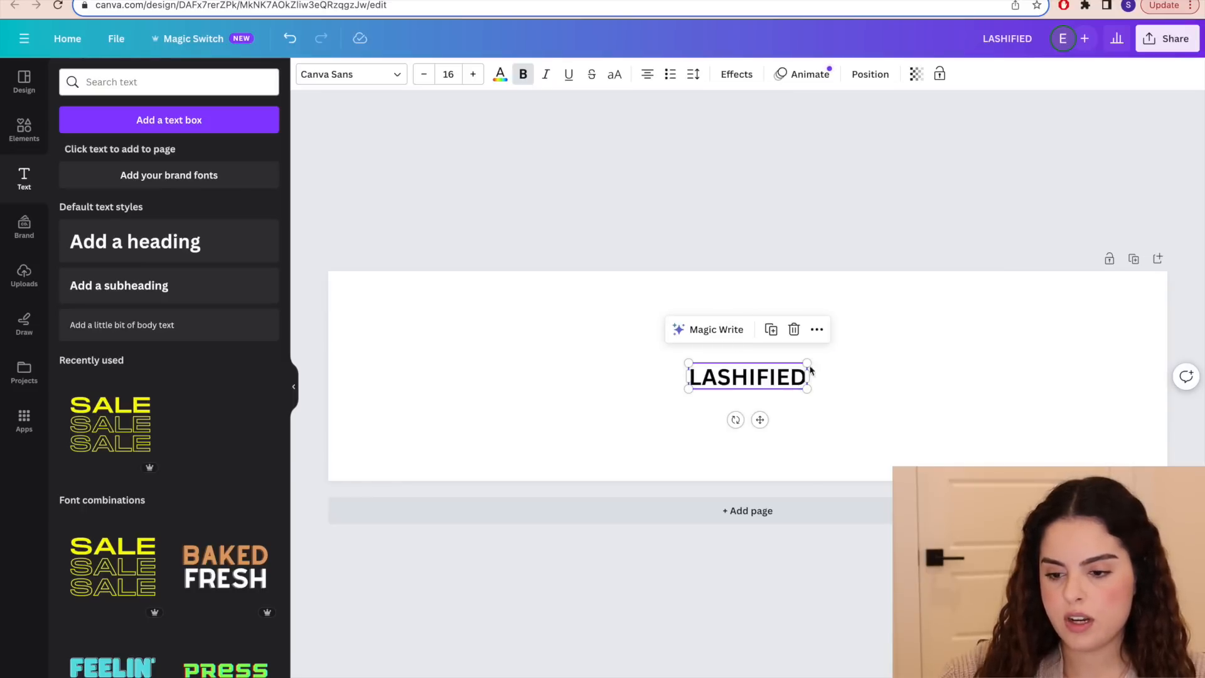
left_click_drag(809, 359, 1196, 157)
left_click_drag(836, 330, 479, 332)
left_click_drag(877, 391, 1167, 453)
left_click_drag(995, 369, 982, 379)
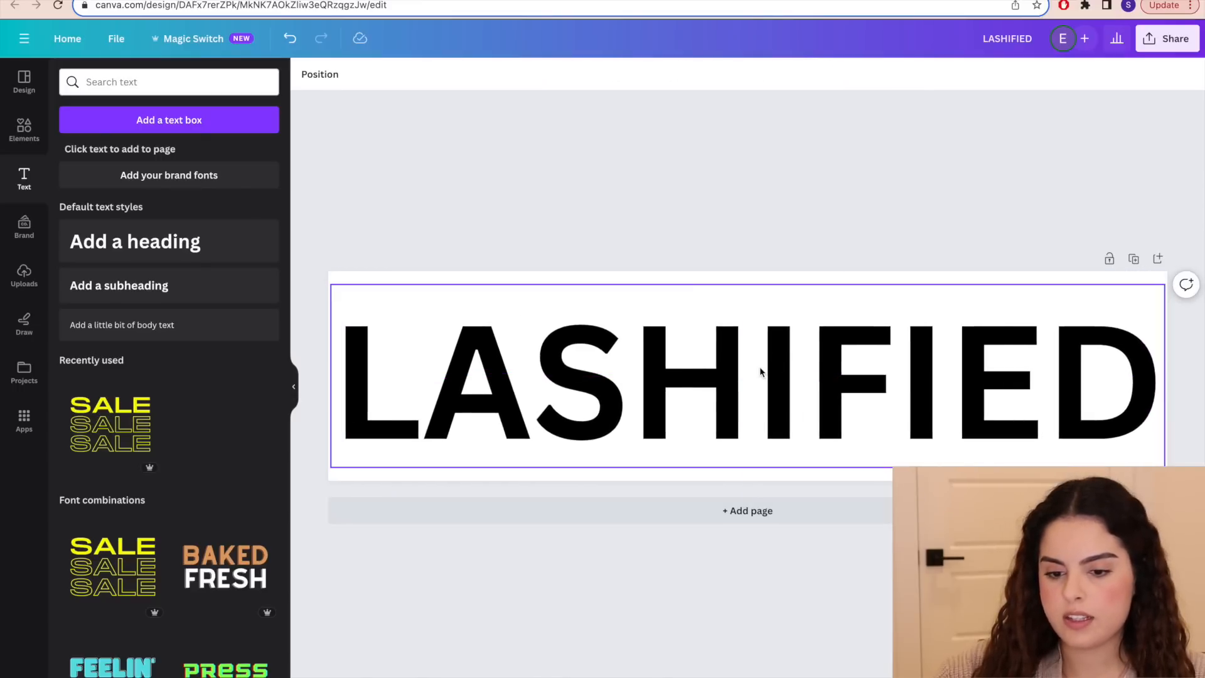
- Try the Mont font on the LASHIFIED heading and restore it to bold Canva Sans
left_click(613, 383)
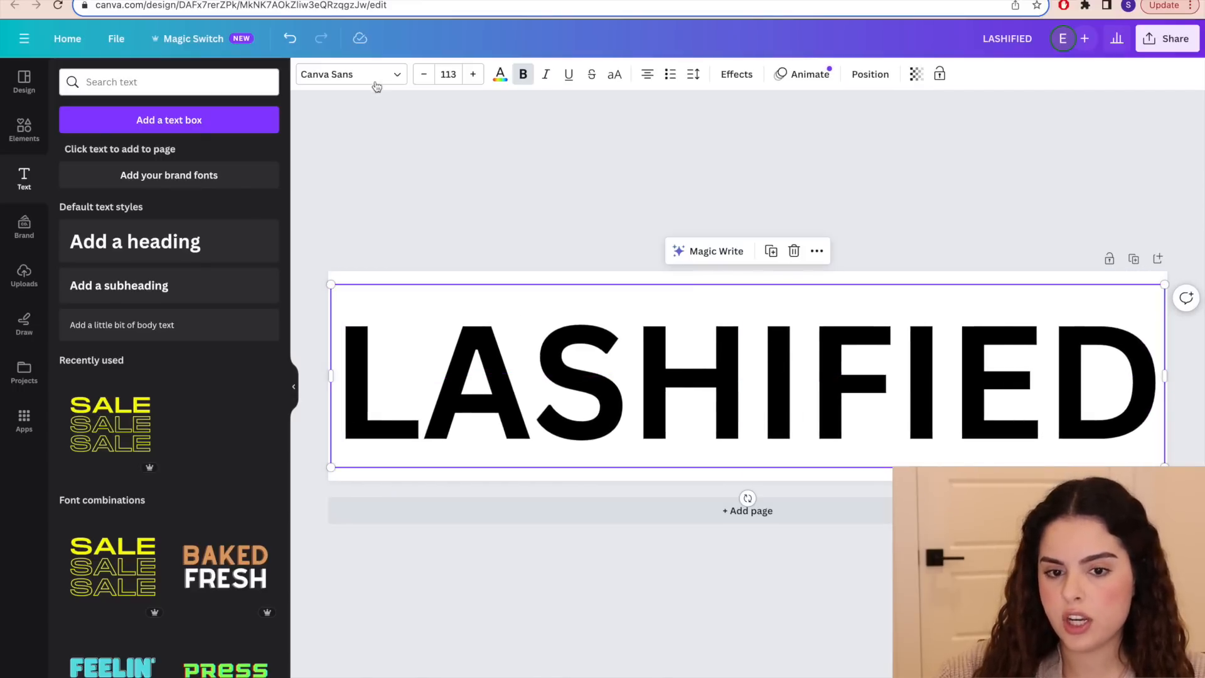
left_click(349, 75)
left_click(139, 312)
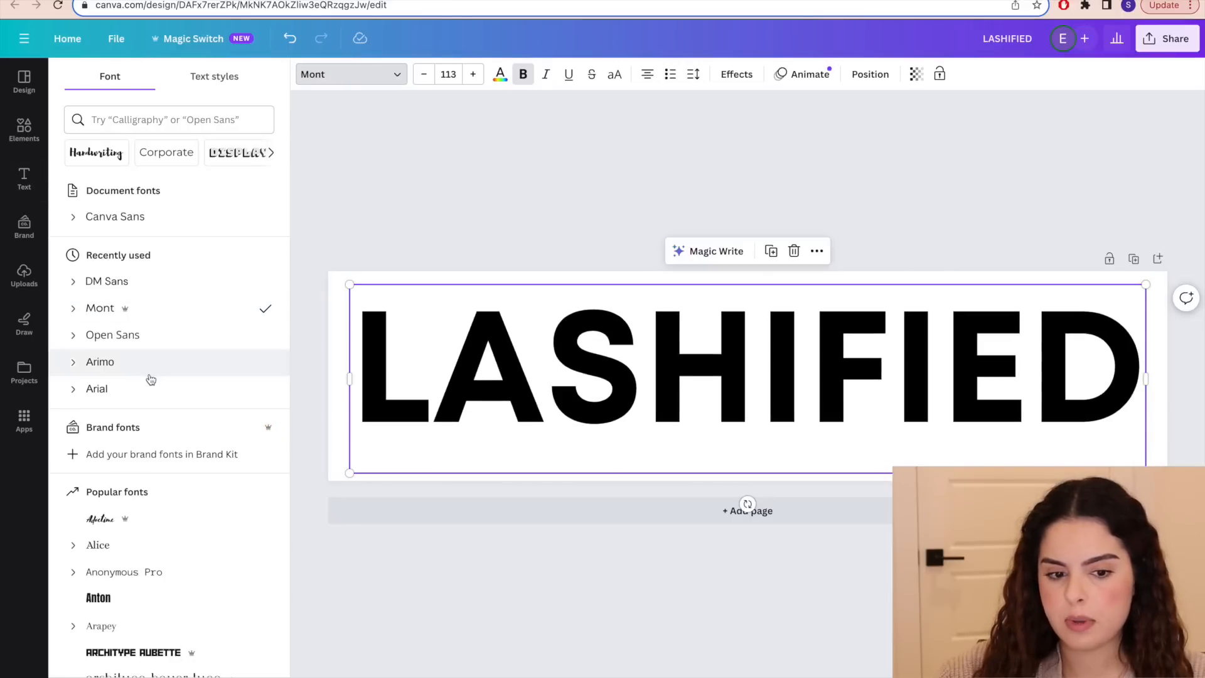
key("super+z")
left_click(150, 219)
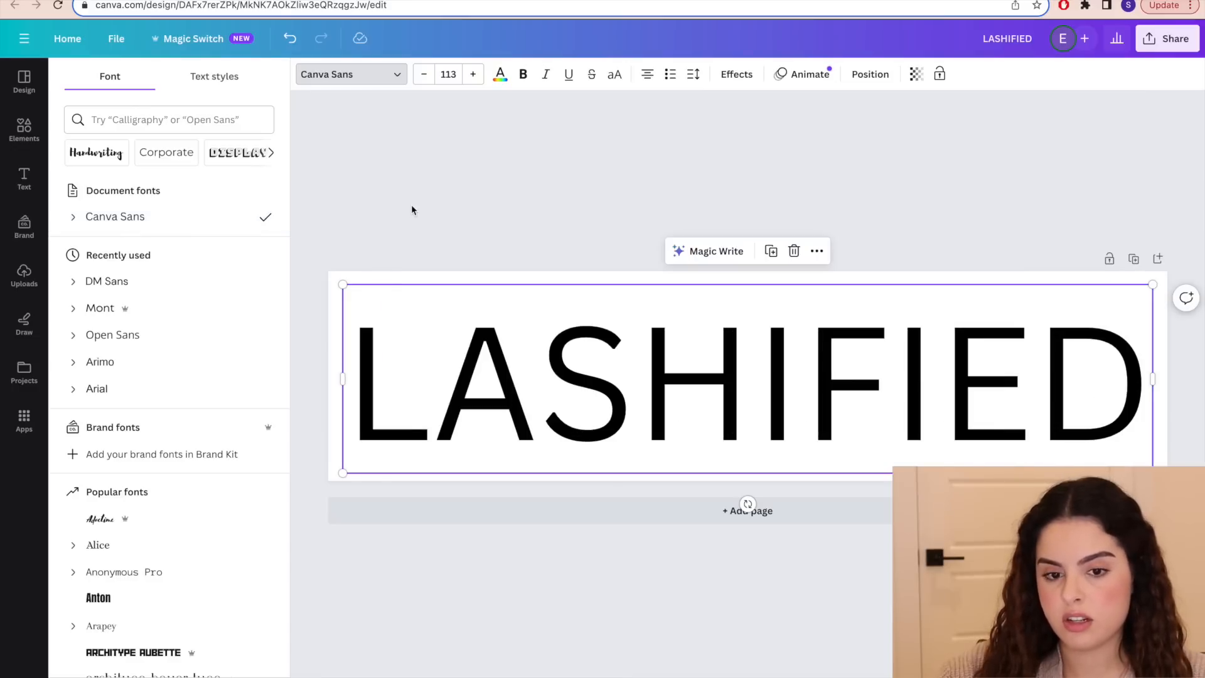
left_click(520, 74)
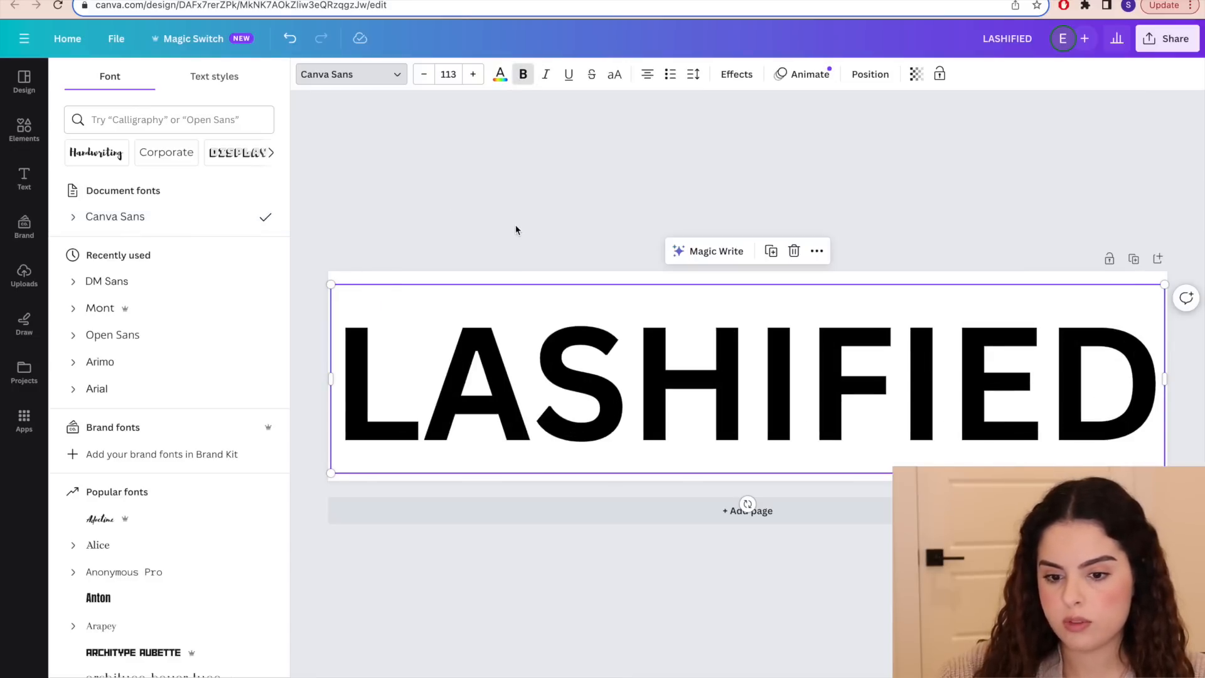
- Recolor the LASHIFIED heading magenta and adjust it to a slightly deeper custom purple shade
left_click(500, 77)
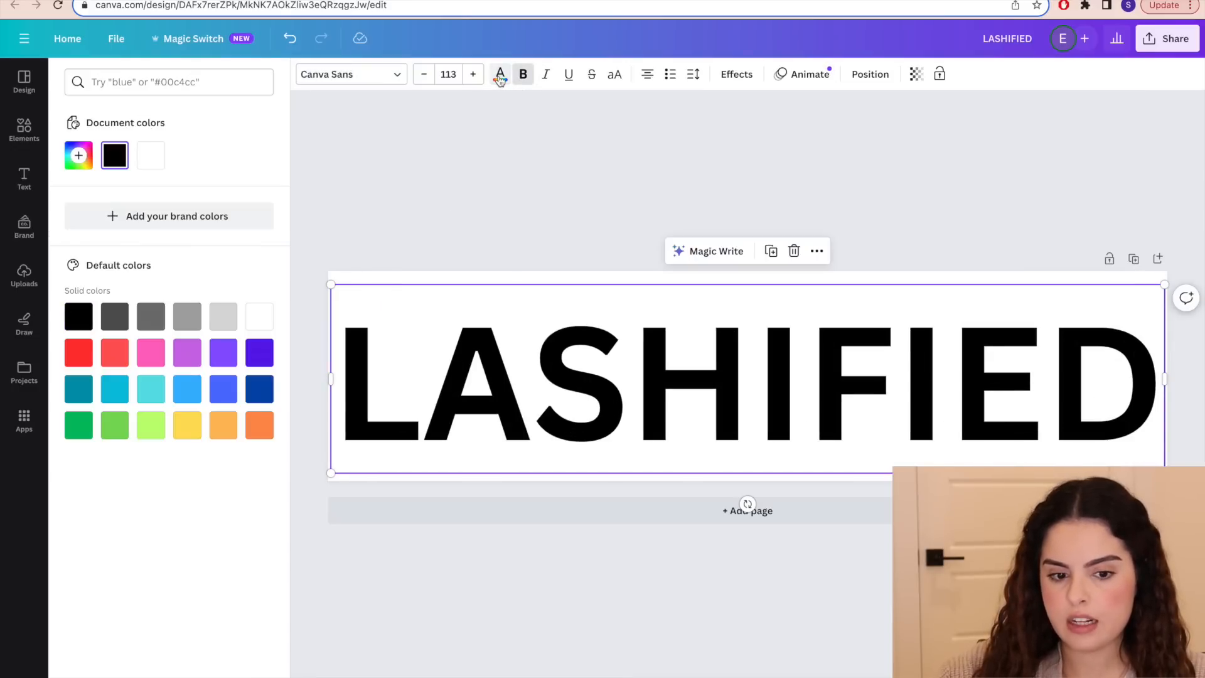
left_click(188, 359)
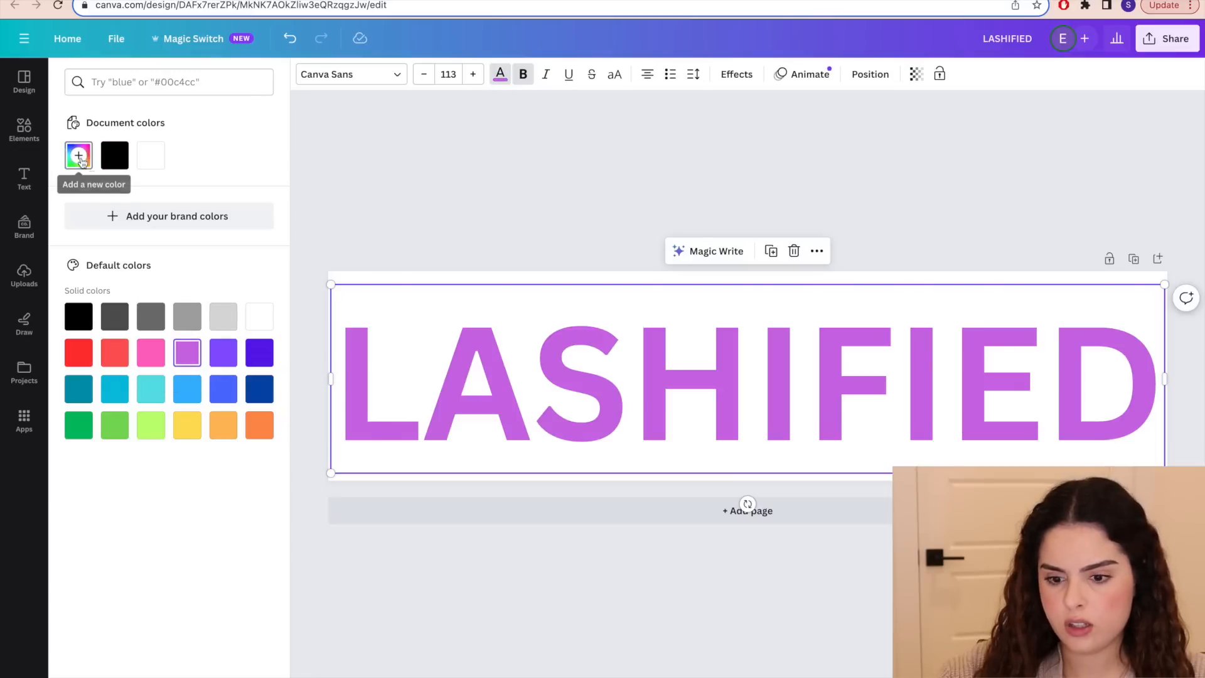
left_click(78, 155)
left_click_drag(175, 195, 190, 197)
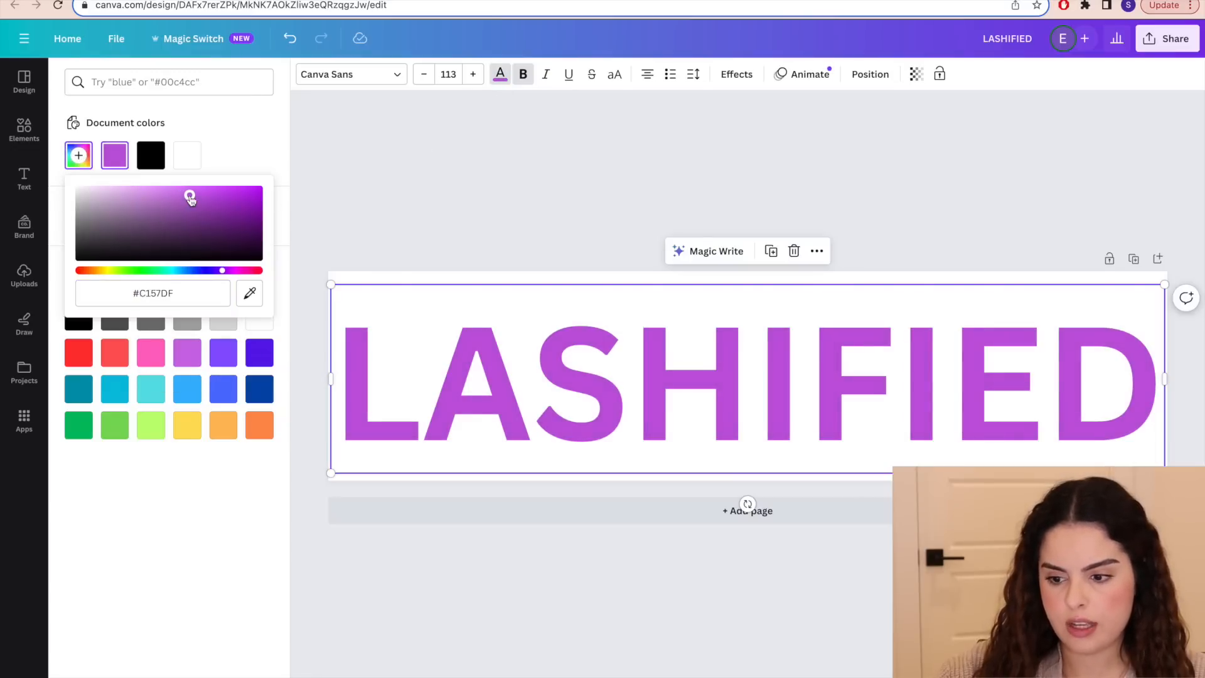
left_click(423, 218)
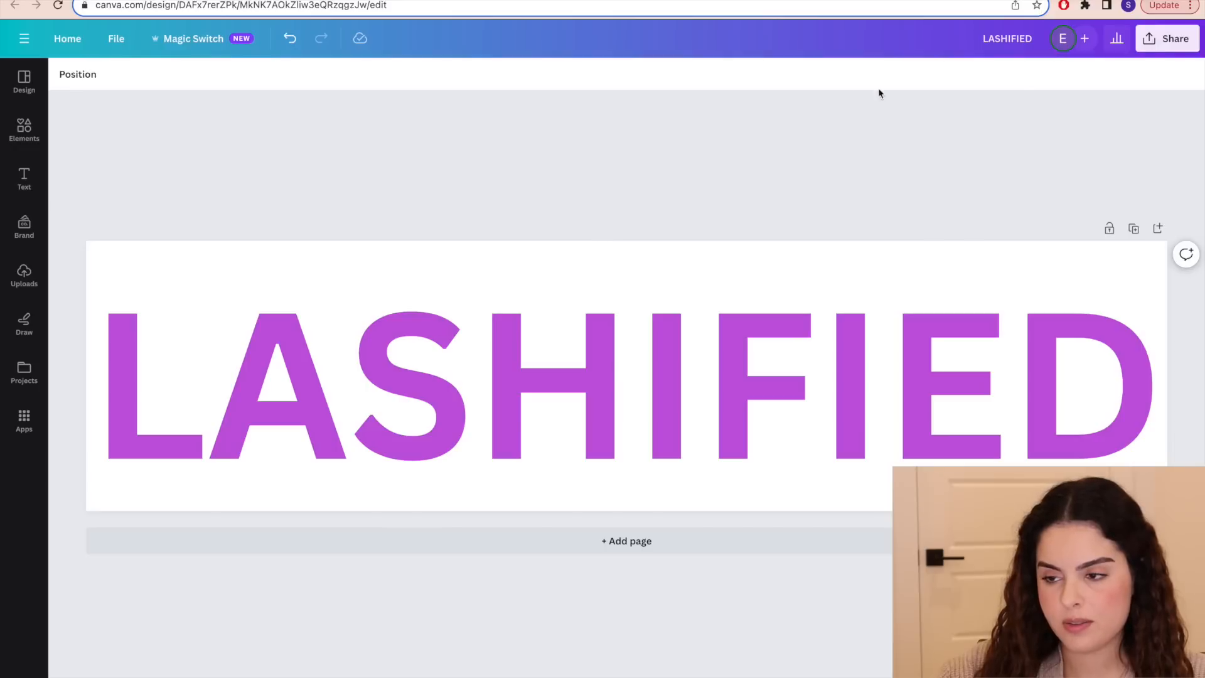
- Download the logo as a PNG at 2,500 × 625 px with a transparent background
left_click(1166, 39)
left_click(980, 378)
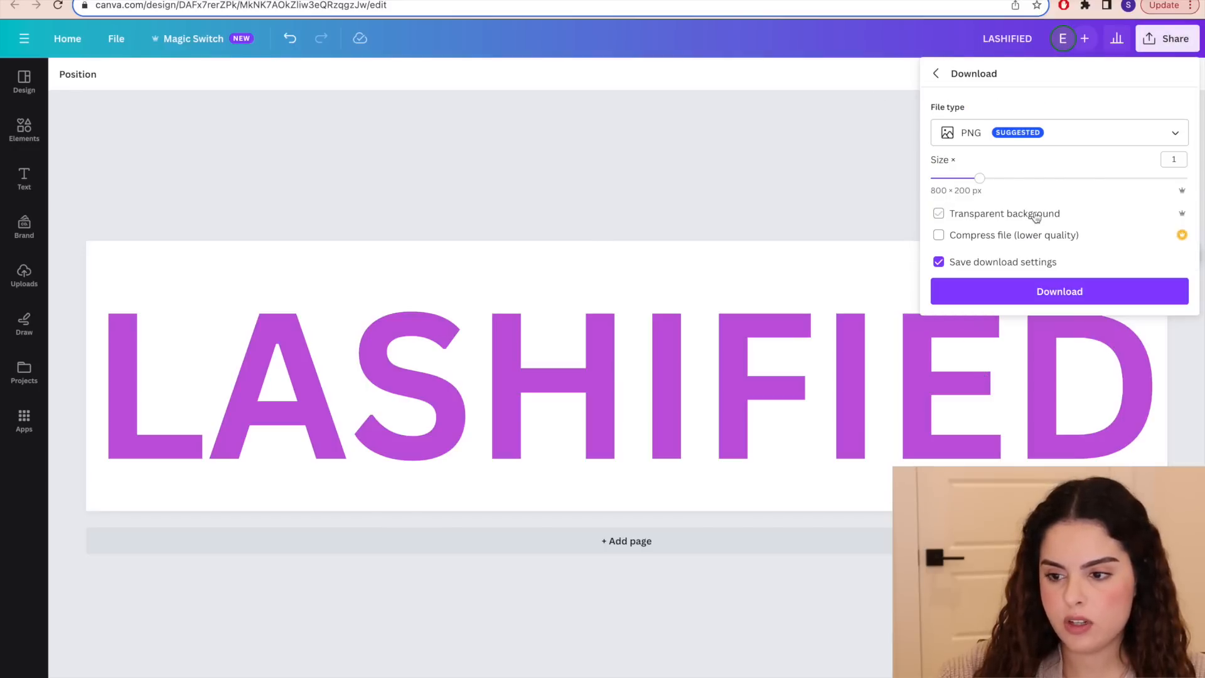
left_click_drag(977, 179, 1186, 179)
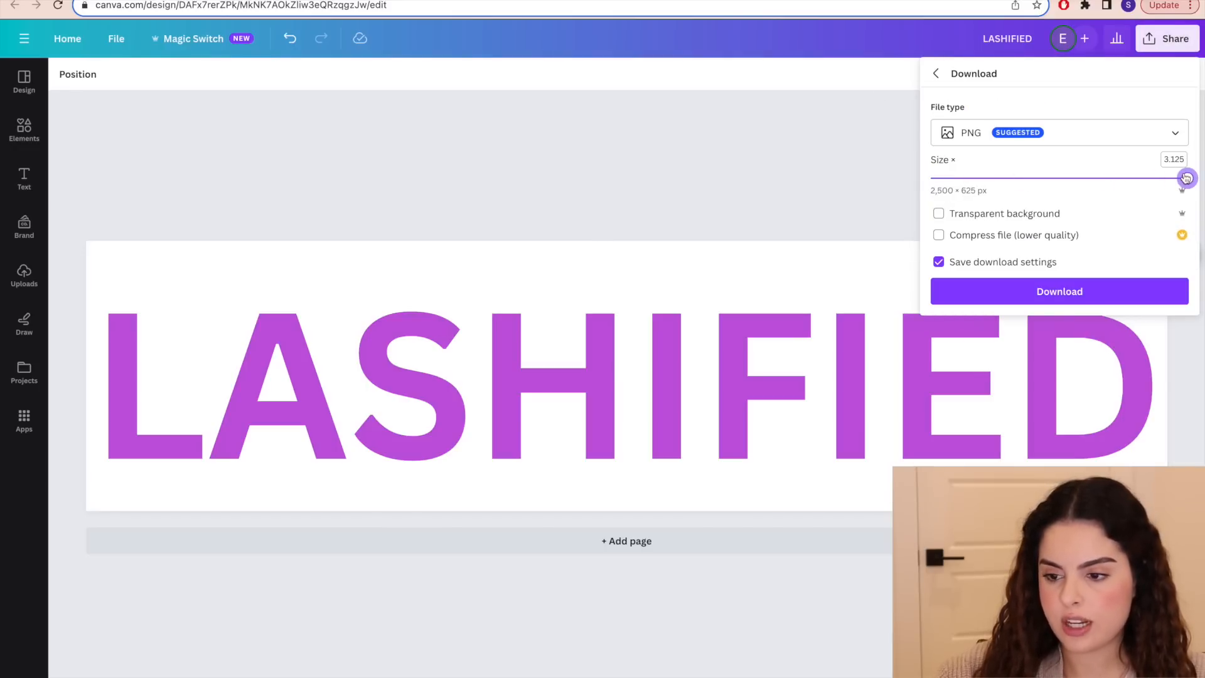
left_click(997, 217)
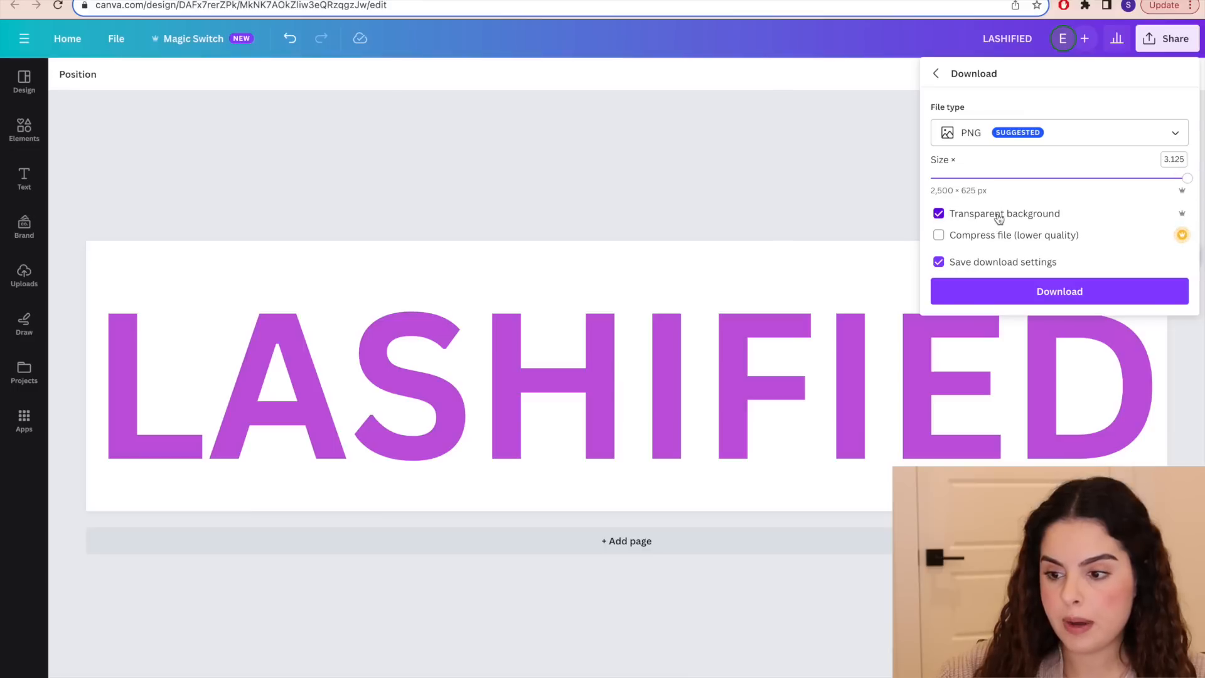
left_click(1021, 300)
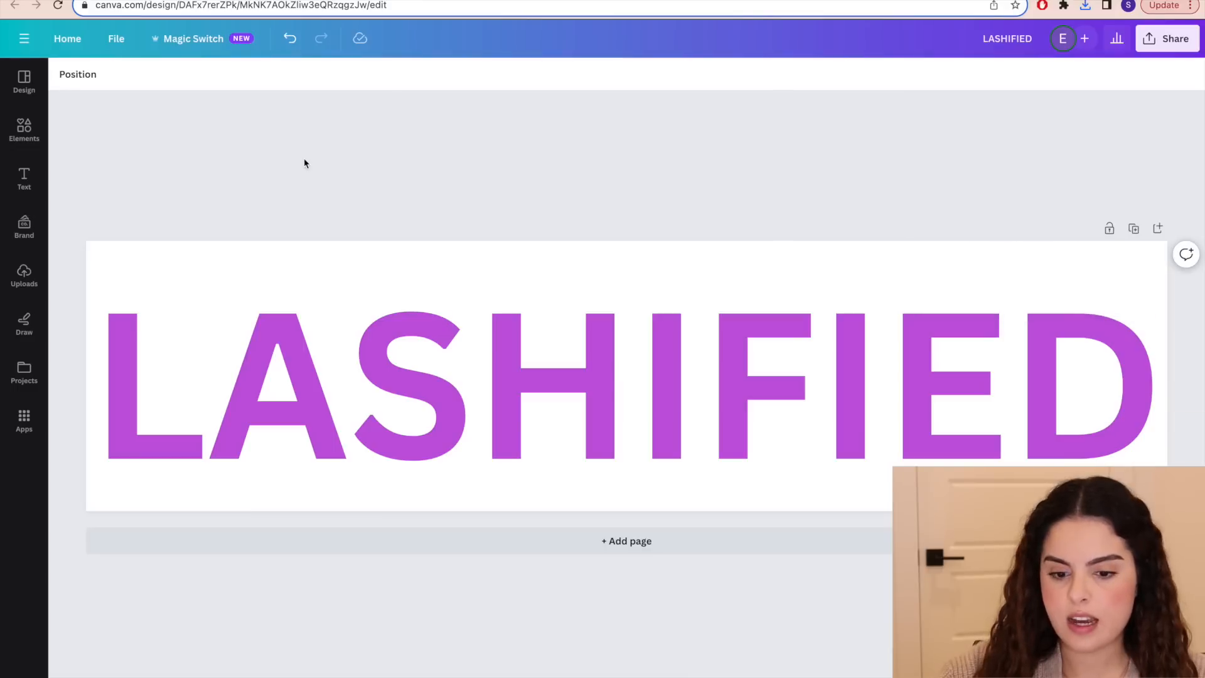
- Return to the home page and create a new Instagram Post (Square) design
left_click(68, 42)
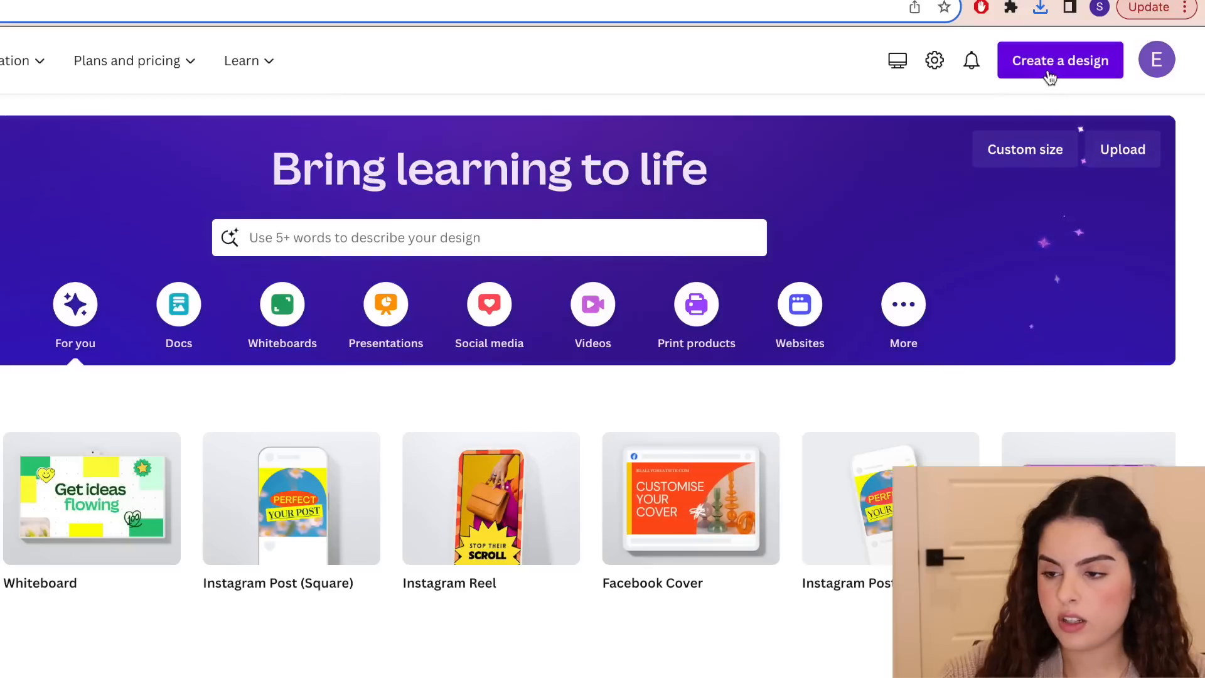
left_click(1052, 71)
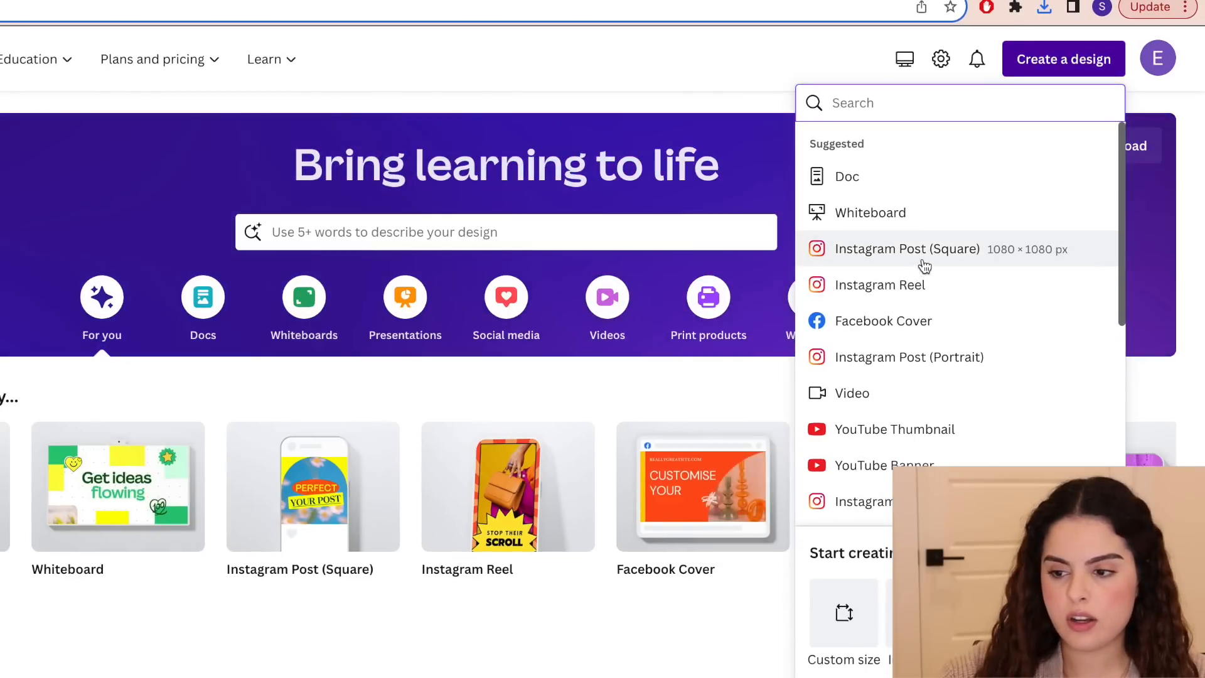
left_click(954, 249)
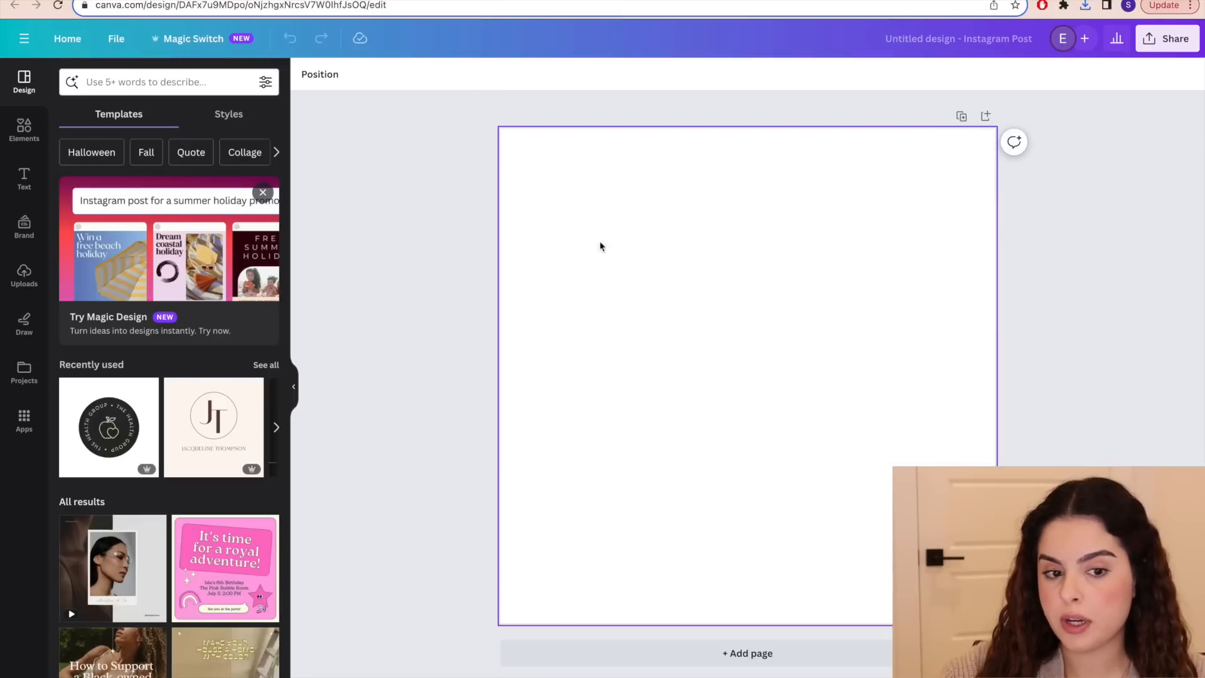
- Add a circle shape, fill it with black, and enlarge and center it to nearly fill the square page
left_click(24, 128)
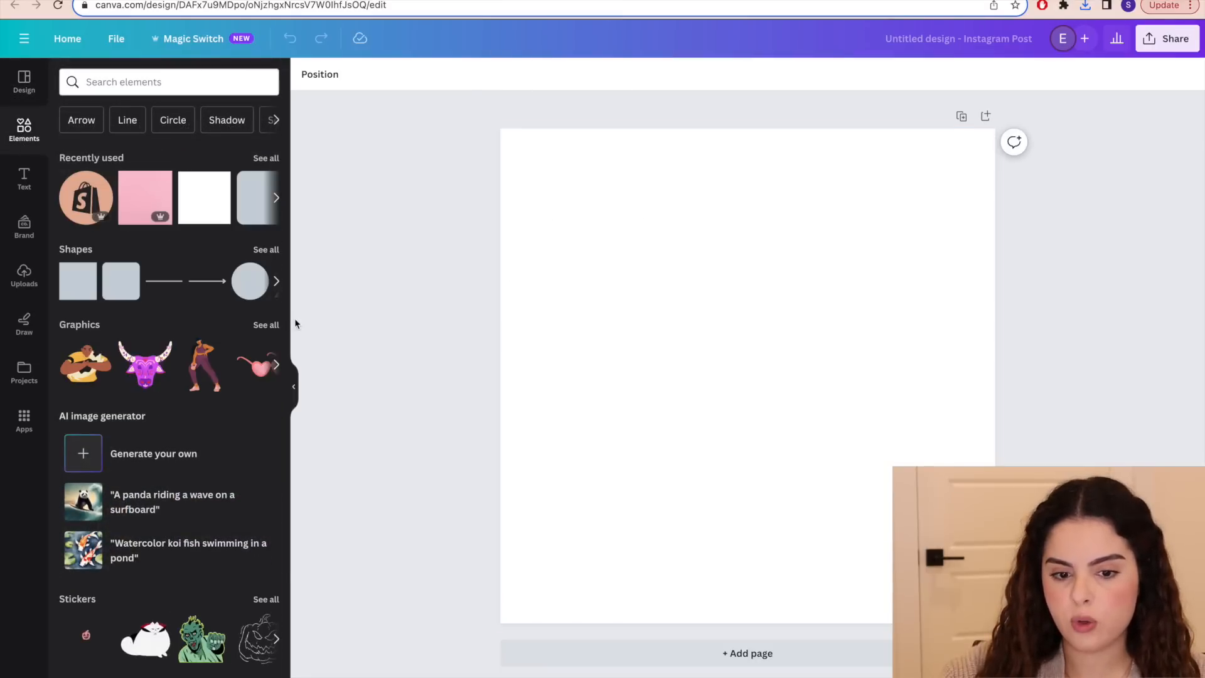
left_click(251, 288)
left_click(374, 77)
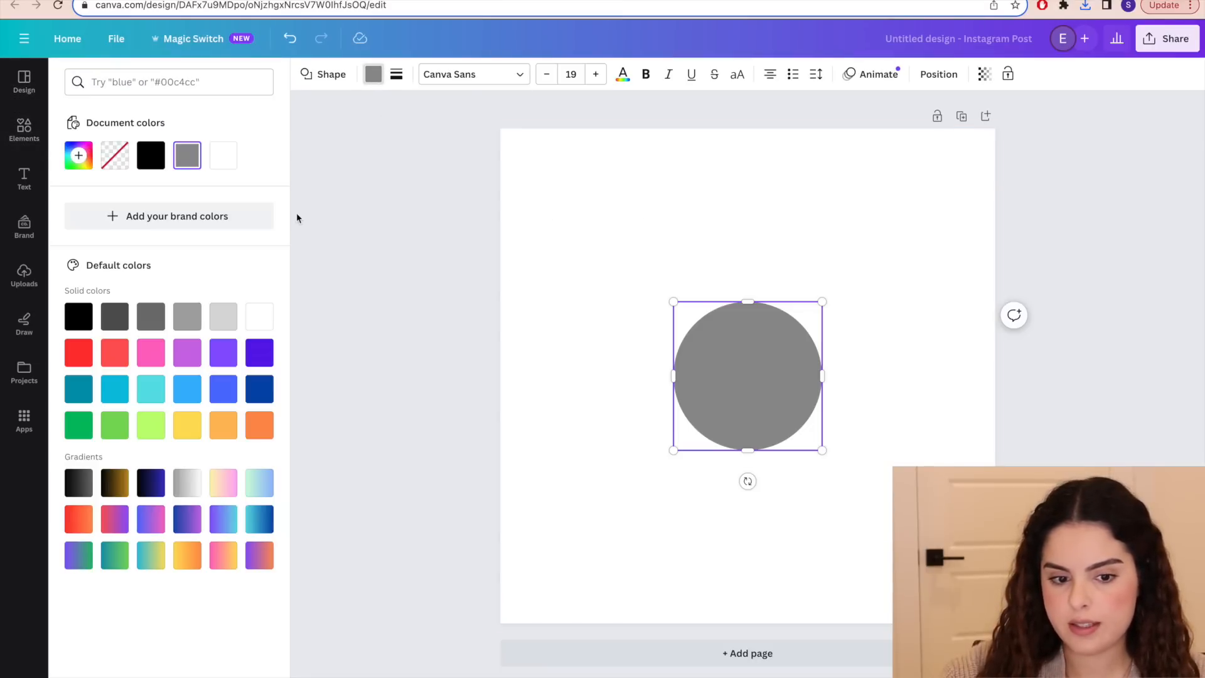
left_click(79, 316)
left_click_drag(822, 301, 1122, 92)
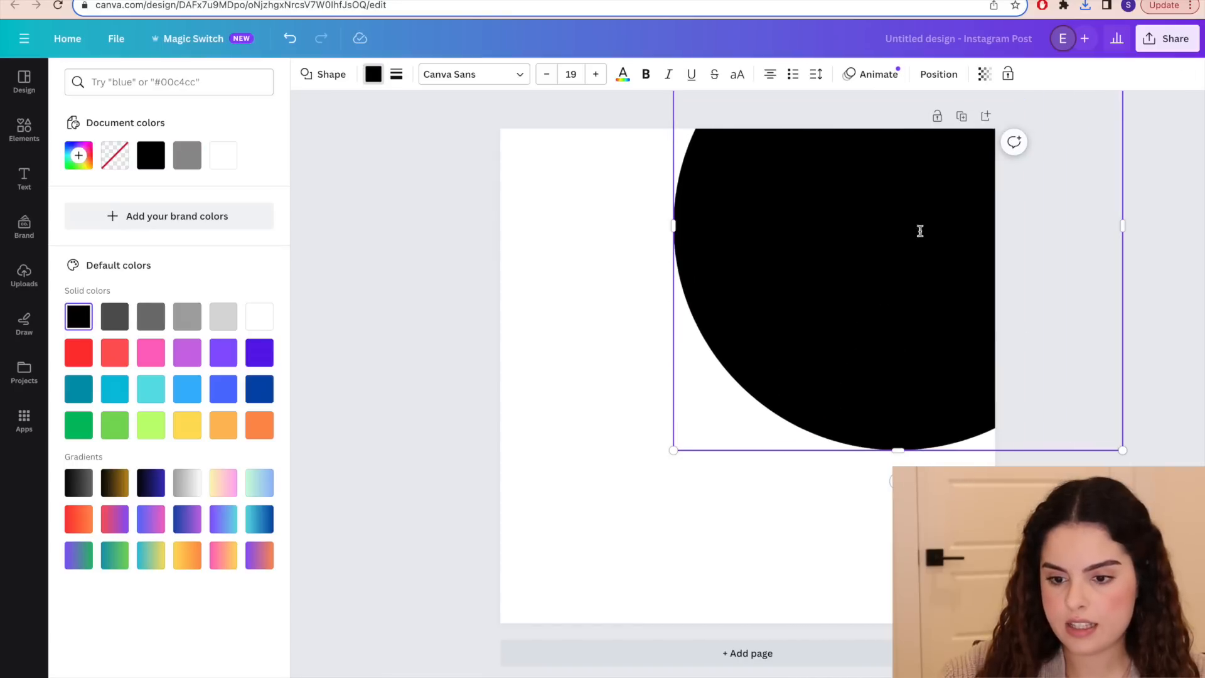
left_click_drag(808, 322, 684, 440)
- Add a white bold heading letter L at font size 730, centered on the circle
left_click(24, 179)
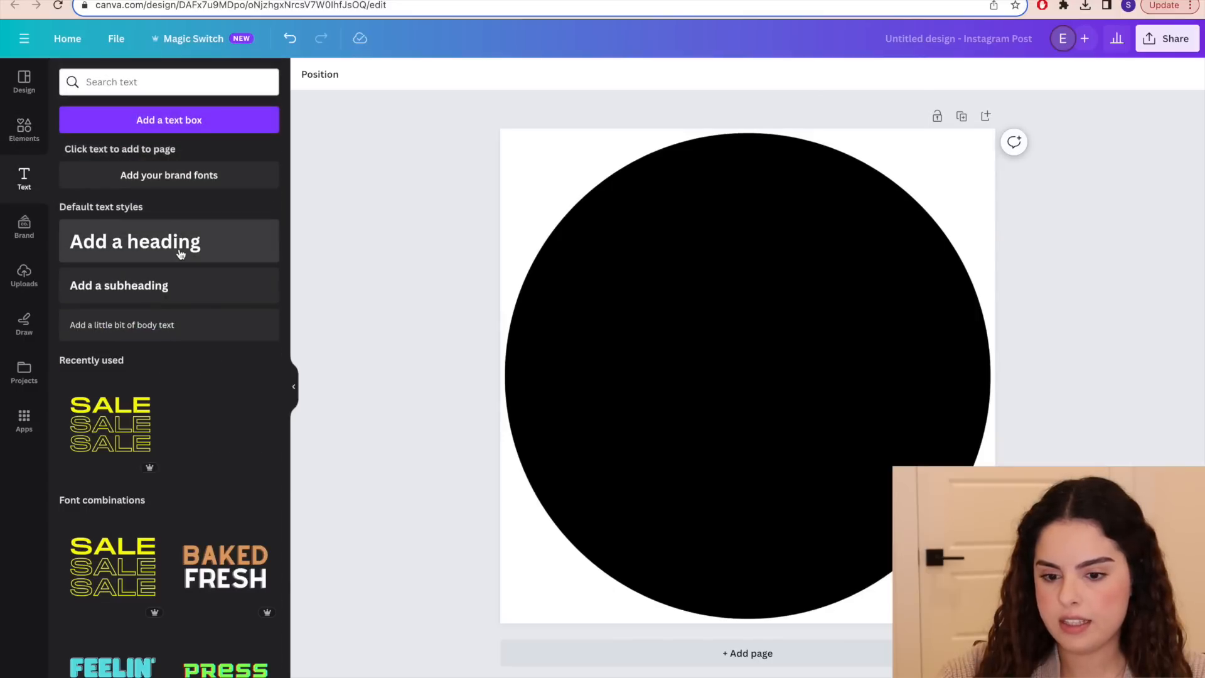
left_click(179, 251)
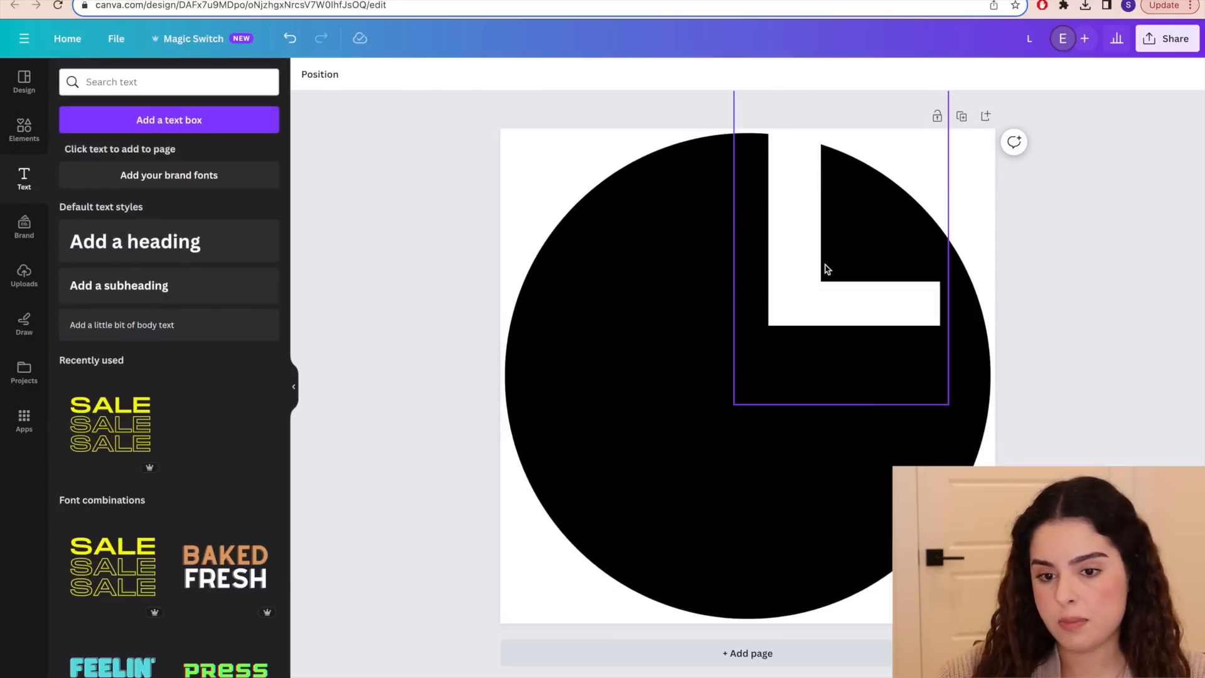
left_click_drag(826, 269, 734, 468)
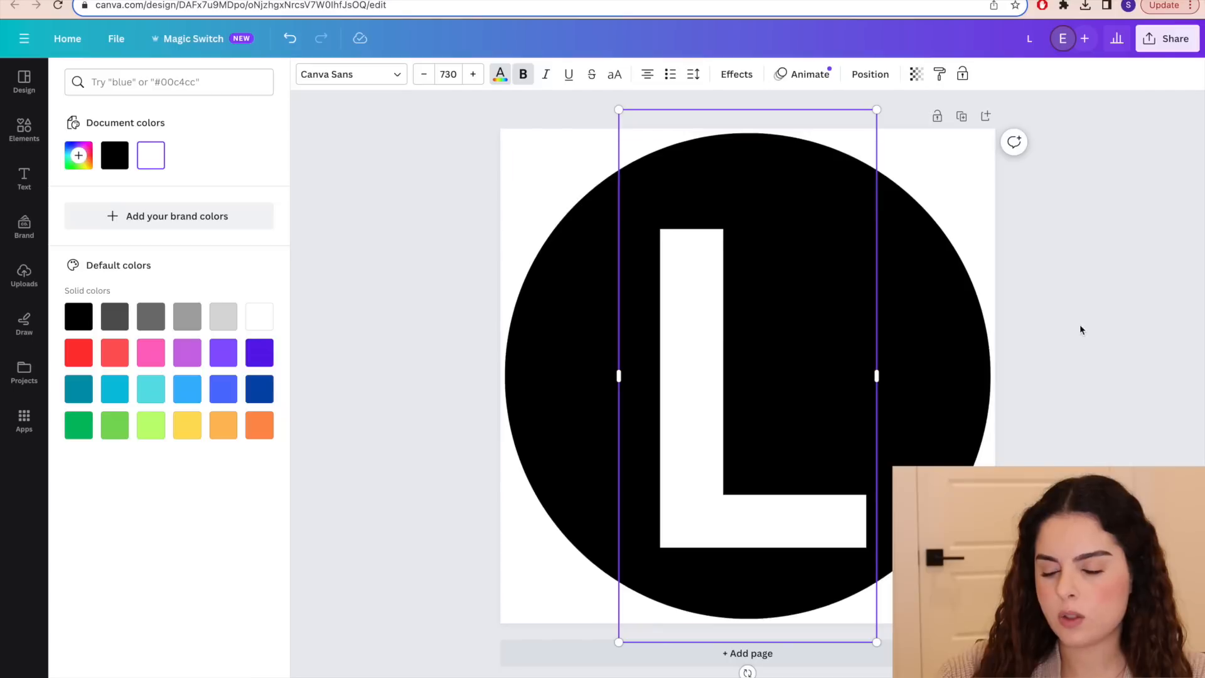
- Change the circle's fill color to the default magenta
left_click(916, 293)
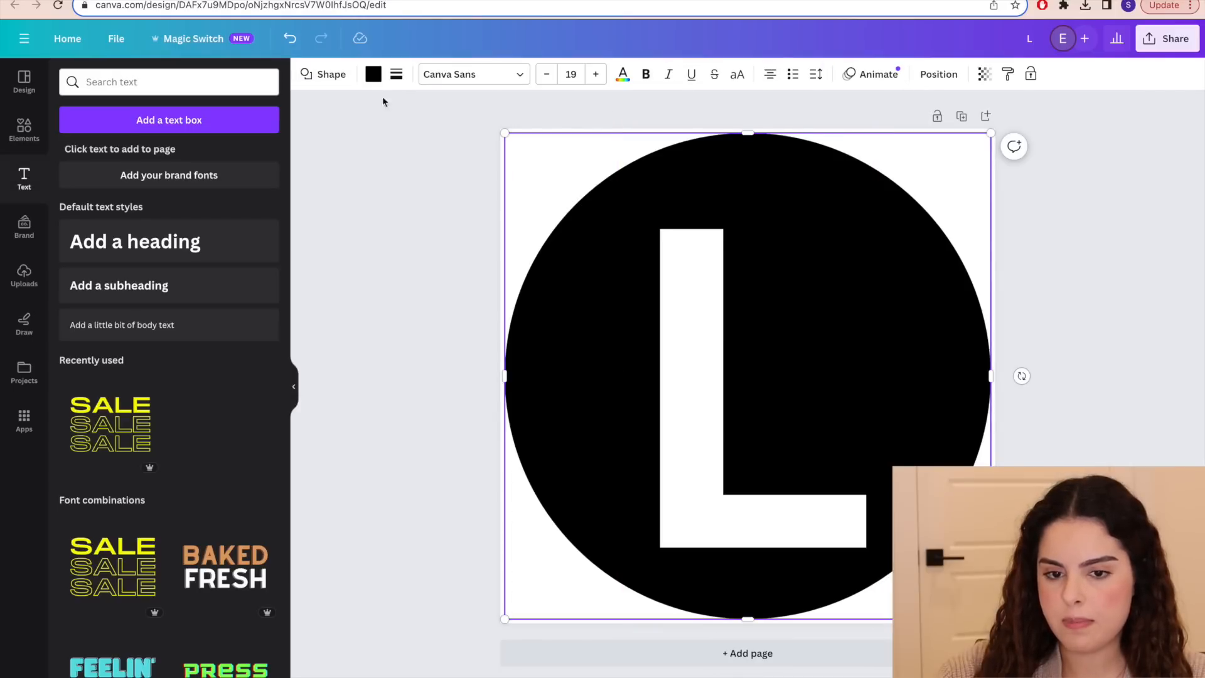
left_click(373, 76)
left_click(195, 356)
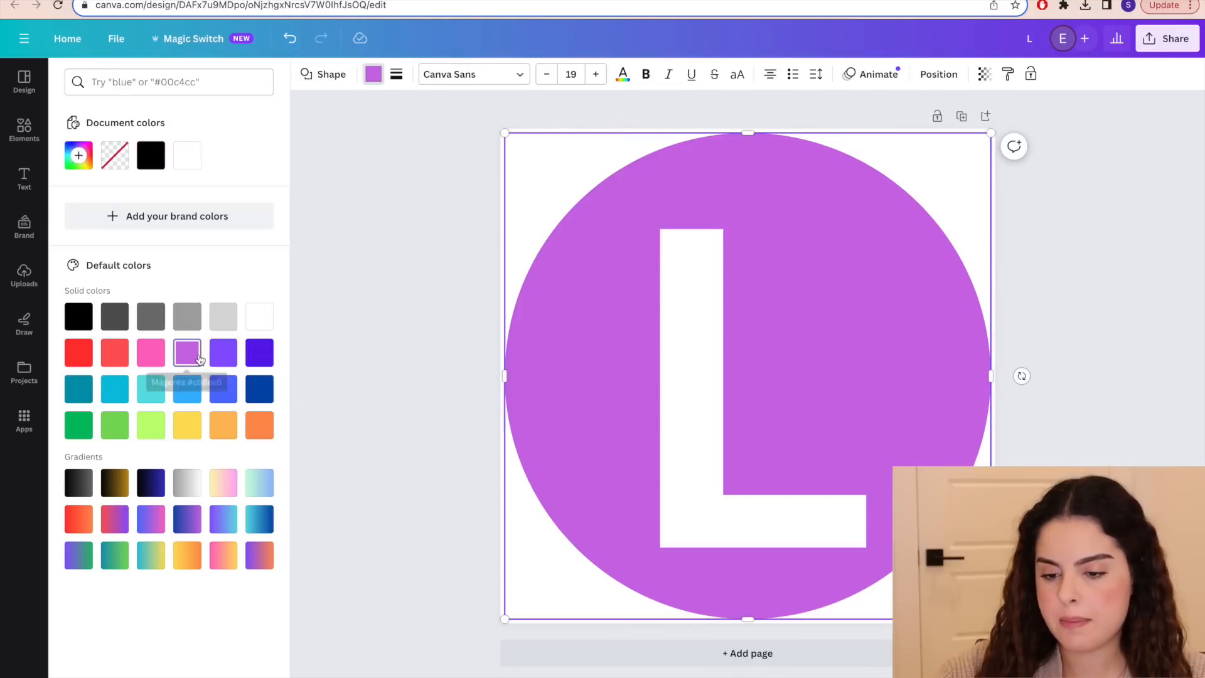
- Download the purple circle L design as a PNG at size 3.125 with a transparent background
left_click(974, 133)
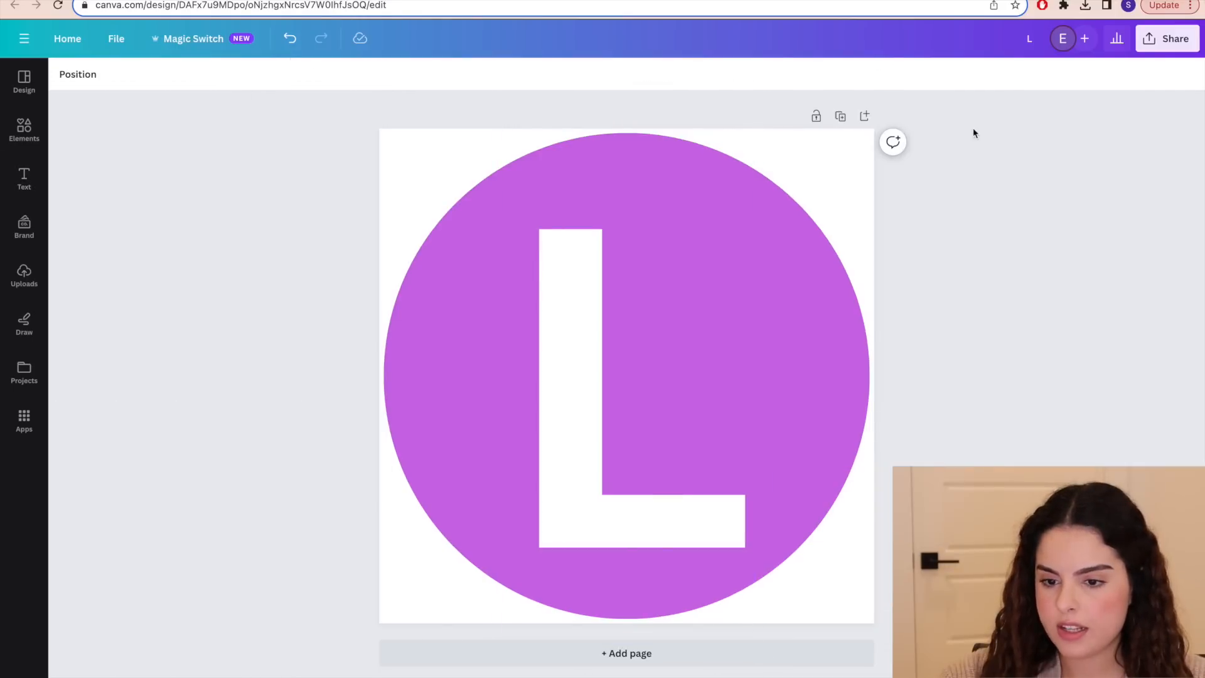
left_click(1157, 42)
left_click(1036, 377)
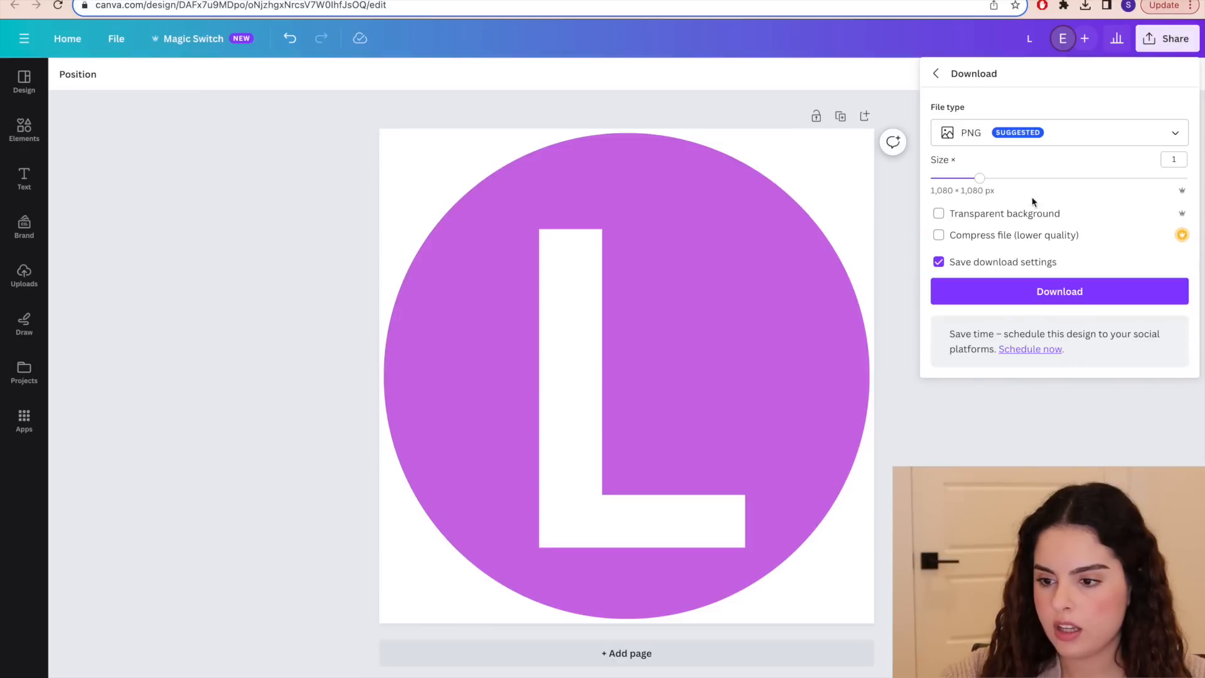
left_click_drag(980, 178, 1187, 178)
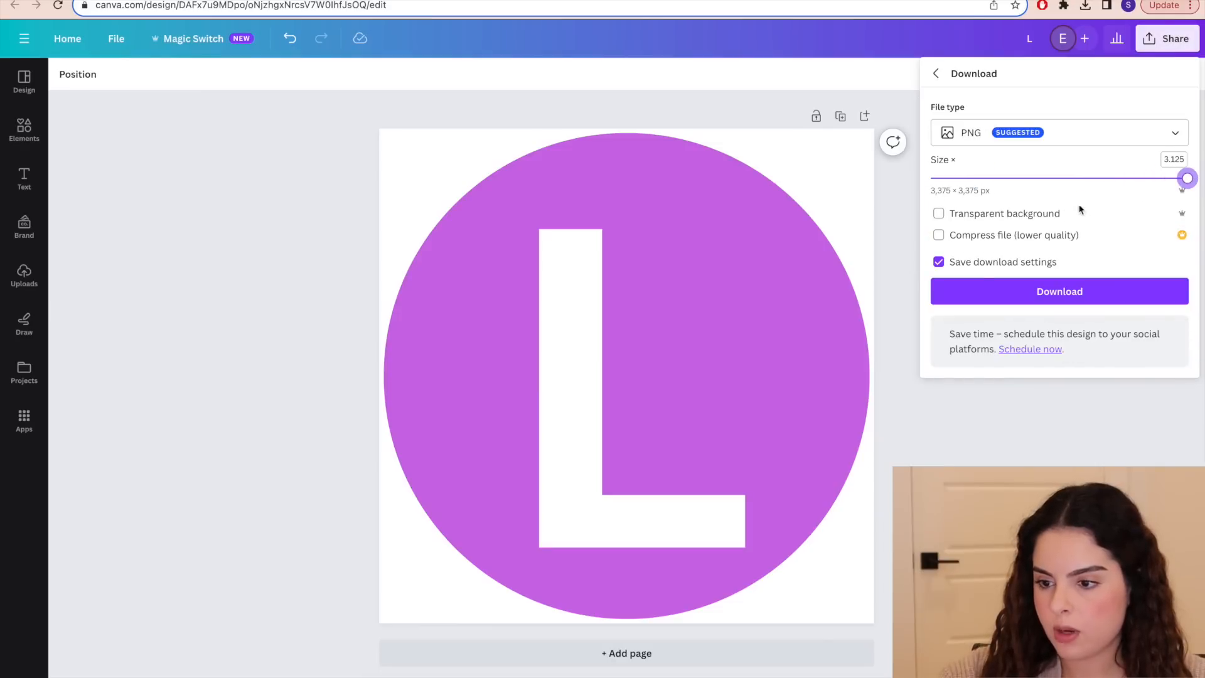
left_click(1006, 216)
left_click(986, 292)
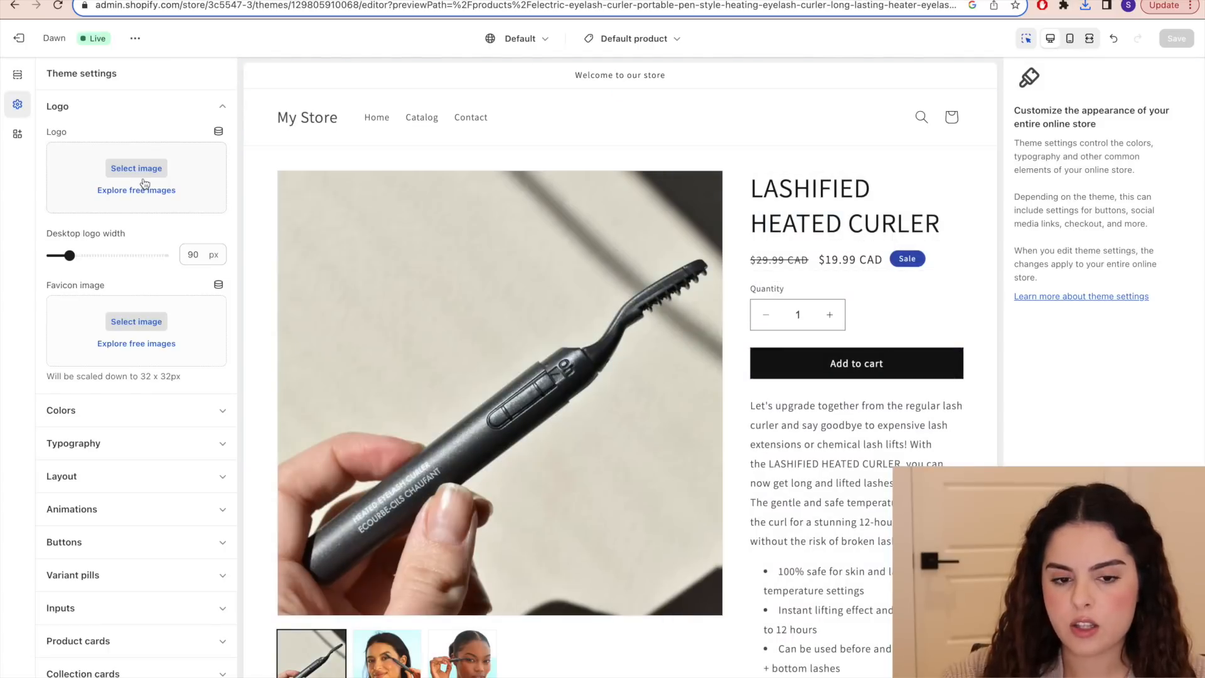
- In the Shopify theme editor, add the LASHIFIED logo and LD_2 favicon, and set the desktop logo width to 230 px
left_click_drag(47, 134, 73, 137)
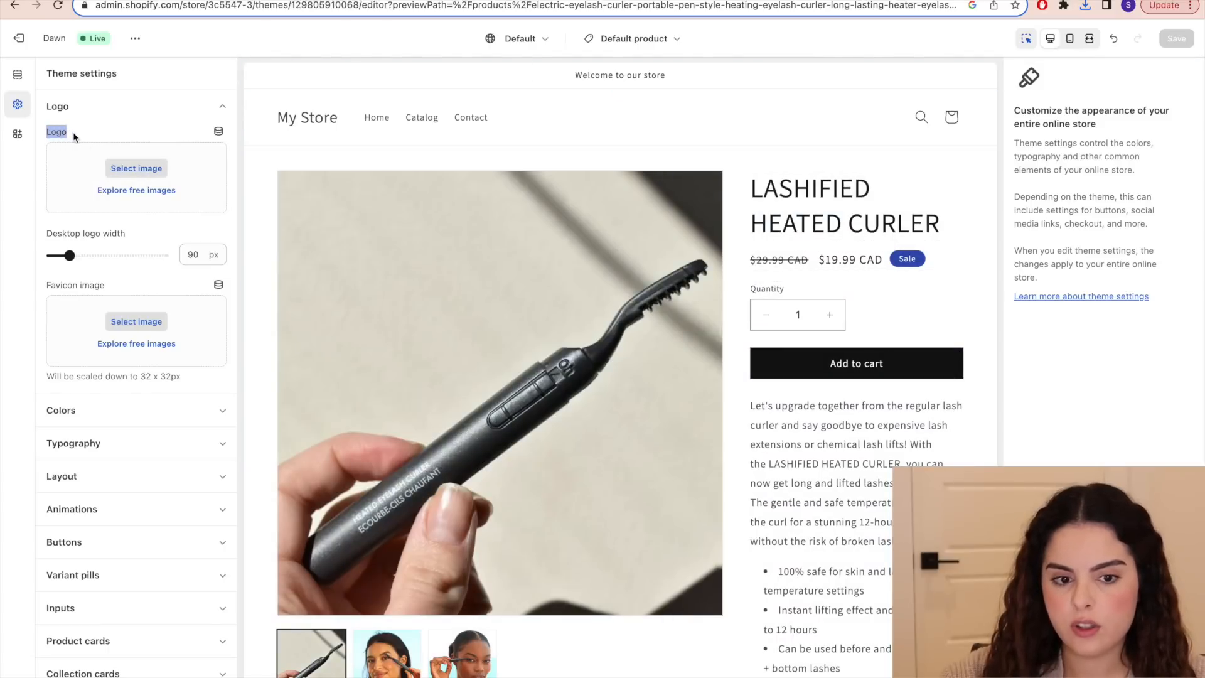
left_click_drag(56, 286, 87, 287)
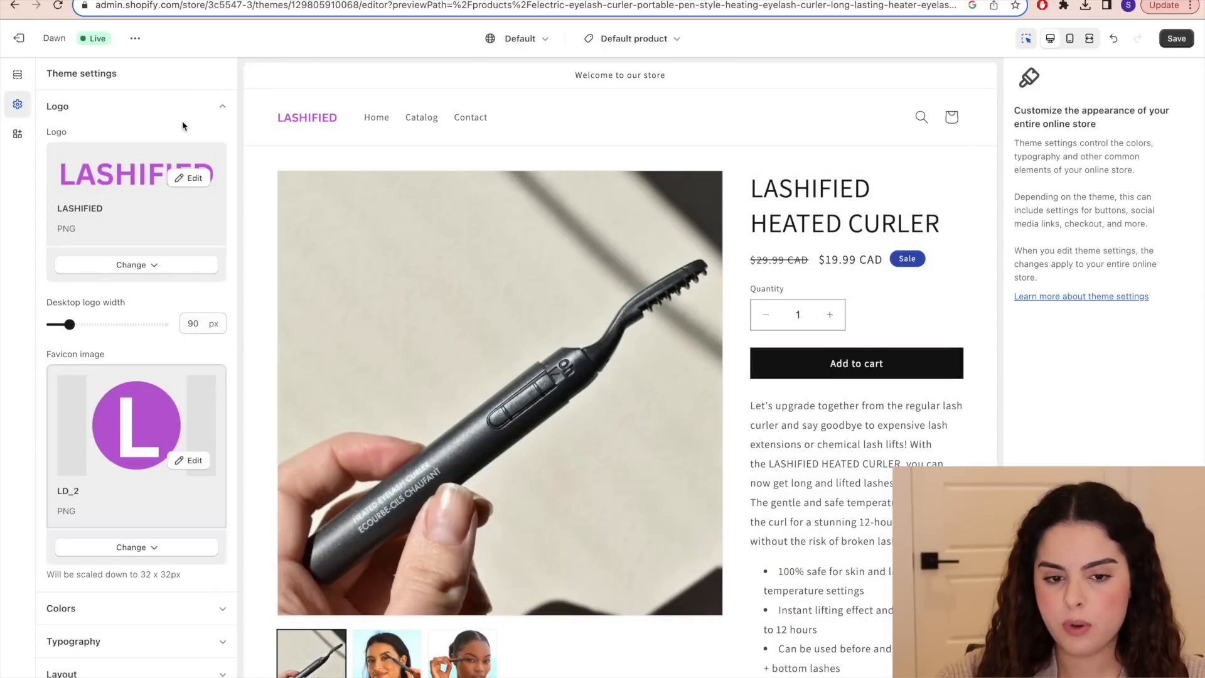
left_click_drag(70, 324, 119, 324)
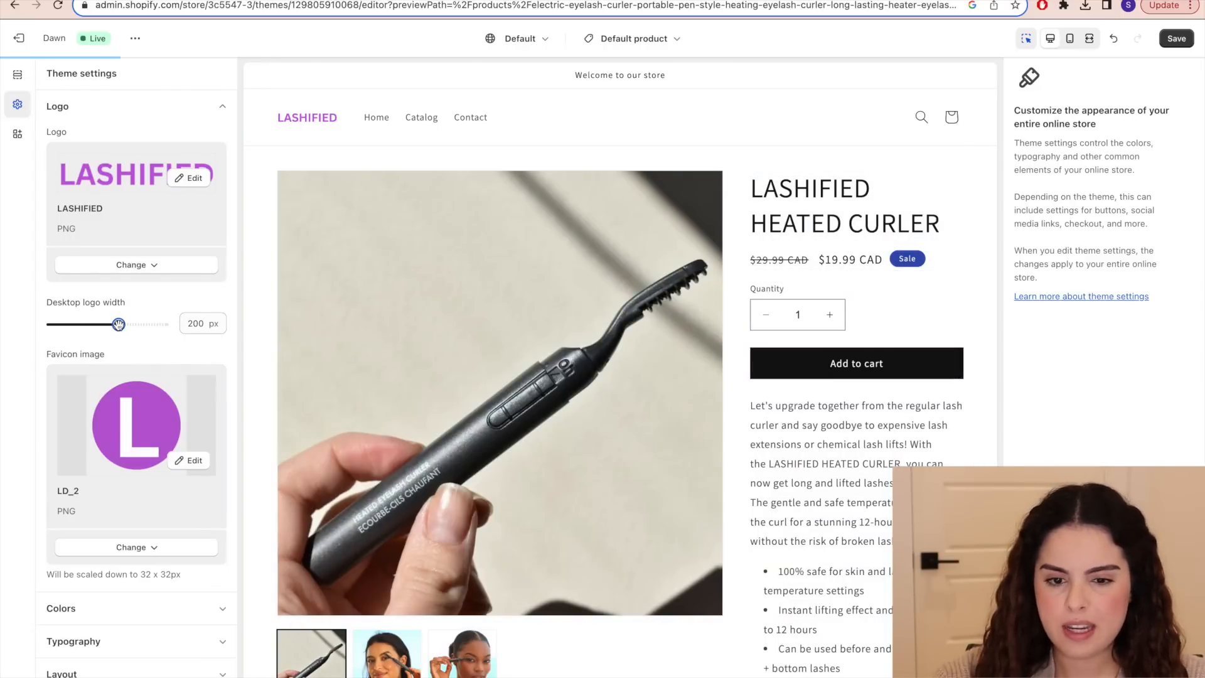
left_click_drag(118, 323, 132, 325)
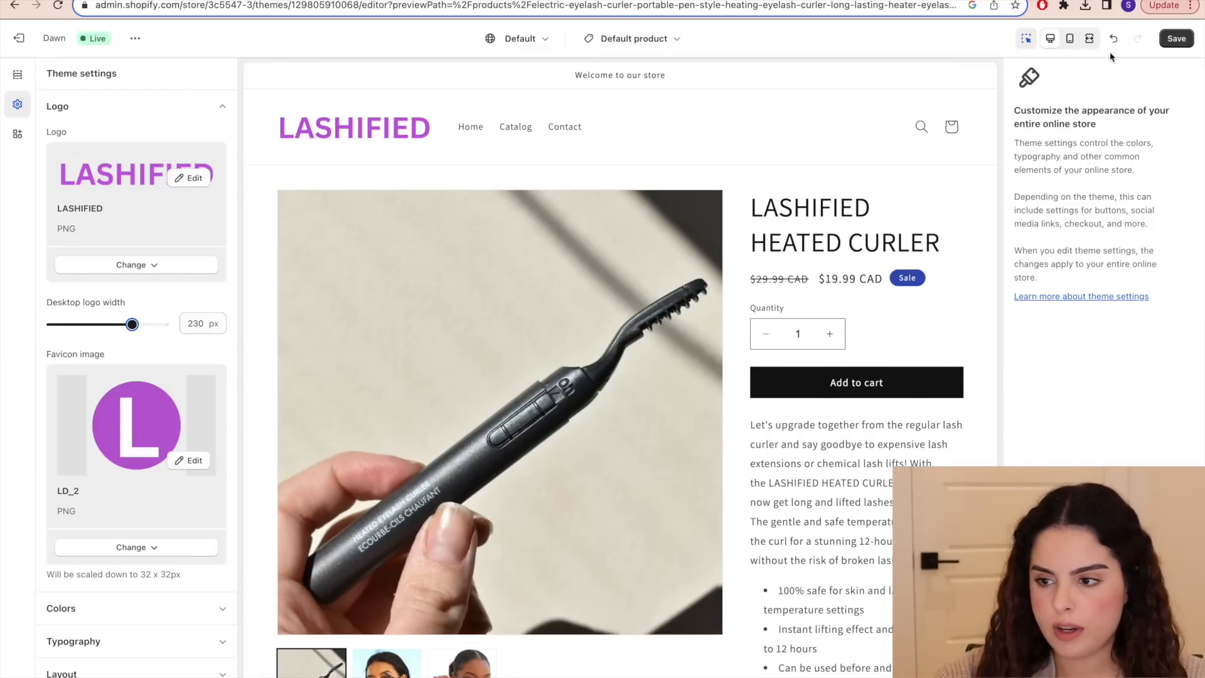
- Examine the social account fields in the theme's social media settings, leaving them blank
scroll(220, 288, "down", 2)
scroll(220, 287, "down", 2)
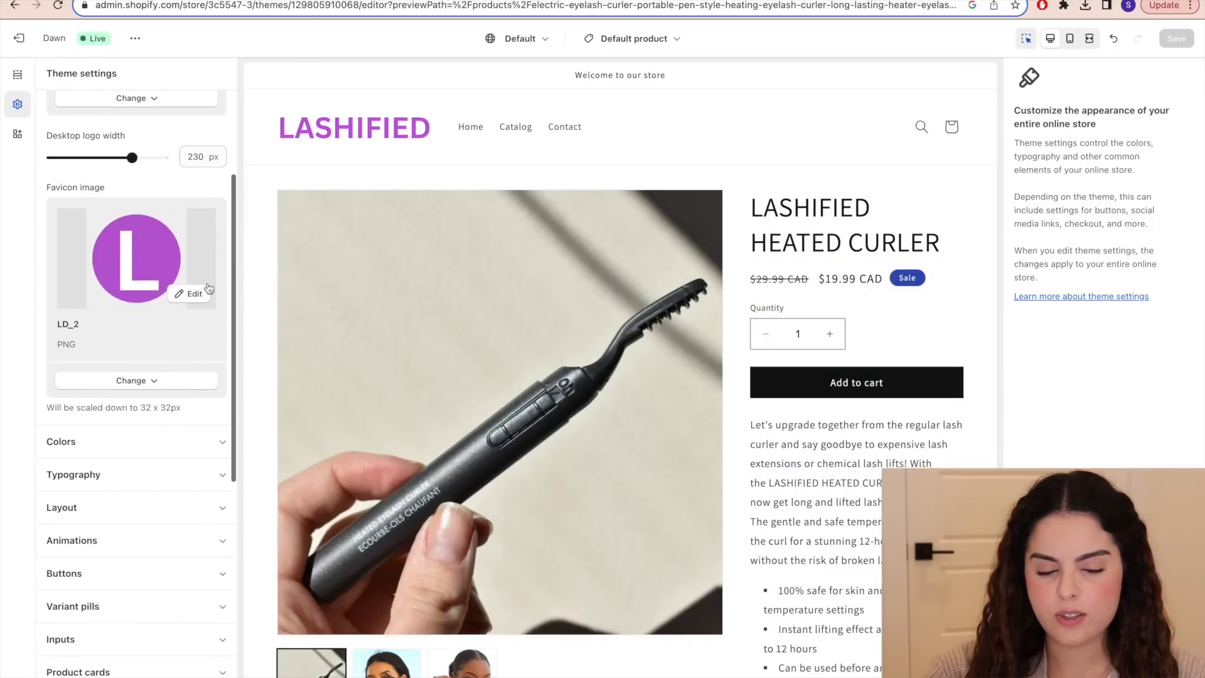
scroll(145, 390, "down", 8)
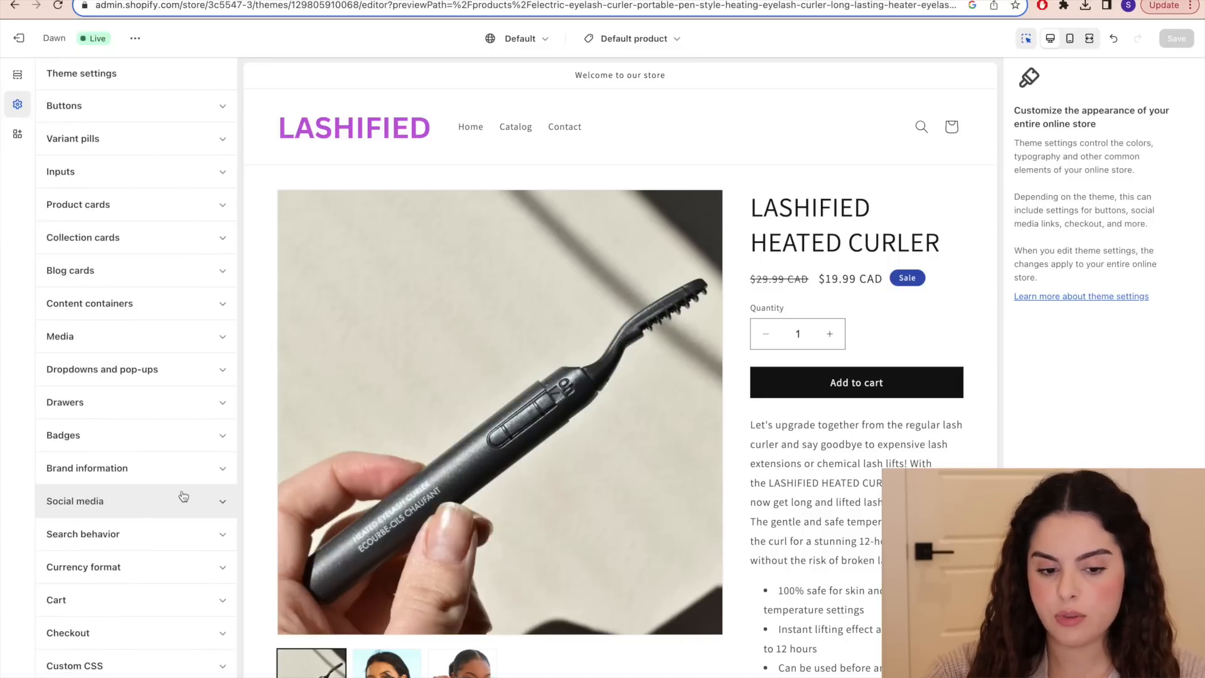
left_click(158, 504)
scroll(151, 526, "down", 2)
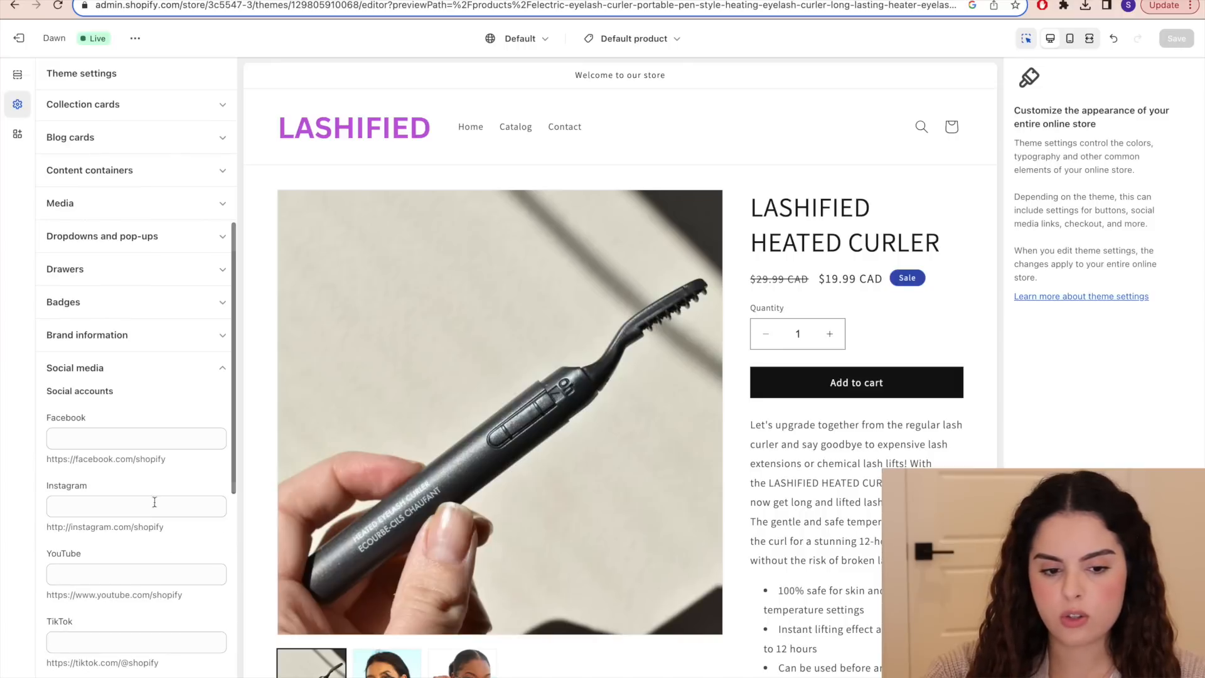
left_click(223, 370)
- Set the cart type to Drawer in the theme's cart settings
left_click(135, 599)
scroll(125, 596, "down", 3)
left_click(80, 524)
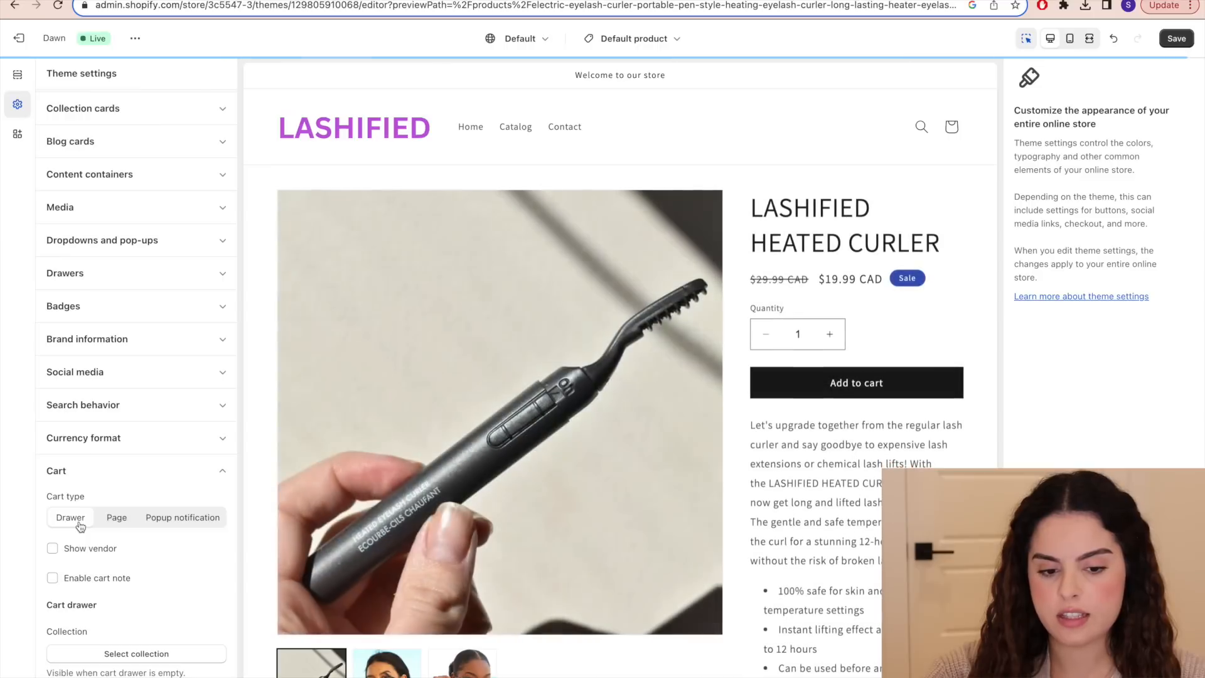
left_click(225, 472)
- Use the LASHIFIED image as the custom logo in the theme's checkout settings
left_click(141, 644)
scroll(142, 644, "down", 6)
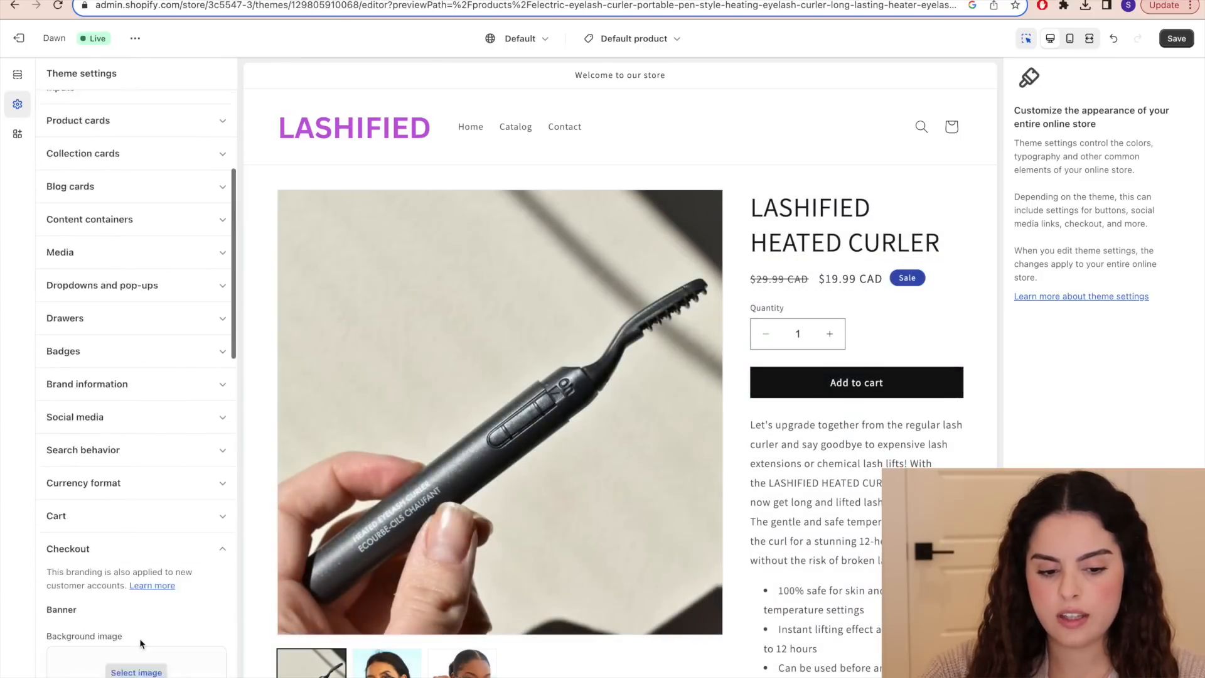
scroll(123, 498, "down", 2)
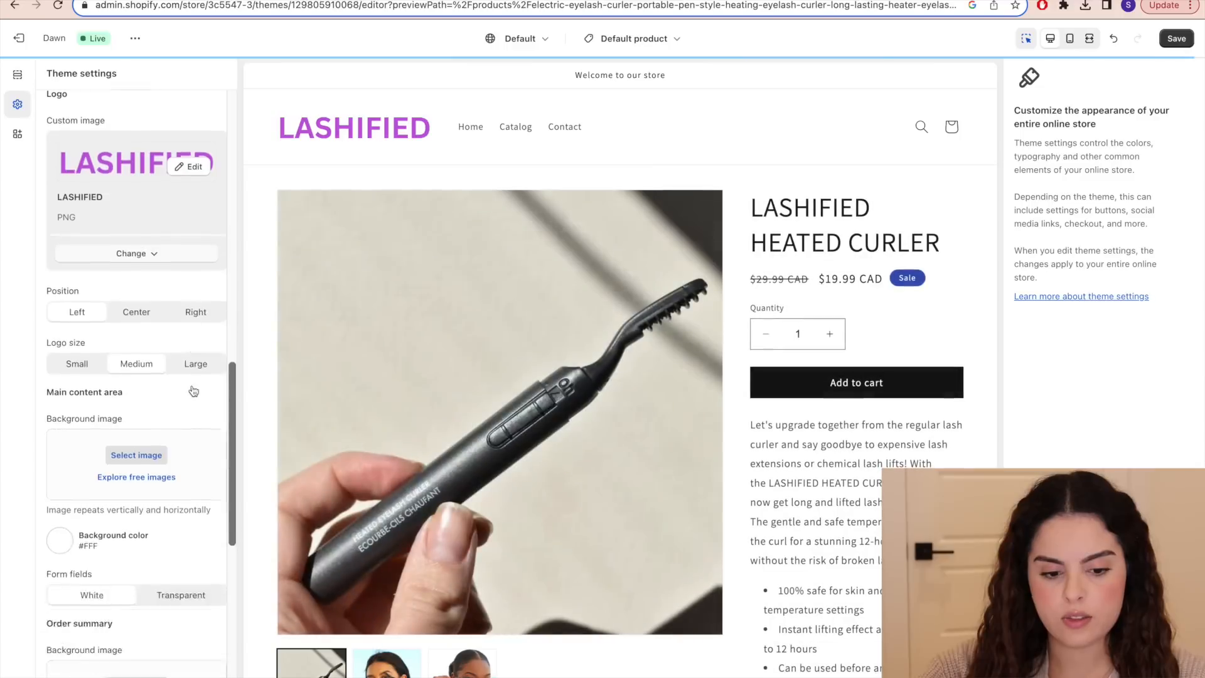
scroll(194, 391, "down", 8)
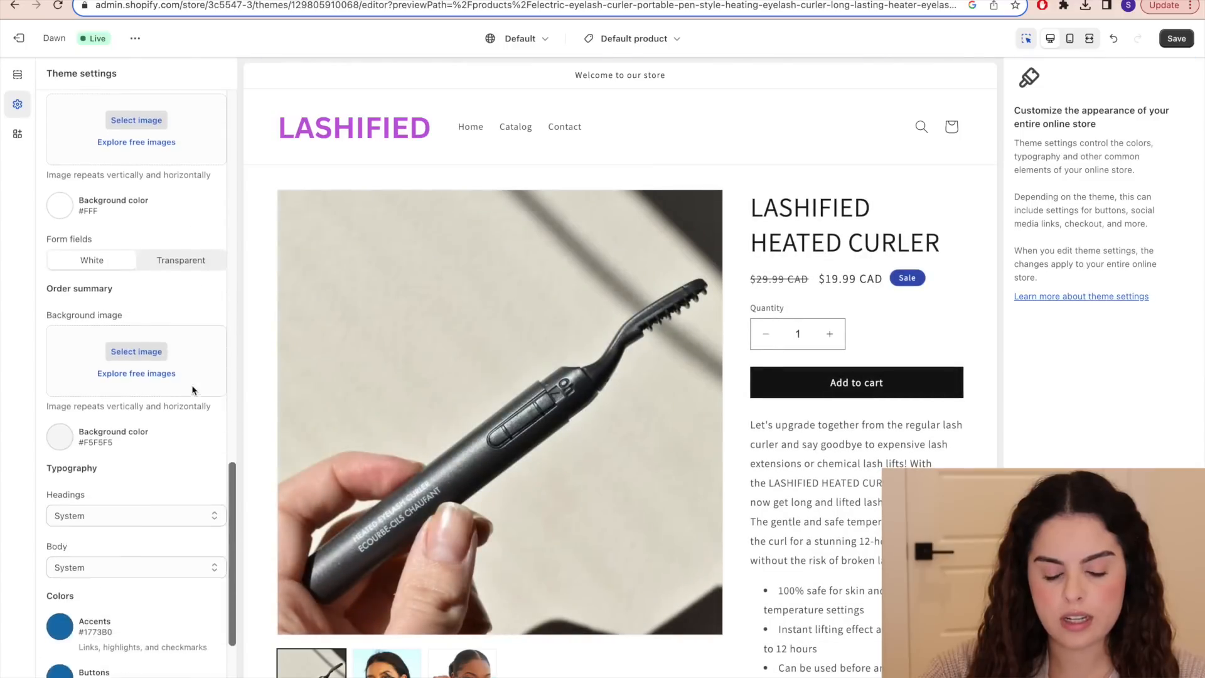
- Set the checkout buttons color to black (#000000) and save the theme
left_click(108, 487)
left_click(131, 490)
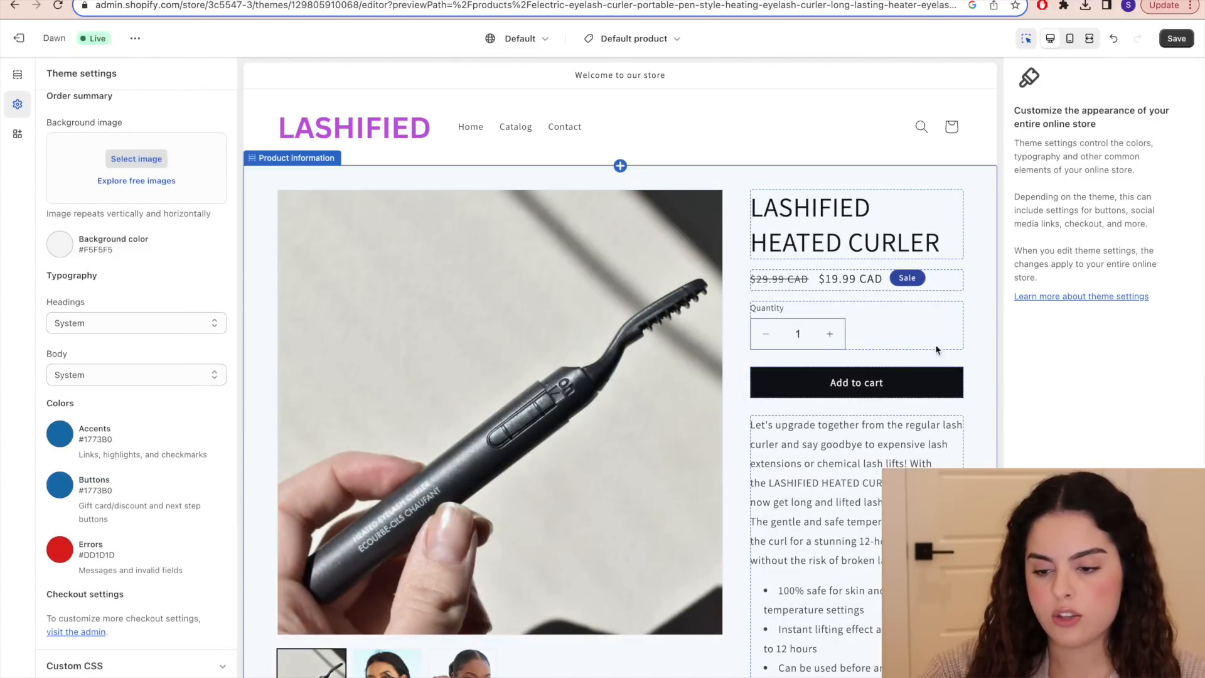
left_click(60, 488)
left_click(104, 454)
left_click(140, 461)
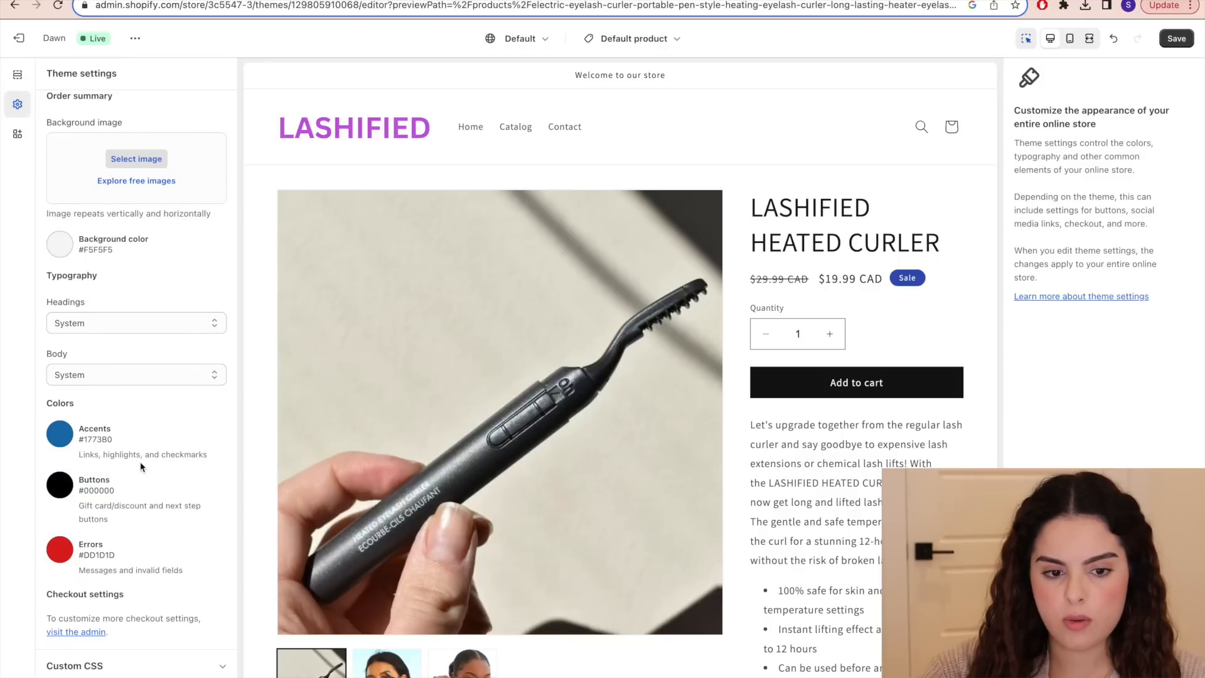
left_click(1178, 40)
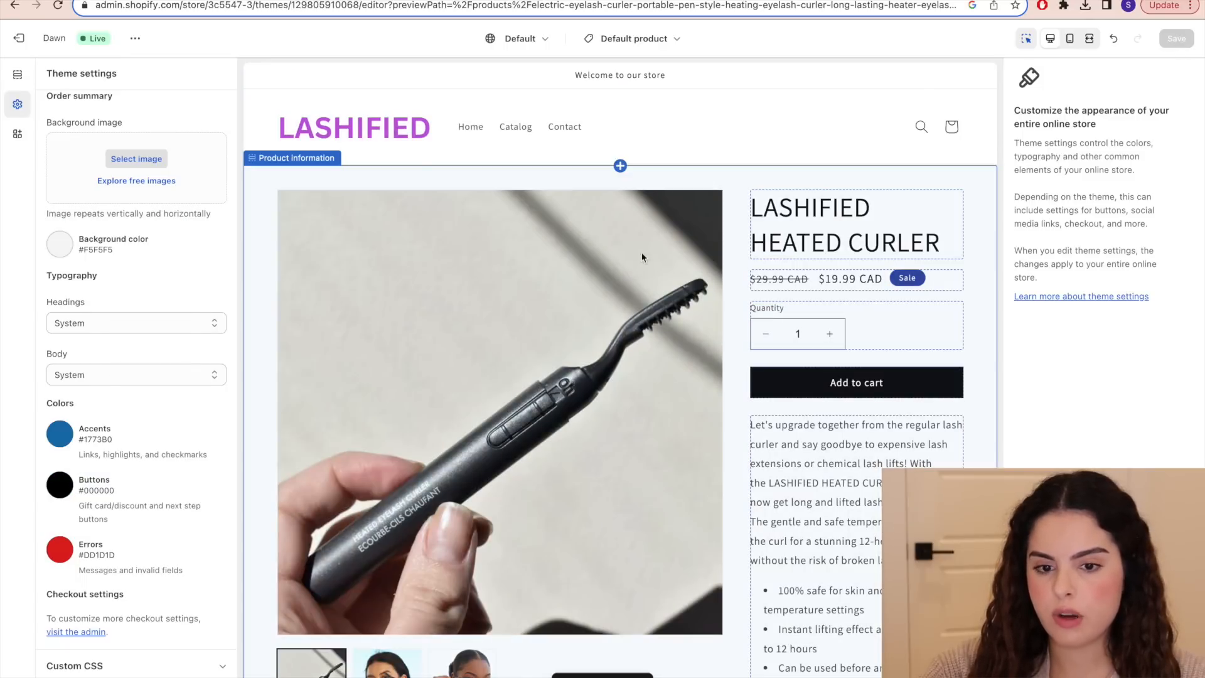
- Switch the editor to the home page and replace the image banner's first image with the photo of a woman using the curler
scroll(629, 355, "down", 10)
scroll(629, 355, "up", 10)
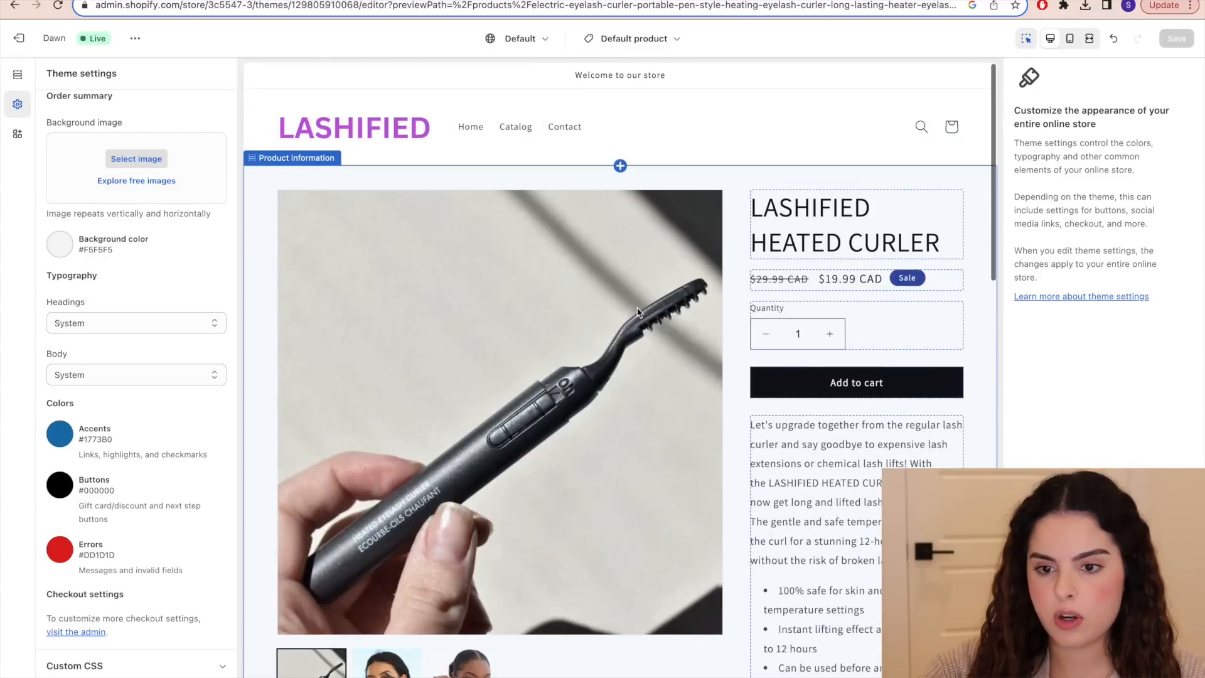
left_click(662, 44)
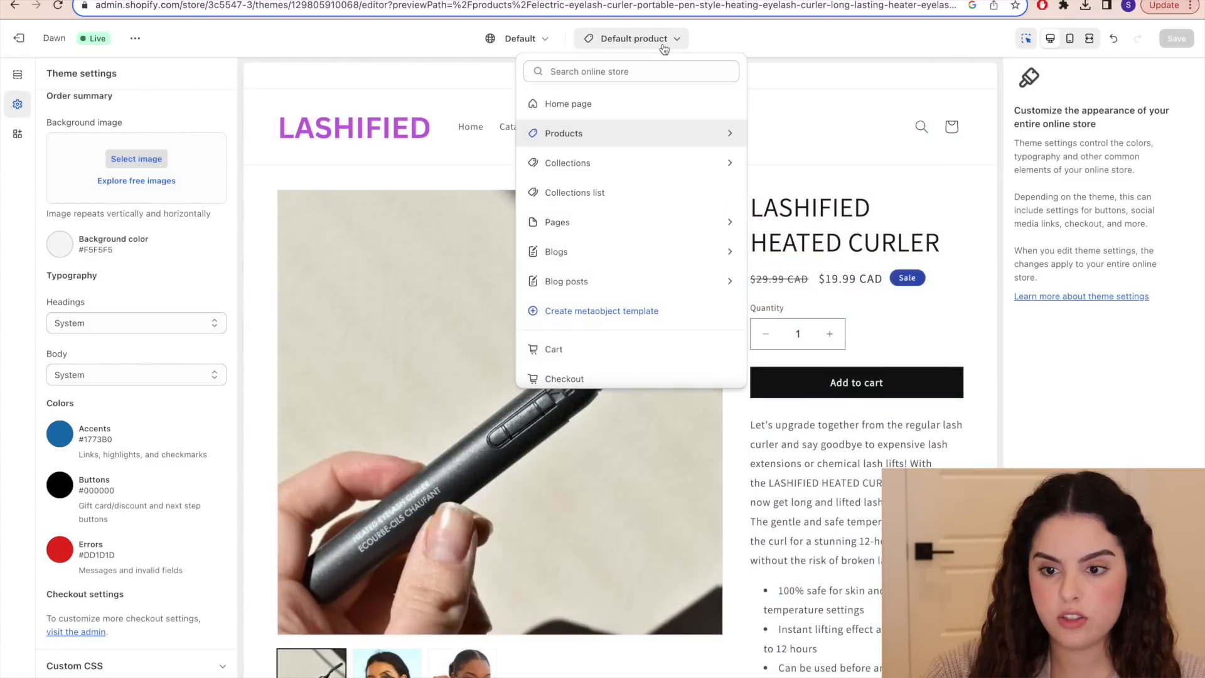
left_click(616, 109)
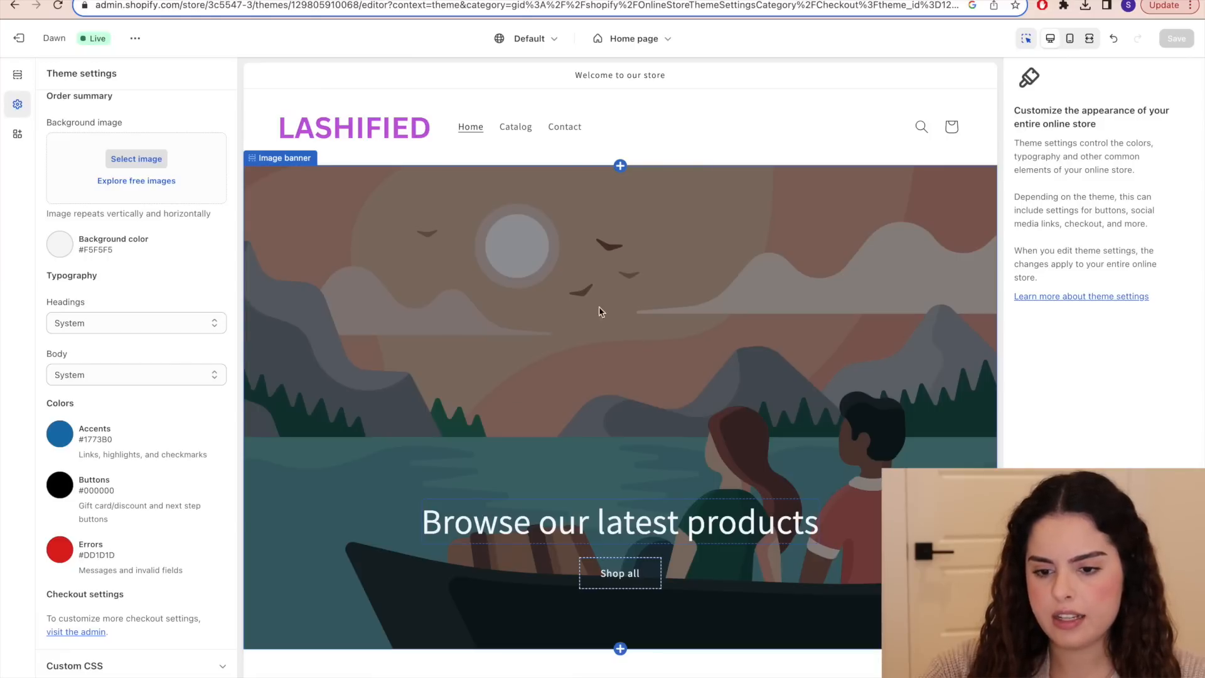
left_click(567, 308)
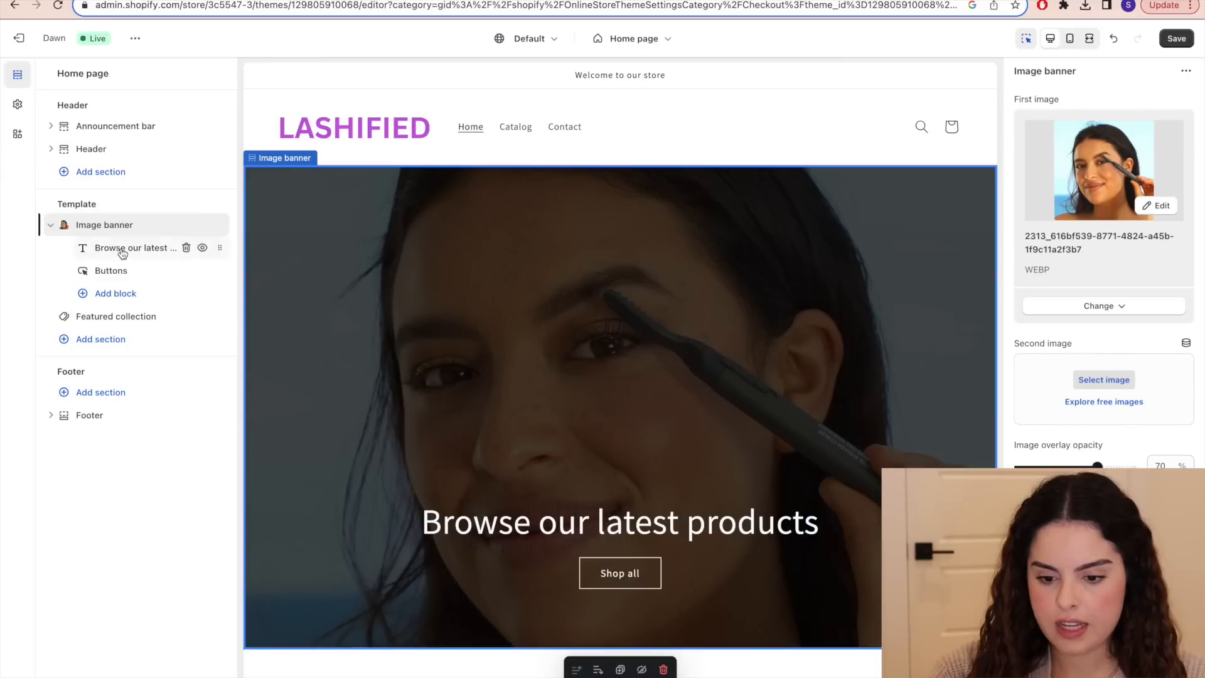
- Change the banner heading to "Get luscious lashes in minutes!" and turn off the first button's outline style
left_click(122, 251)
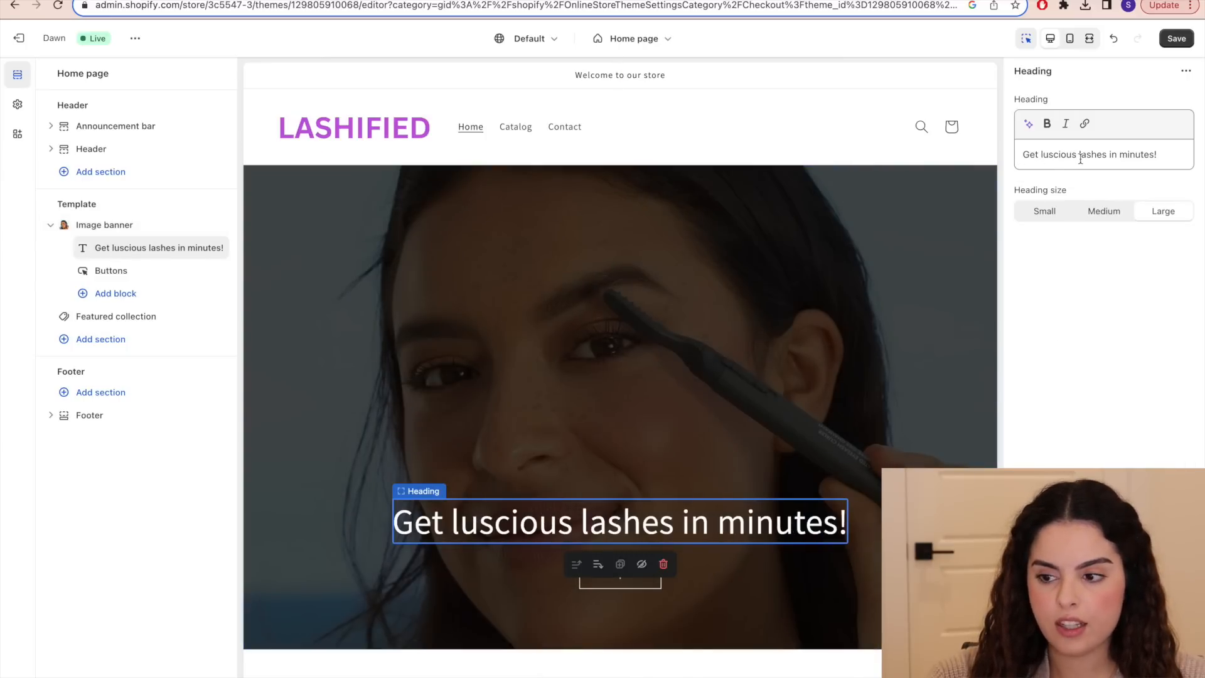
left_click(139, 277)
left_click(1033, 223)
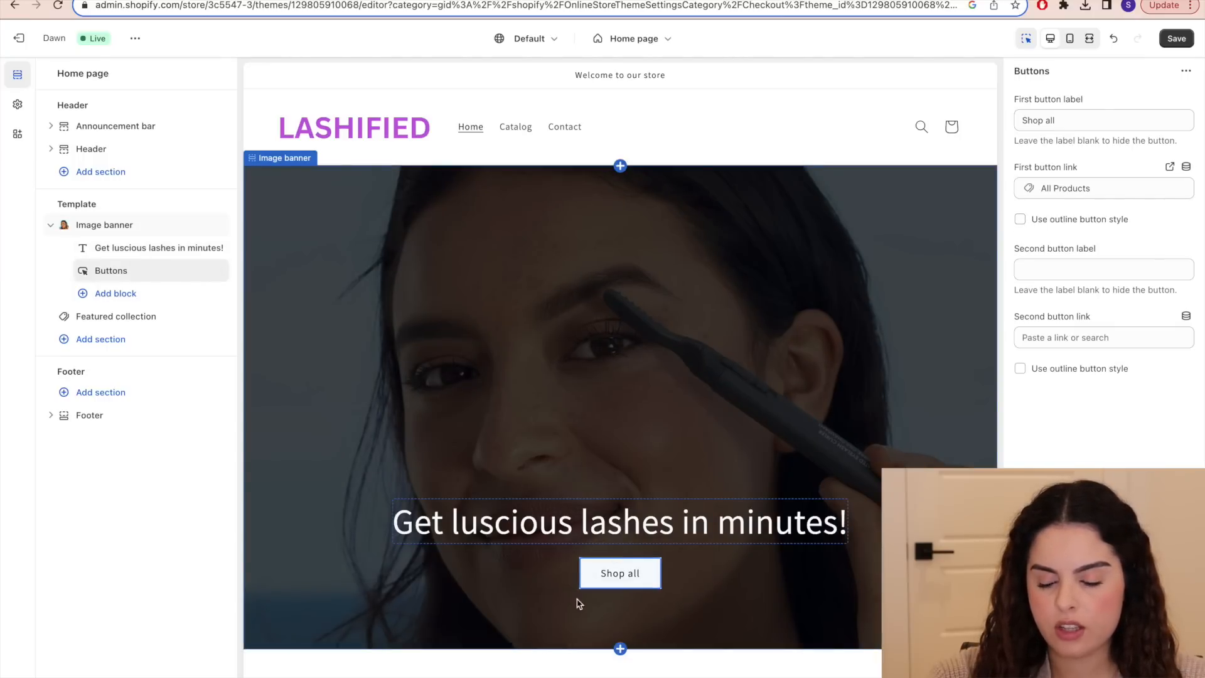
- Link the banner's "Shop all" button to the LASHIFIED HEATED CURLER product
left_click(1061, 194)
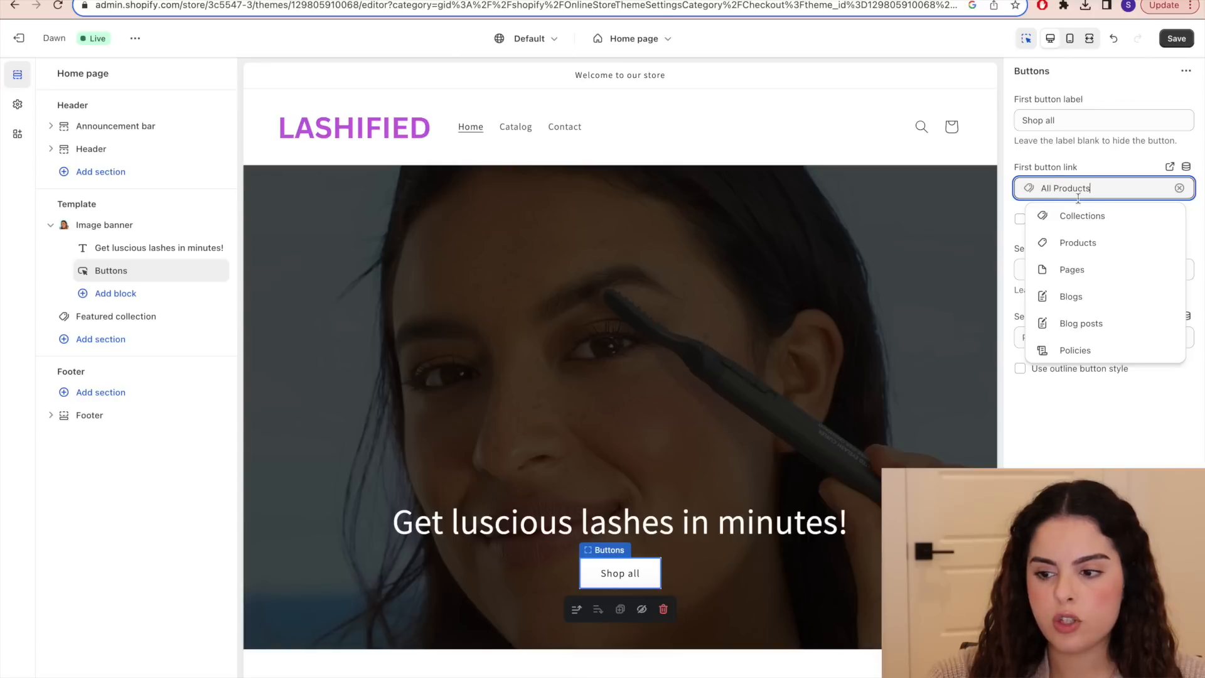
left_click(1084, 247)
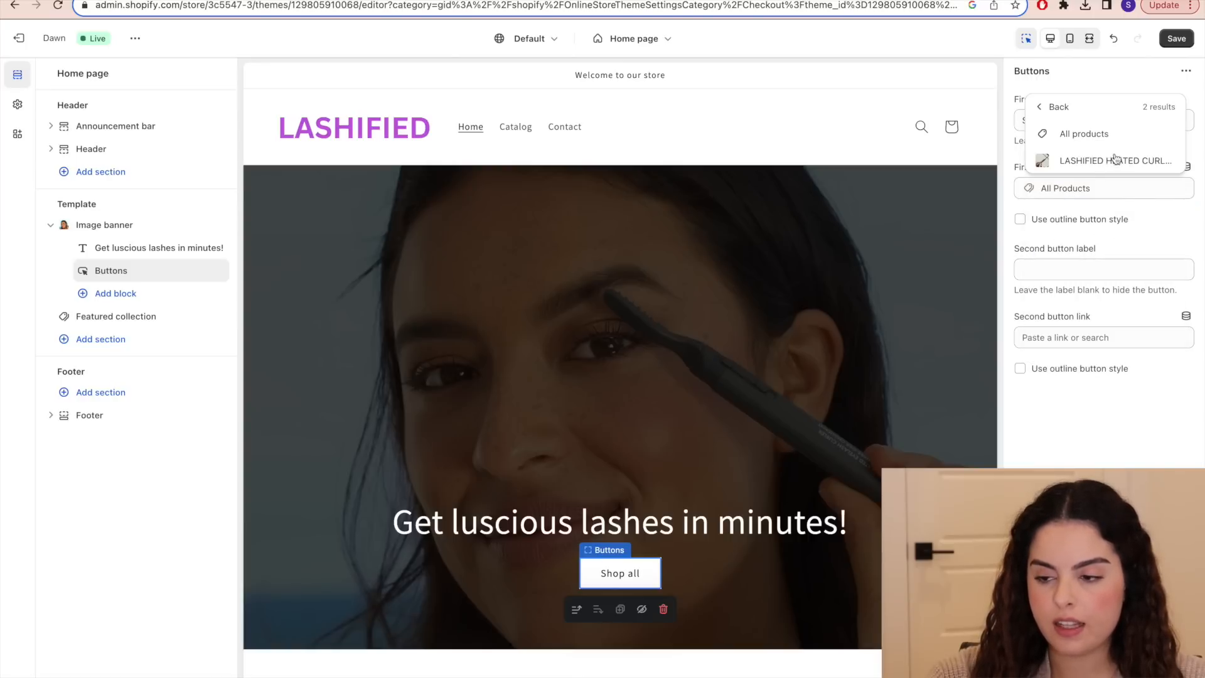
left_click(1080, 162)
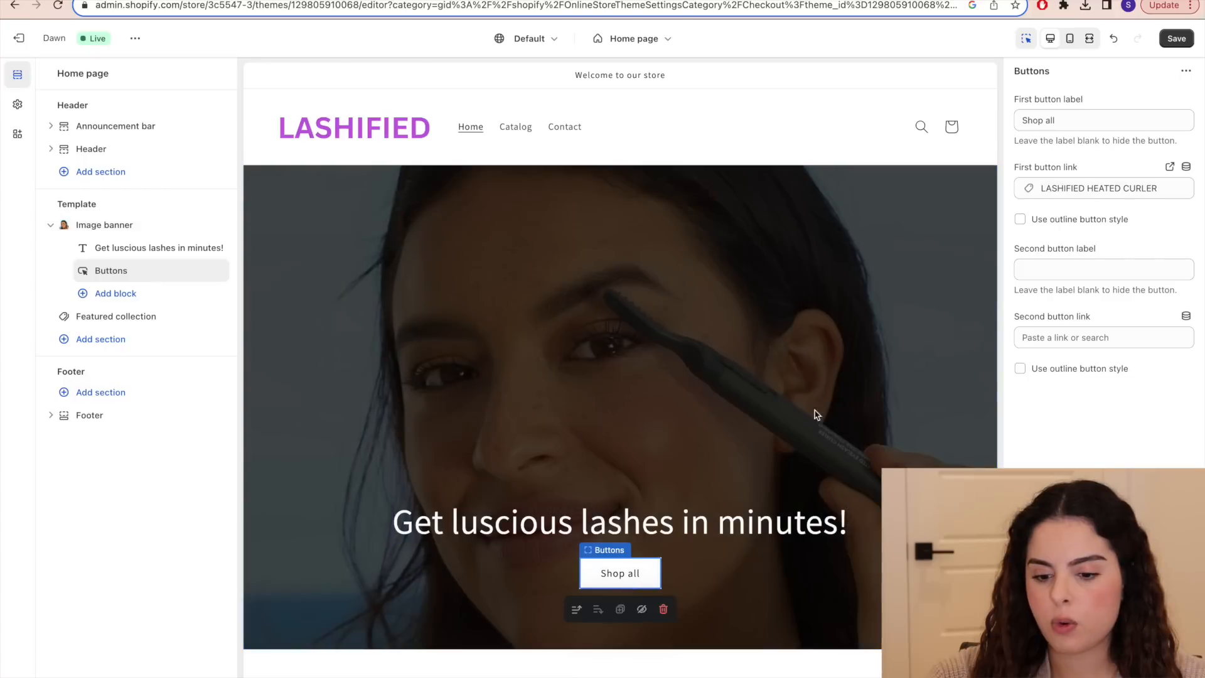
left_click(1087, 187)
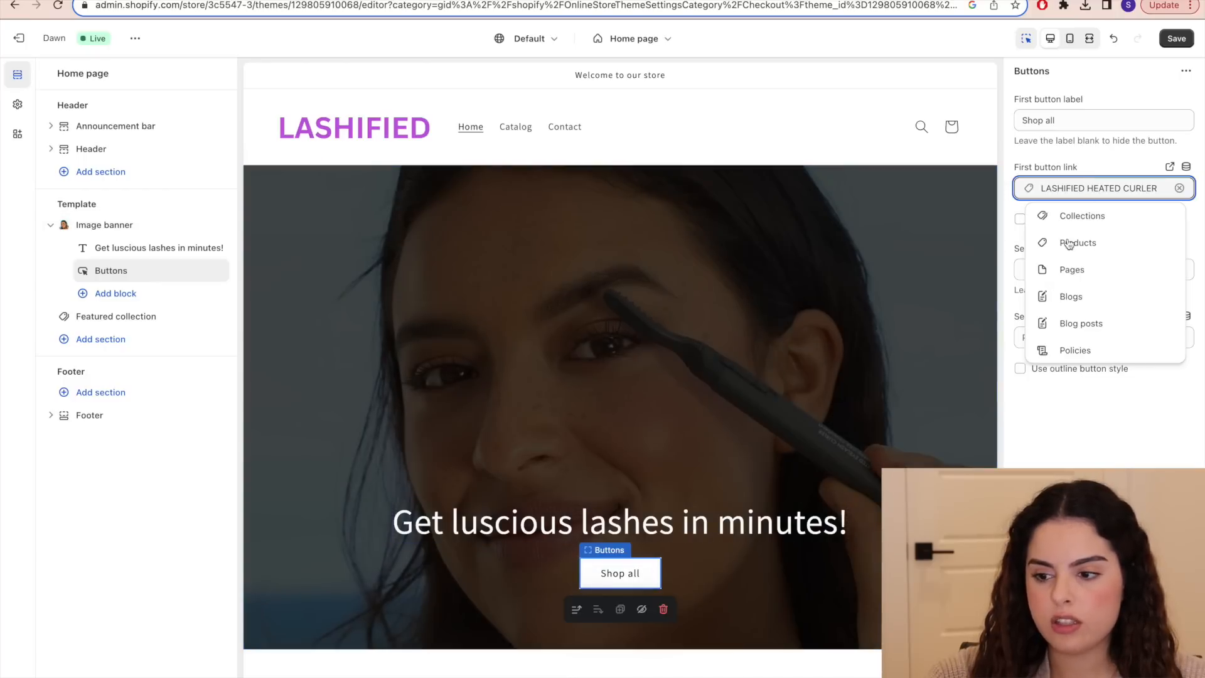
- Review the home page preview, examining the Featured collection section and the image banner above it
scroll(807, 320, "down", 3)
scroll(806, 320, "down", 5)
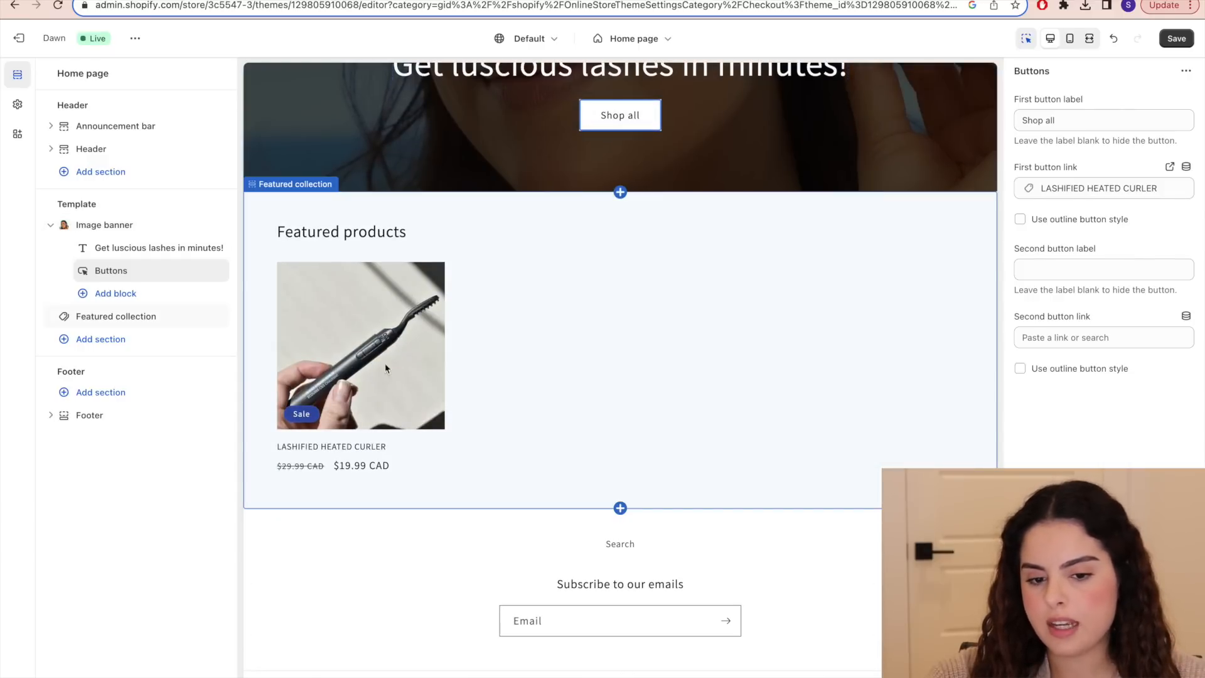
left_click(484, 374)
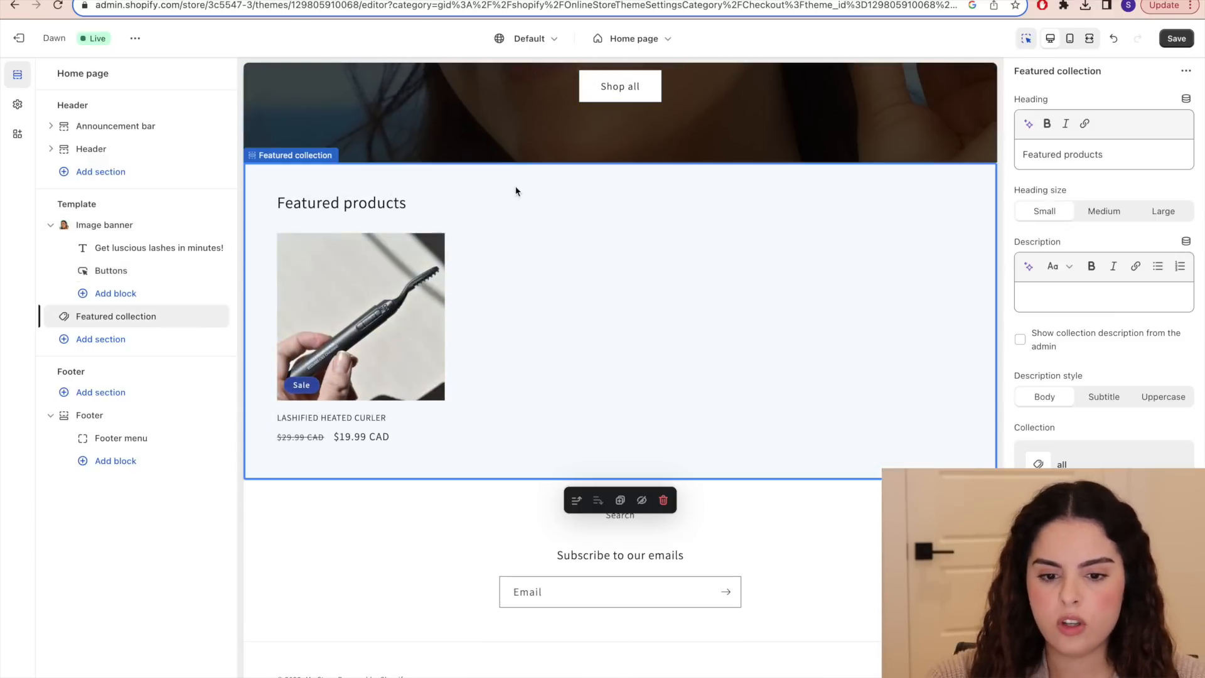
scroll(659, 383, "up", 8)
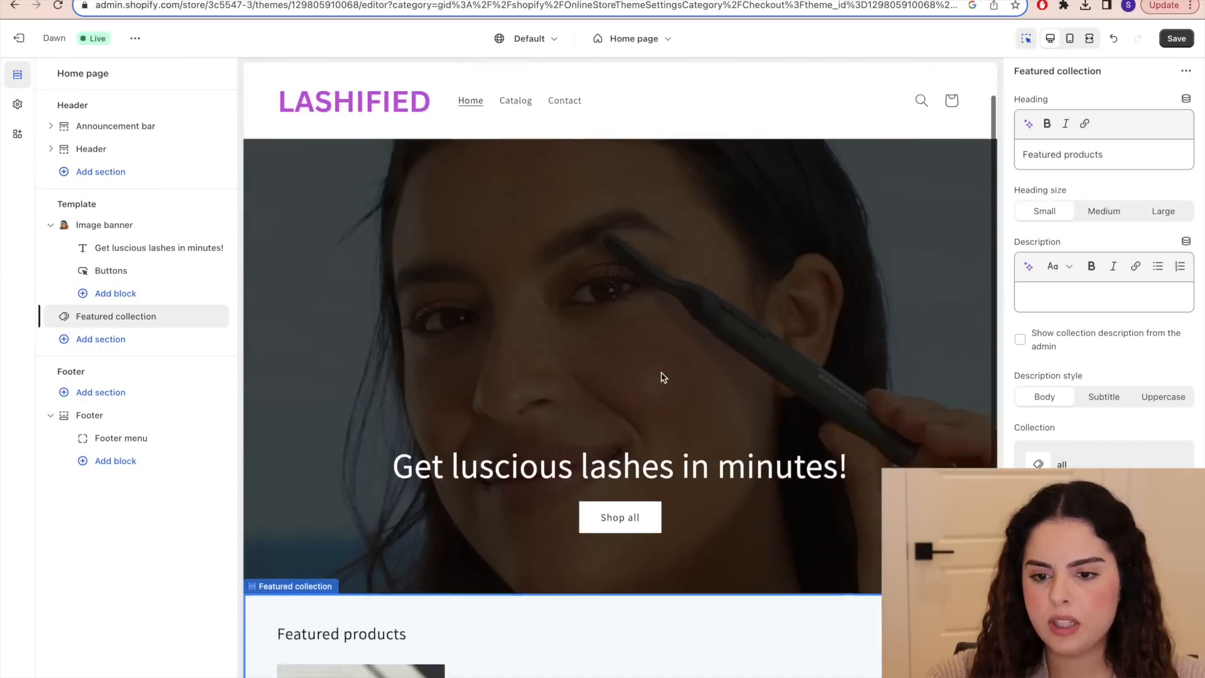
scroll(649, 389, "down", 4)
scroll(650, 454, "down", 1)
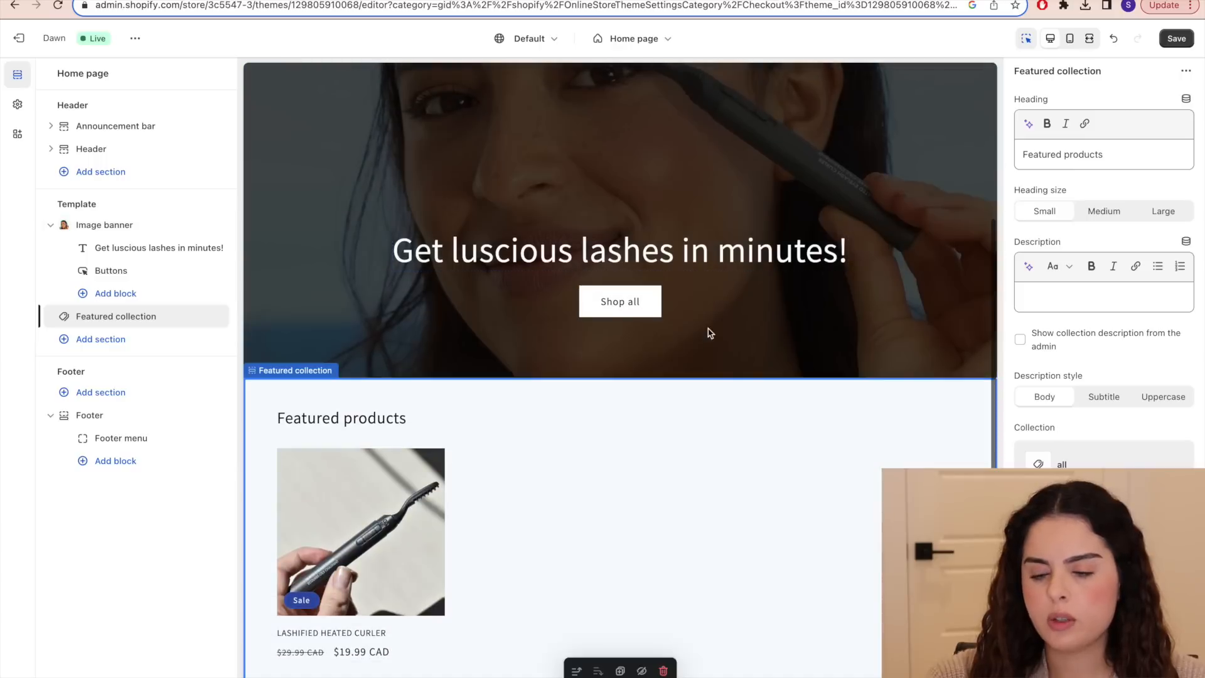
scroll(645, 473, "up", 2)
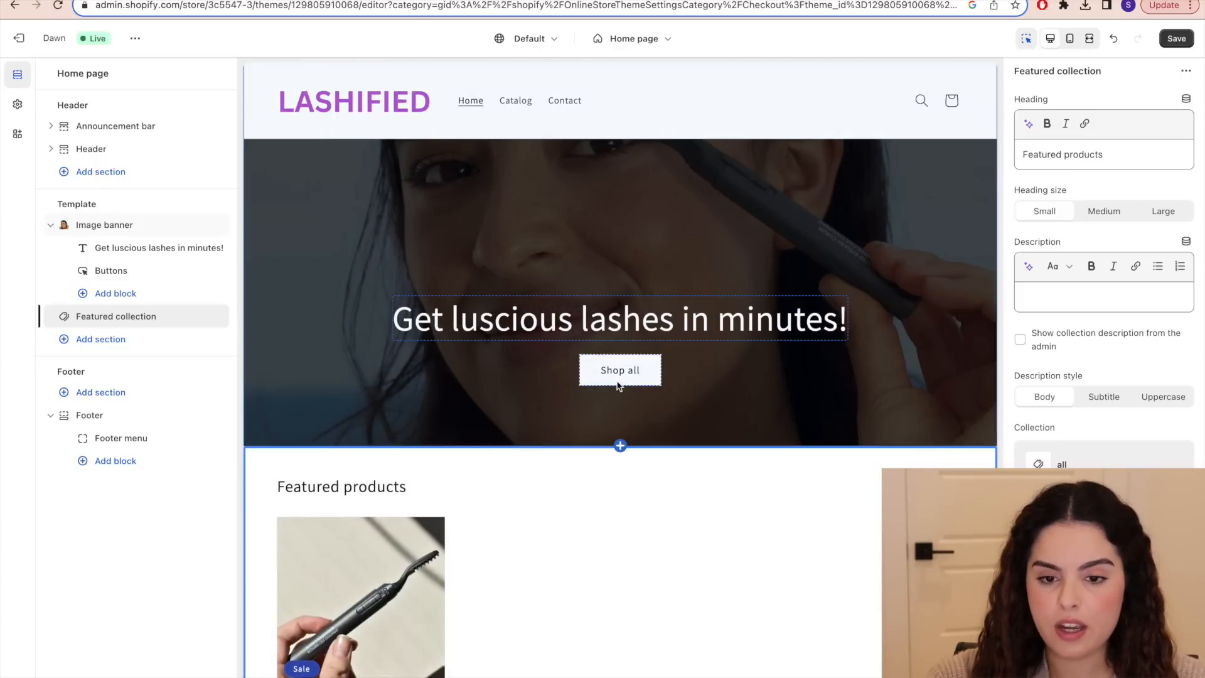
scroll(816, 286, "up", 1)
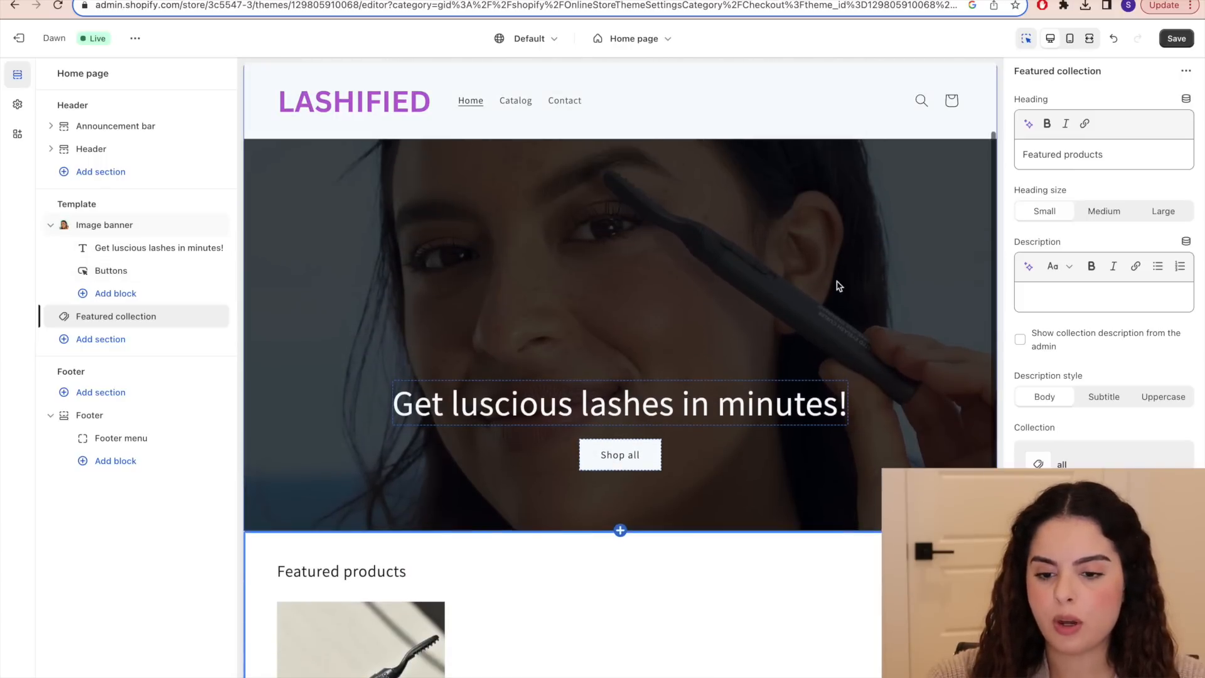
scroll(767, 329, "up", 2)
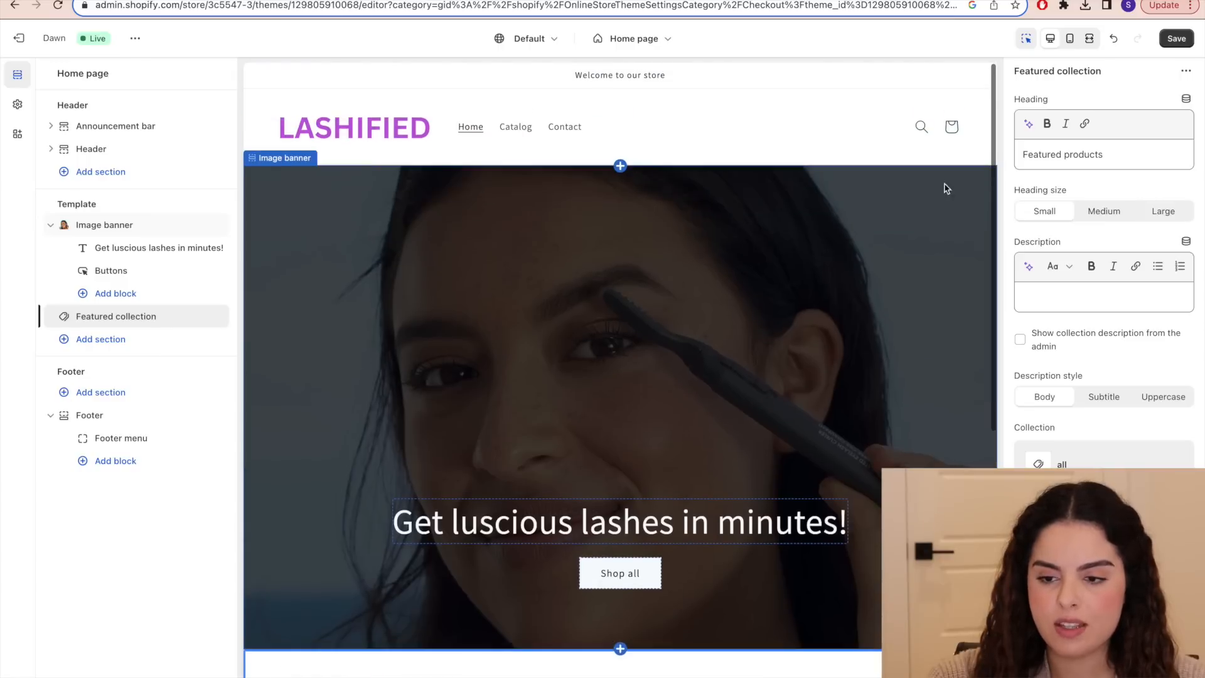
- Check the image banner and featured products in the home page preview, save the theme and exit the theme editor
left_click(789, 304)
scroll(532, 338, "down", 5)
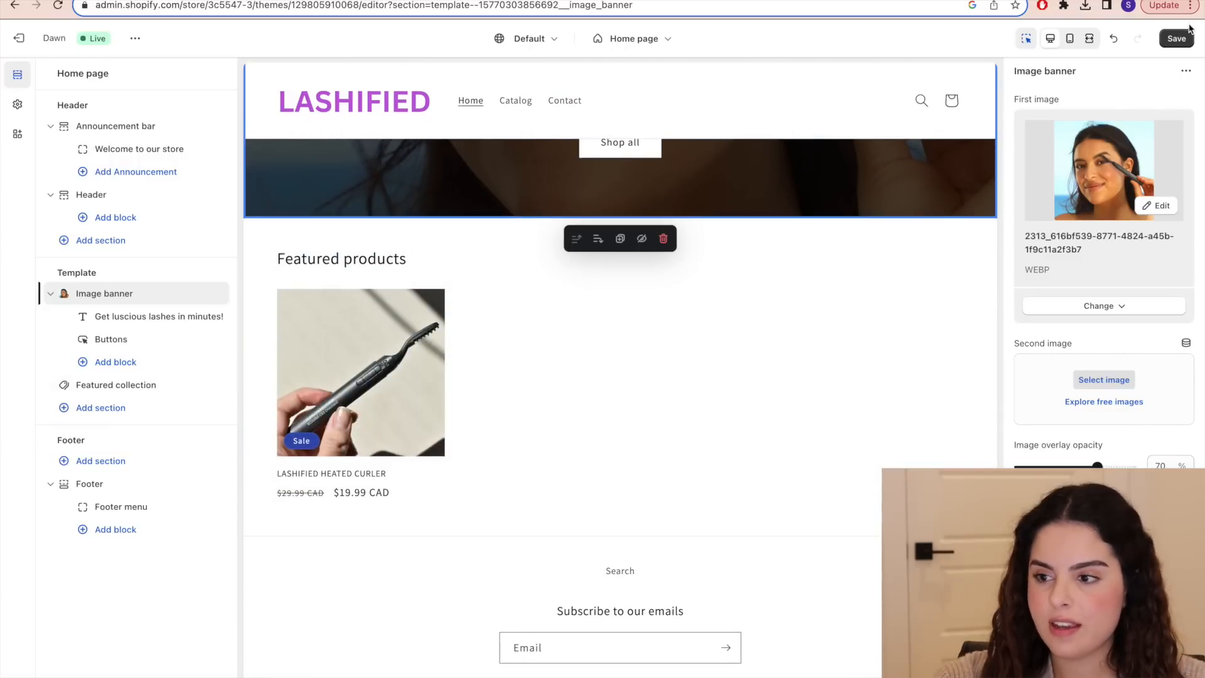
left_click(21, 38)
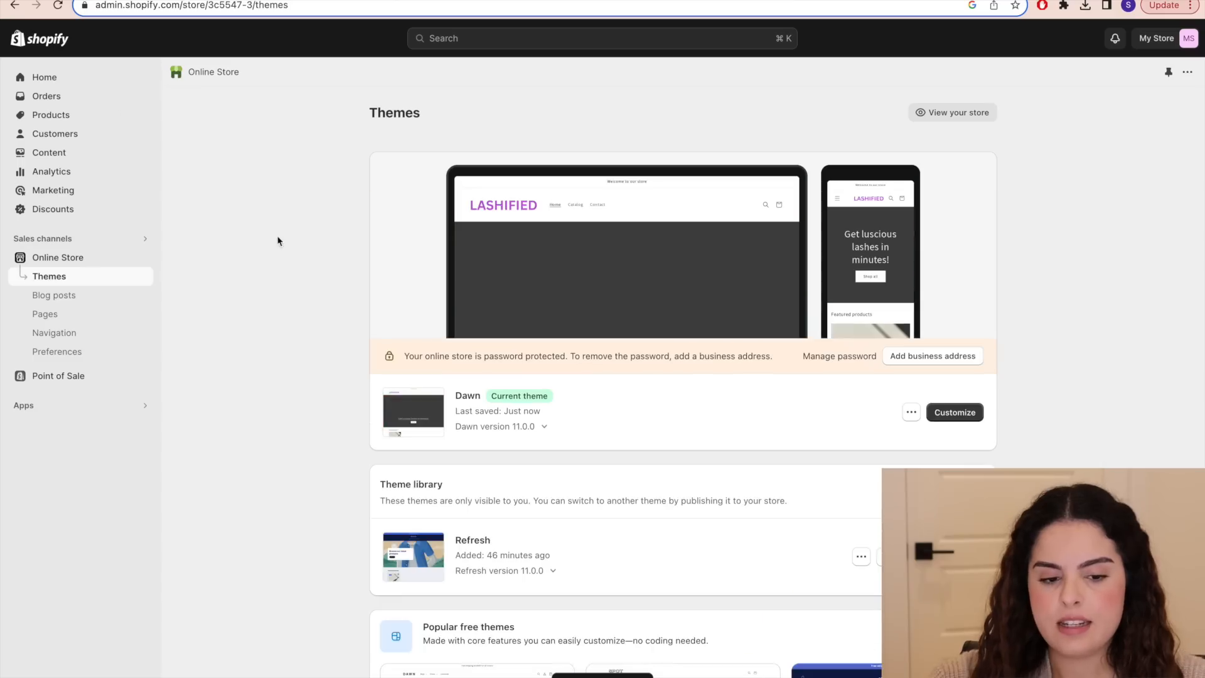
- Open the store settings and change the store name in the profile details to LASHIFIED
left_click(47, 675)
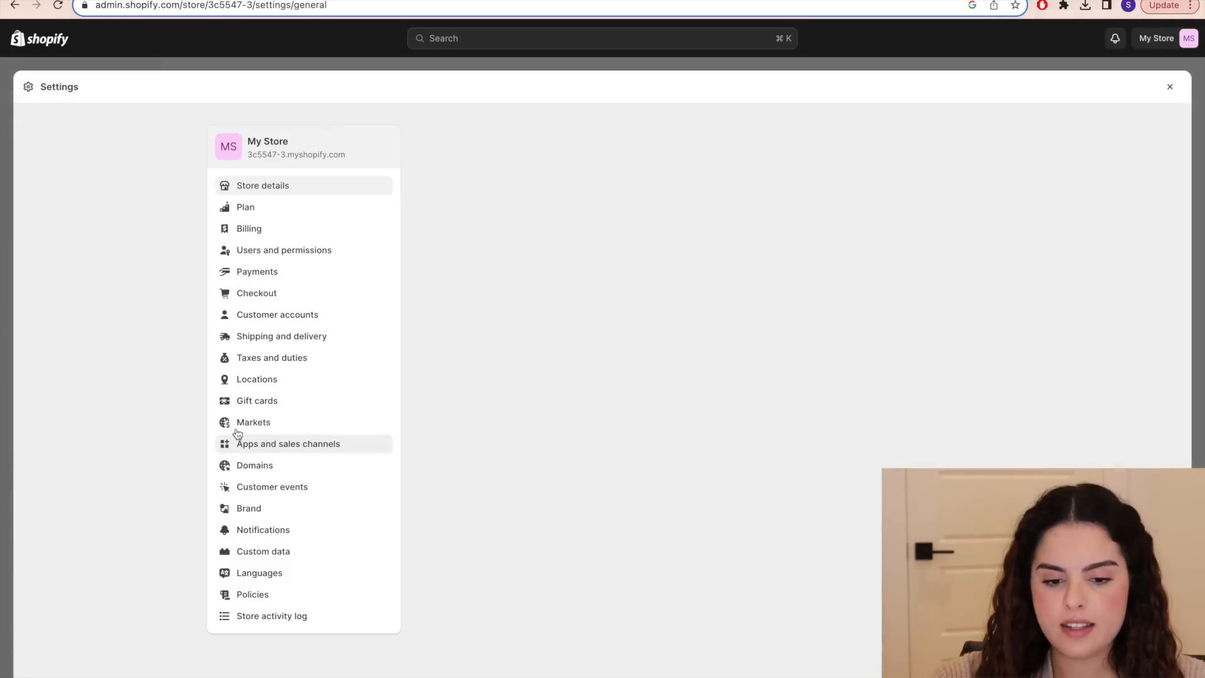
left_click_drag(426, 183, 448, 185)
left_click(981, 182)
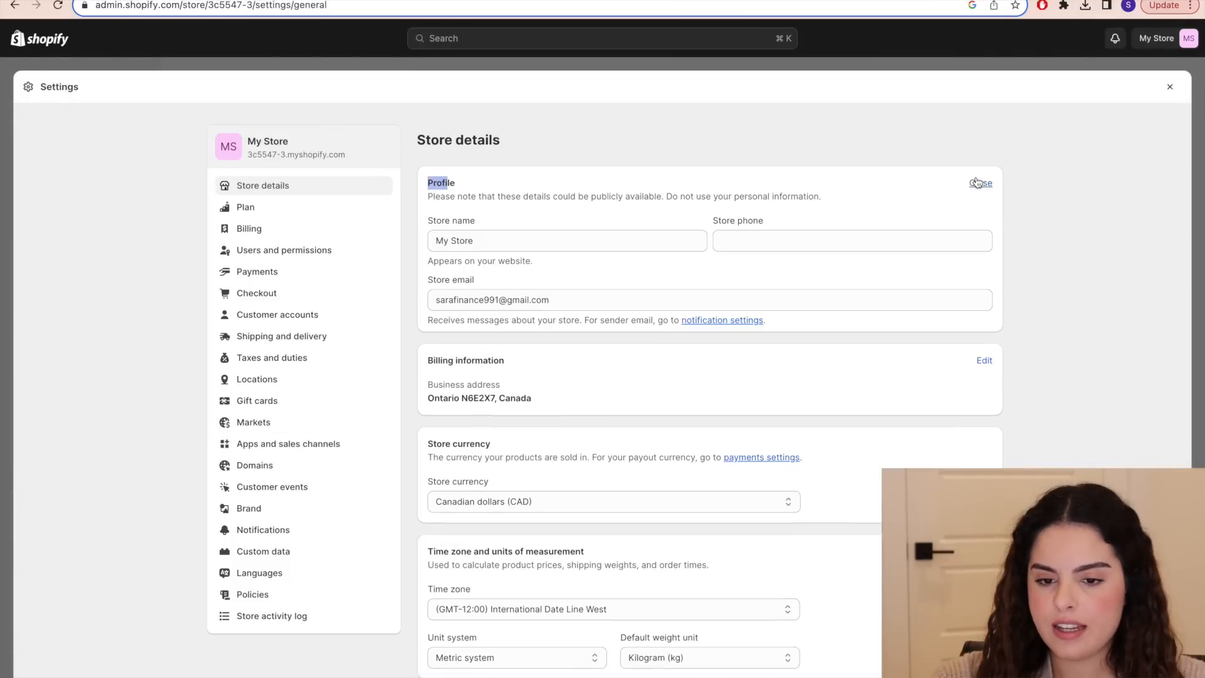
left_click(476, 239)
key("ctrl+a")
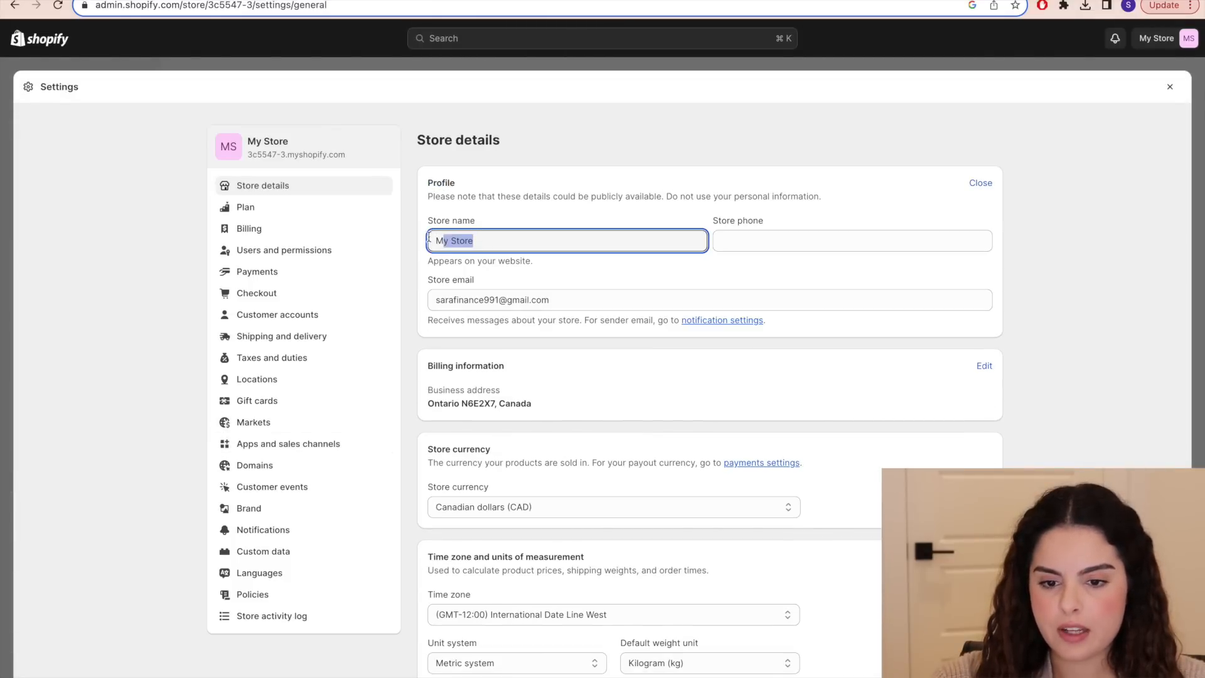
type("LASHIFIED")
- Review the store email and the business address on the store details page
left_click_drag(552, 304, 502, 306)
key("ctrl+a")
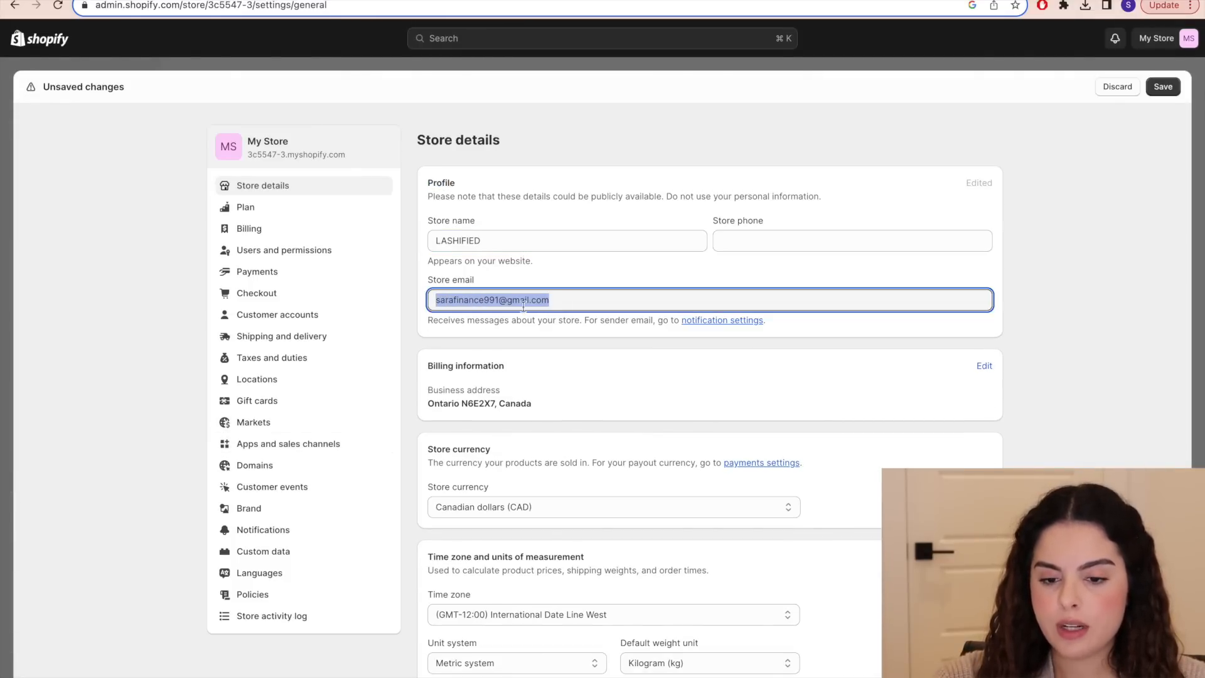
left_click(571, 303)
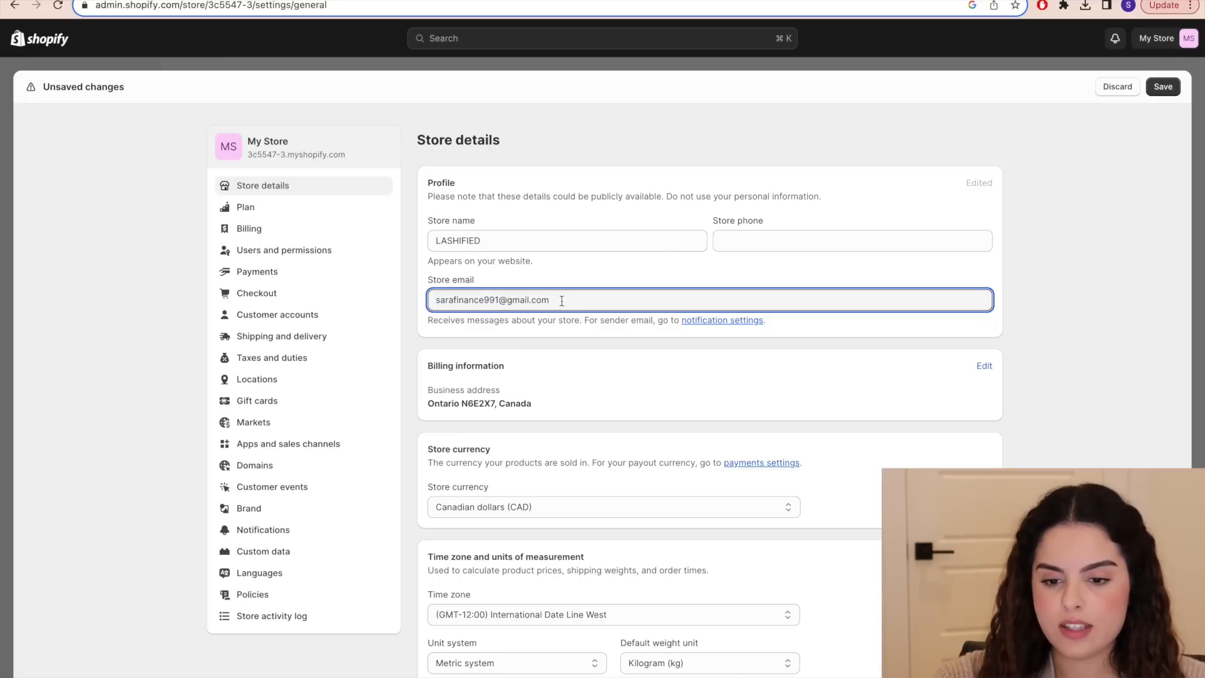
left_click_drag(561, 300, 426, 305)
left_click(543, 342)
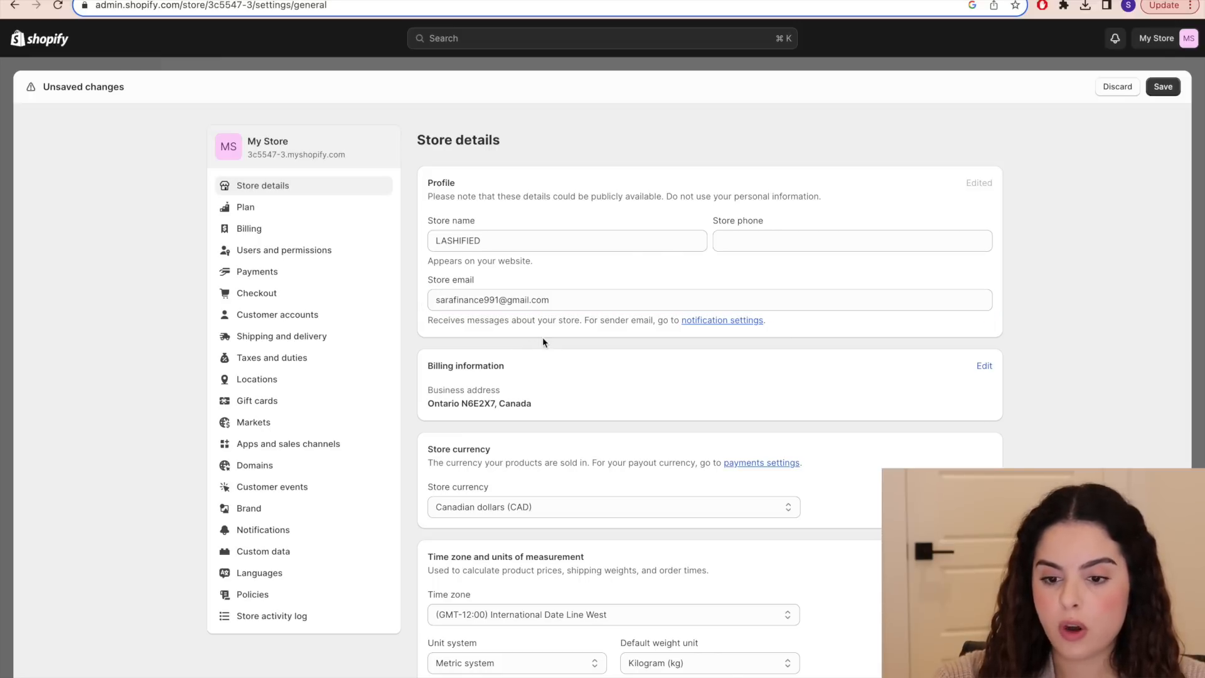
left_click(560, 308)
triple_click(455, 307)
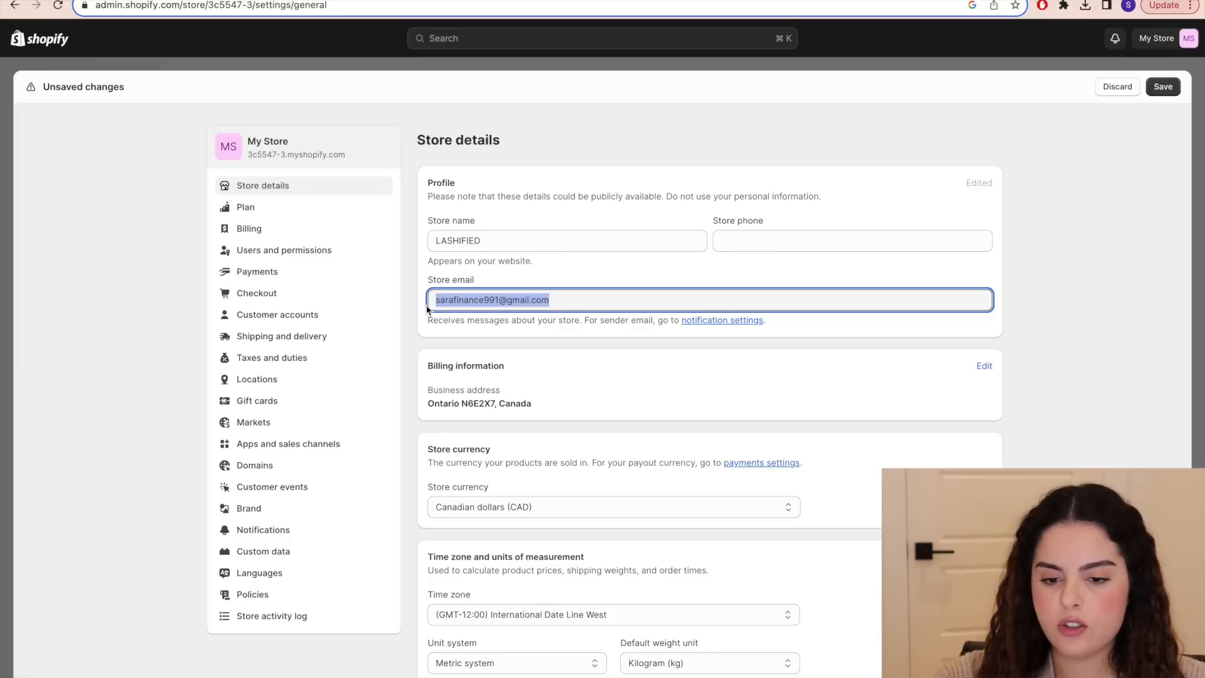
left_click(512, 342)
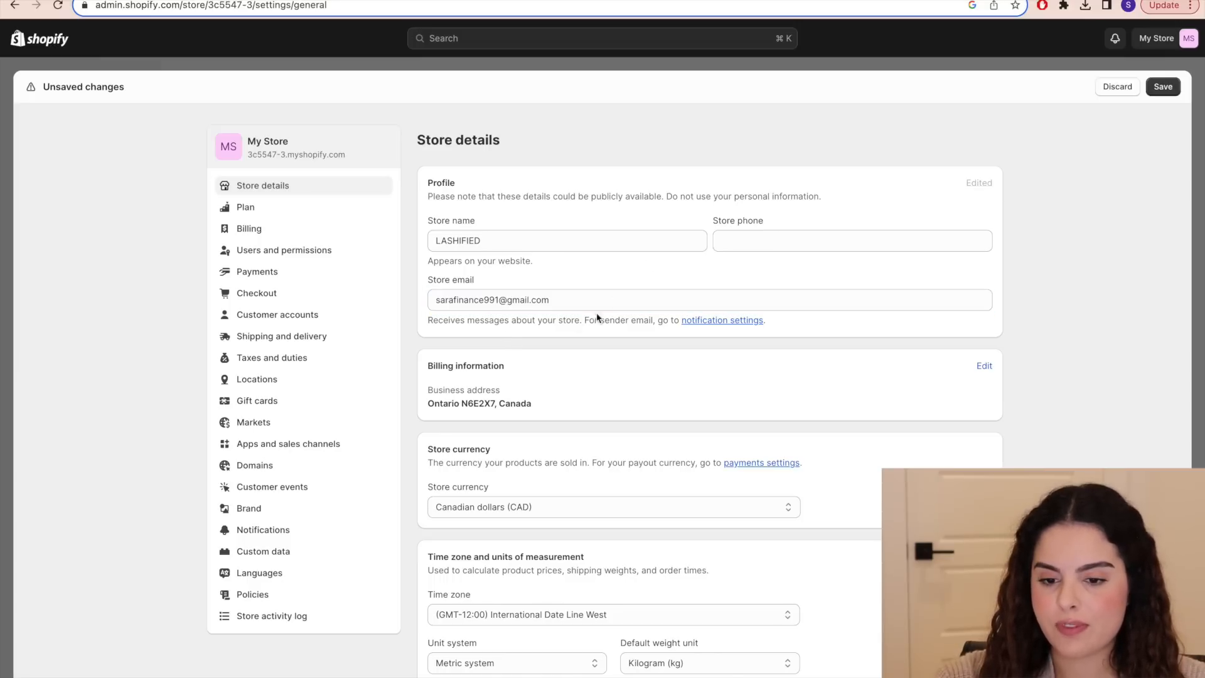
scroll(560, 316, "down", 1)
left_click_drag(533, 369, 421, 322)
left_click(529, 366)
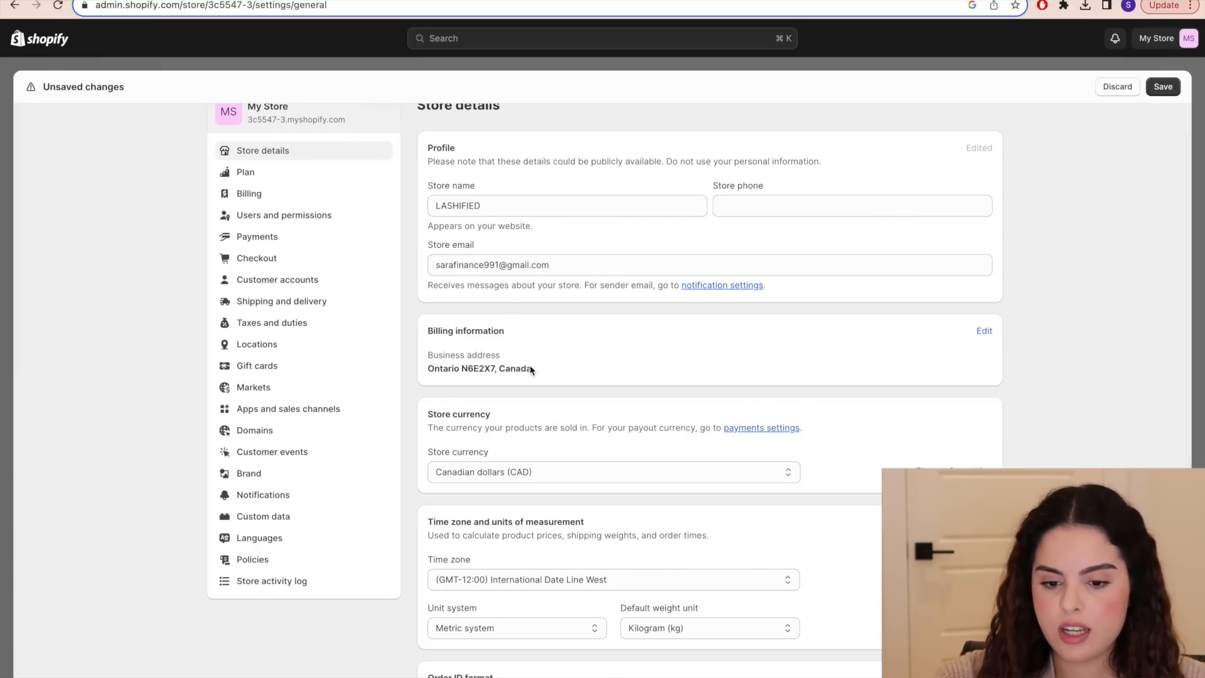
- Set the store currency to US dollars (USD)
scroll(527, 365, "down", 2)
left_click(527, 366)
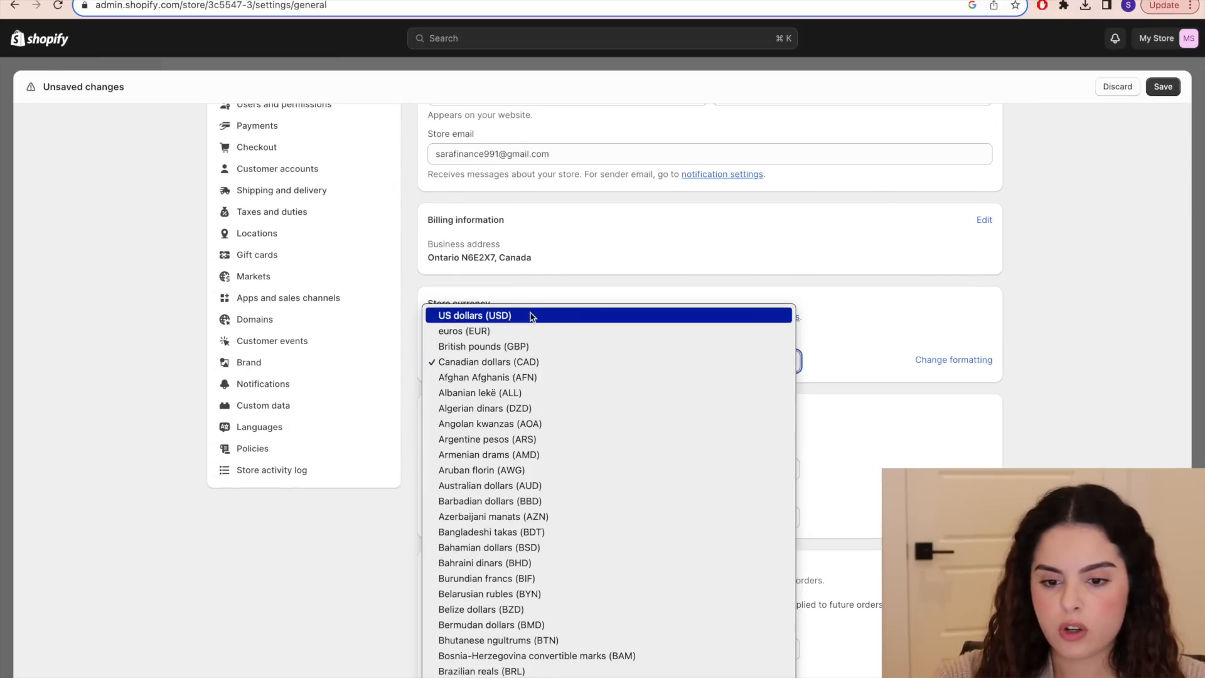
left_click(532, 315)
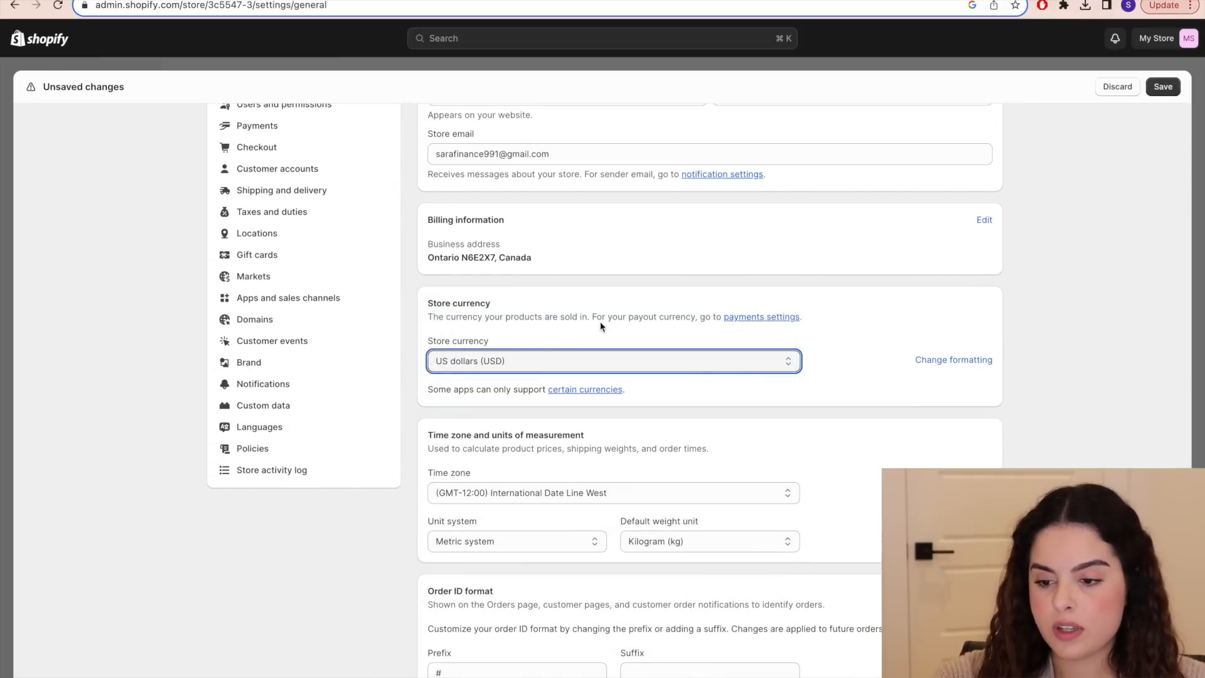
- Fill in the business address in the billing information and save the store details
scroll(606, 330, "down", 2)
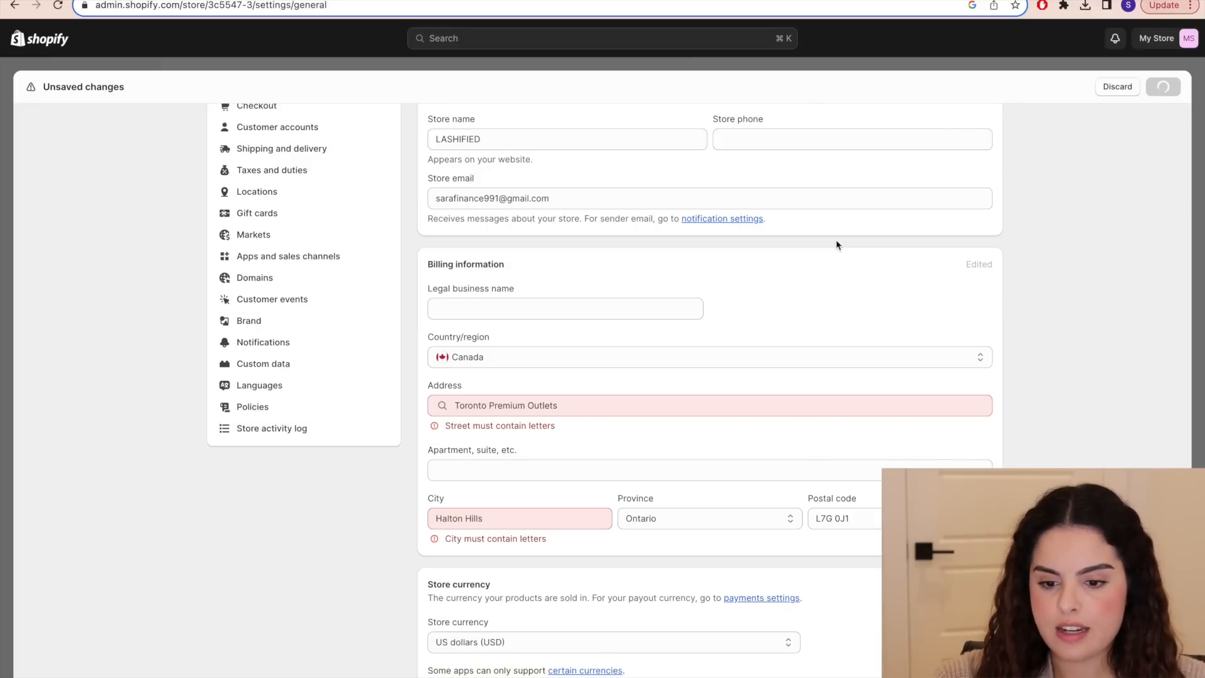
scroll(657, 473, "down", 5)
scroll(657, 473, "up", 5)
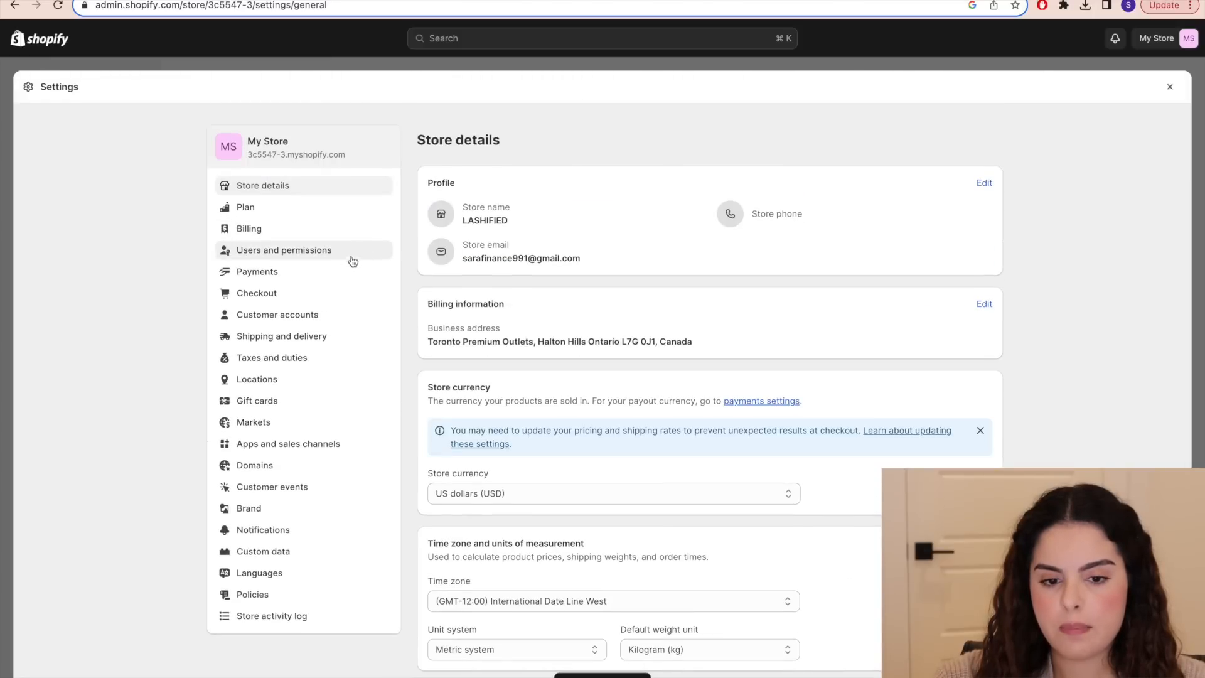
- Activate Shopify Payments in the payment settings and submit the account setup form with its business, personal and banking details
left_click(336, 274)
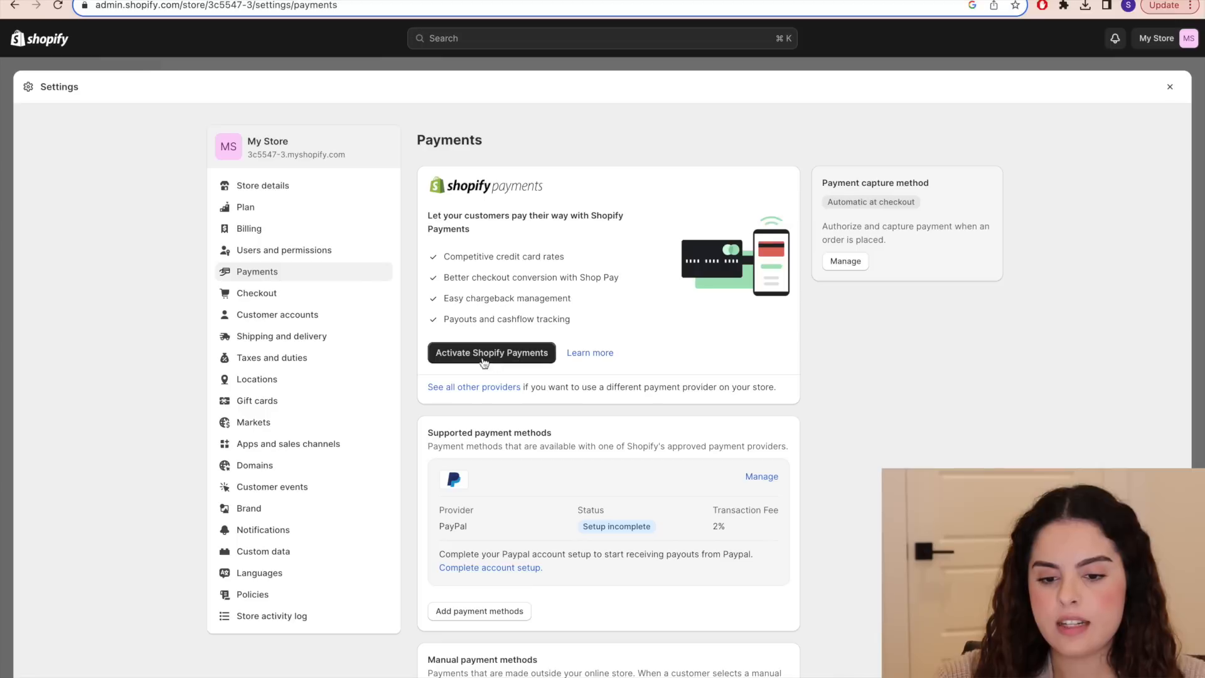
left_click(524, 362)
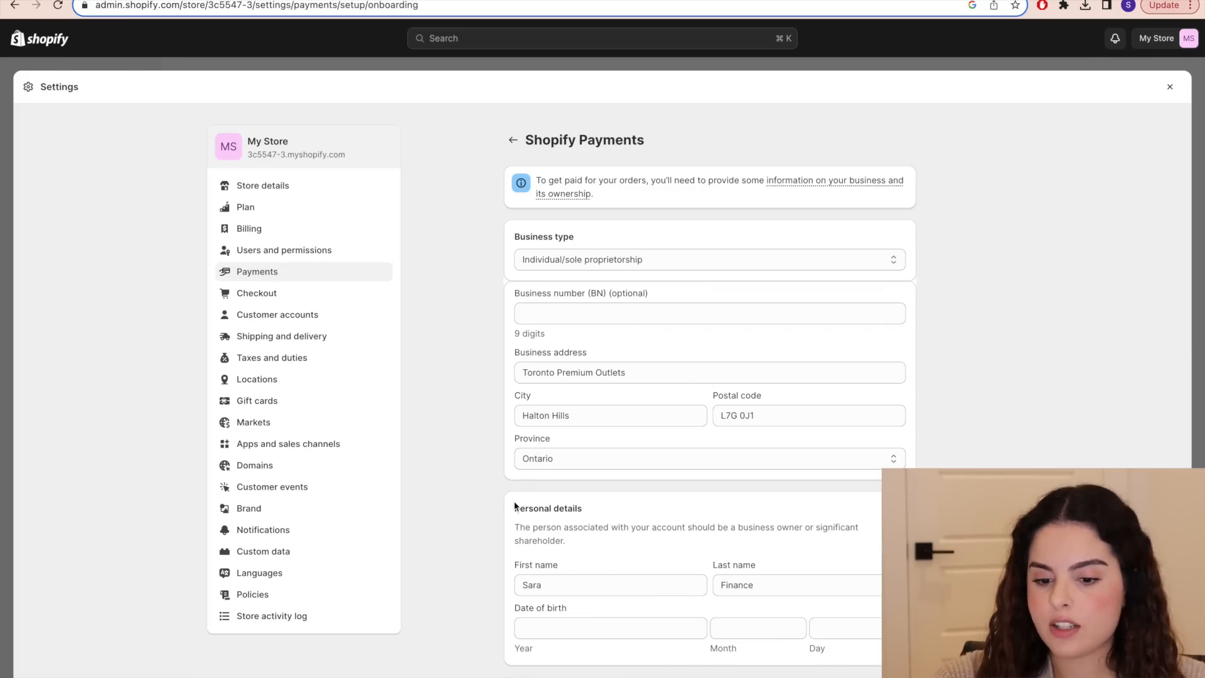
scroll(515, 506, "down", 10)
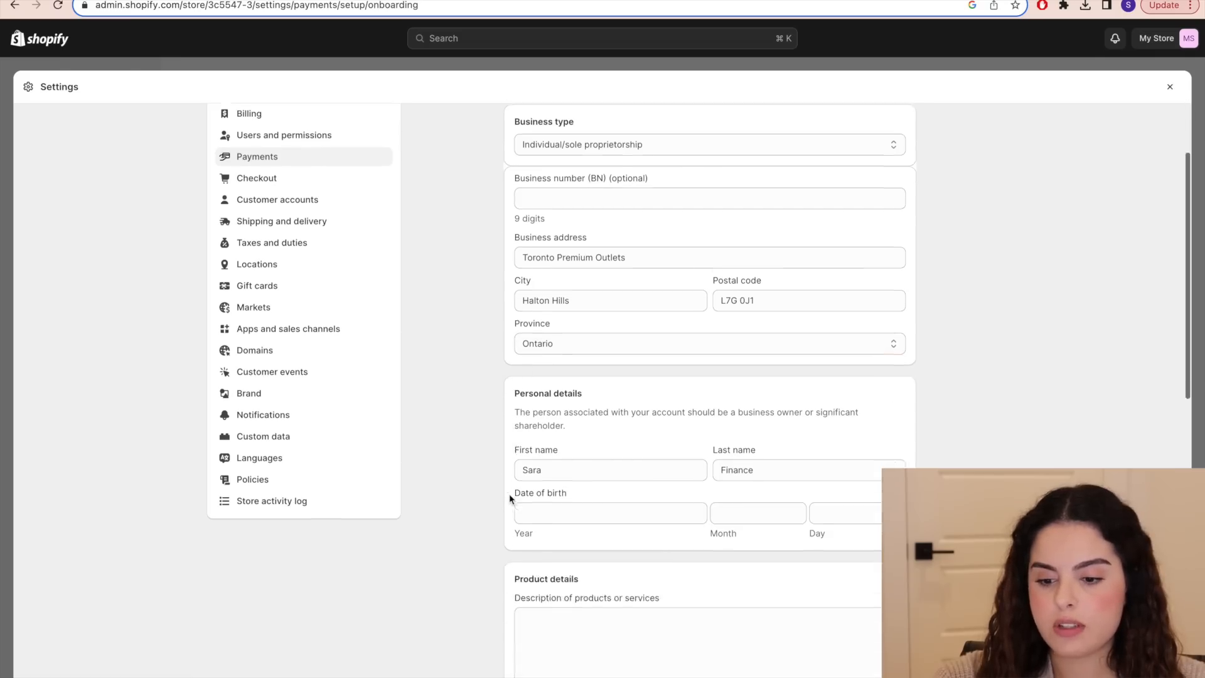
scroll(529, 549, "down", 4)
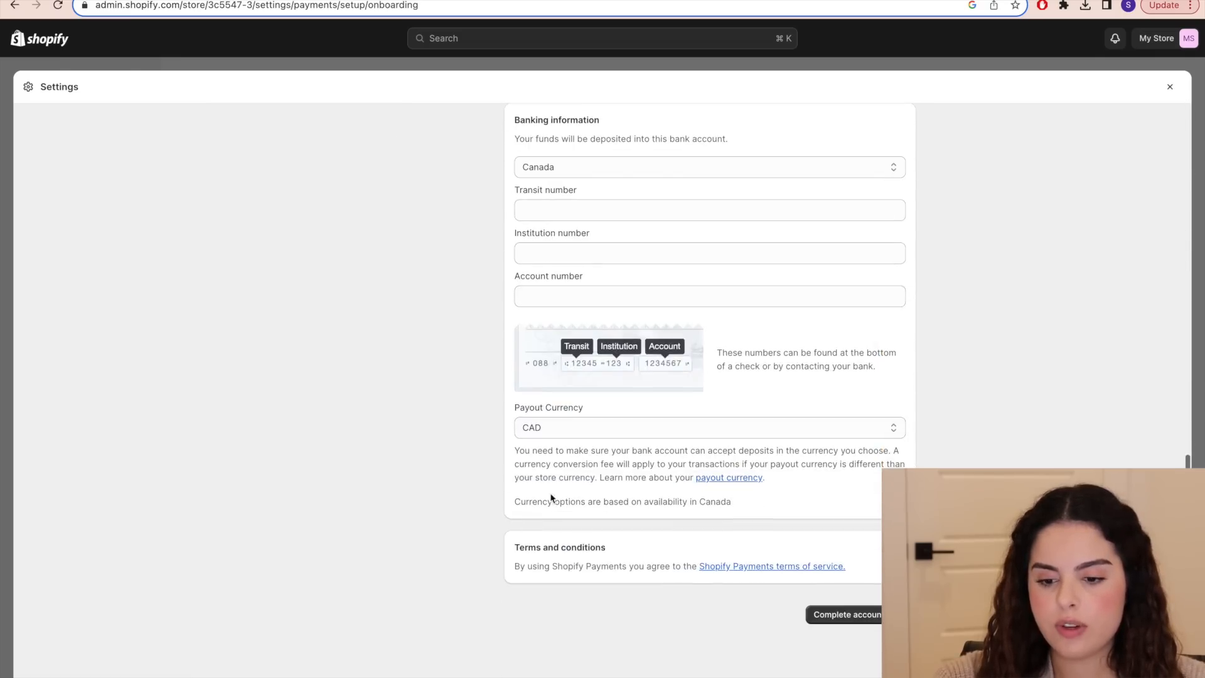
scroll(704, 344, "up", 10)
scroll(758, 388, "down", 7)
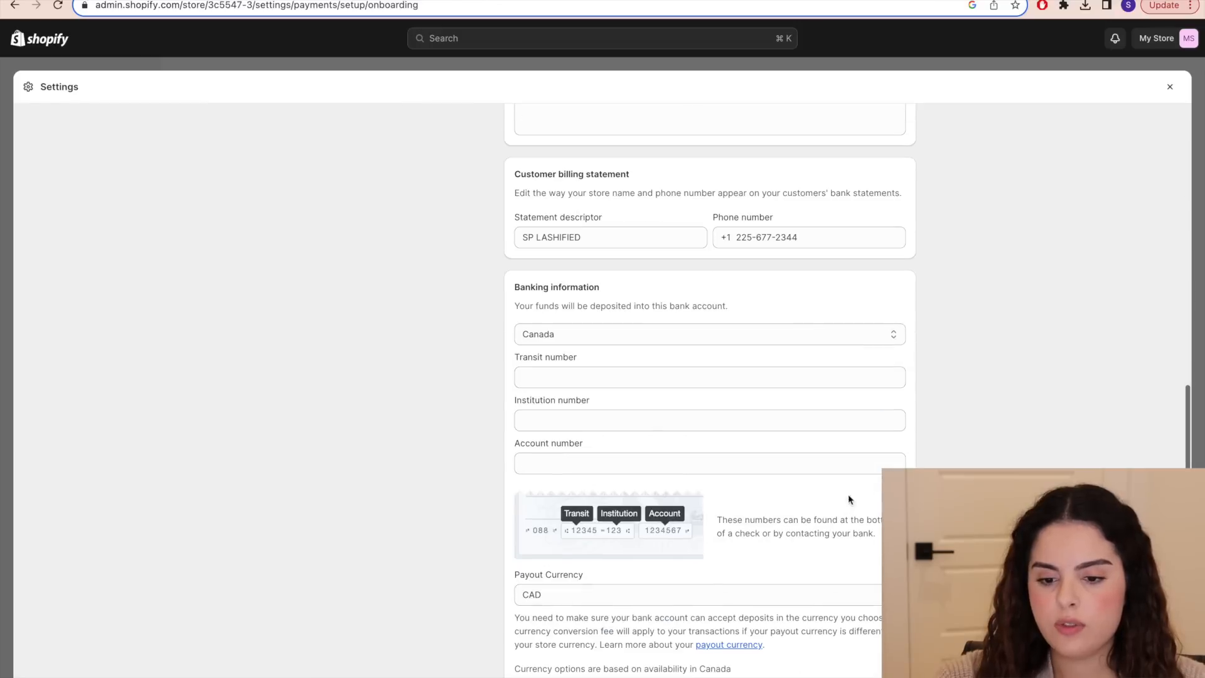
scroll(668, 304, "down", 3)
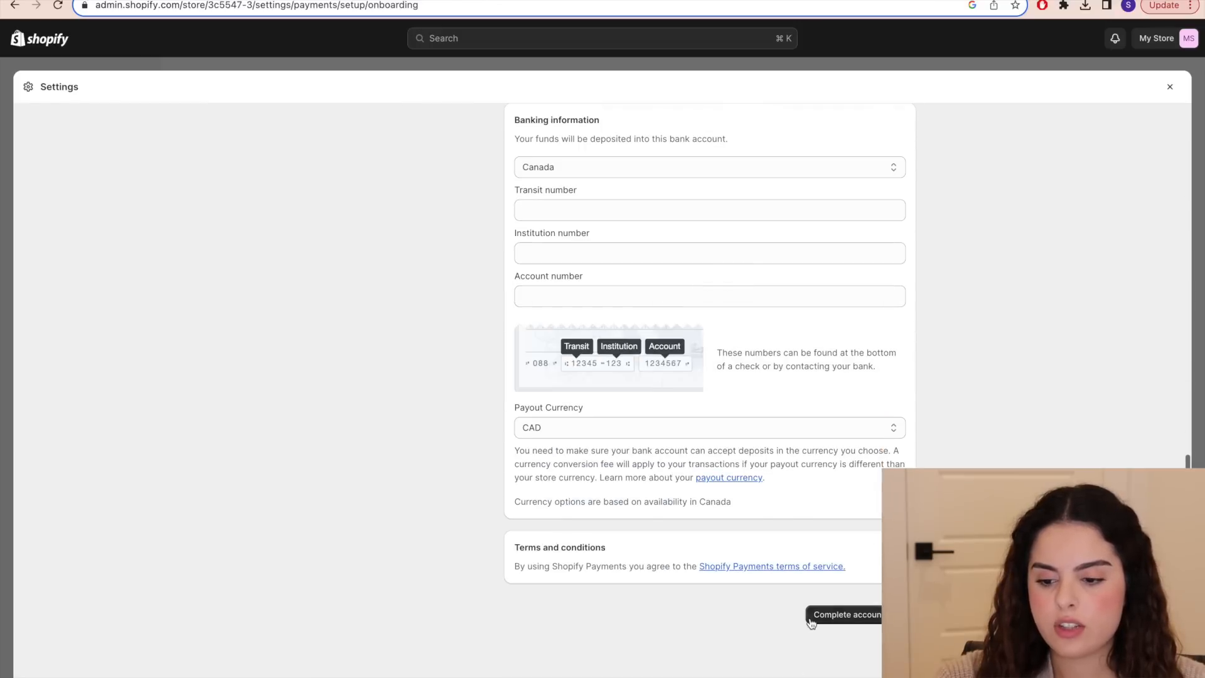
left_click(845, 618)
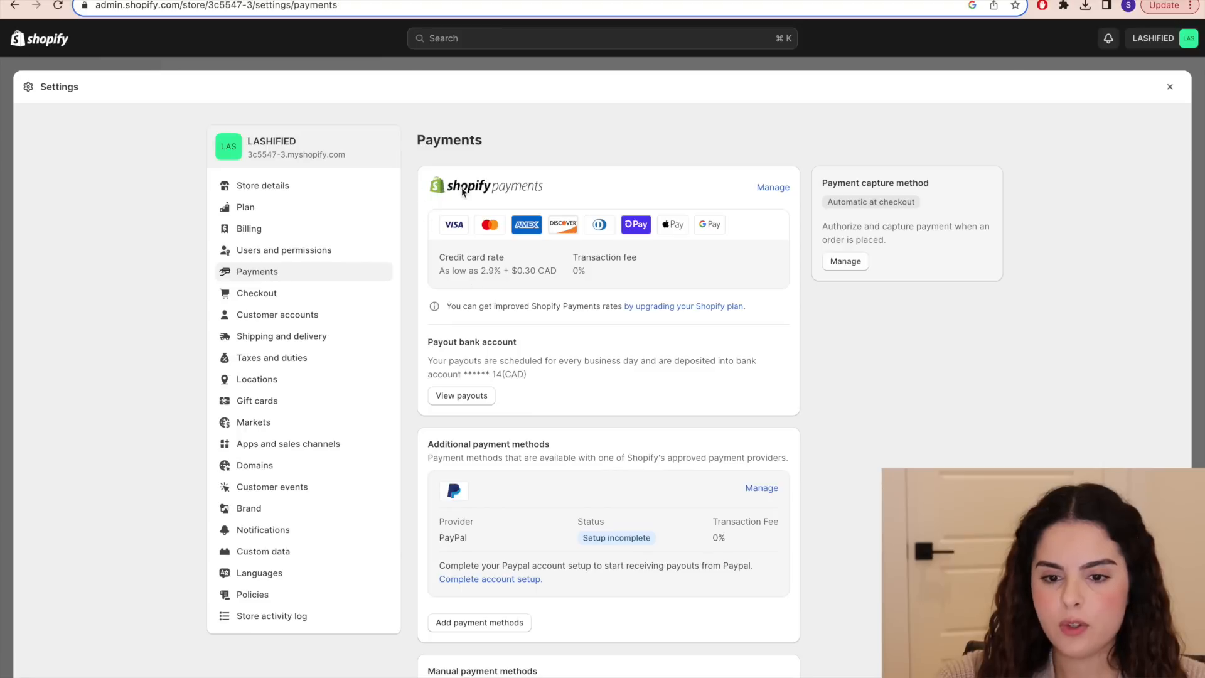
- Review the Shopify Payments section, the PayPal account setup and the manual payment methods in the payment settings
left_click_drag(434, 191, 561, 199)
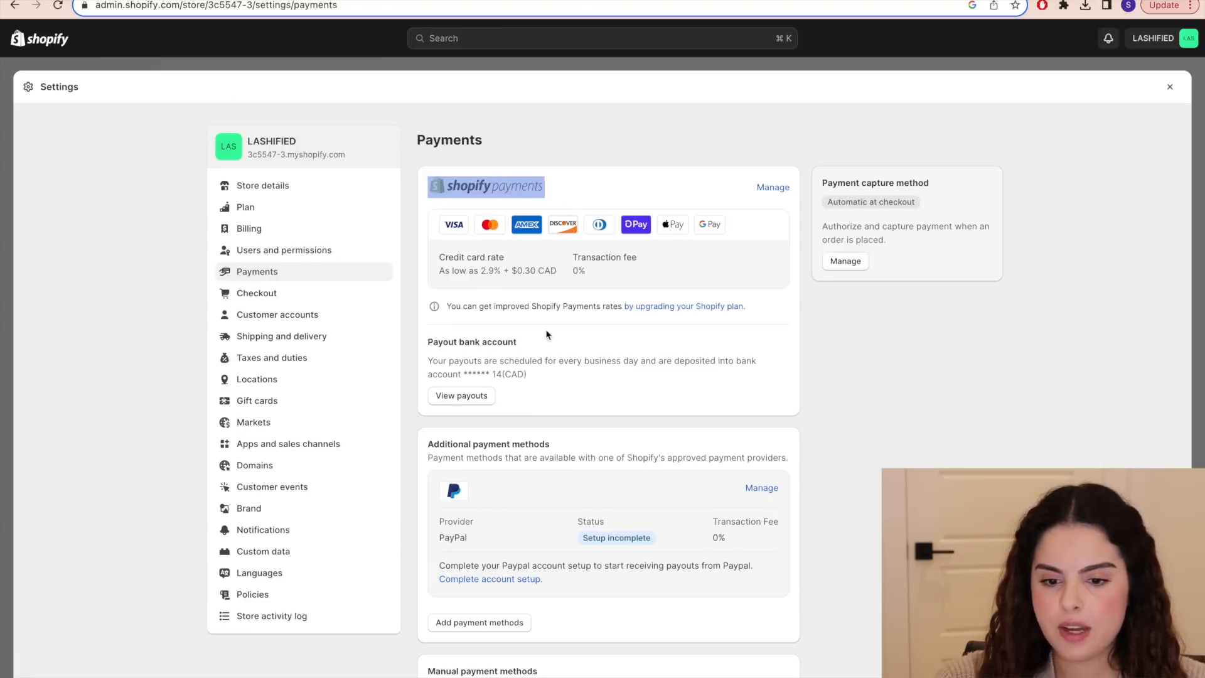
scroll(608, 336, "down", 2)
left_click_drag(606, 351, 431, 362)
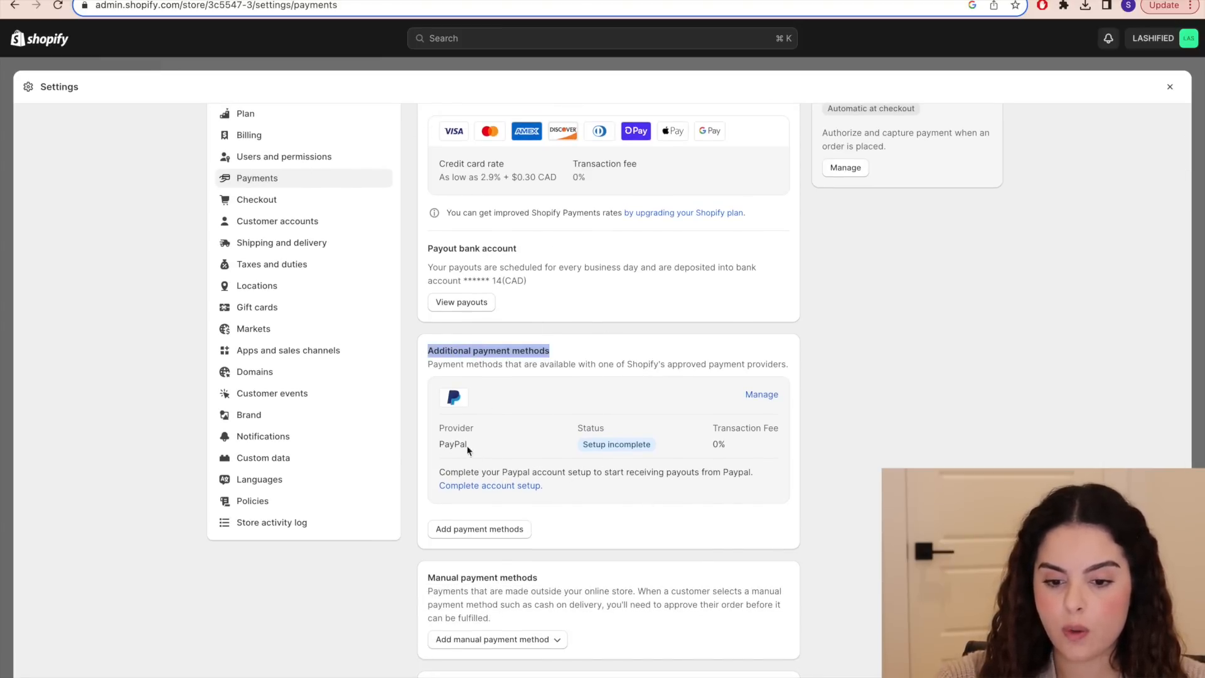
left_click(545, 414)
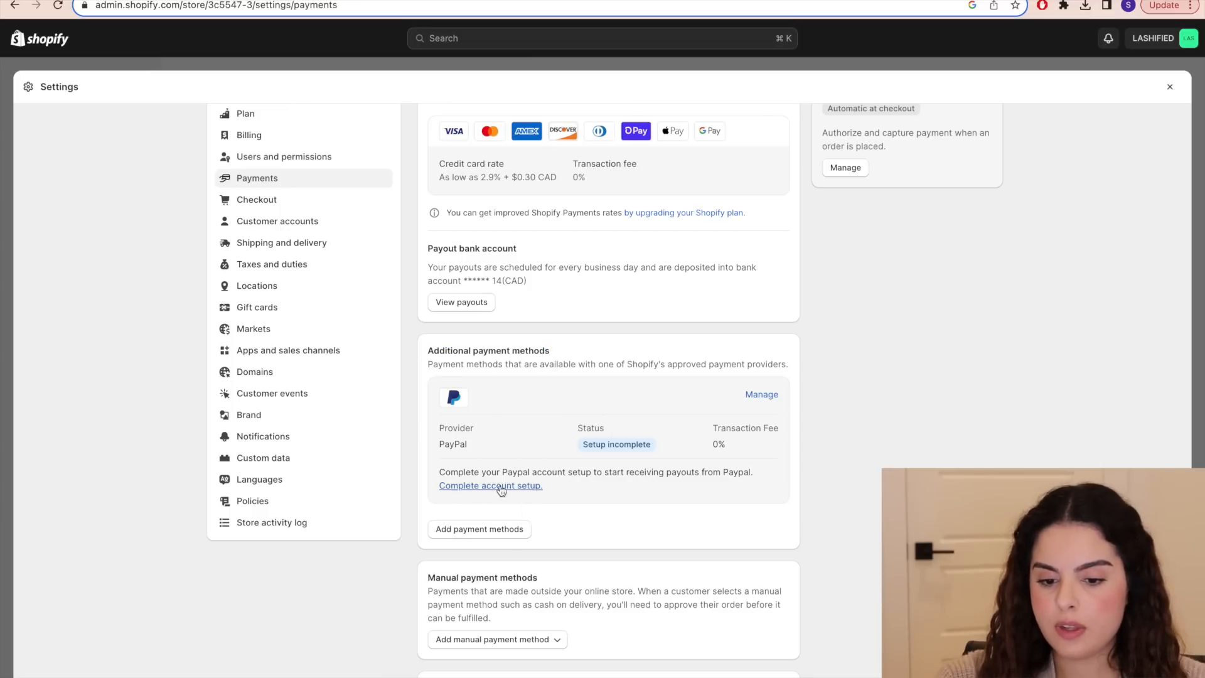
left_click(505, 487)
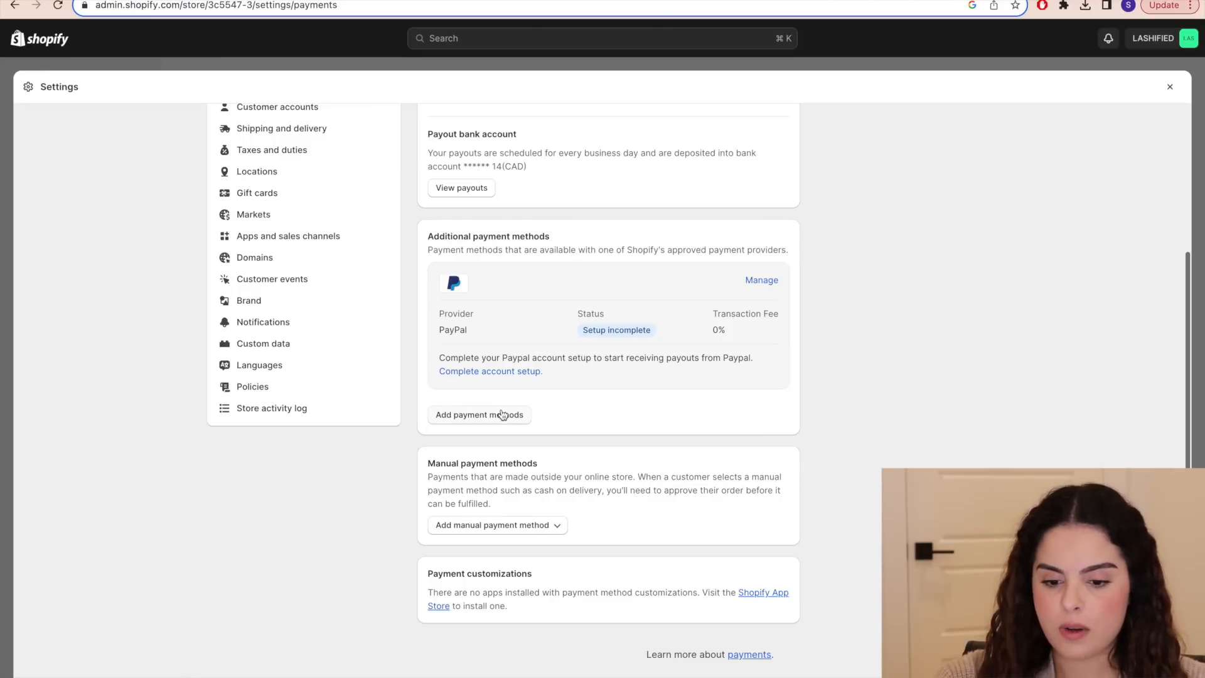
scroll(500, 417, "up", 3)
scroll(501, 417, "down", 4)
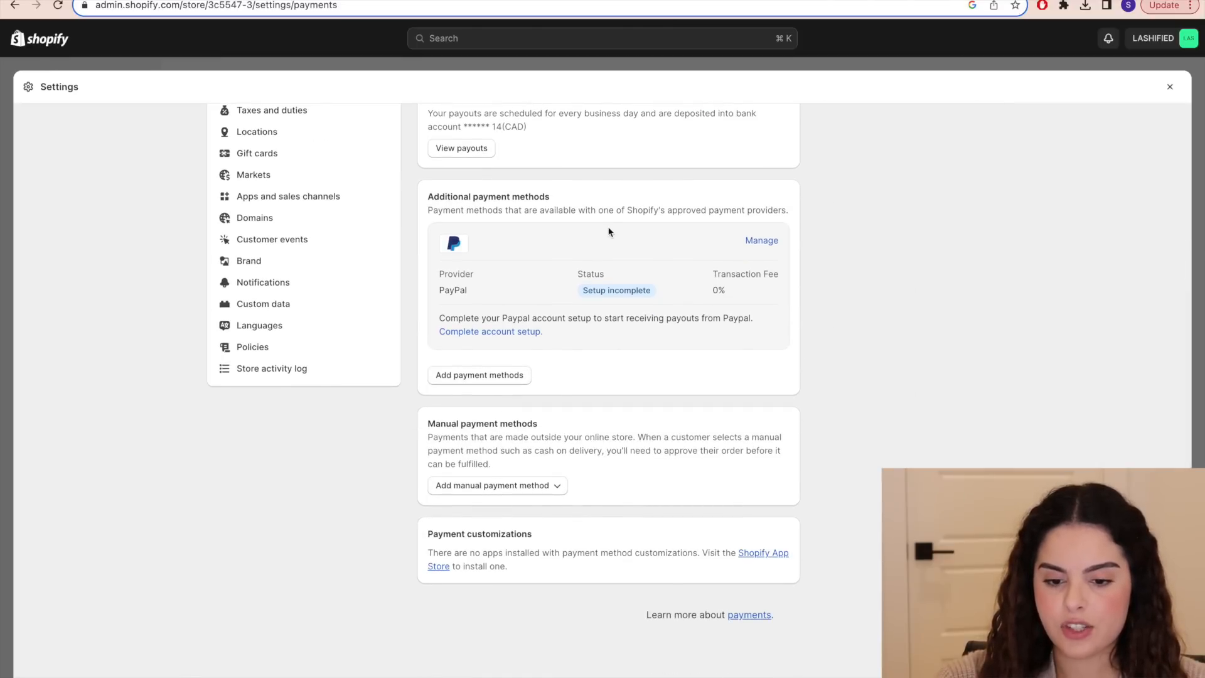
scroll(608, 231, "up", 4)
- Turn on the Preselected option for email marketing in the checkout settings and save
left_click(276, 299)
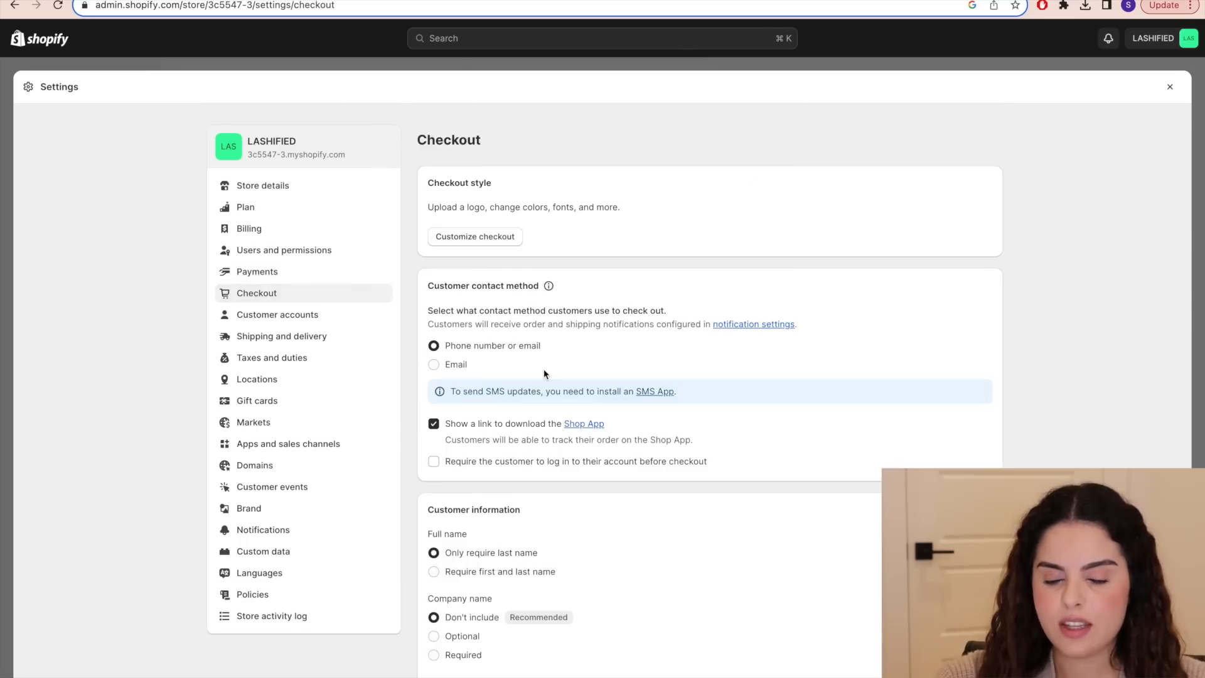
scroll(546, 377, "down", 10)
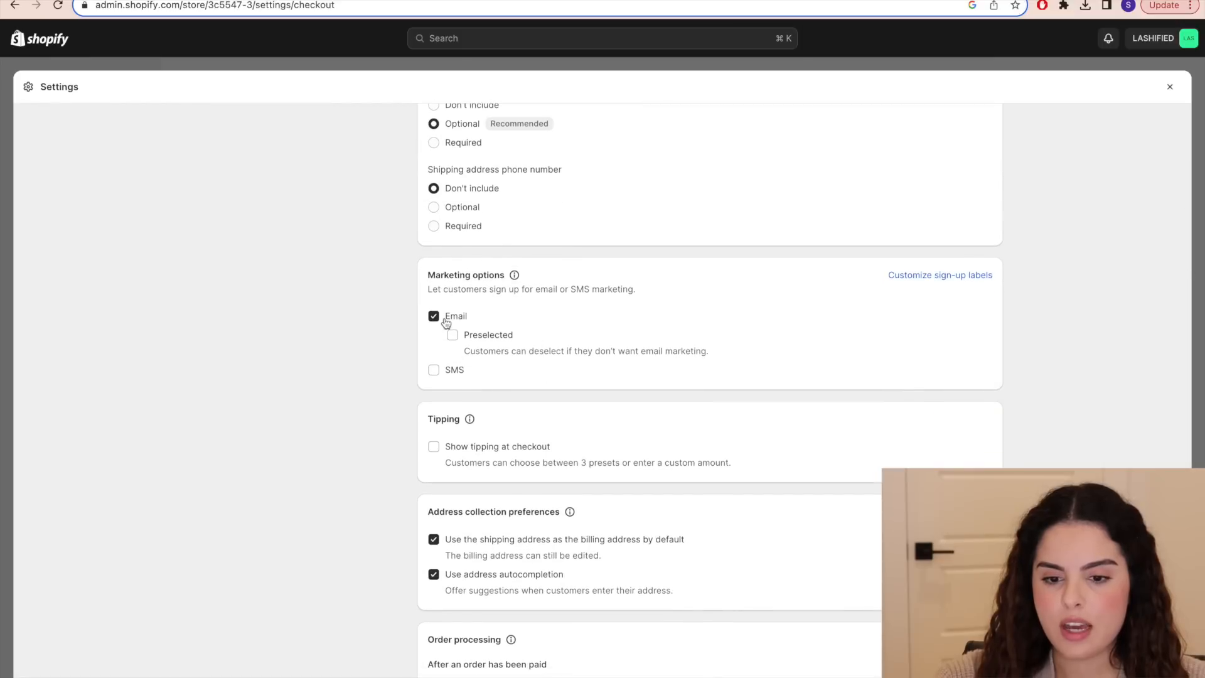
left_click(453, 337)
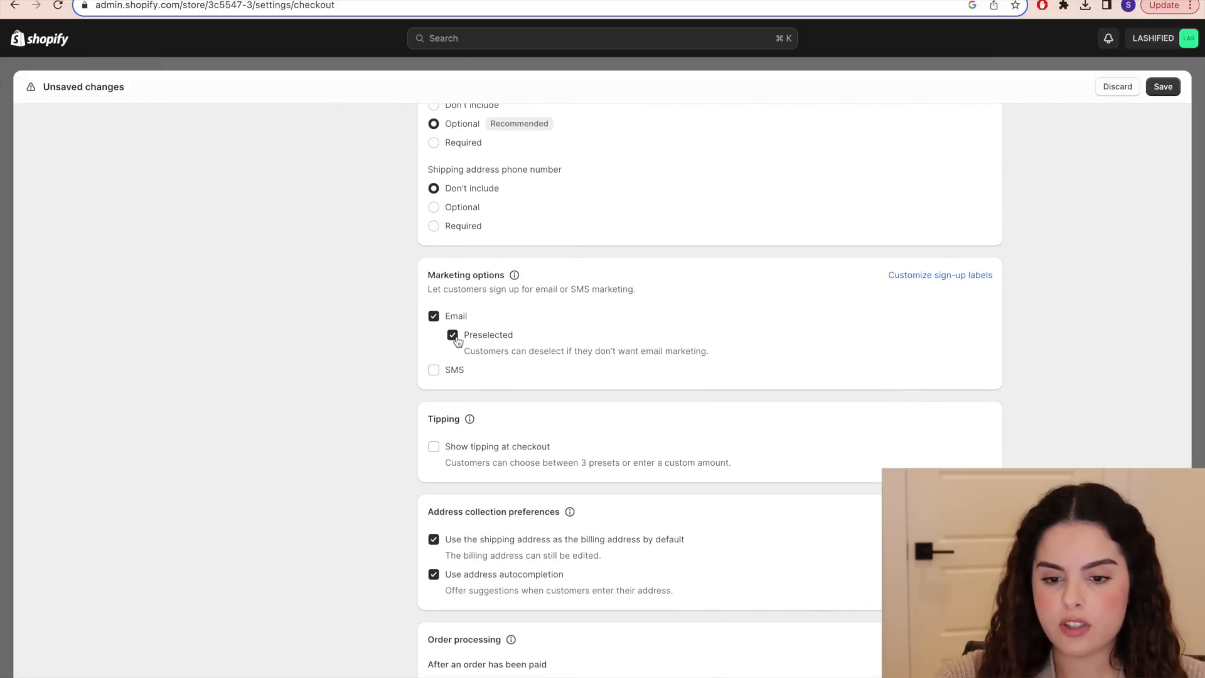
left_click(1163, 87)
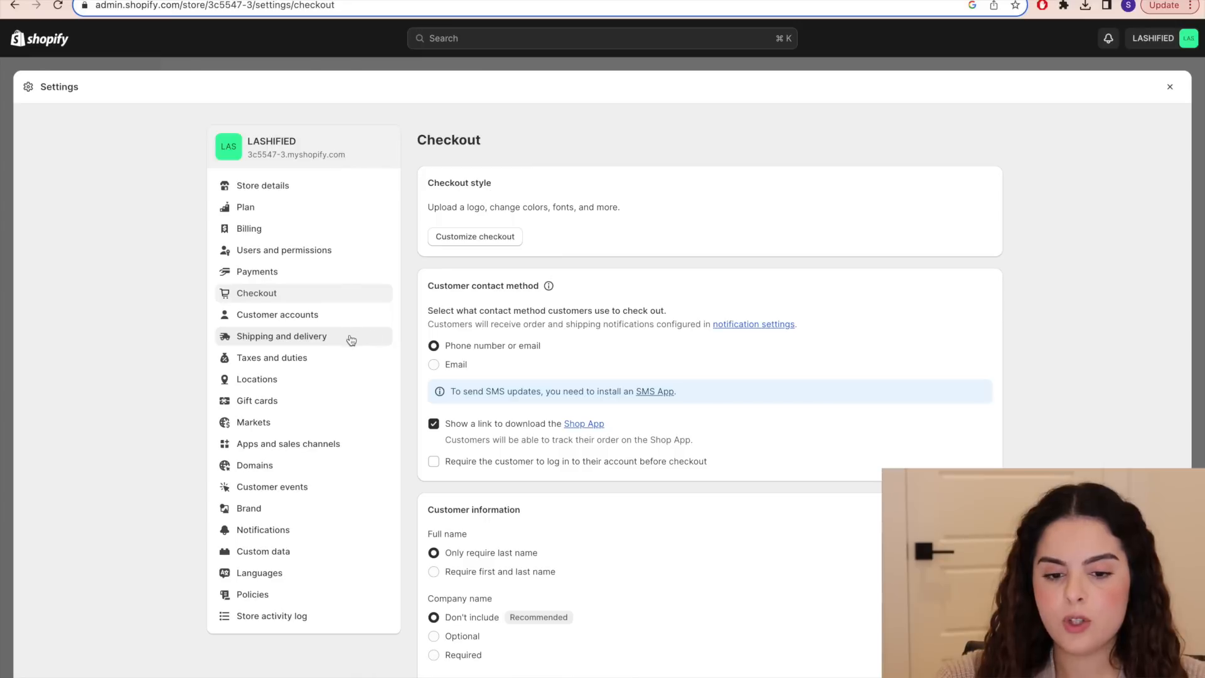
- Open the General shipping profile in the shipping and delivery settings and delete all existing Domestic zone rates
left_click(350, 339)
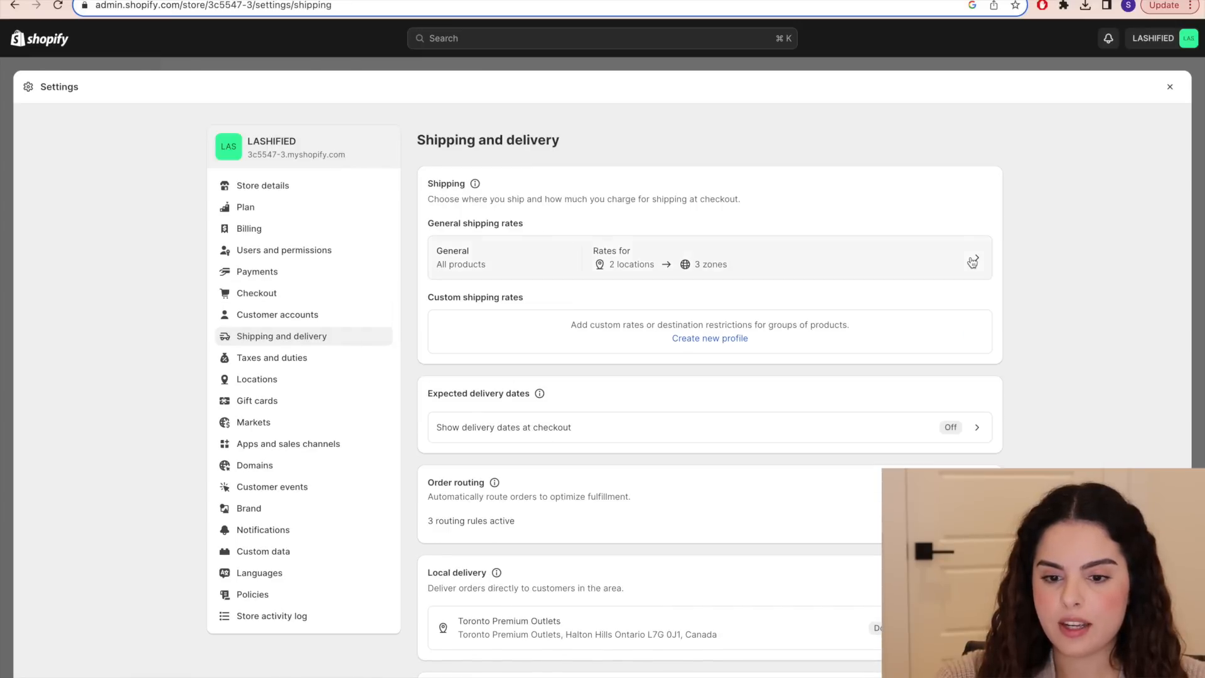
left_click(971, 262)
scroll(608, 498, "down", 10)
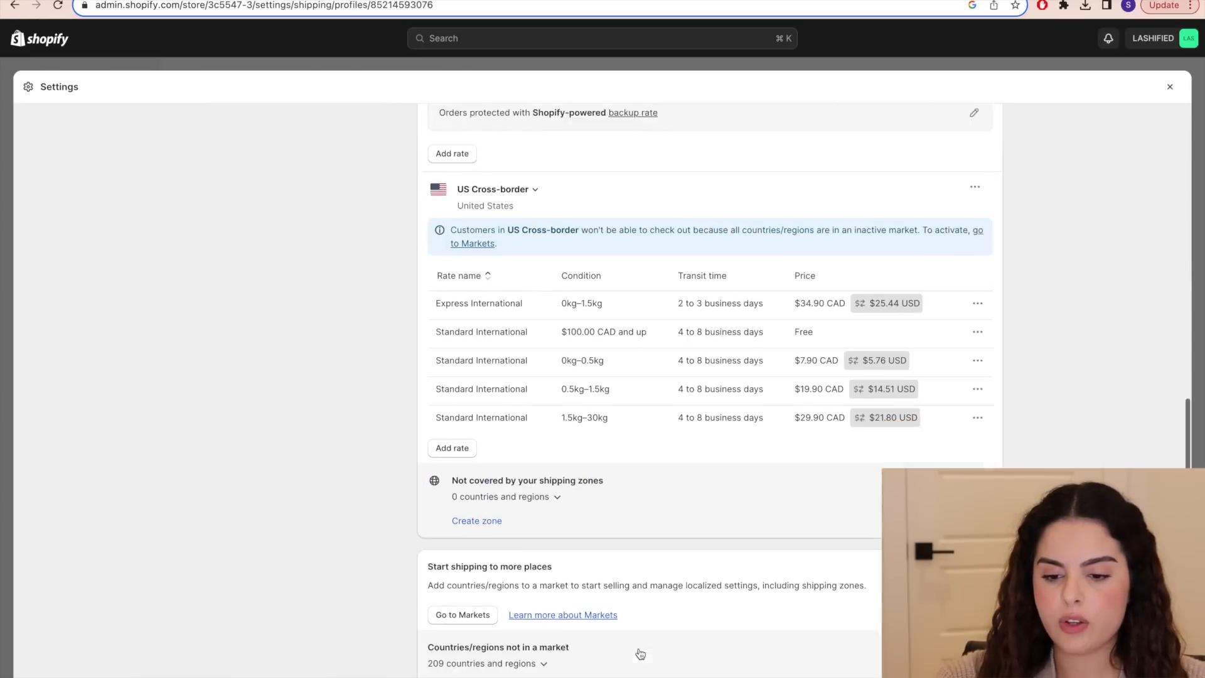
scroll(673, 484, "up", 10)
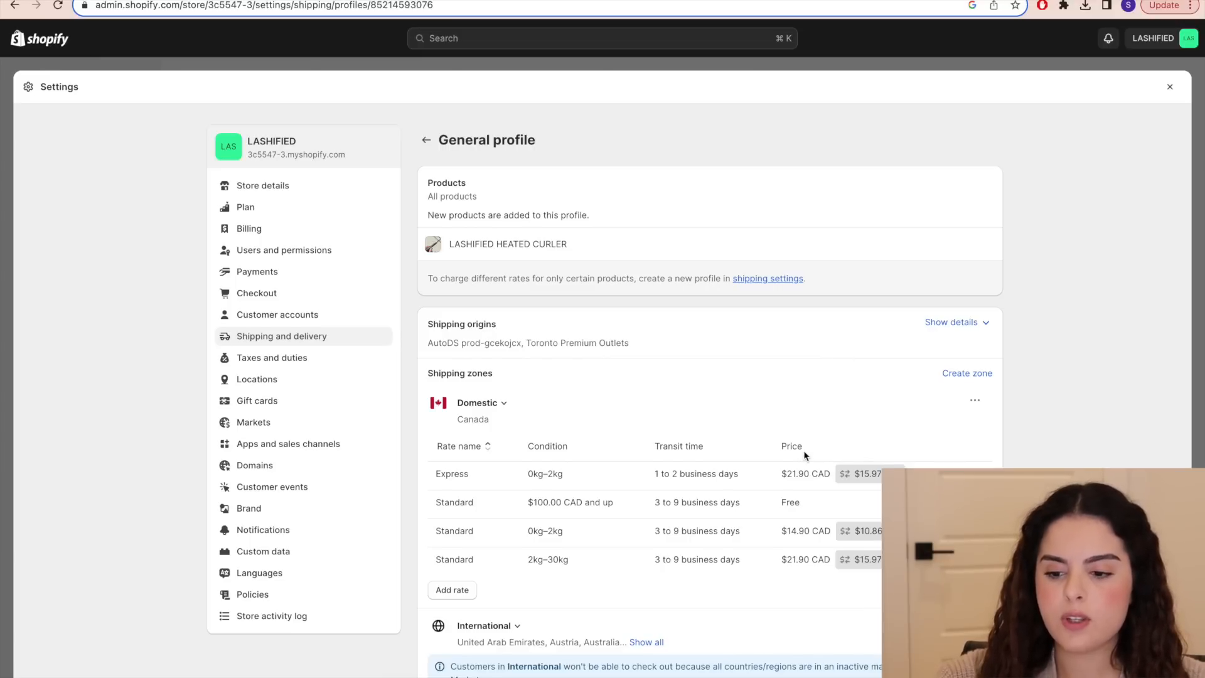
scroll(805, 454, "down", 1)
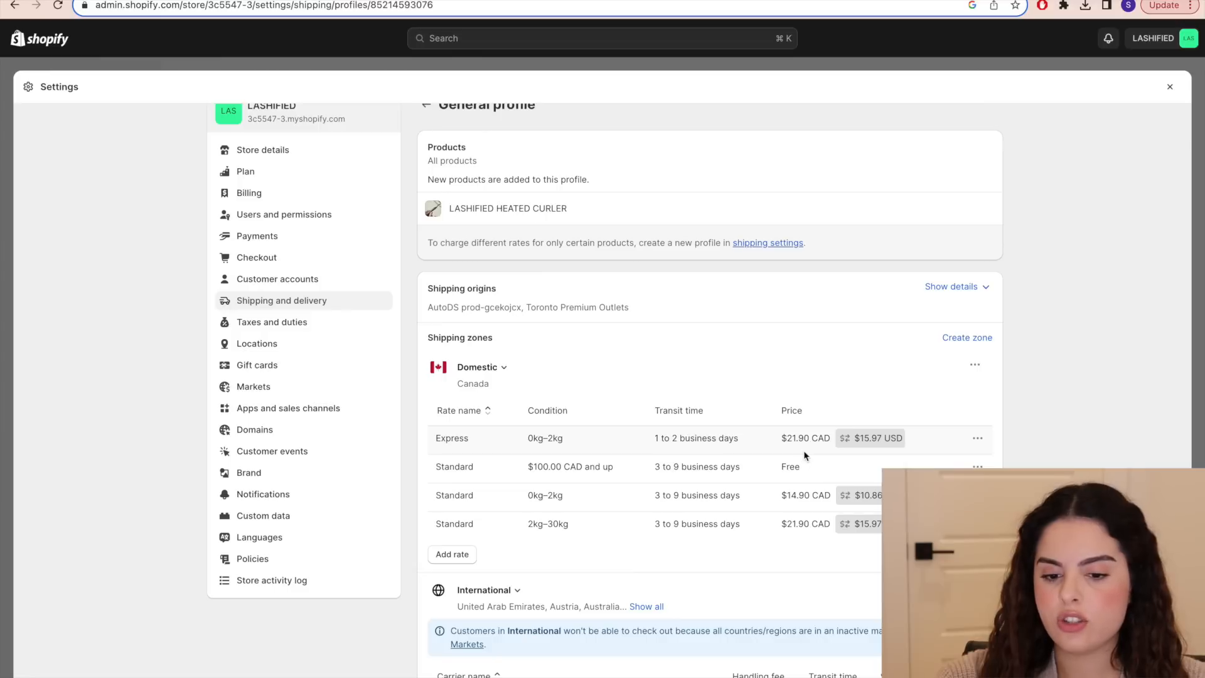
scroll(942, 406, "down", 1)
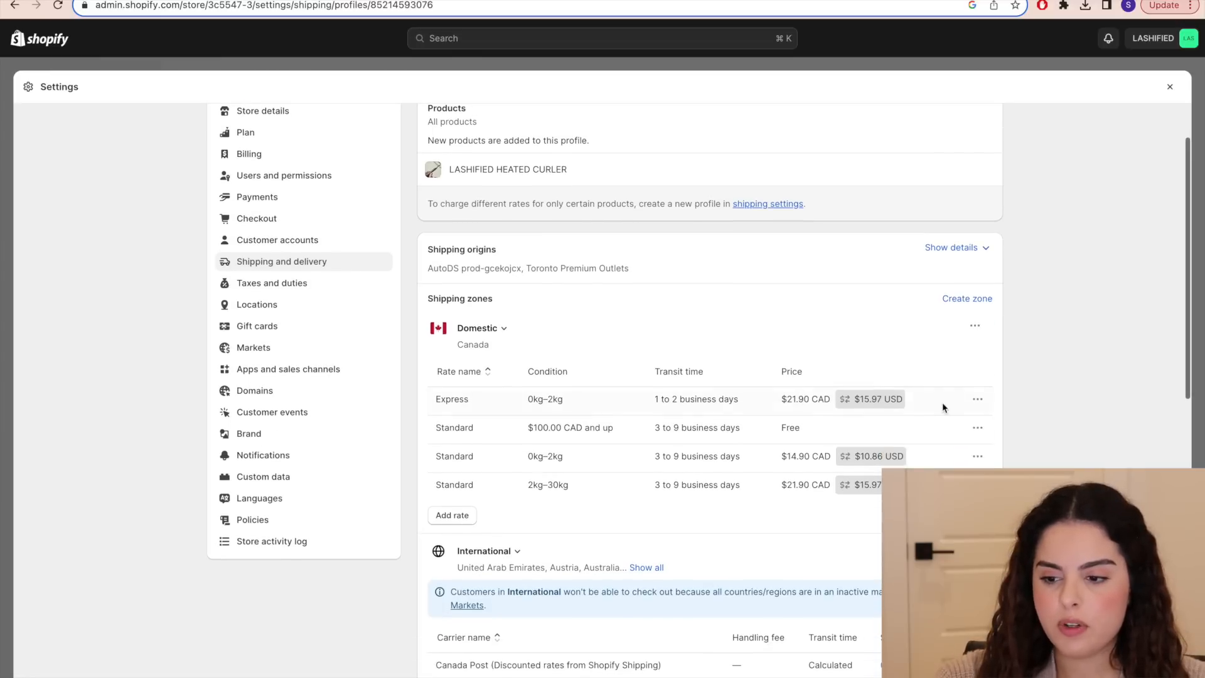
left_click(978, 399)
left_click(954, 451)
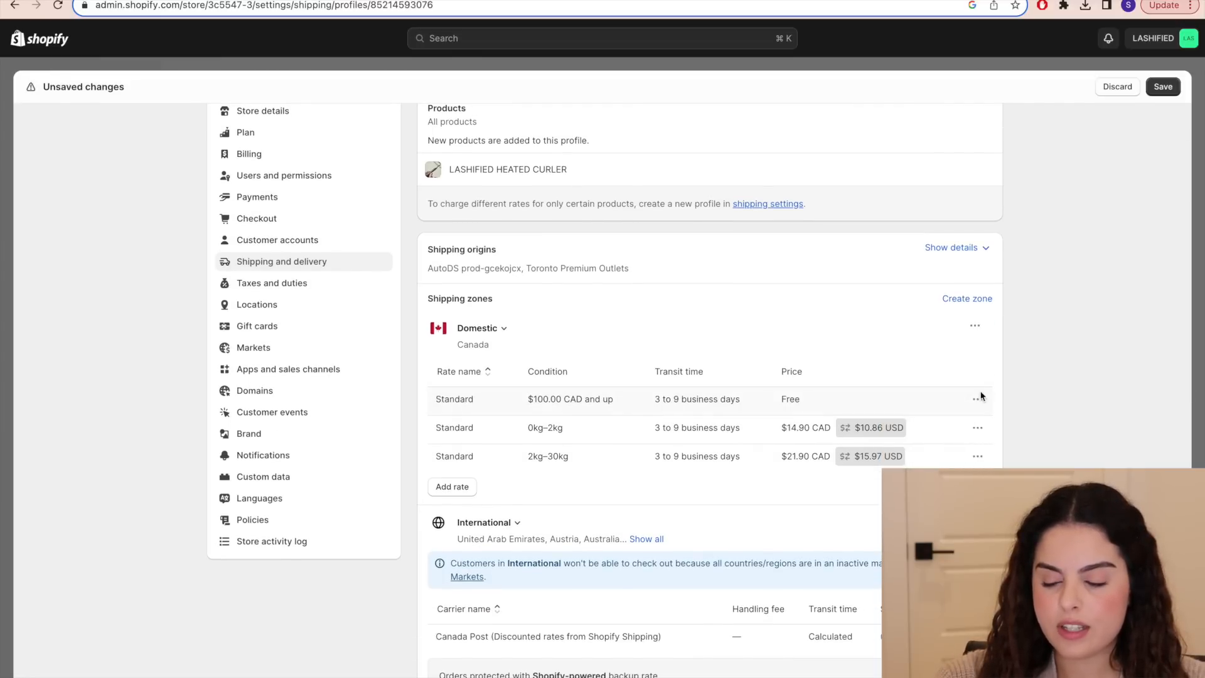
left_click(977, 399)
left_click(967, 451)
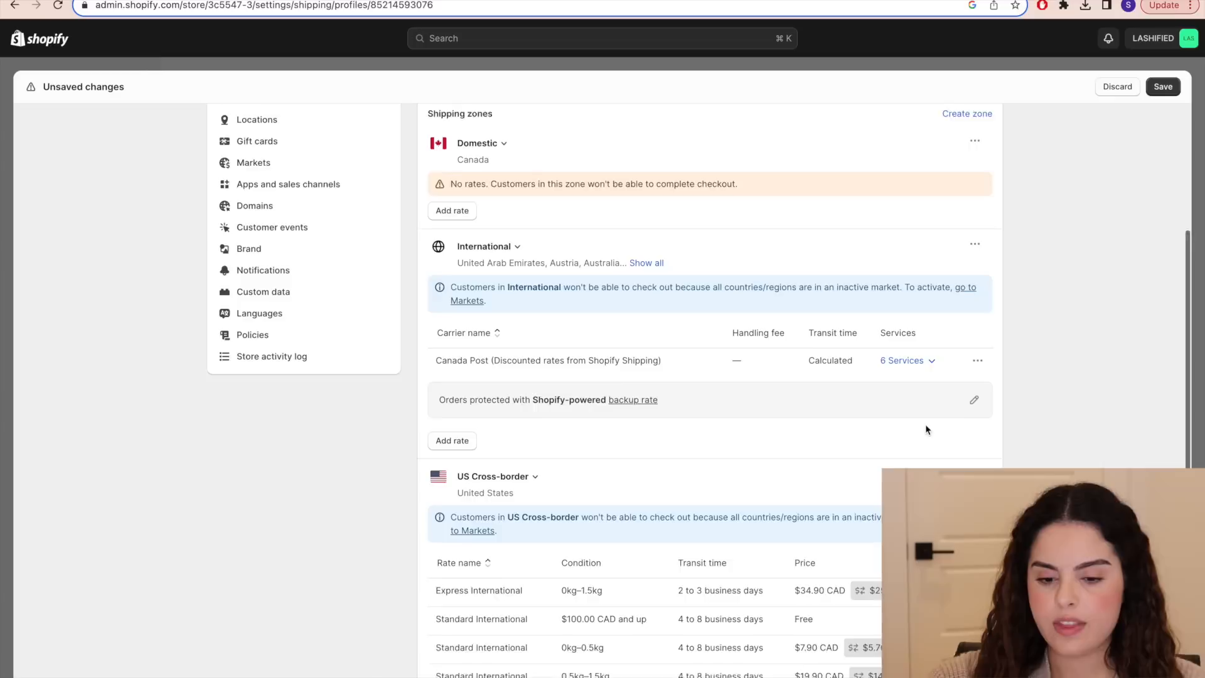
- Delete all existing US Cross-border rates and the Canada Post rate in the International zone
scroll(925, 424, "down", 4)
left_click(977, 412)
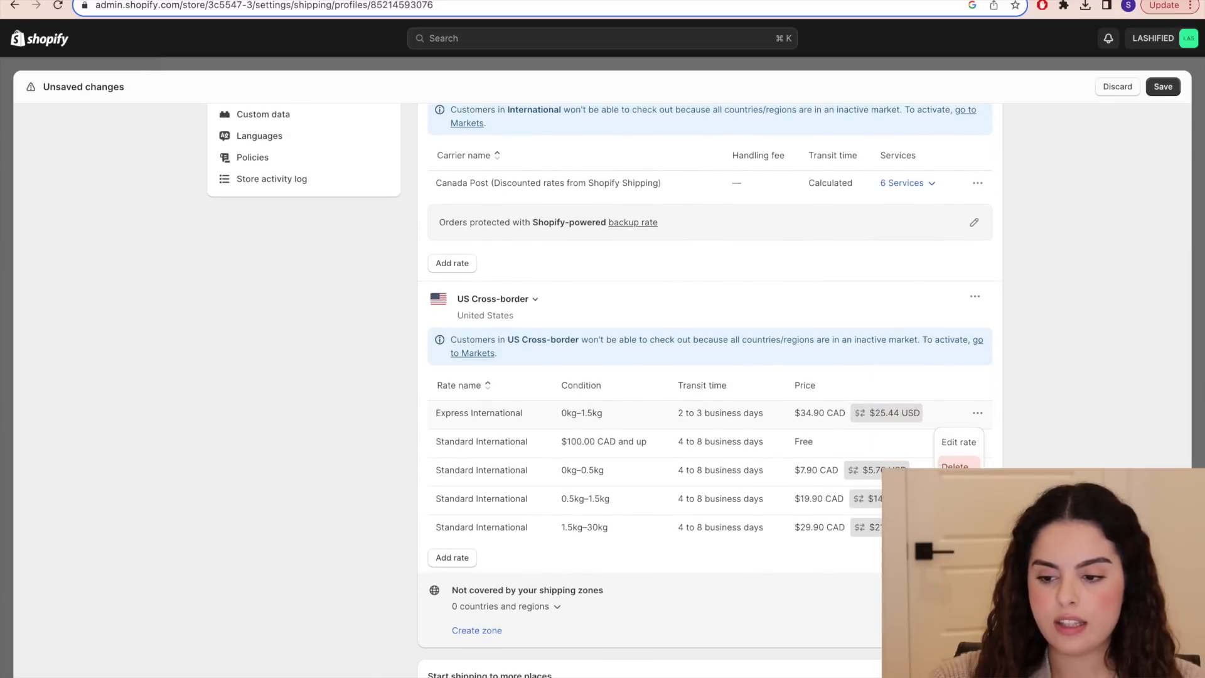
left_click(954, 465)
left_click(977, 412)
left_click(954, 464)
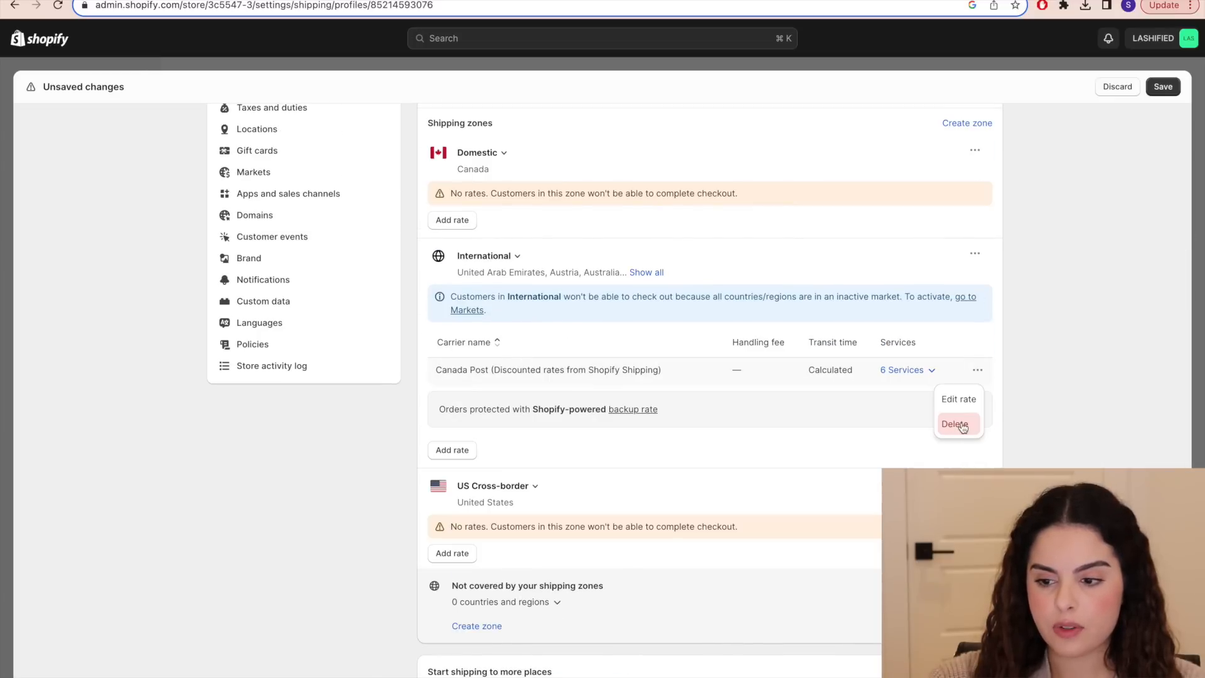
left_click(963, 425)
- Add a rate named Free shipping with a price of 0.00 to the Domestic zone
scroll(963, 403, "up", 1)
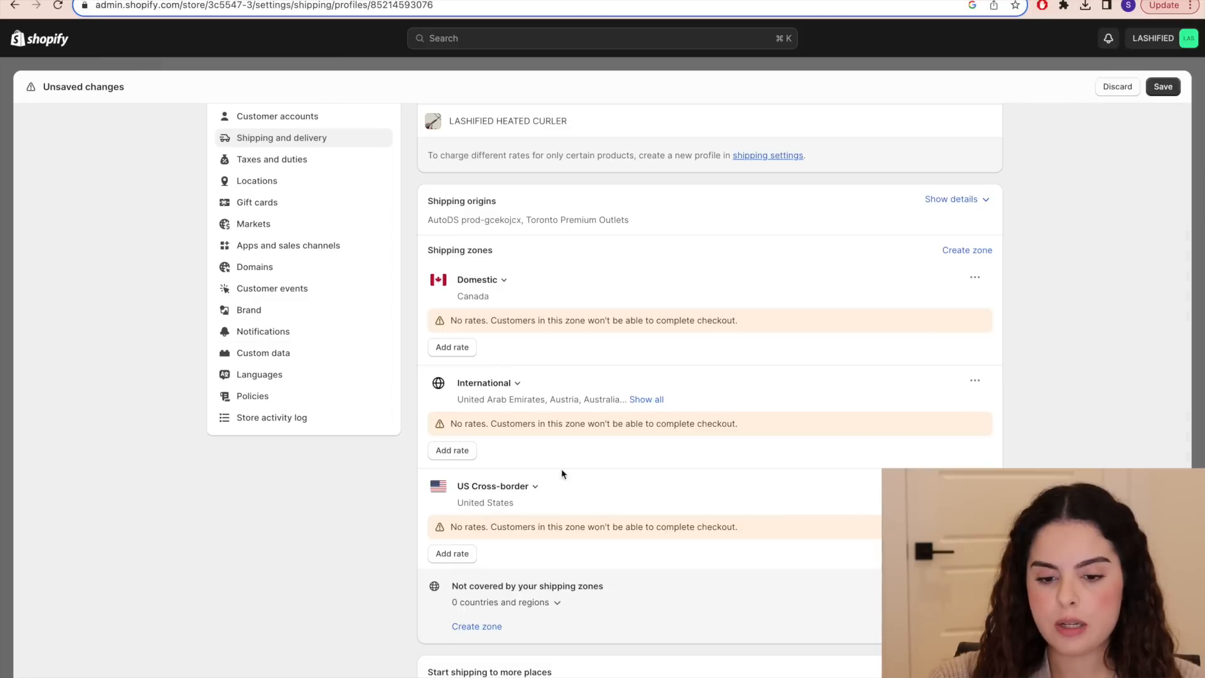
left_click(463, 349)
left_click(462, 354)
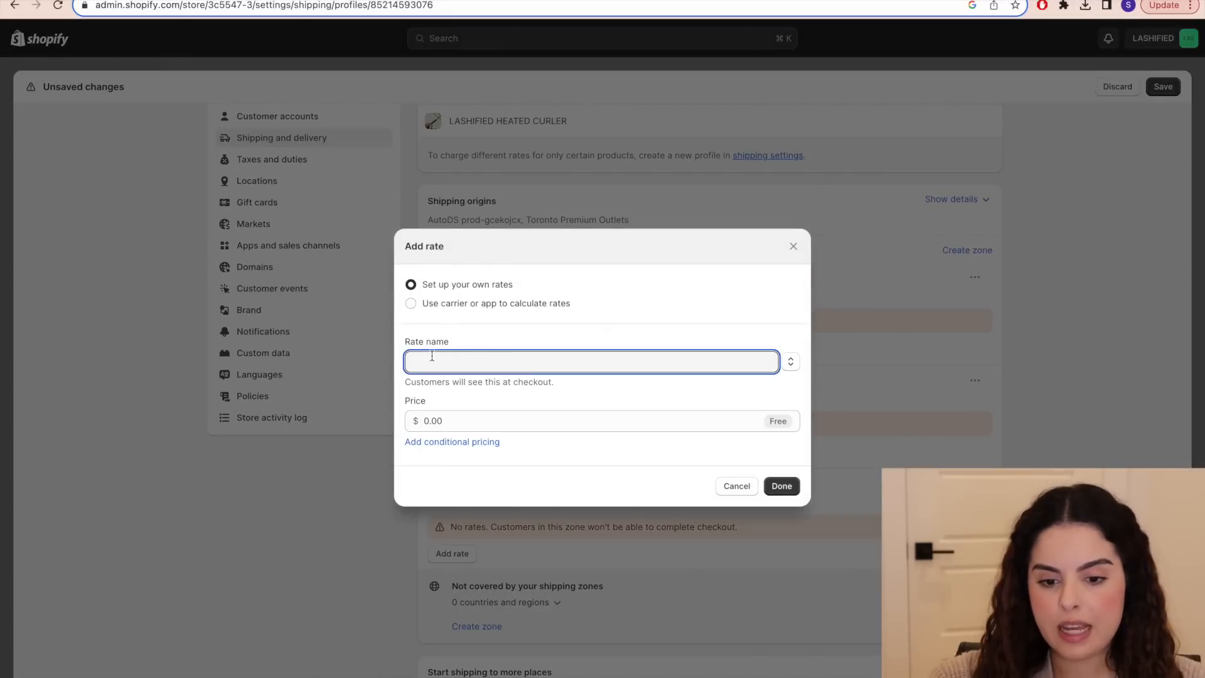
type("Free shipping")
left_click(782, 487)
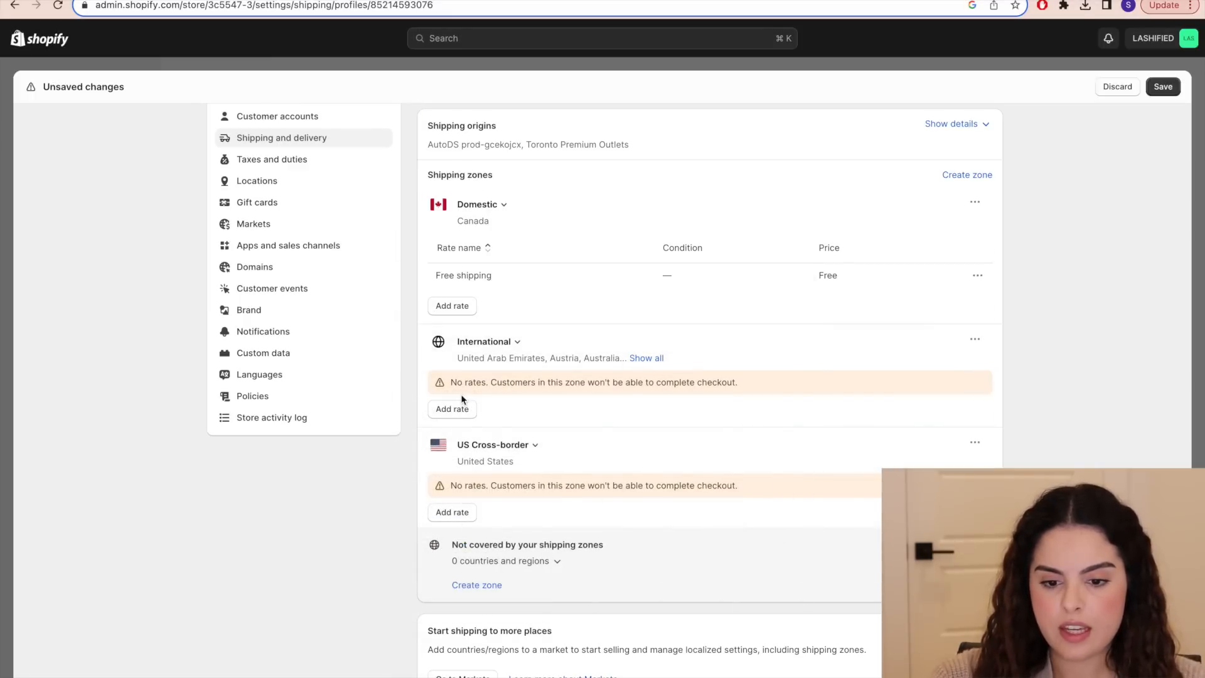
- Add a free rate named Free shipping to both the International and US Cross-border zones and save the shipping profile
left_click(459, 413)
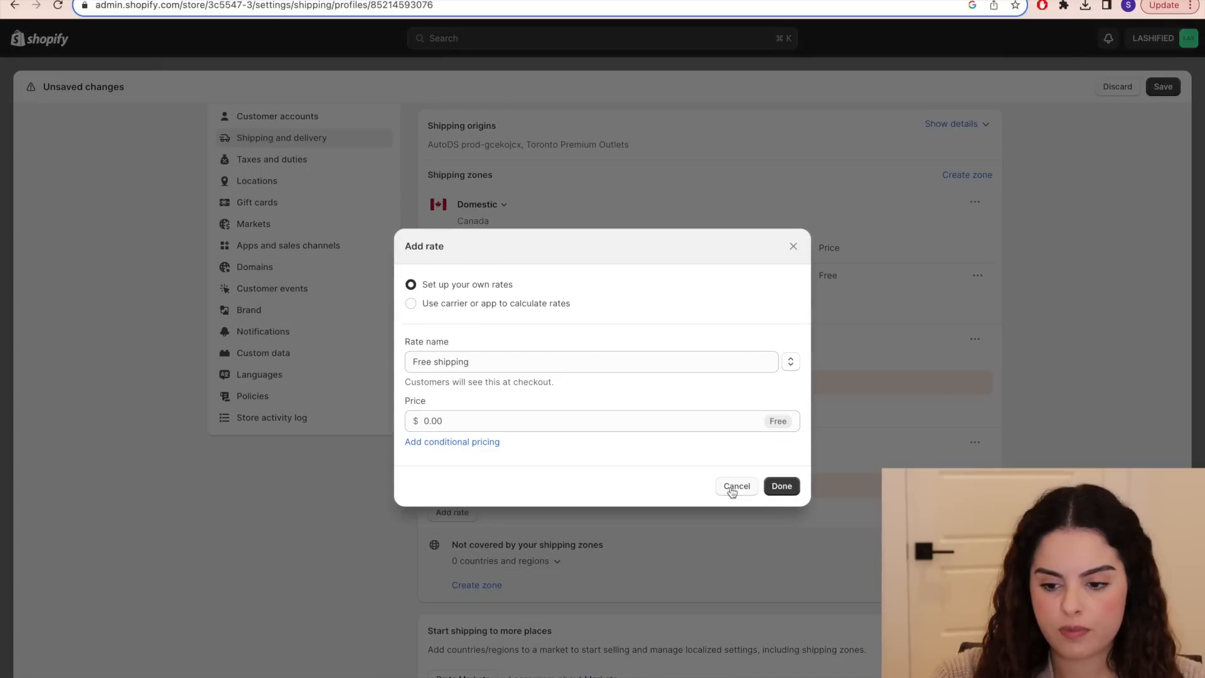
left_click(782, 487)
scroll(484, 552, "down", 3)
left_click(450, 450)
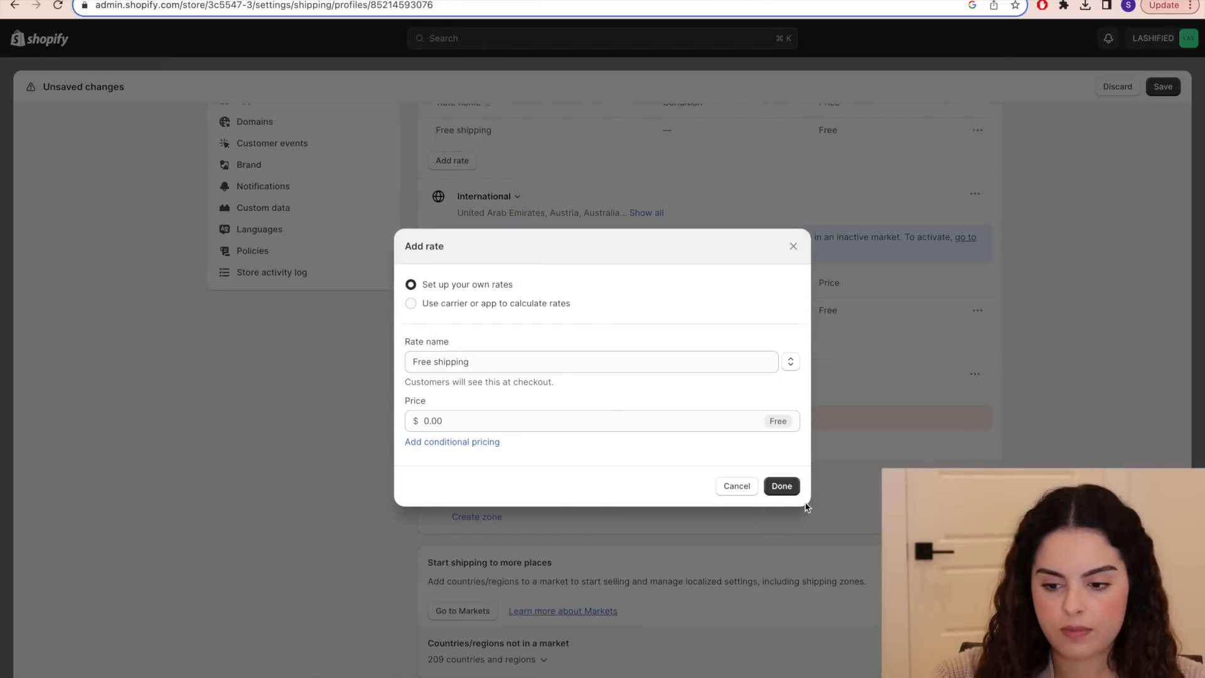
left_click(792, 489)
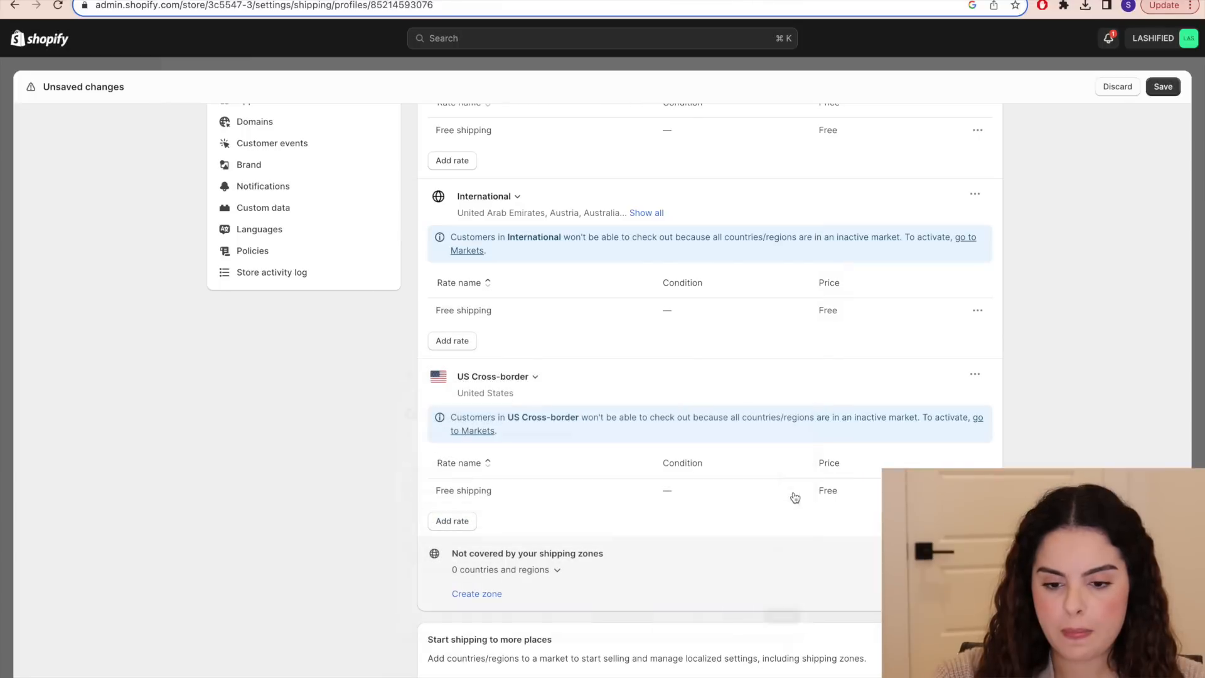
scroll(693, 317, "up", 3)
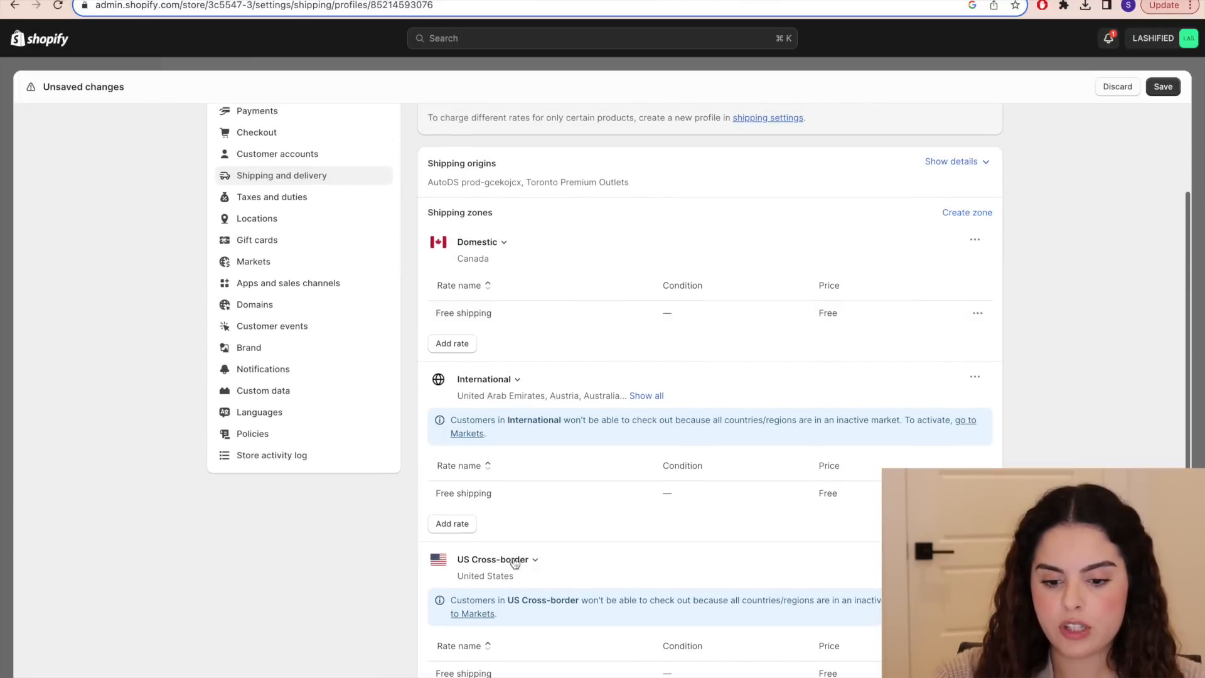
scroll(515, 563, "down", 1)
left_click(1163, 86)
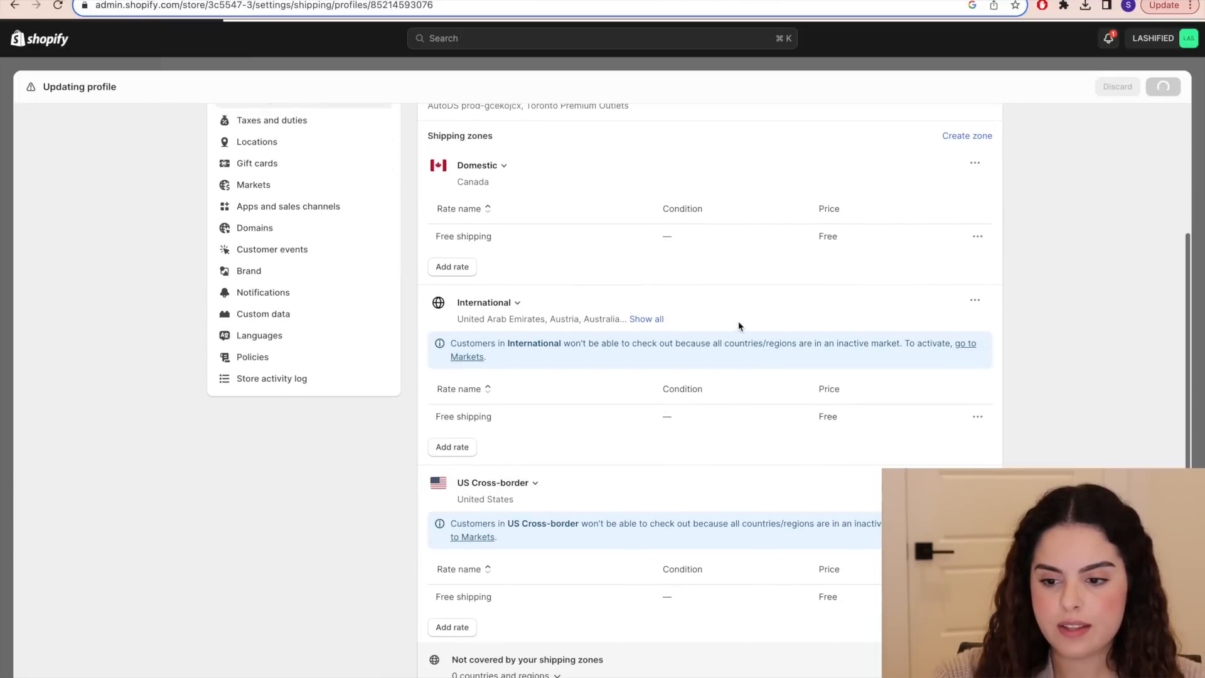
scroll(590, 464, "down", 1)
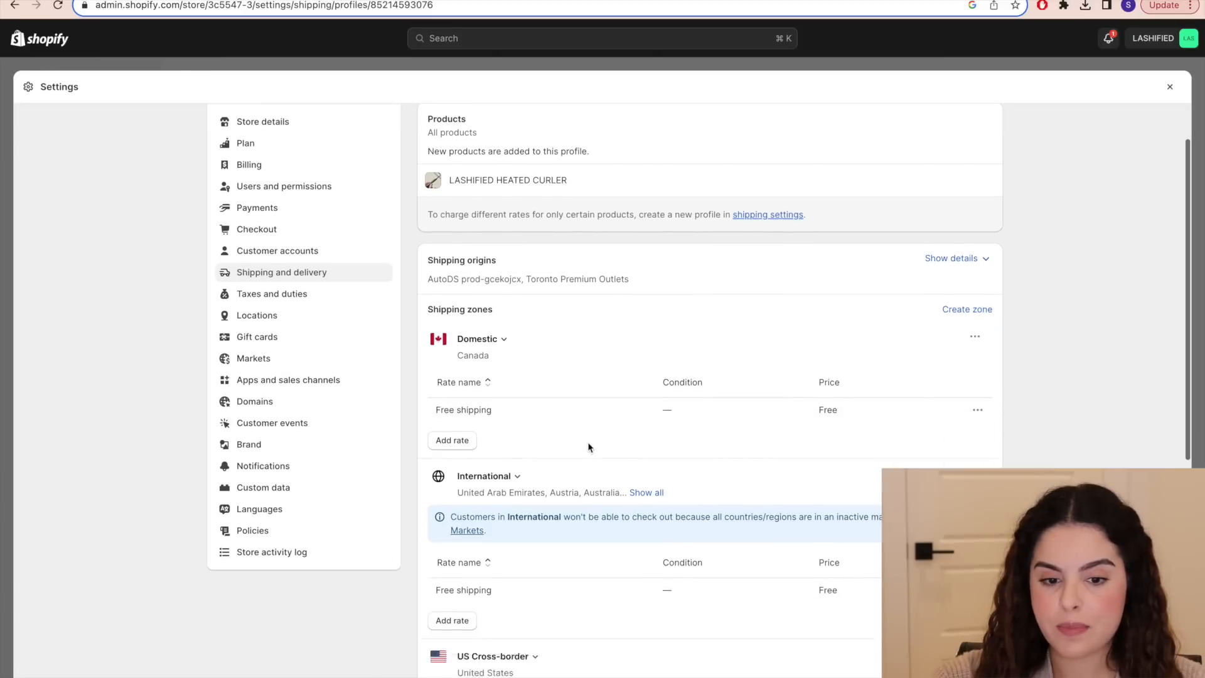
scroll(589, 445, "up", 2)
- Check the taxes and duties settings, and set the United States market to Active and save
left_click(313, 368)
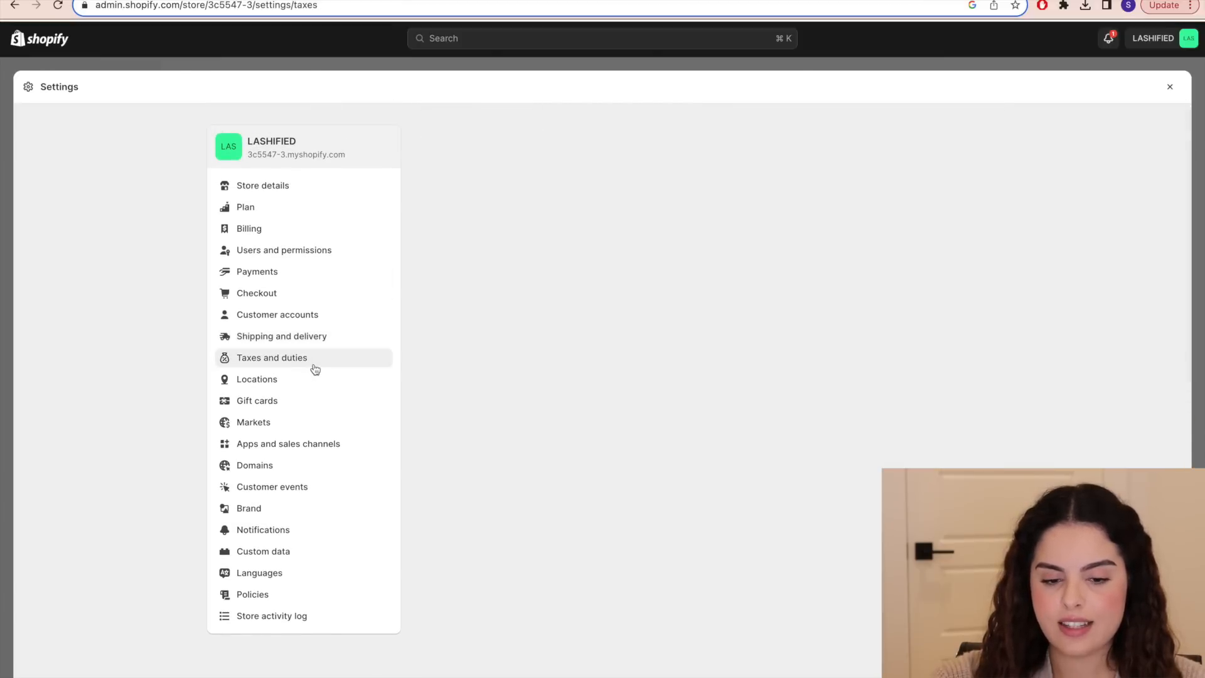
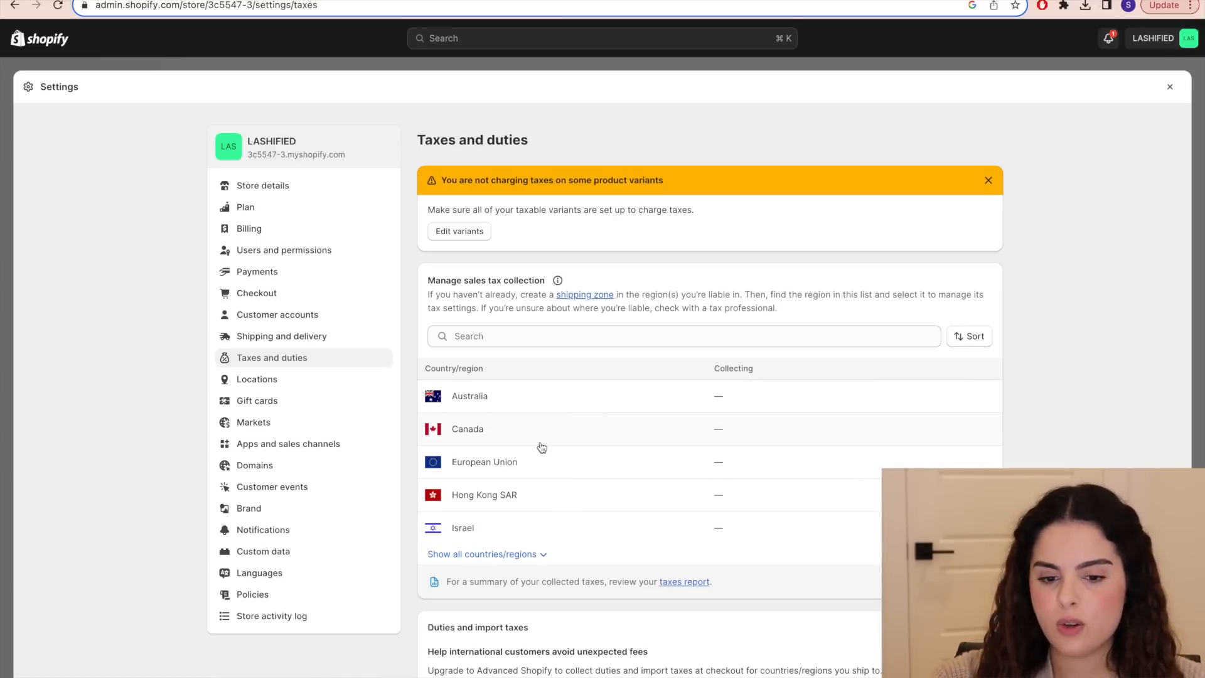
left_click(289, 429)
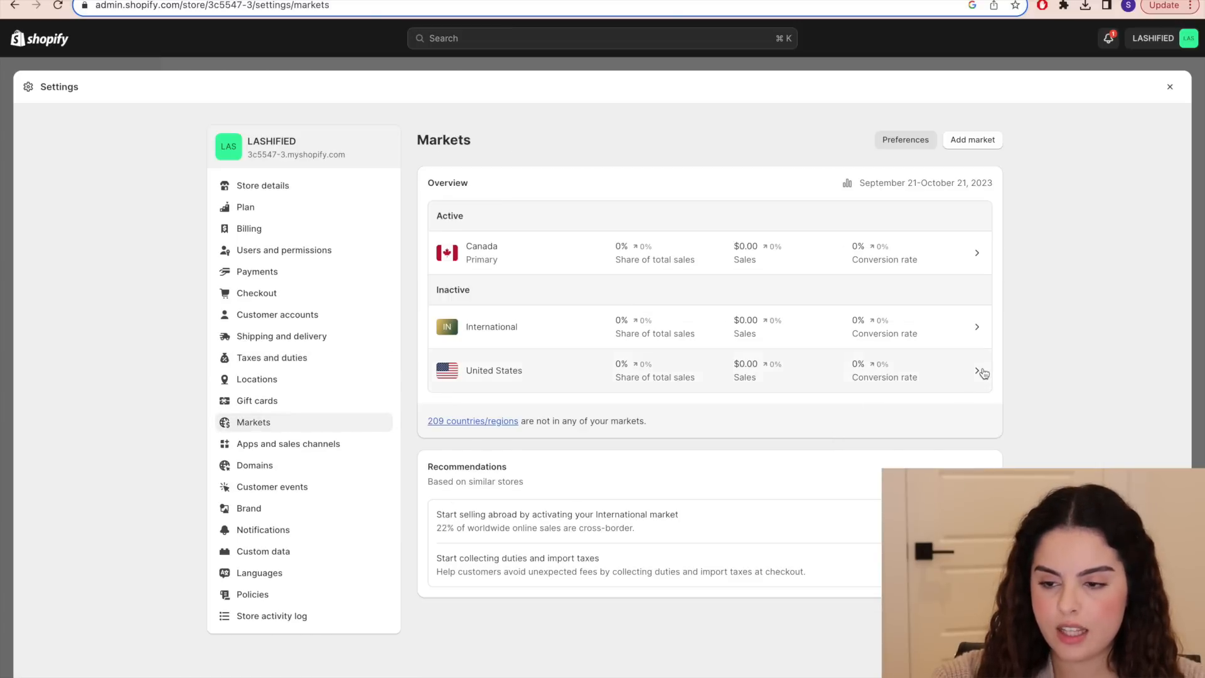
left_click(982, 371)
left_click(971, 140)
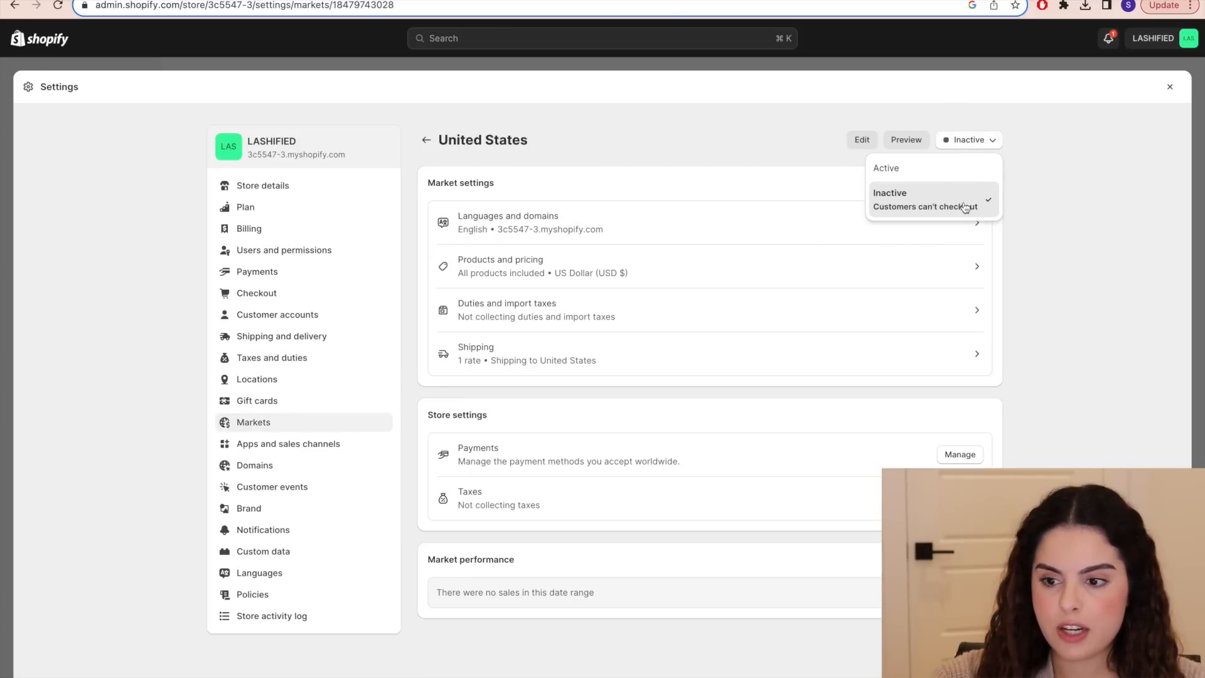
left_click(933, 172)
left_click(1162, 88)
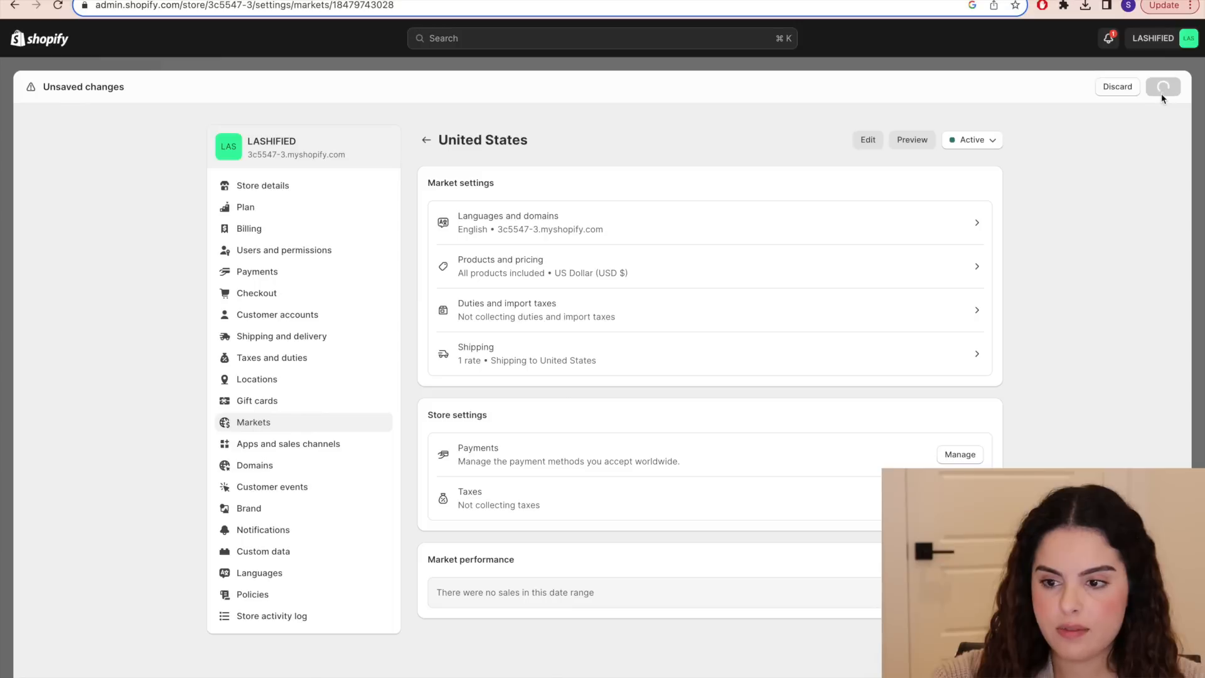
- Set the International market to Active and save, and check the Canada market's settings
left_click(426, 139)
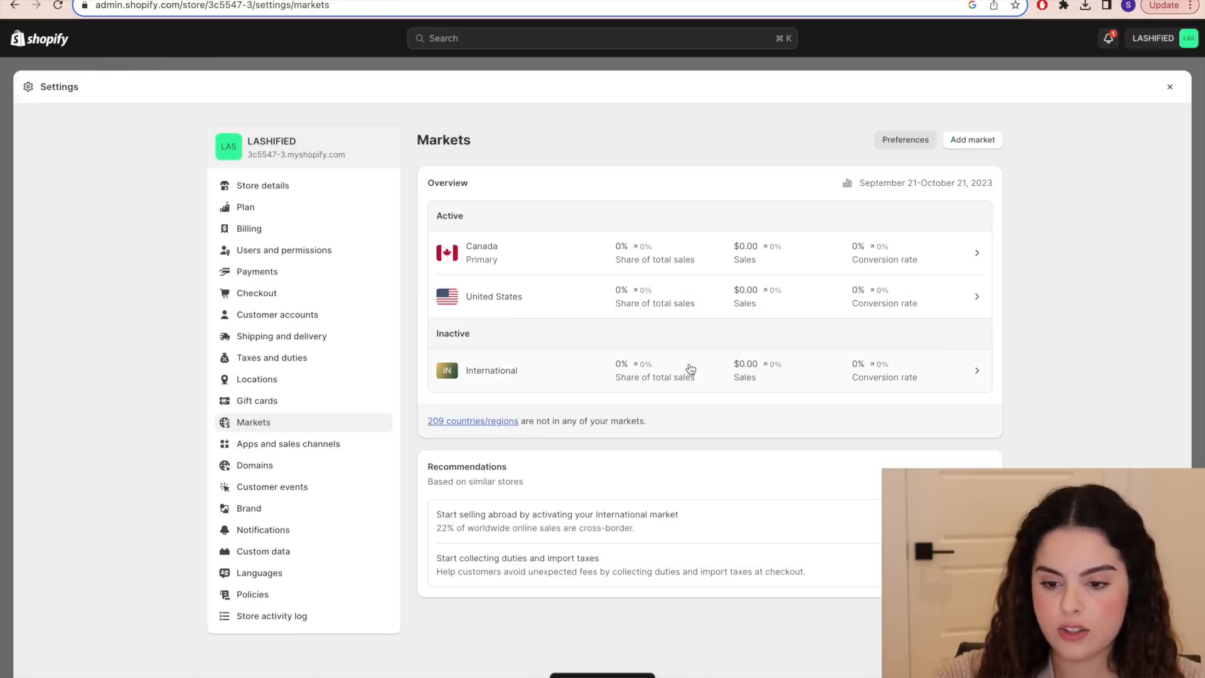
left_click(690, 368)
left_click(971, 139)
left_click(941, 169)
left_click(1161, 91)
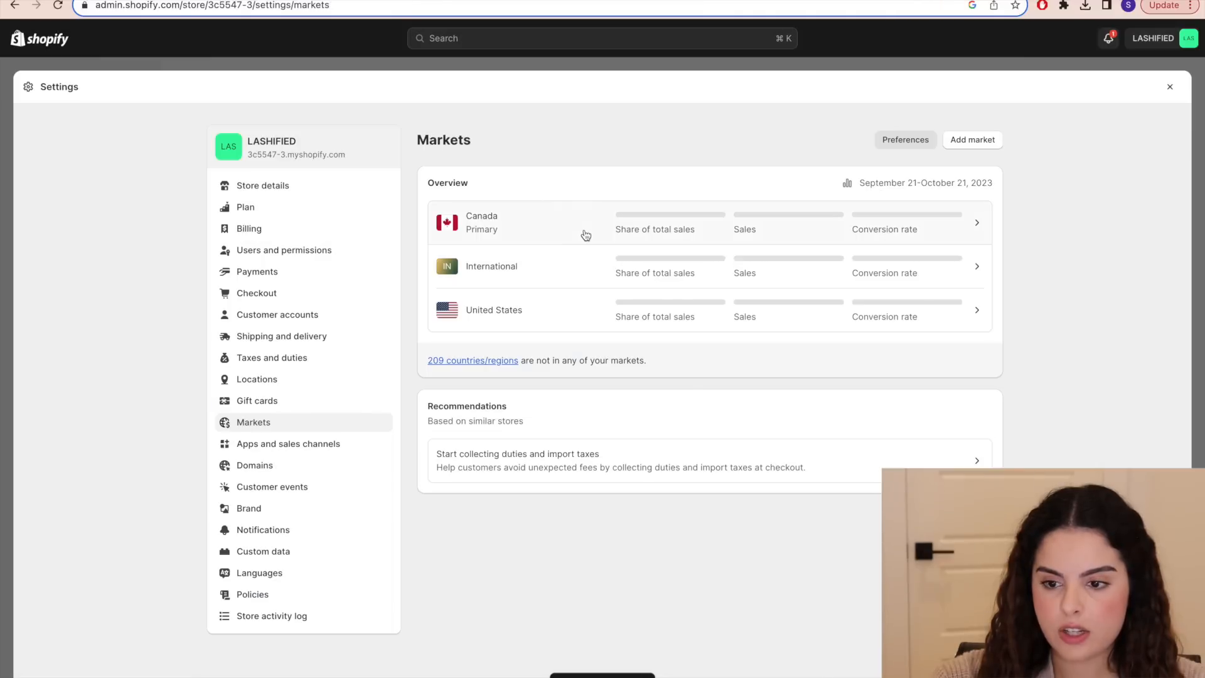
left_click(586, 235)
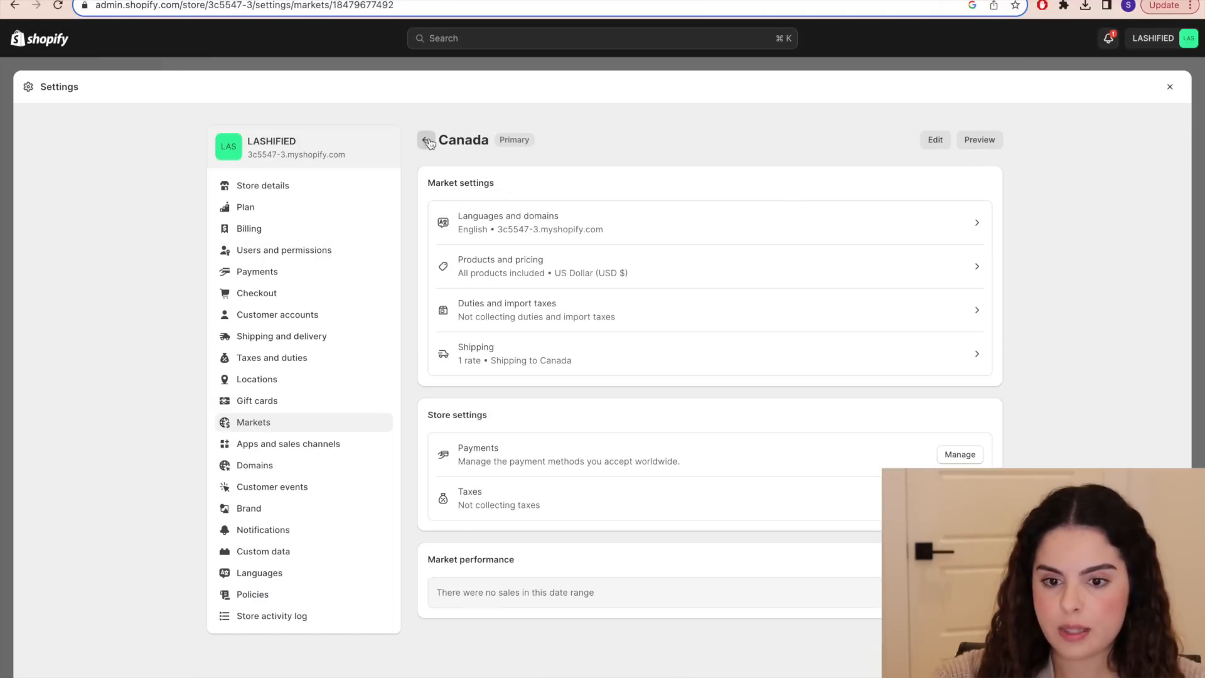
left_click(427, 141)
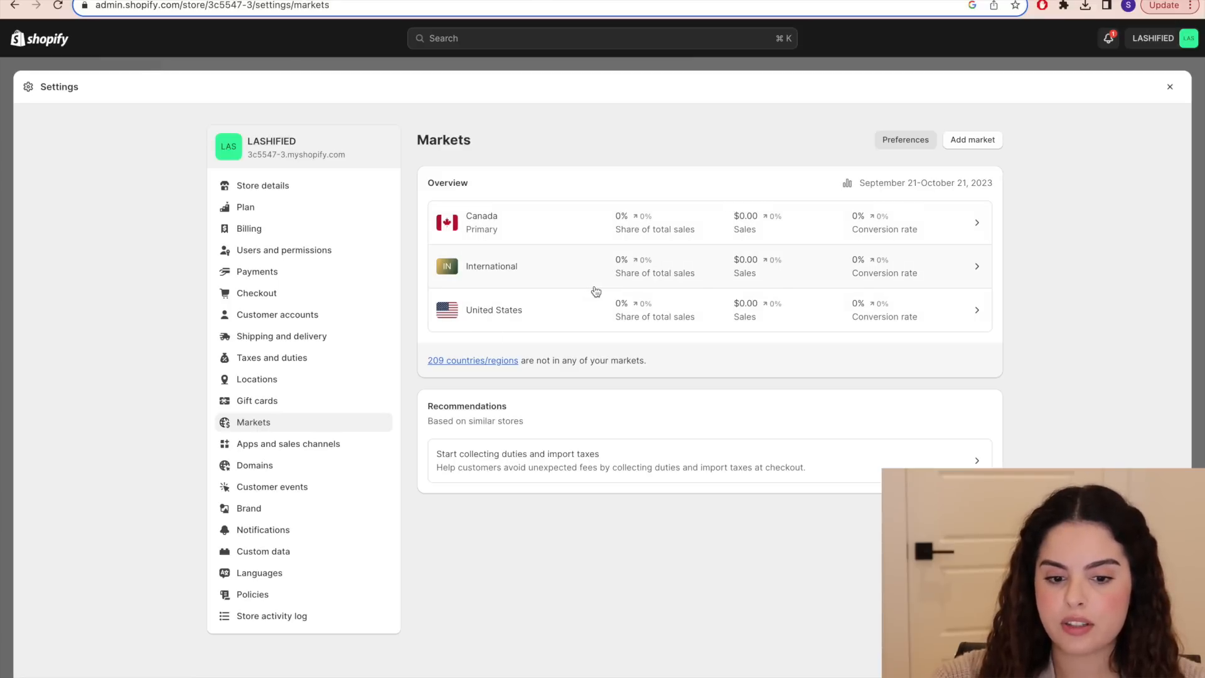
- Look up lashified in the new domain purchase search of the domain settings
left_click(297, 467)
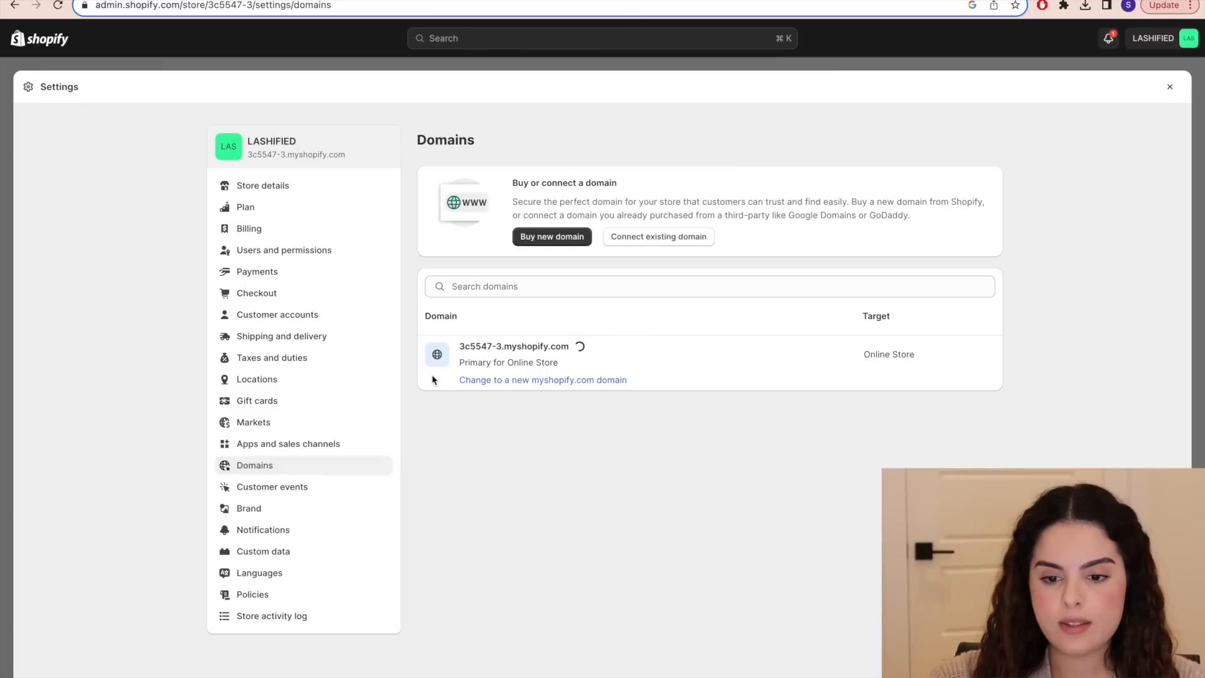
left_click_drag(460, 346, 425, 300)
left_click(409, 276)
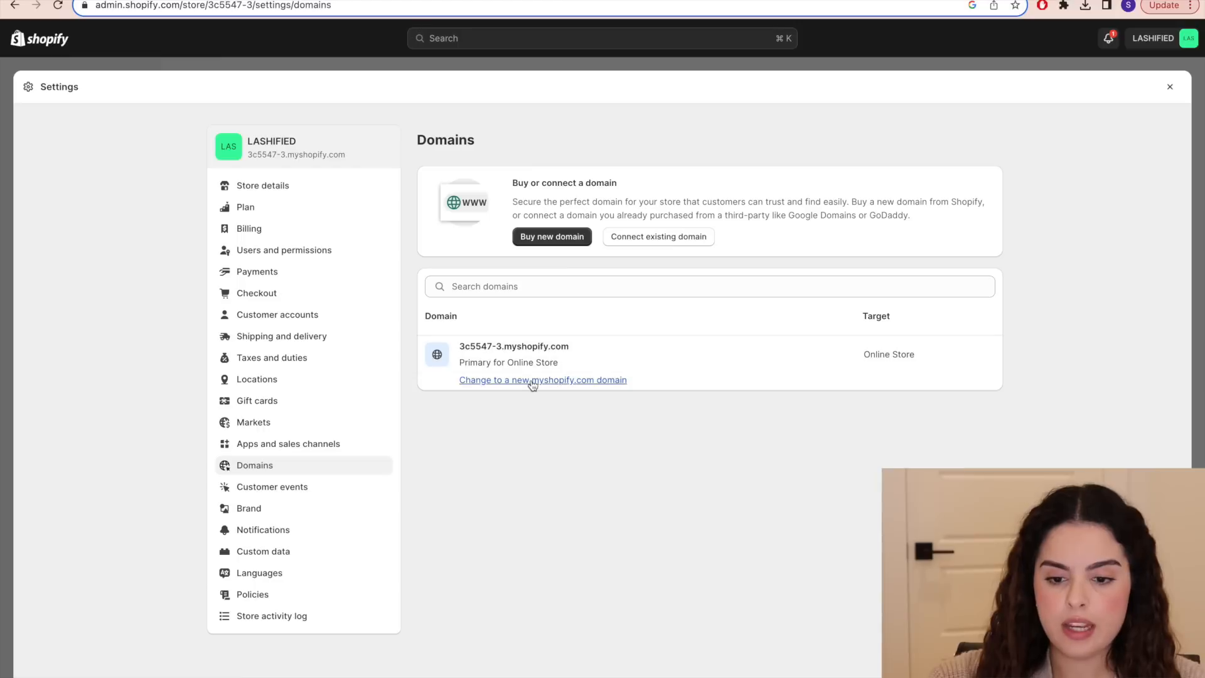
left_click(544, 242)
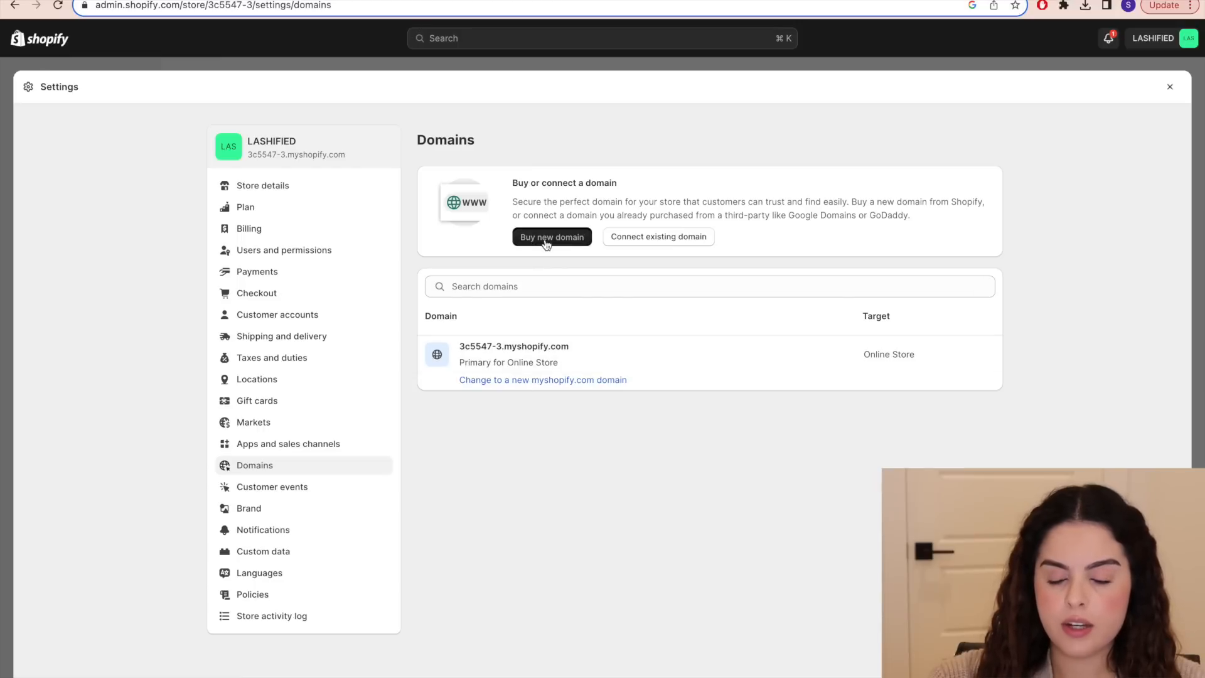
mouse_move(448, 339)
left_mouse_down()
mouse_move(493, 338)
mouse_move(448, 338)
left_mouse_up()
left_click(506, 344)
left_click(557, 341)
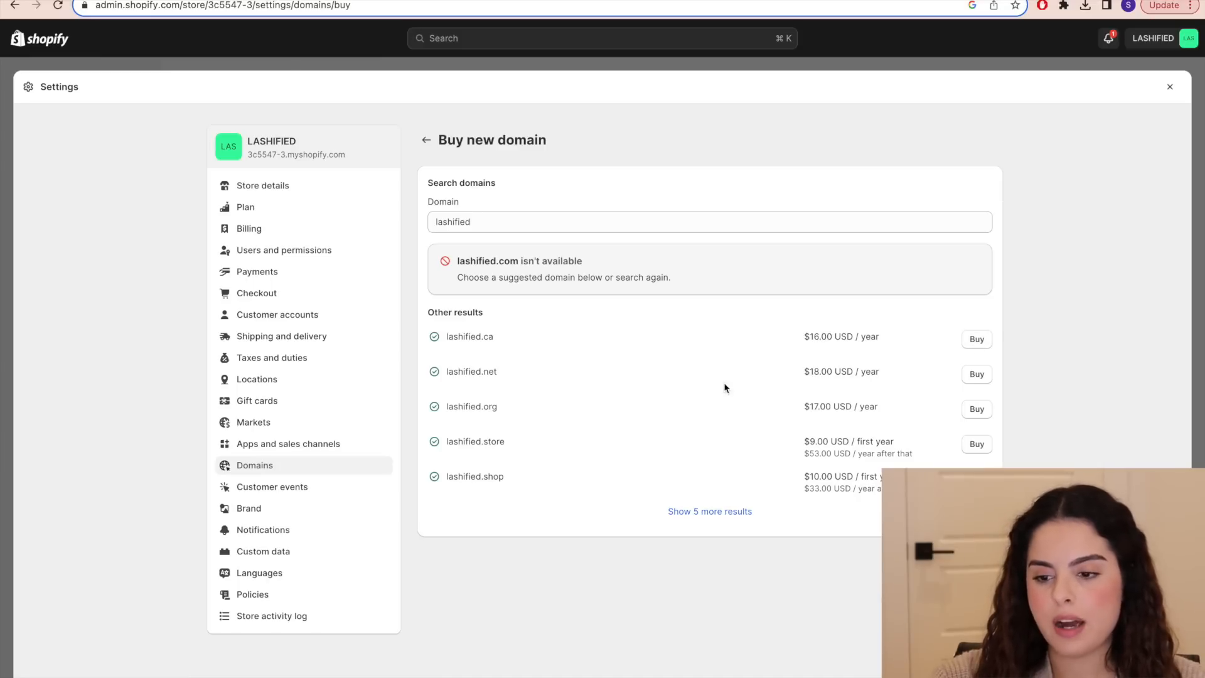
- Customize the notification email templates with the LASHIFIED logo and a black accent color, save, and check the order confirmation preview
left_click(327, 535)
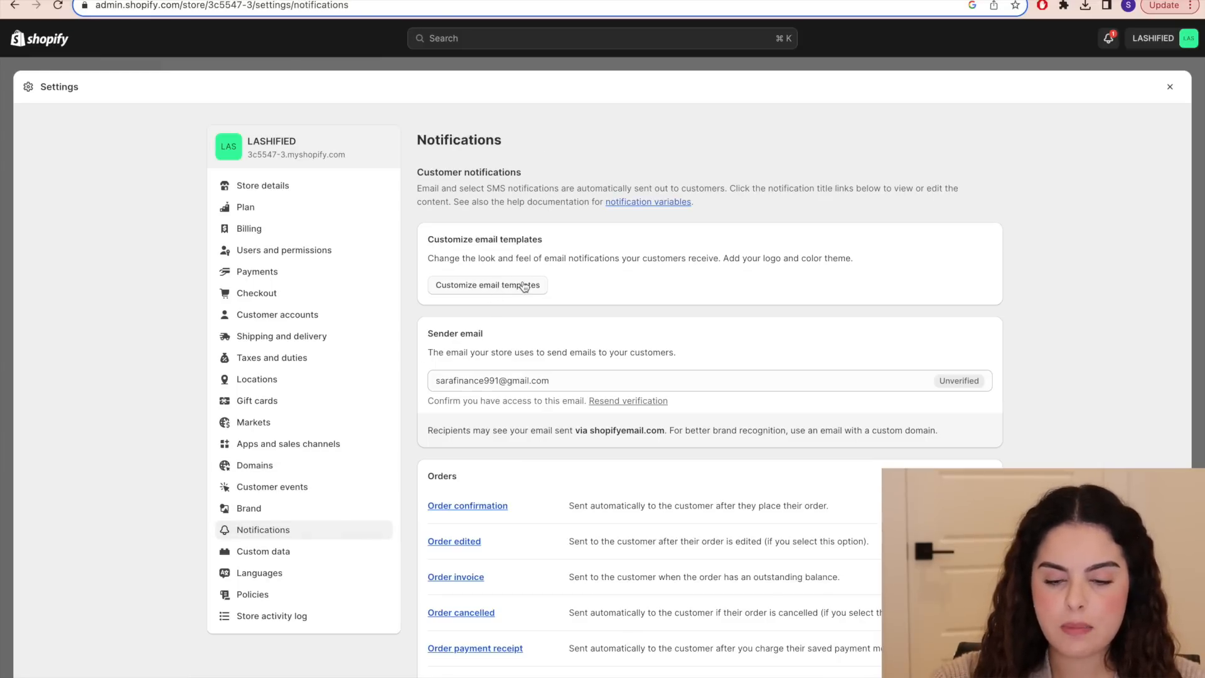
left_click(527, 294)
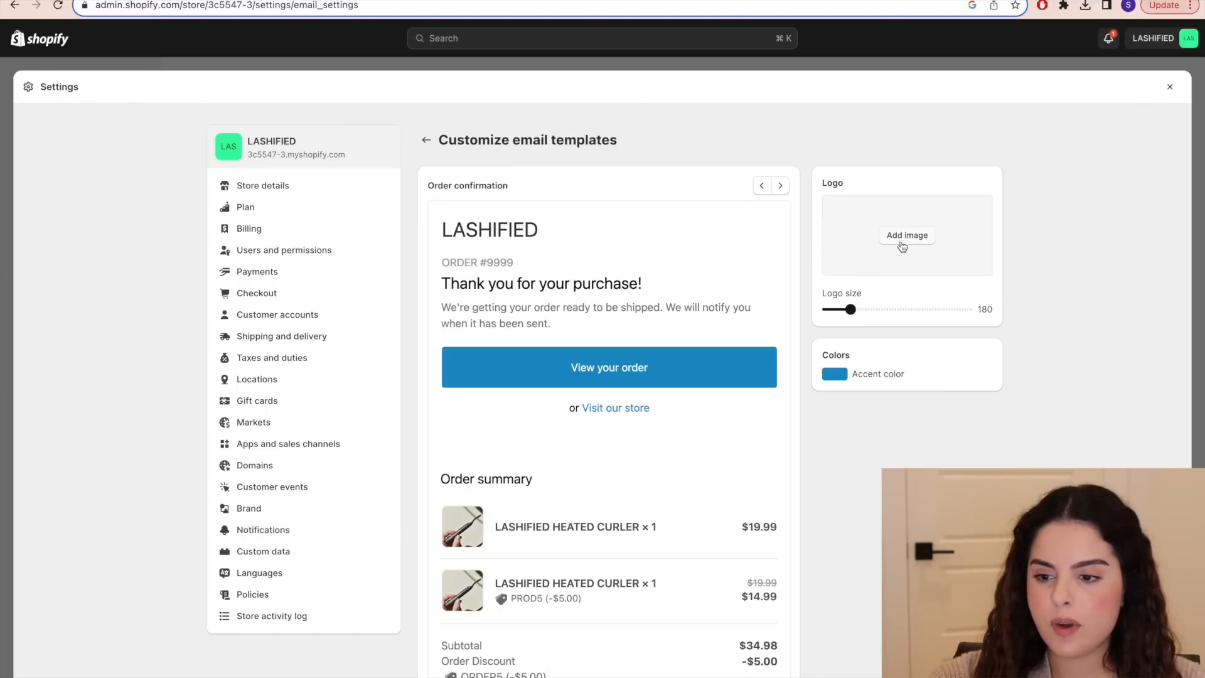
left_click(901, 242)
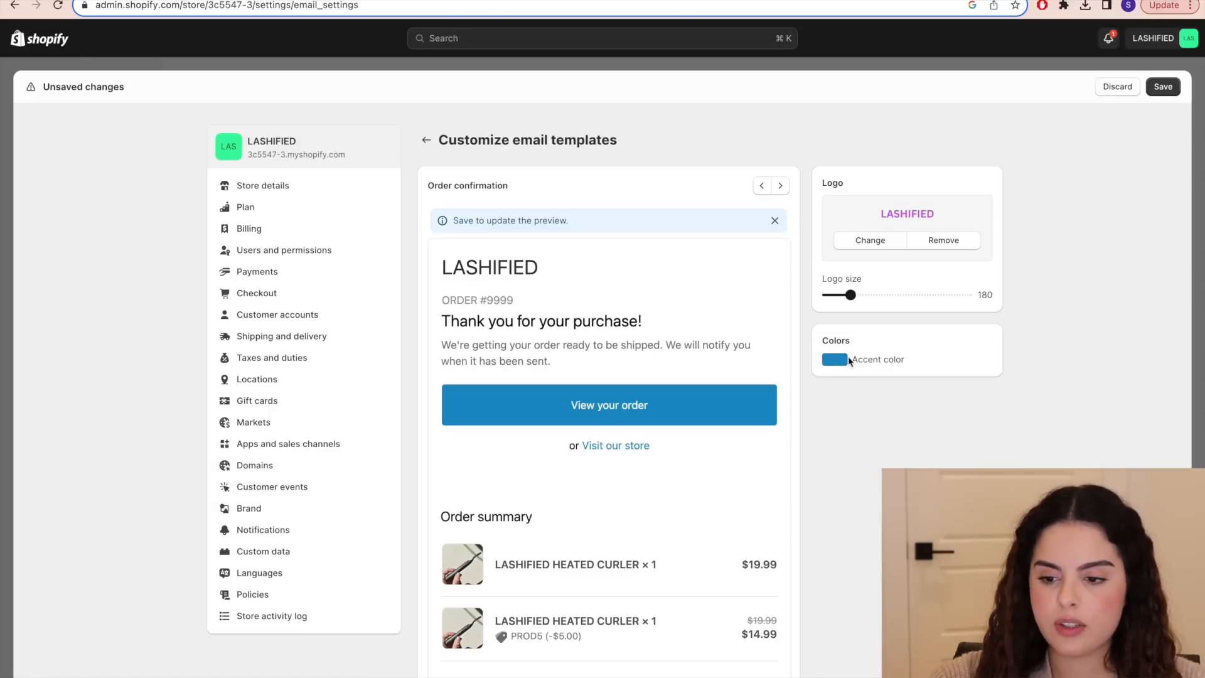
left_click(844, 359)
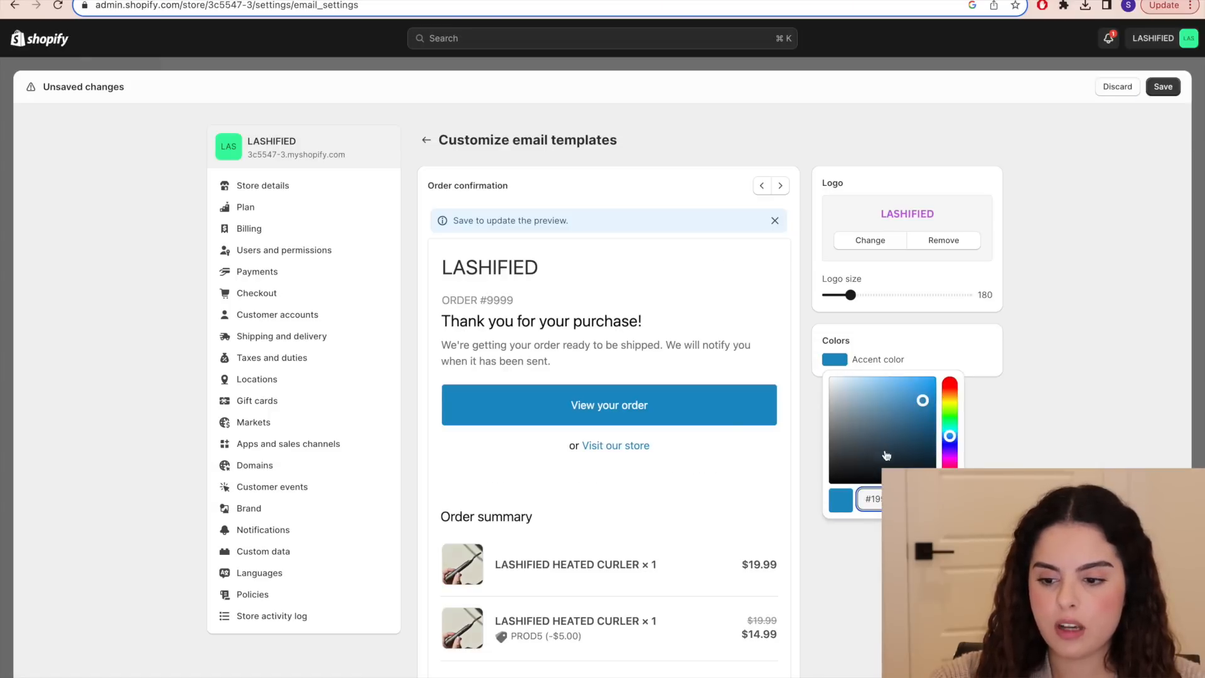
left_click_drag(888, 441, 831, 499)
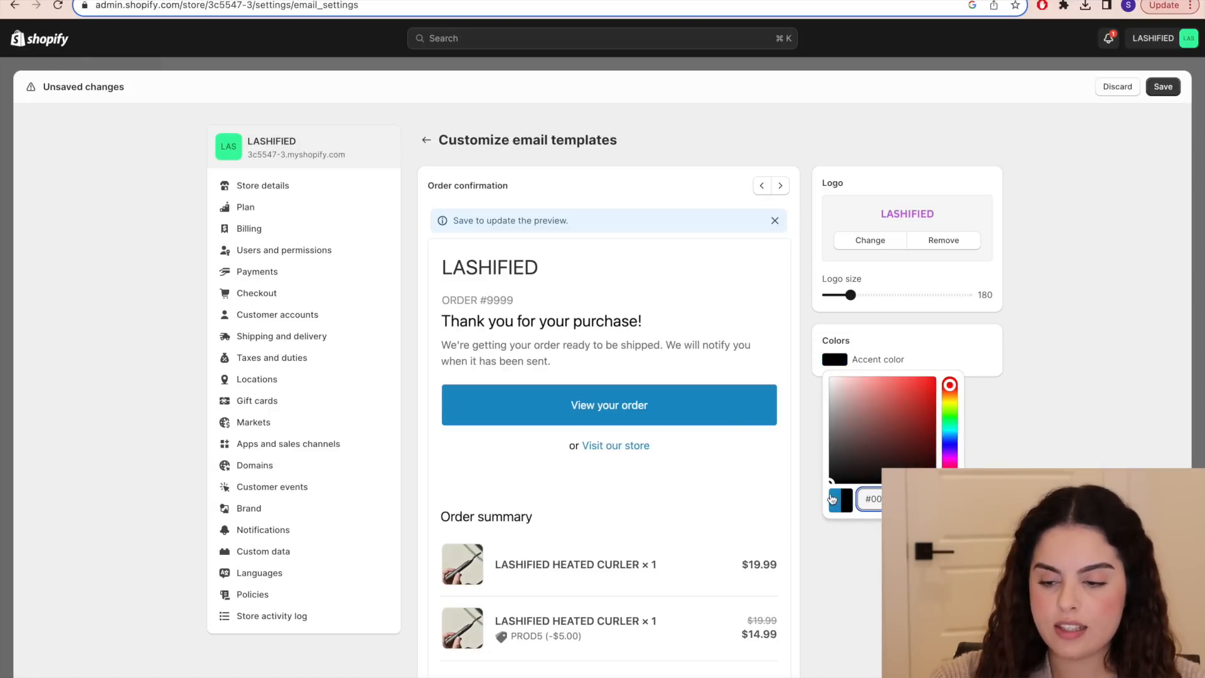
left_click(1048, 413)
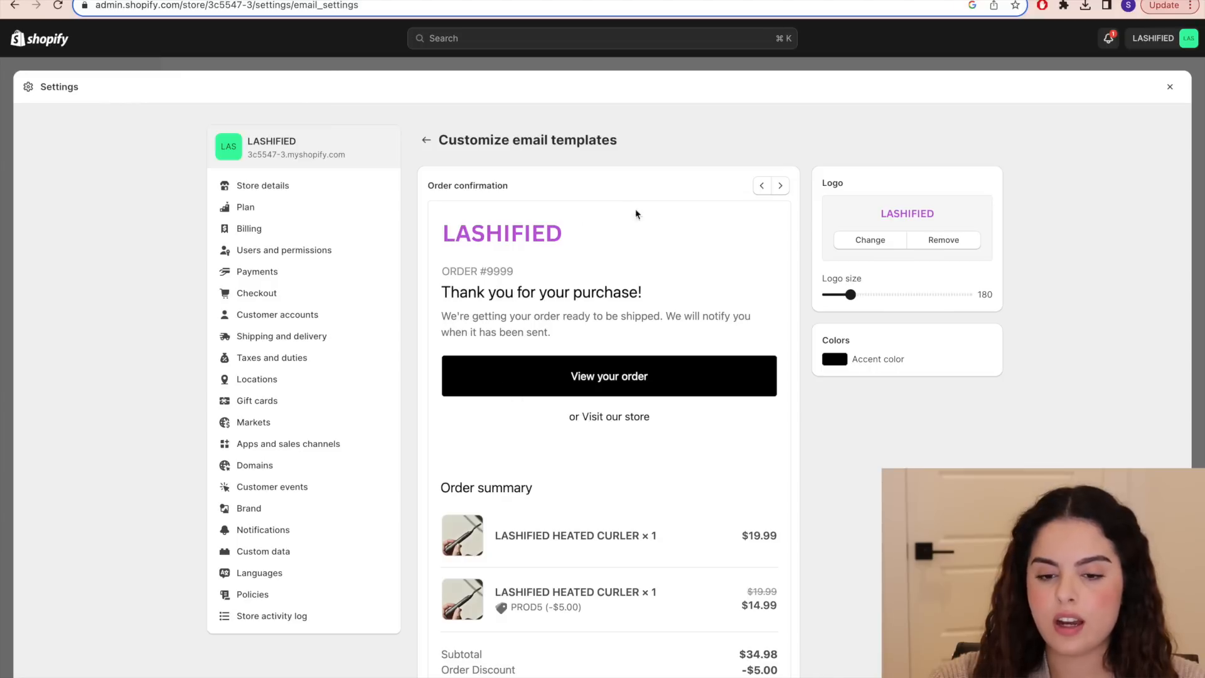
left_click_drag(583, 246, 521, 209)
left_click(621, 264)
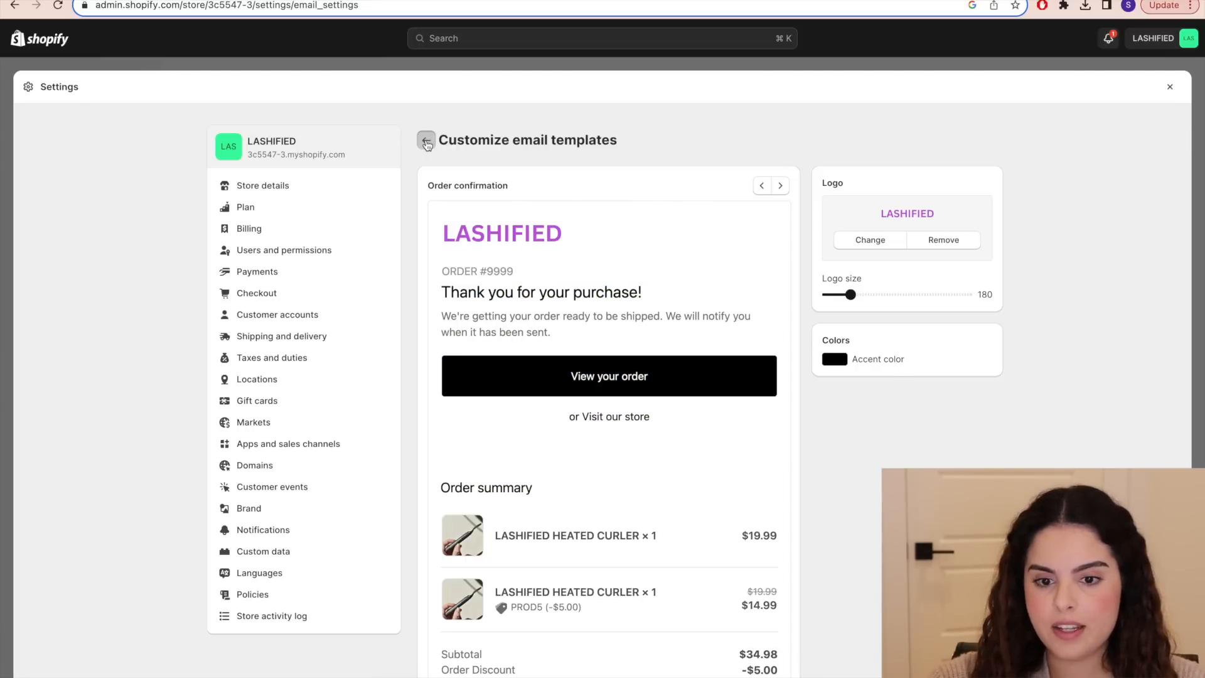
- Return to the notification settings and resend the verification for the sender email
left_click(427, 143)
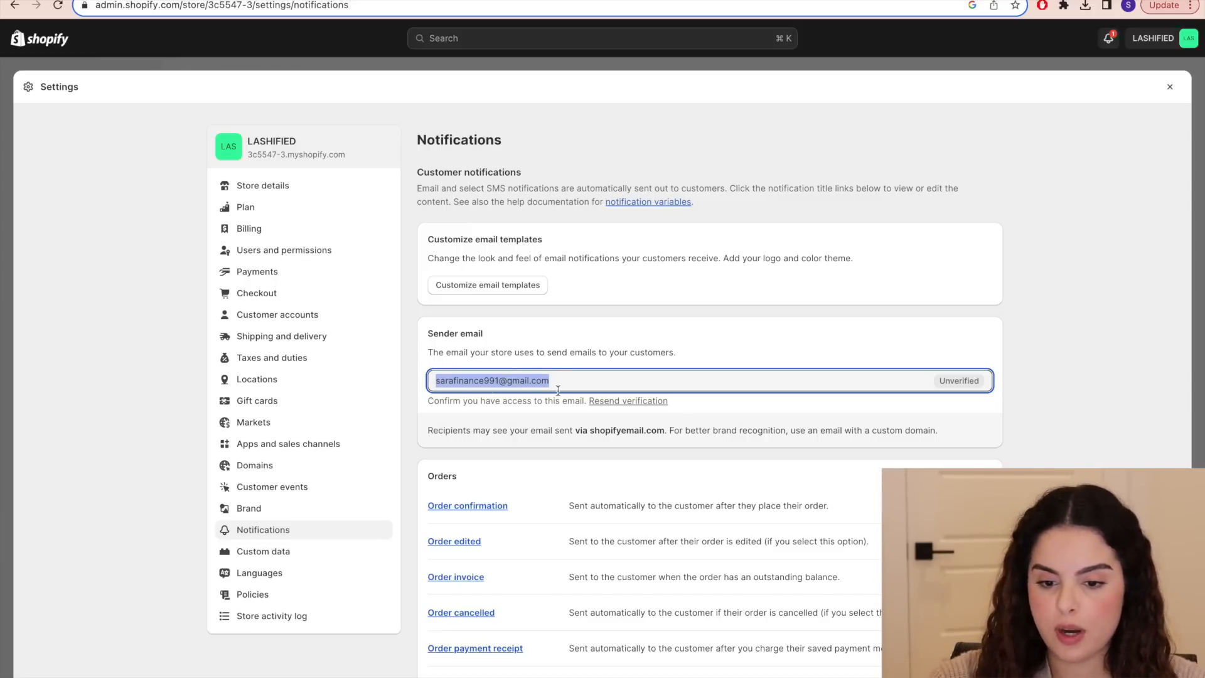
left_click(446, 386)
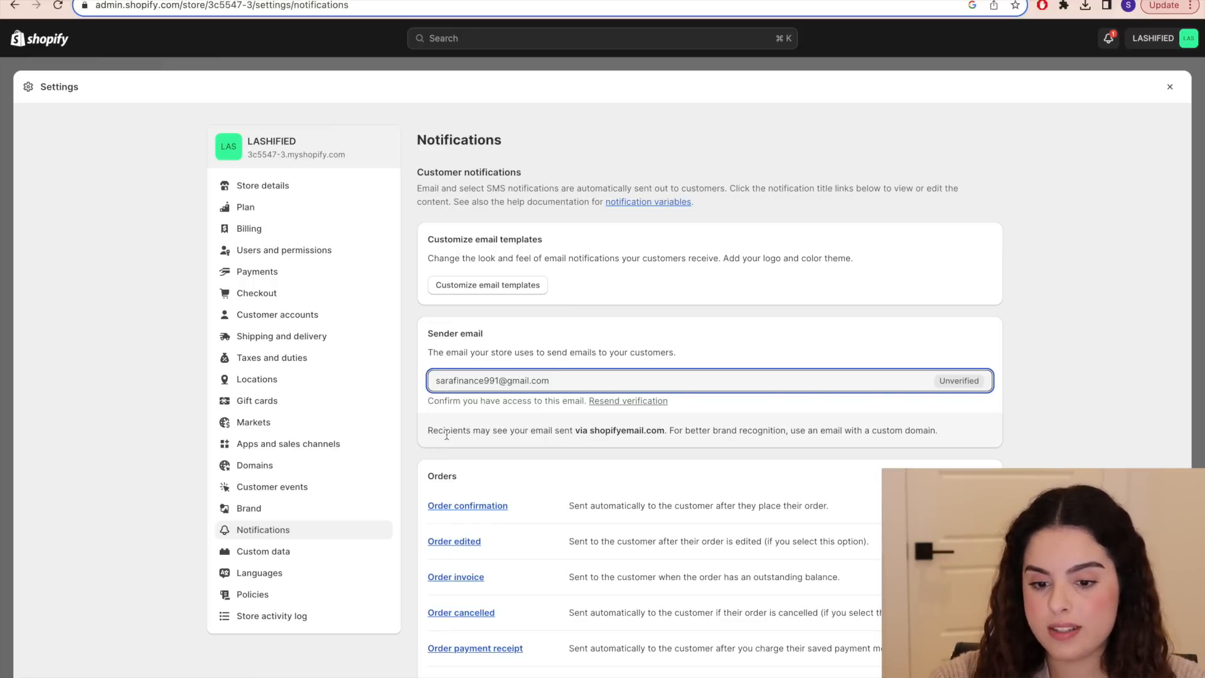
left_click(971, 377)
left_click(657, 404)
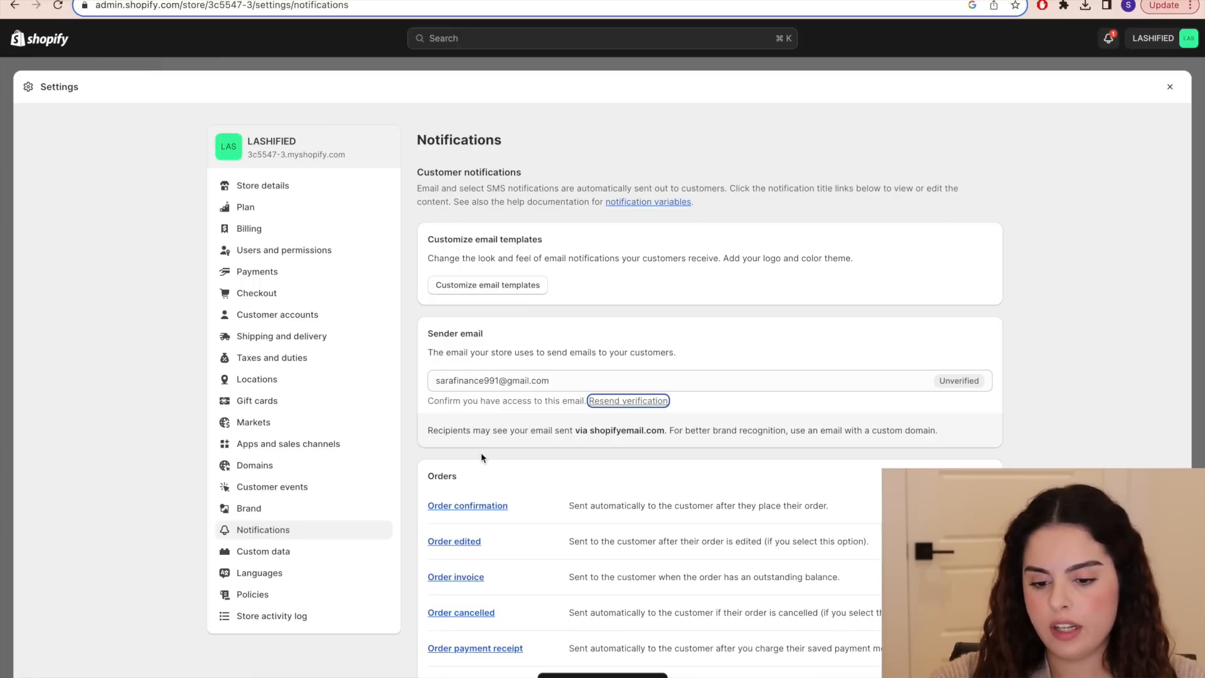
- Create the return and refund policy, privacy policy and terms of service from their templates in the store policies
left_click(264, 598)
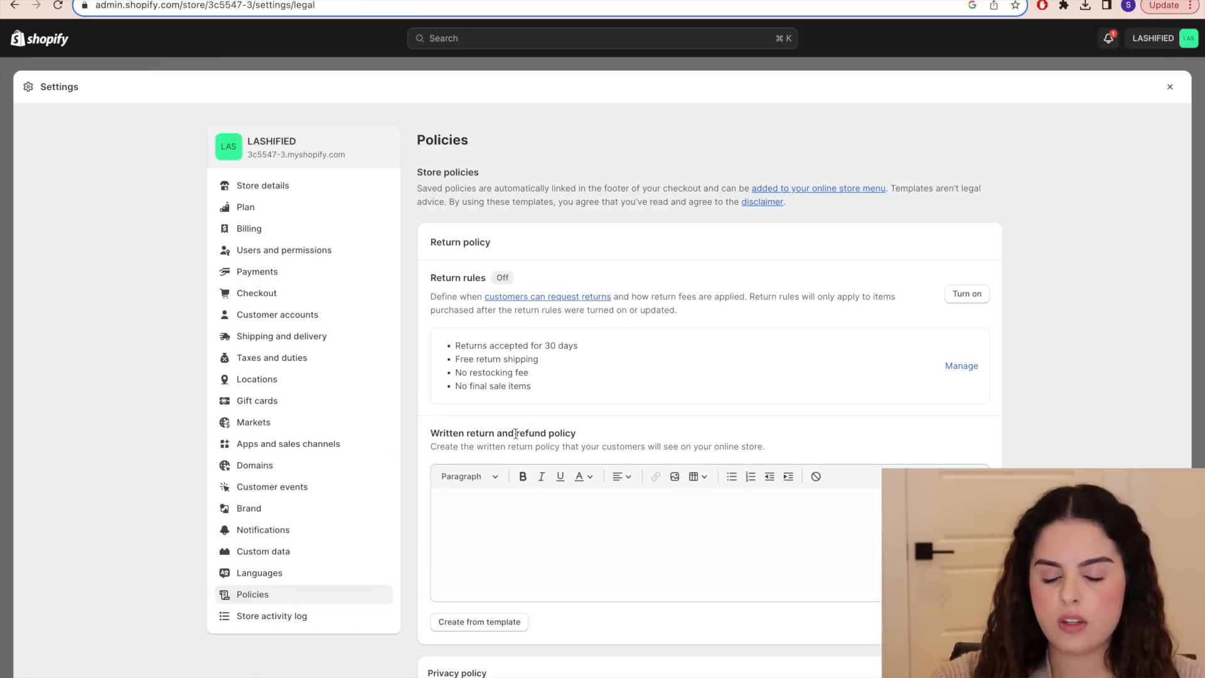
scroll(484, 350, "down", 3)
scroll(537, 374, "down", 9)
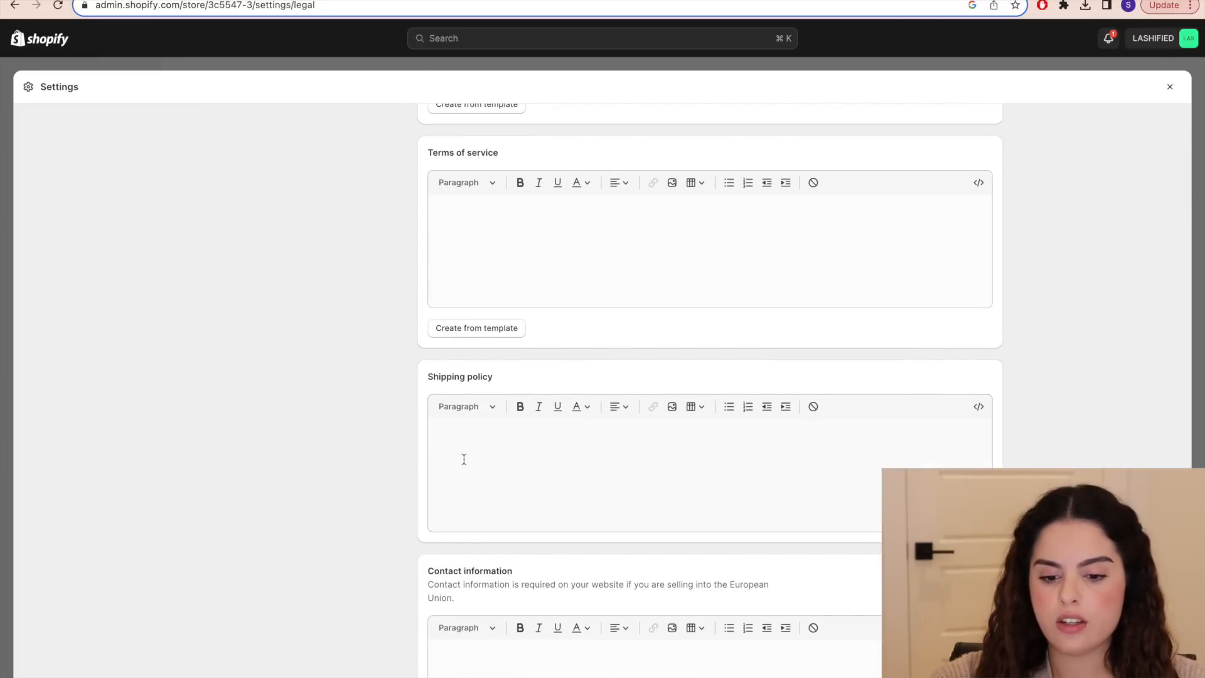
scroll(526, 356, "up", 12)
scroll(564, 288, "down", 1)
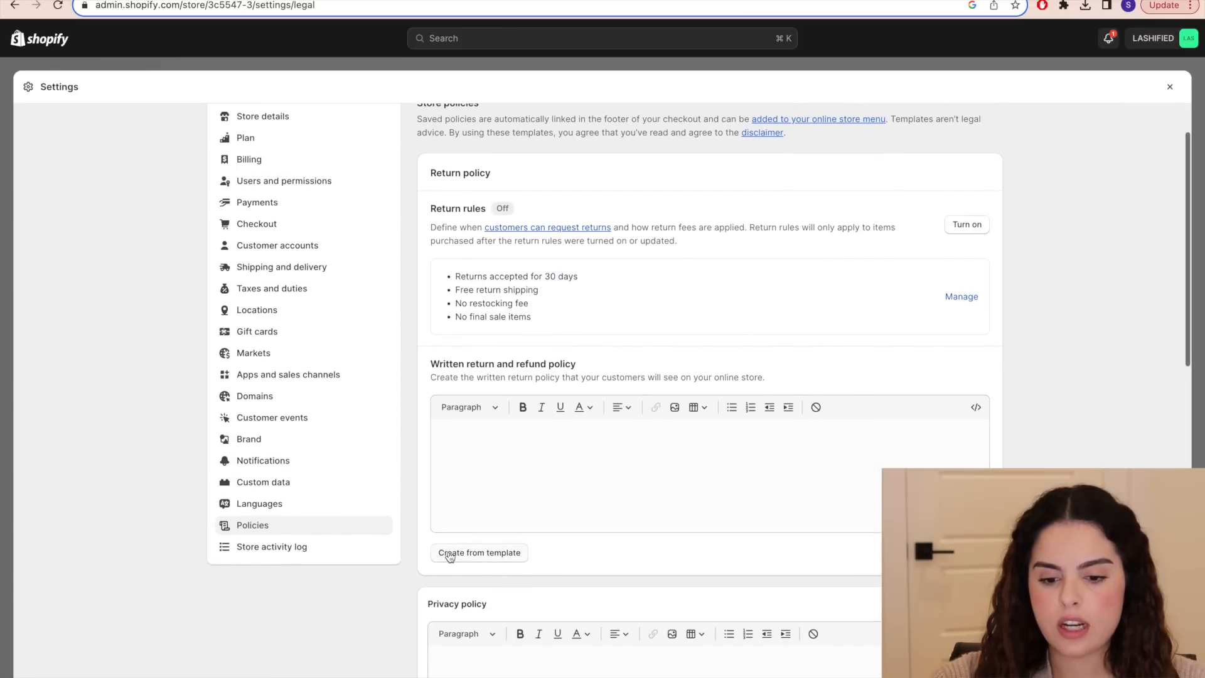
left_click(475, 565)
scroll(957, 389, "down", 10)
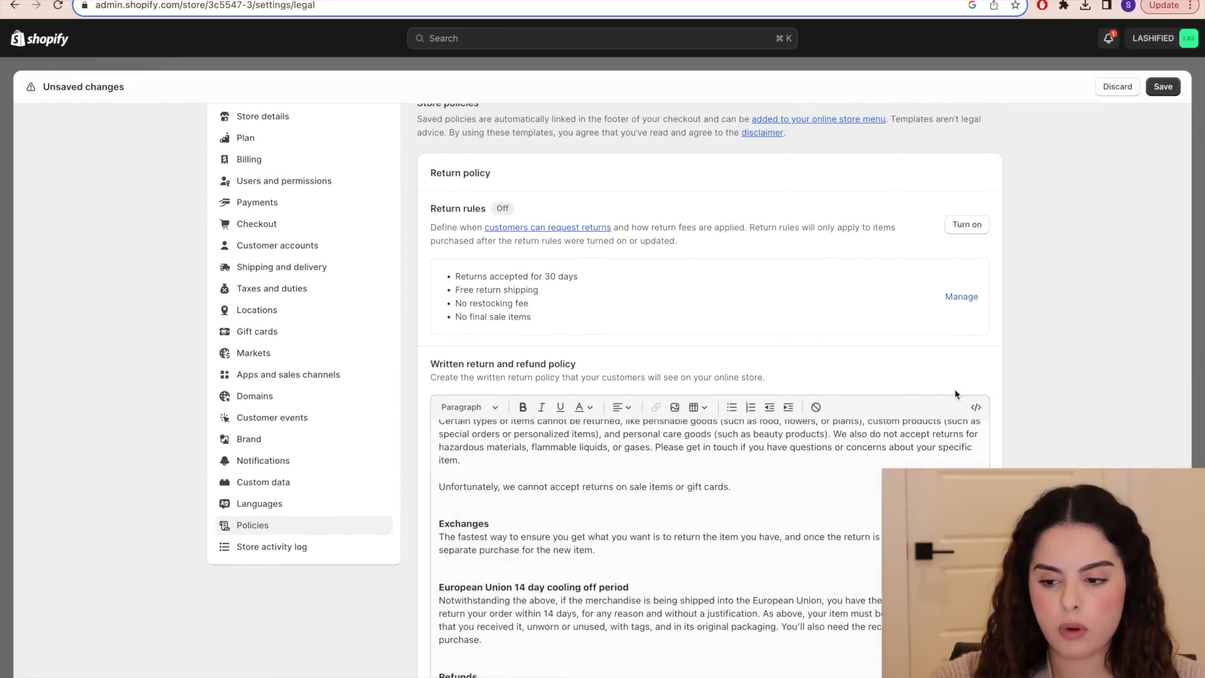
left_click(502, 456)
scroll(1036, 291, "down", 6)
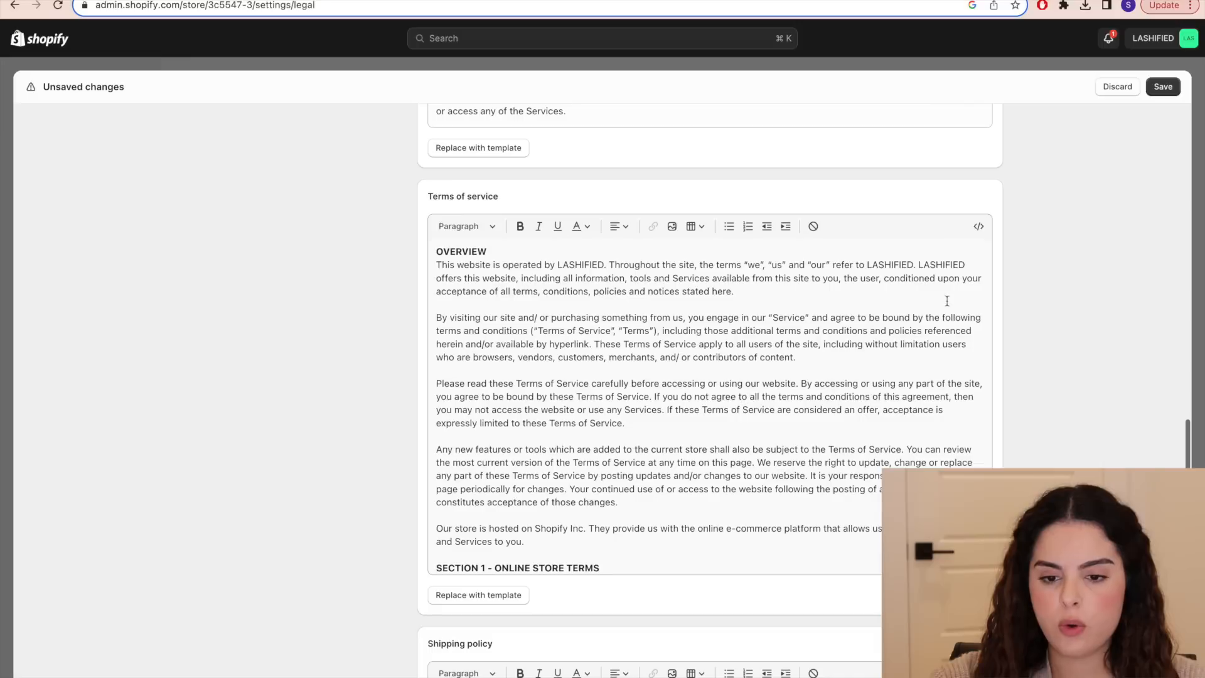
- Shorten the written return policy by deleting the return address sentence and all text after it, ending at the contact email
scroll(1037, 292, "up", 3)
scroll(1035, 290, "up", 11)
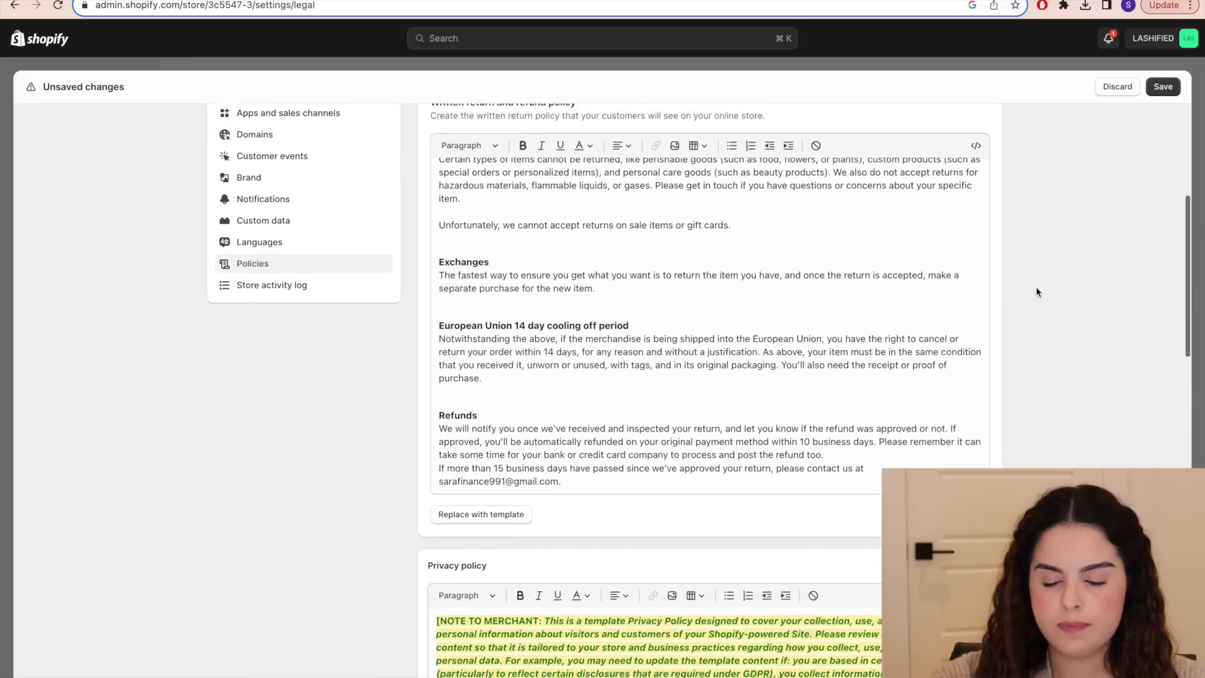
scroll(621, 518, "down", 5)
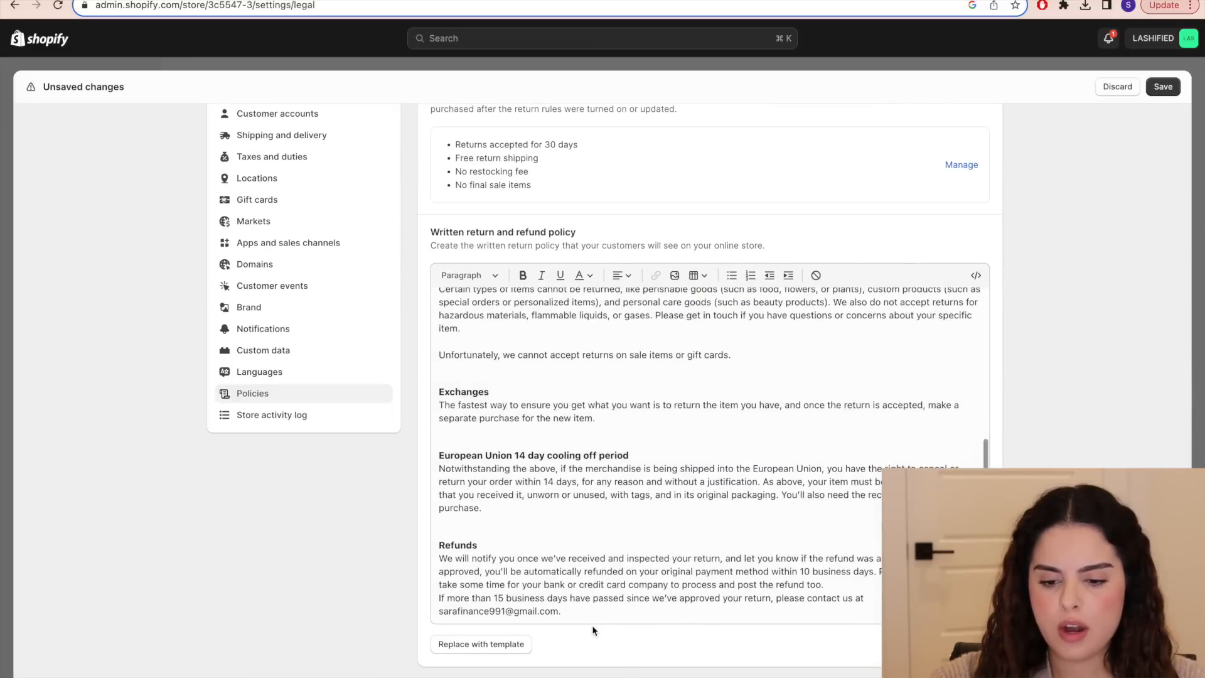
scroll(591, 619, "up", 5)
left_click_drag(591, 620, 564, 89)
left_click_drag(646, 438, 735, 424)
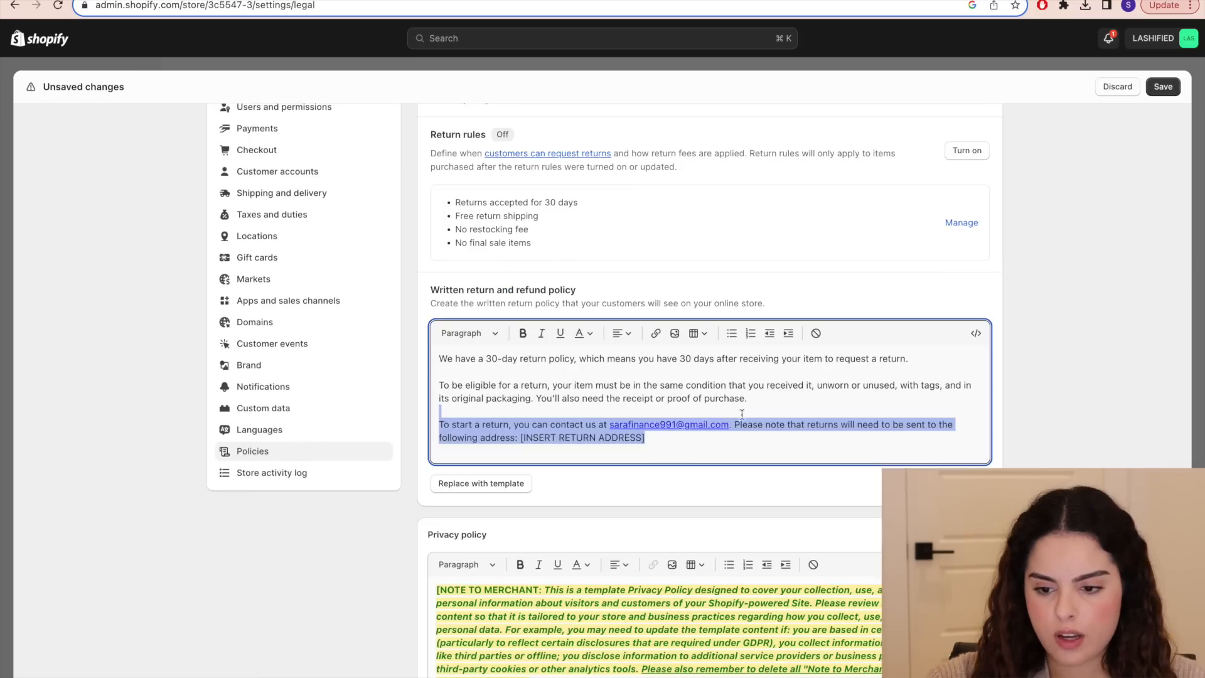
key("BackSpace")
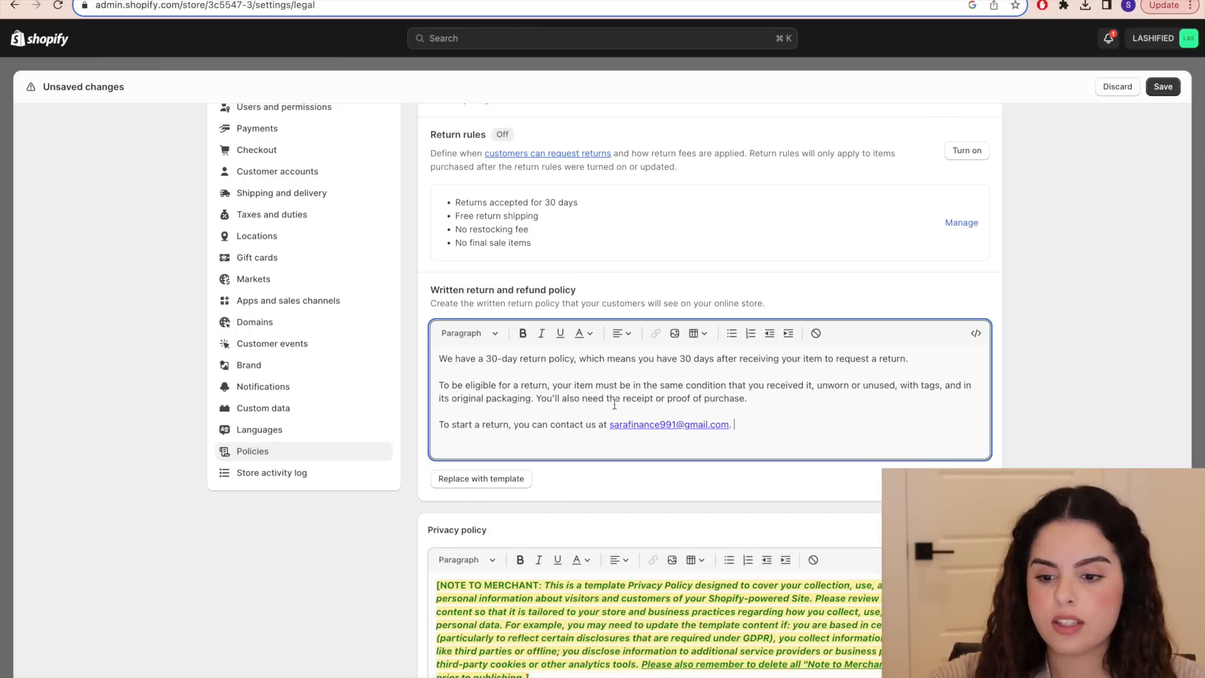
mouse_move(606, 428)
left_mouse_down()
mouse_move(739, 423)
mouse_move(614, 427)
left_mouse_up()
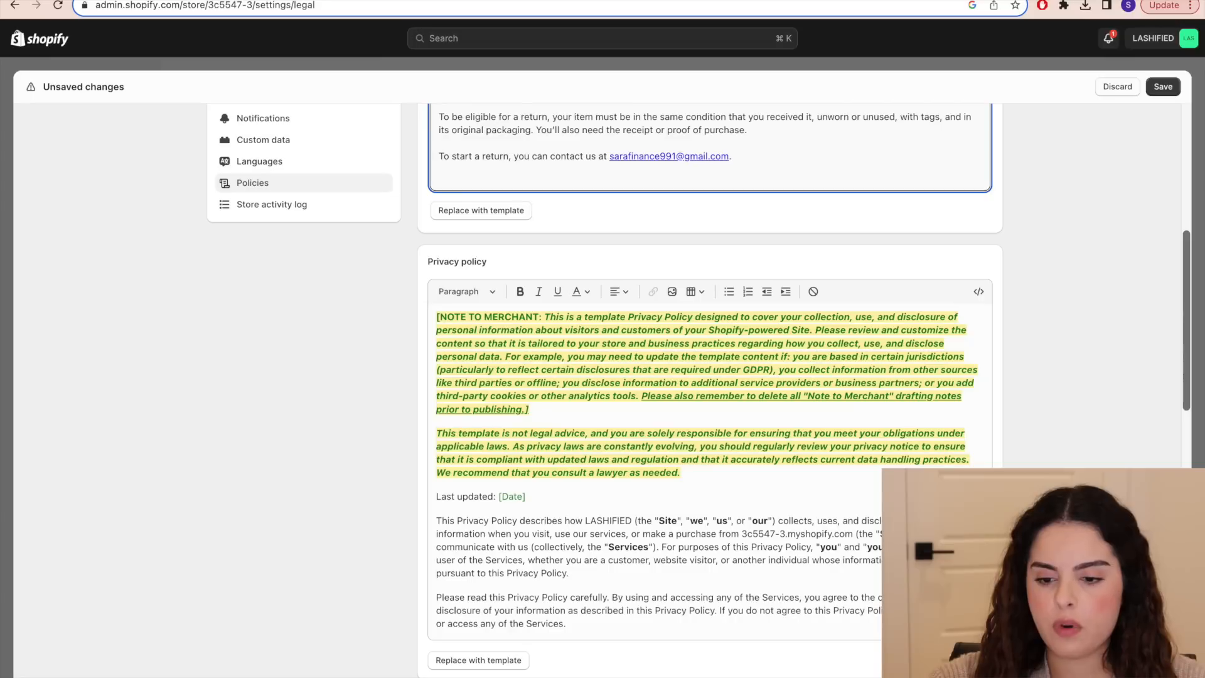
- Delete the highlighted merchant notes at the start of the privacy policy and select the Last updated date placeholder
scroll(614, 477, "up", 1)
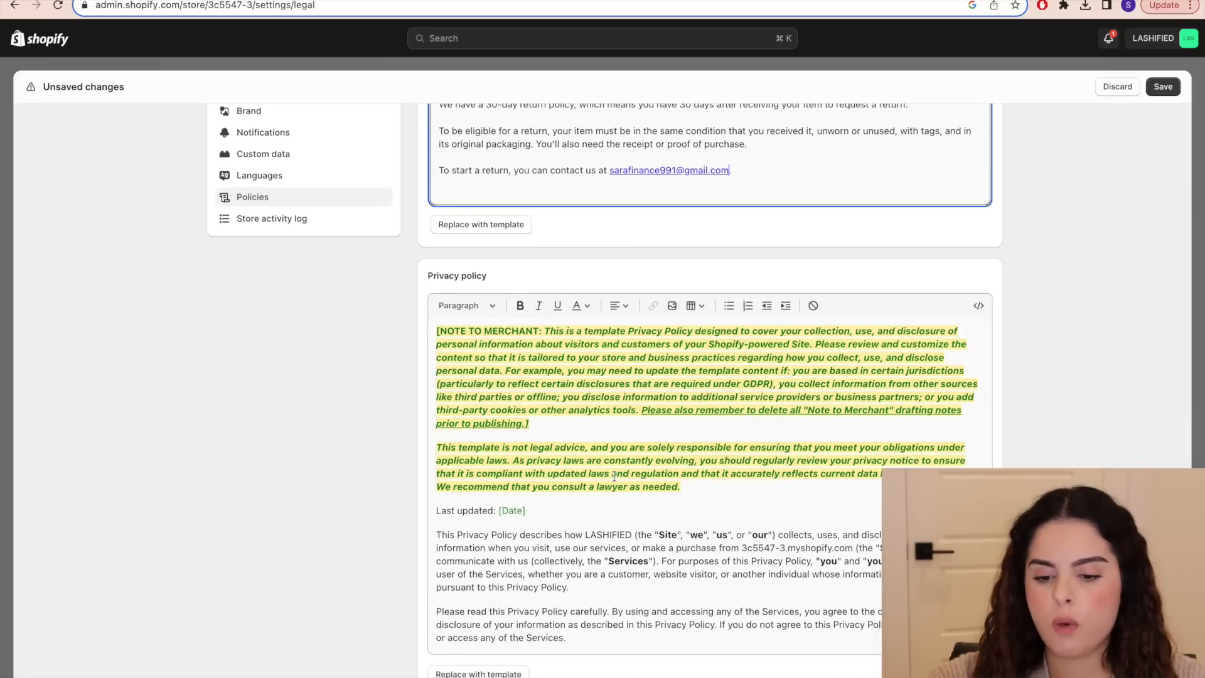
left_click_drag(682, 487, 430, 323)
key("BackSpace")
left_click_drag(526, 331, 501, 330)
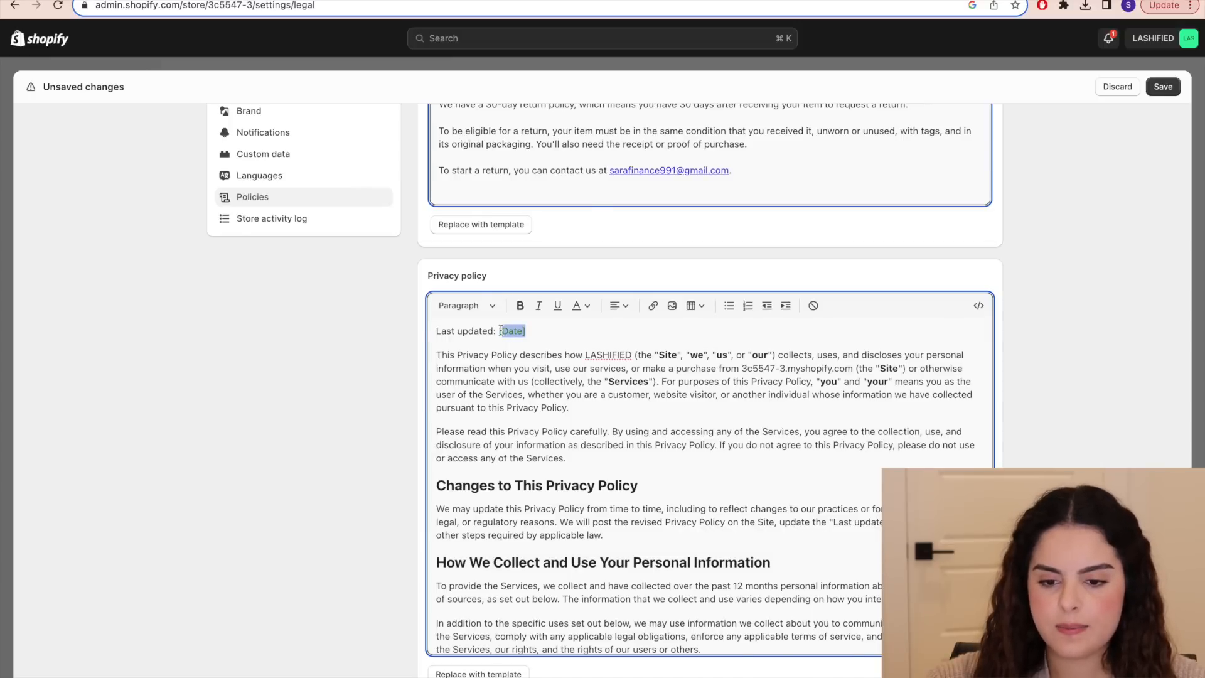
- Look through the privacy policy for remaining merchant notes, selecting the one about Shopify's ad services in the disclosure section
scroll(698, 276, "down", 10)
scroll(699, 277, "down", 15)
scroll(627, 355, "up", 5)
scroll(878, 351, "down", 2)
left_click_drag(890, 353, 958, 382)
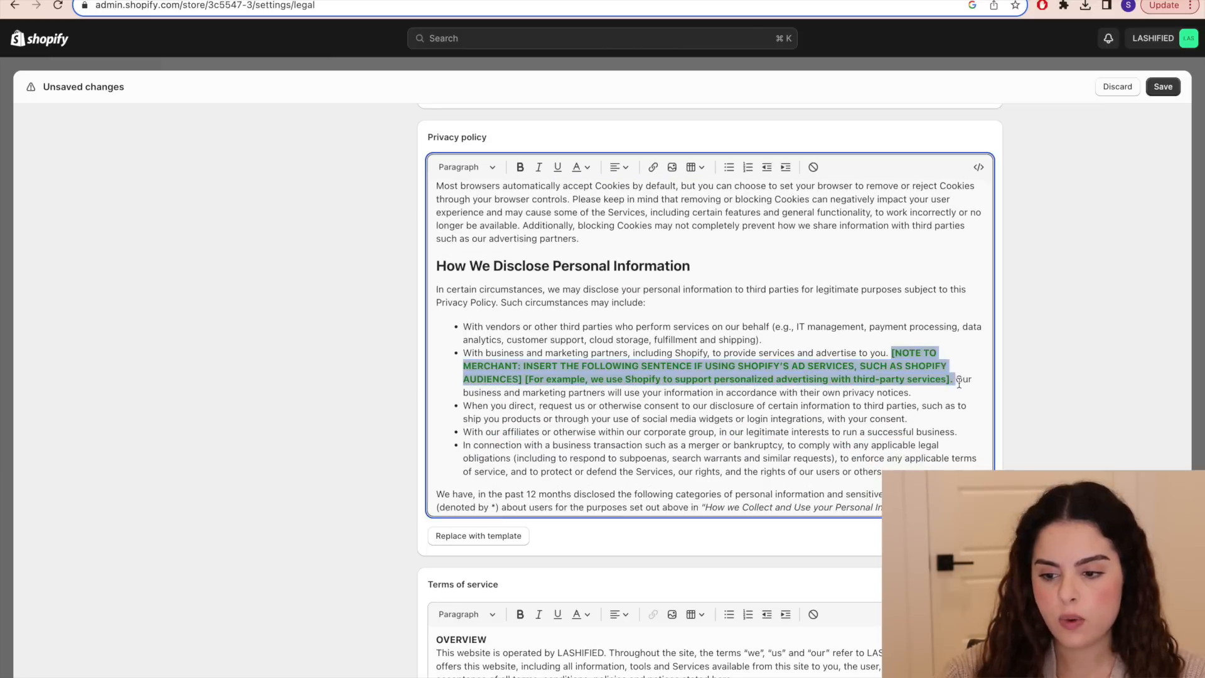
scroll(610, 379, "down", 8)
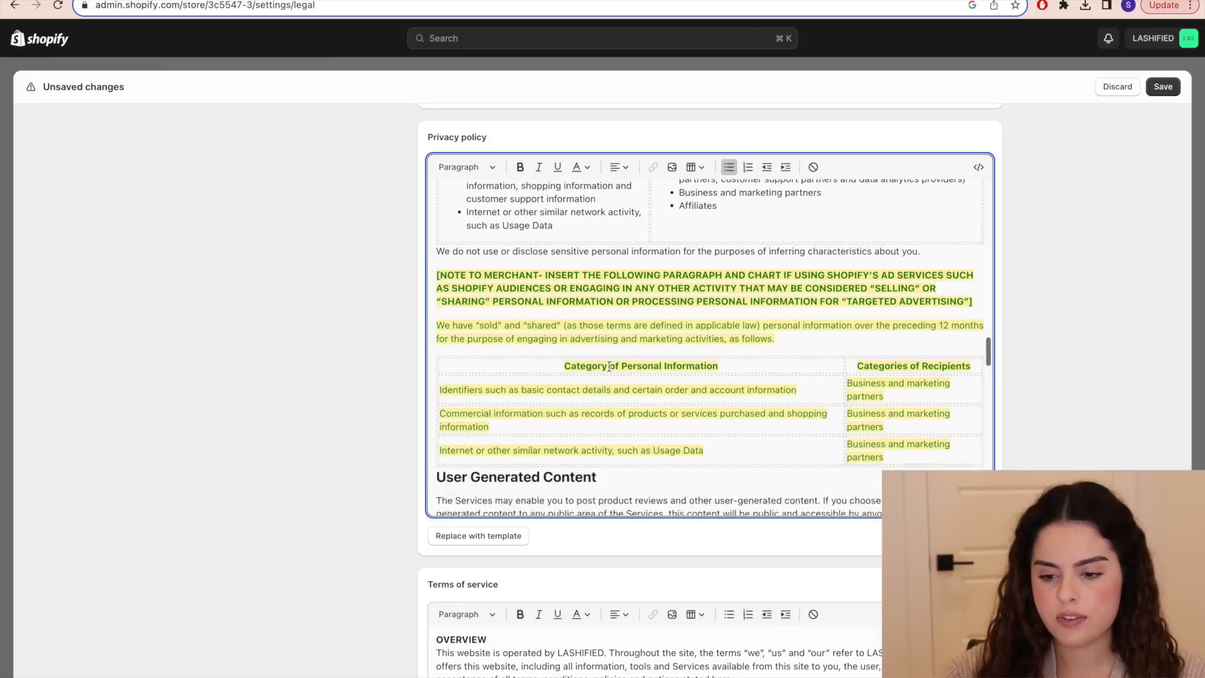
scroll(609, 379, "up", 2)
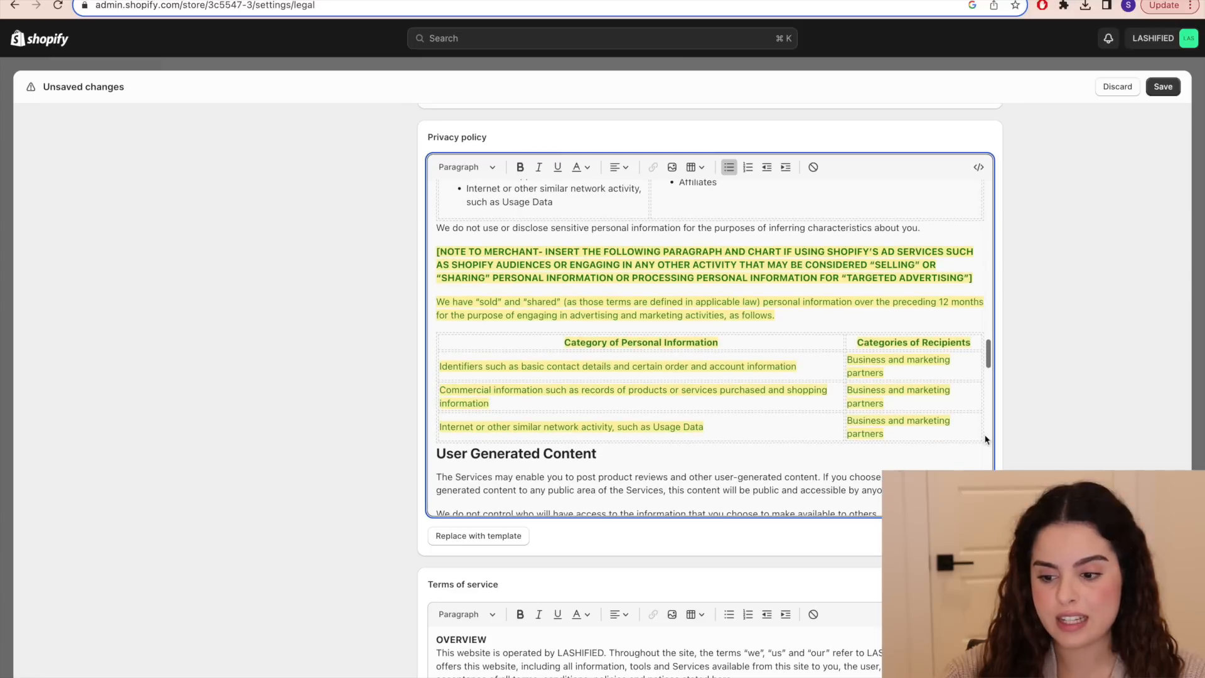
- Remove the toll-free phone and postal address clauses from the privacy policy's Contact section, ending the sentence with a period after the email
scroll(981, 446, "down", 15)
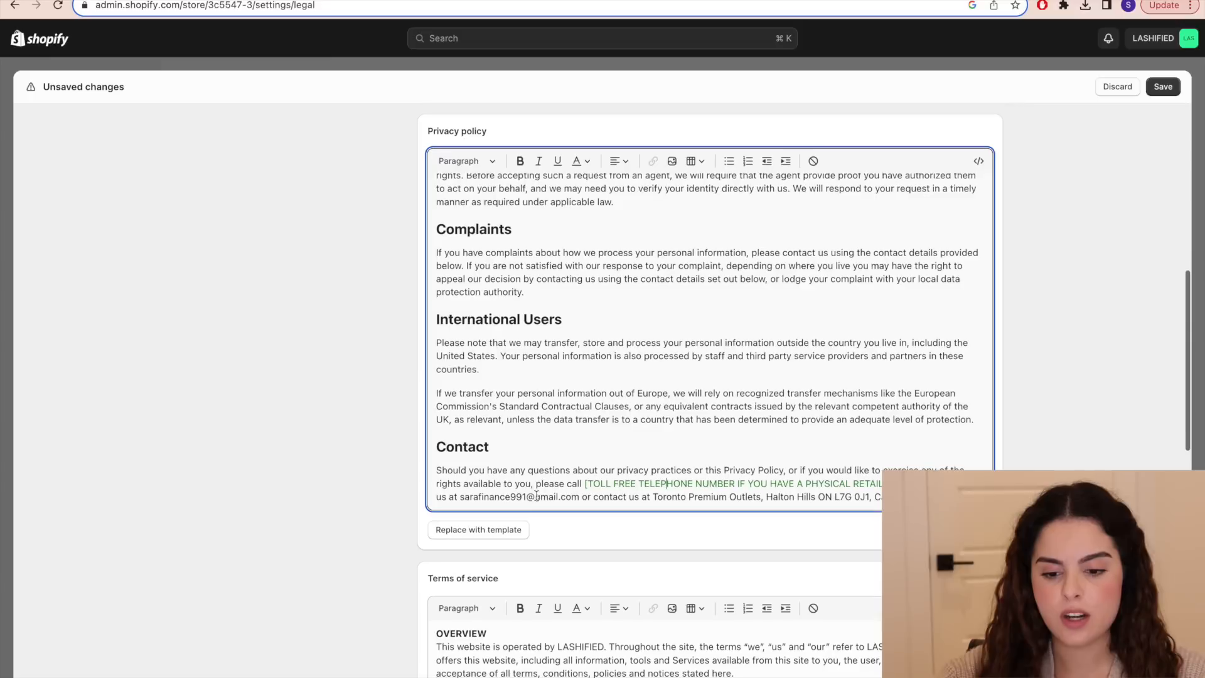
left_click_drag(535, 483, 954, 484)
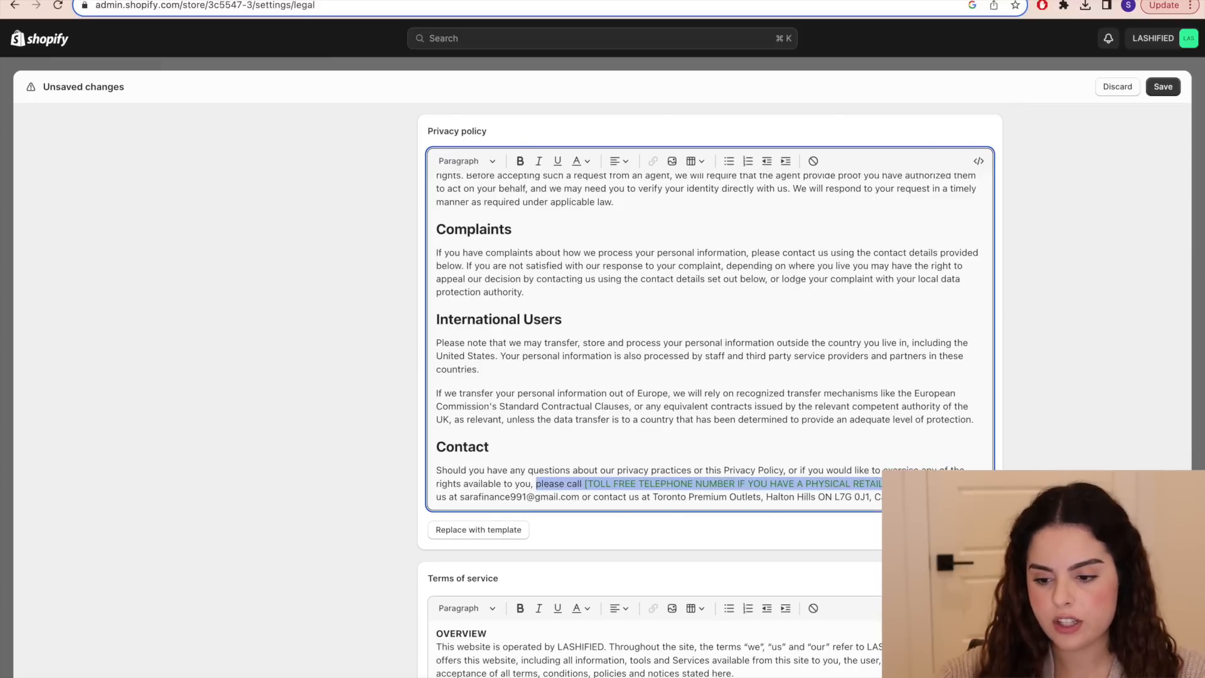
key("BackSpace")
key("BackSpace")
key("BackSpace")
key("BackSpace")
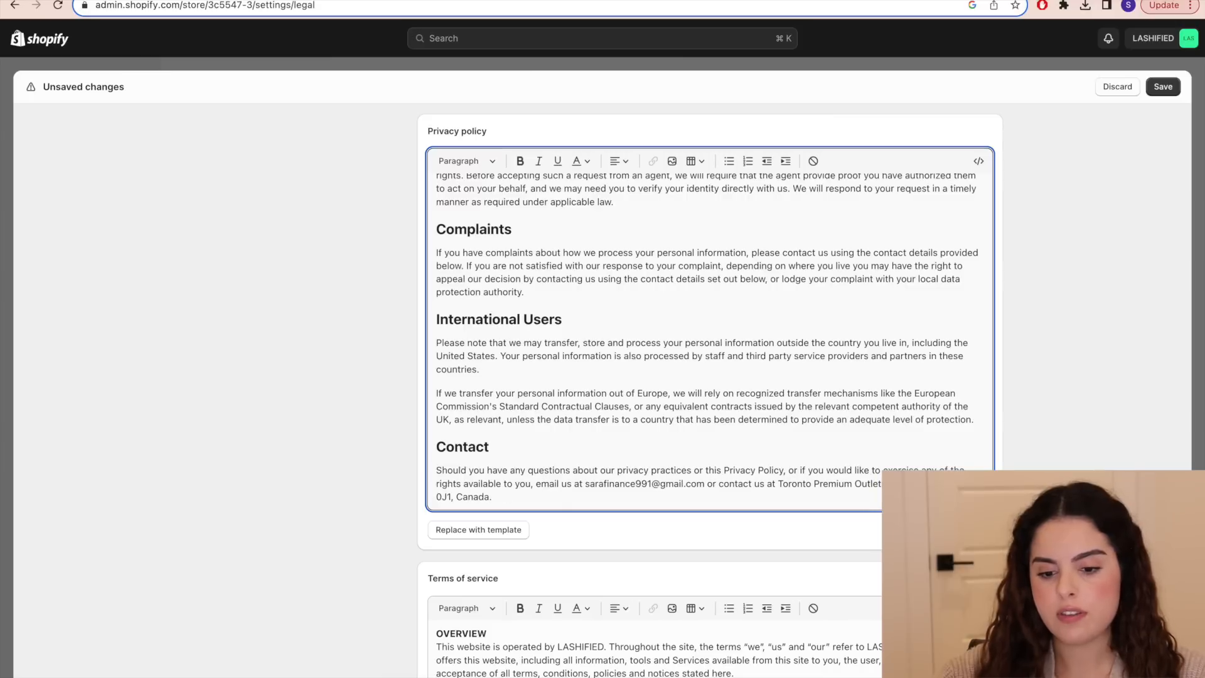
left_click_drag(706, 483, 722, 500)
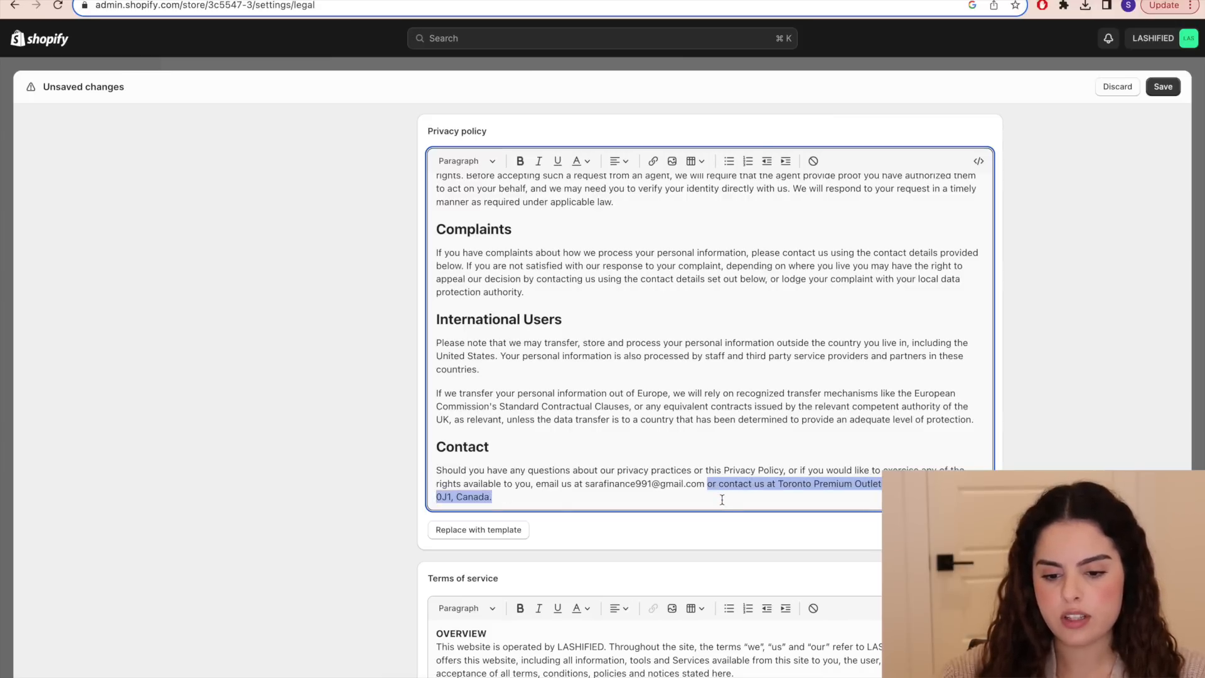
type(".")
- Delete the business address, phone, registration and VAT number placeholders from Section 20 of the terms of service
scroll(1019, 407, "down", 5)
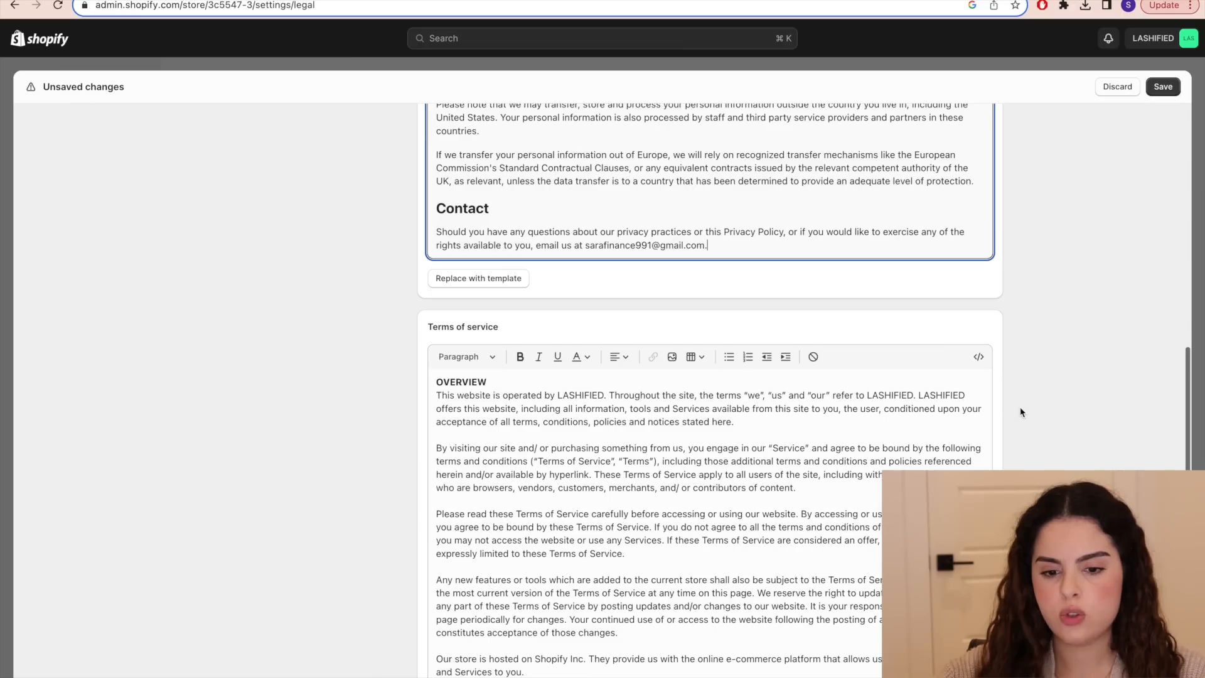
scroll(699, 399, "down", 8)
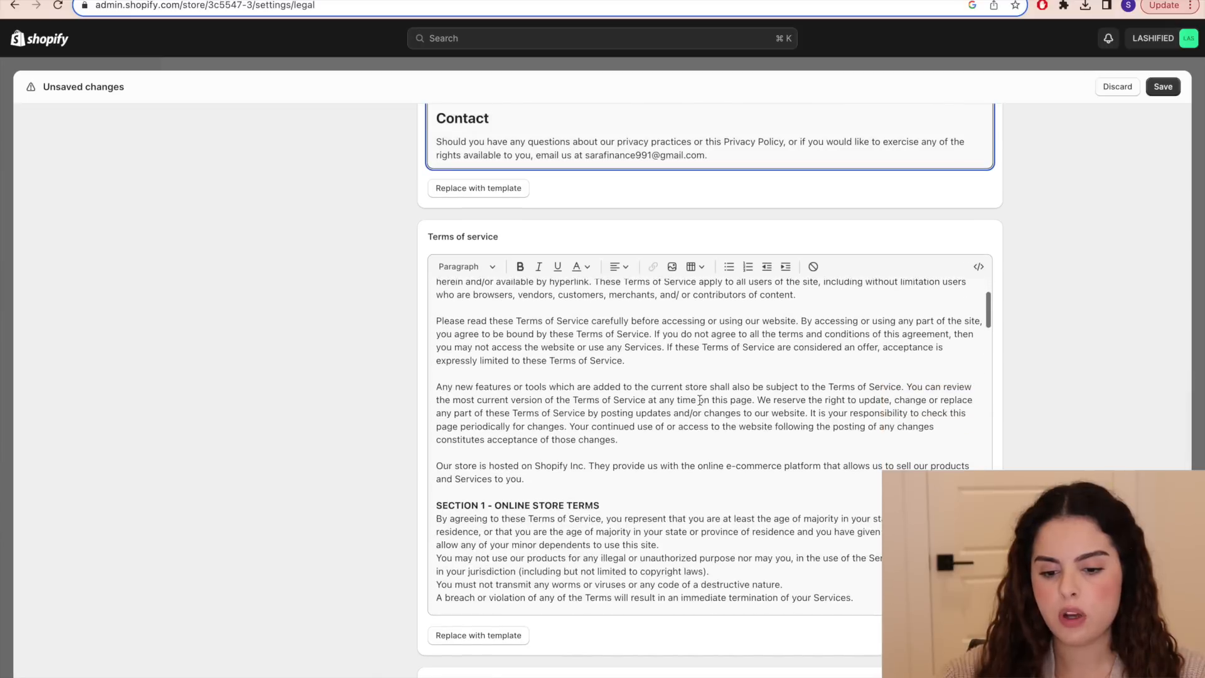
scroll(699, 399, "down", 15)
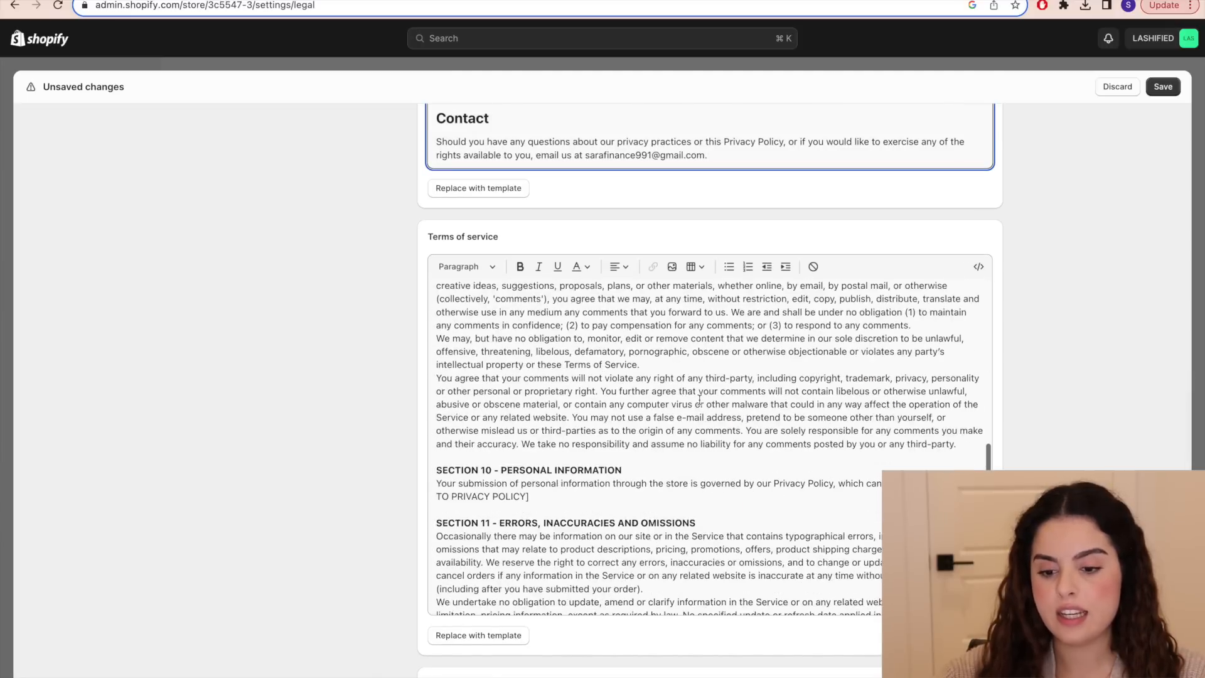
scroll(699, 400, "down", 15)
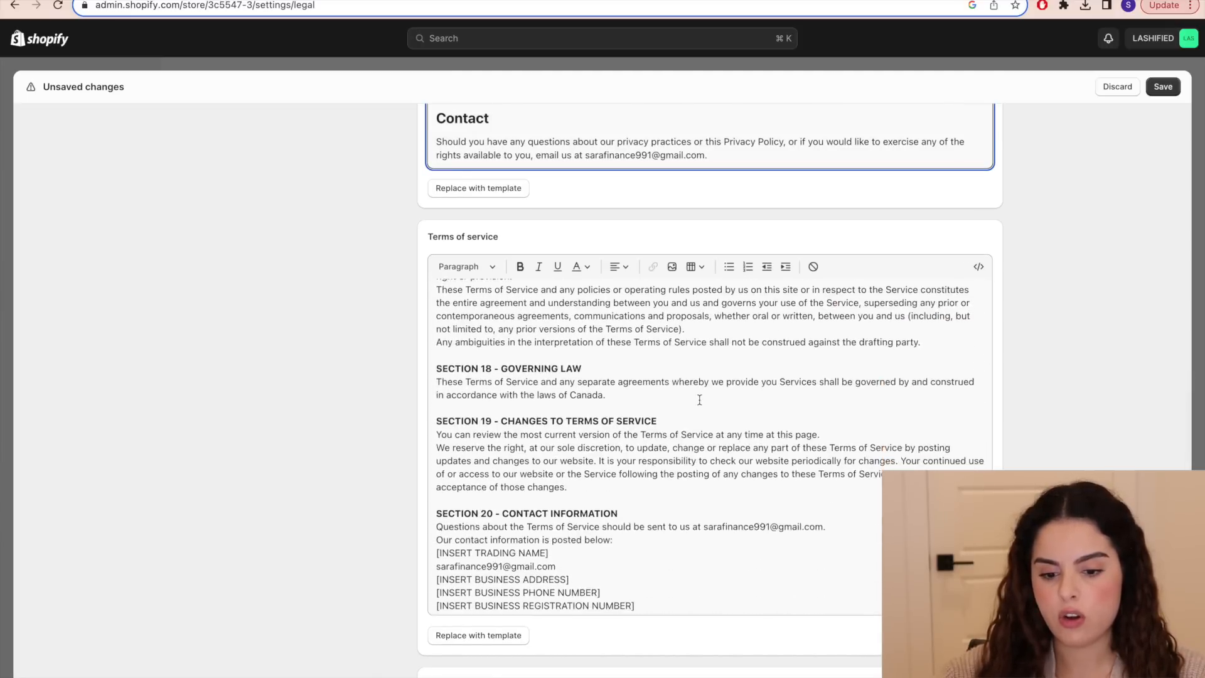
left_click_drag(540, 602, 434, 562)
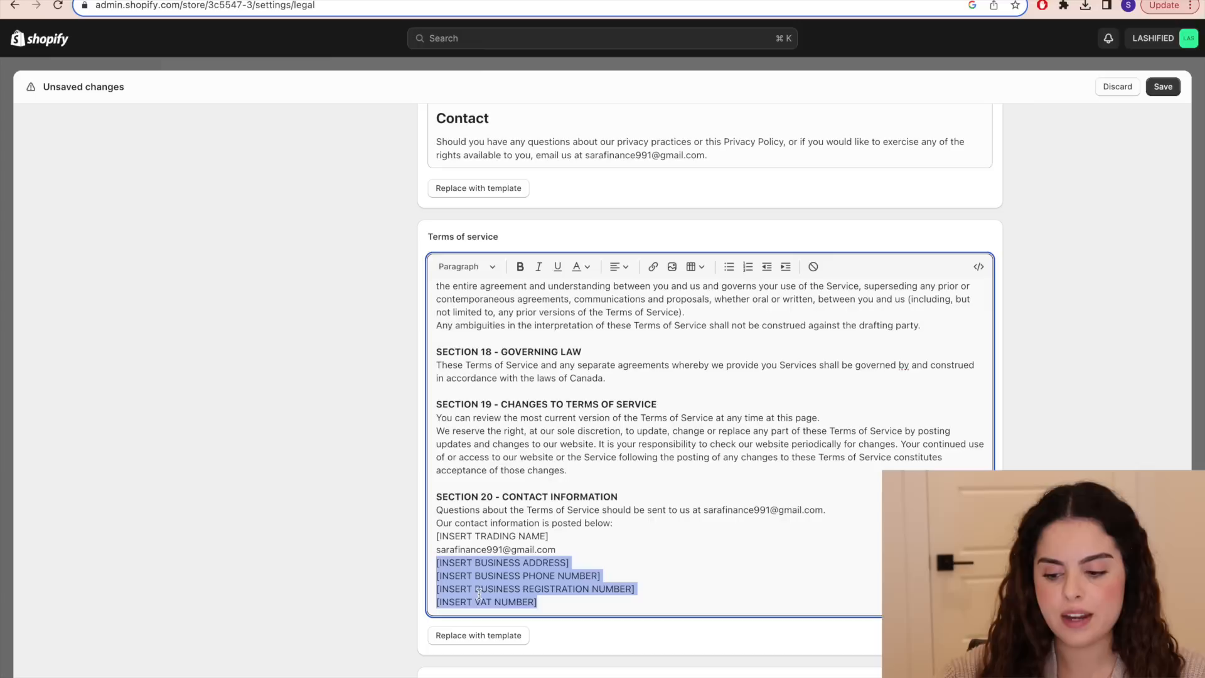
key("BackSpace")
- Delete the trading name placeholder above the contact email in the terms of service and save the store policies
left_click_drag(549, 576, 437, 575)
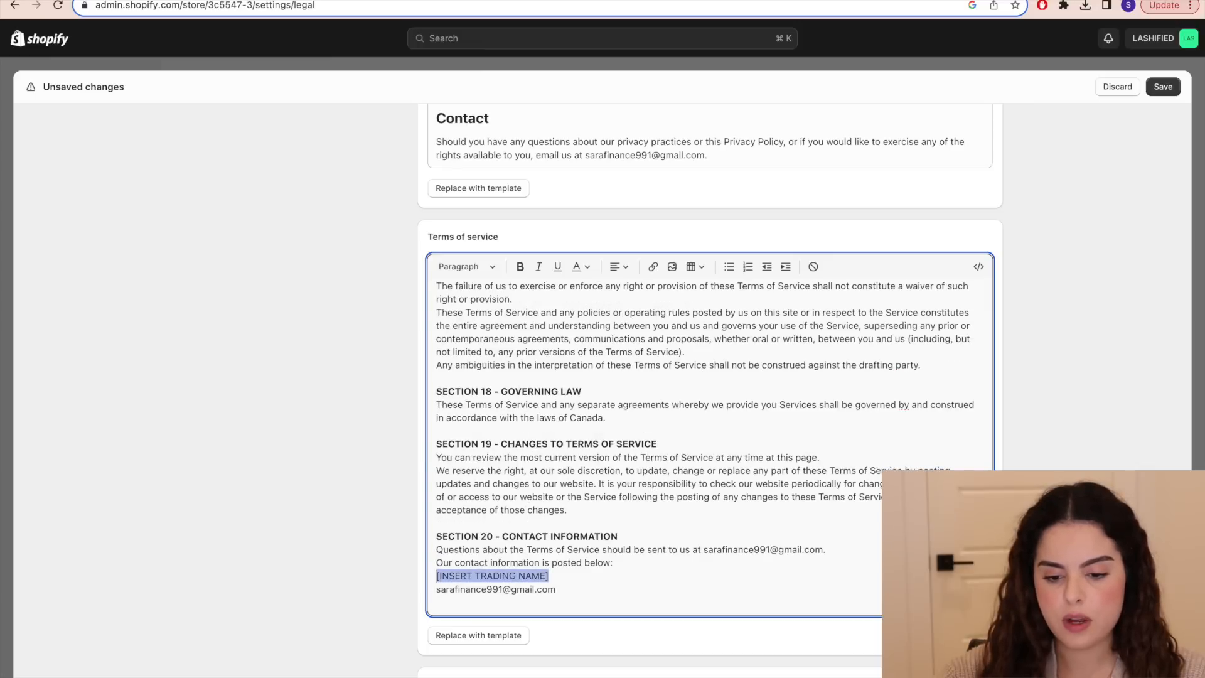
key("BackSpace")
left_click(505, 602)
left_click_drag(438, 588, 559, 590)
left_click(571, 591)
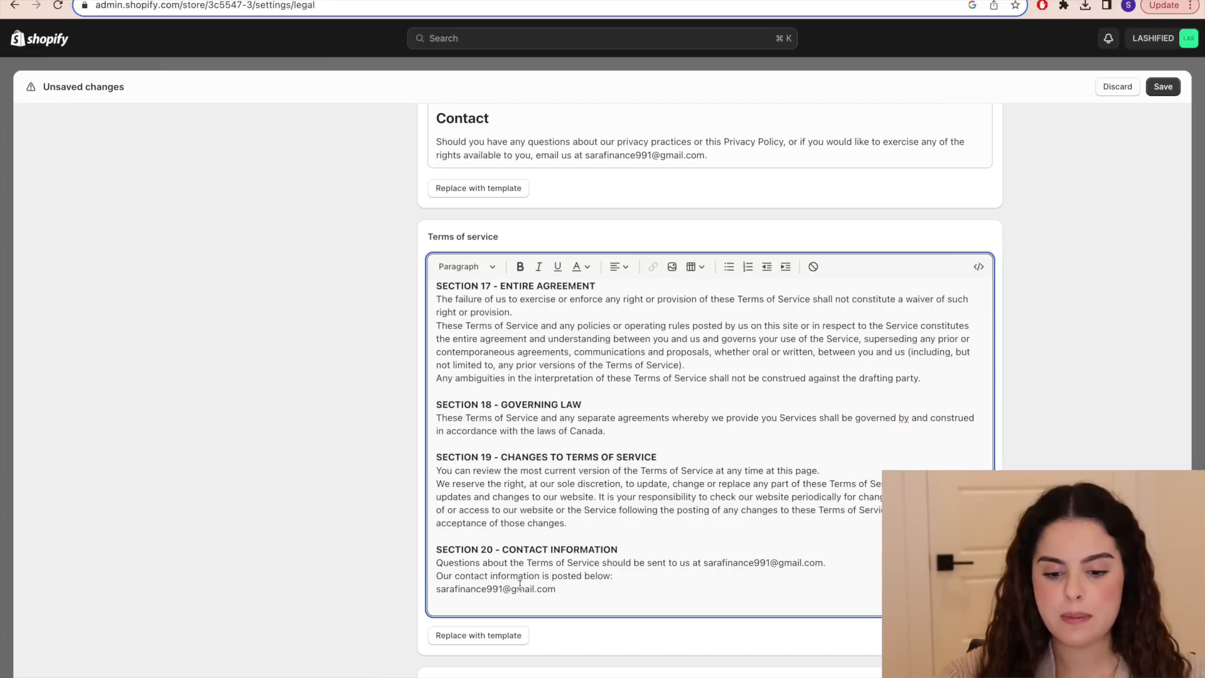
left_click_drag(560, 589, 420, 591)
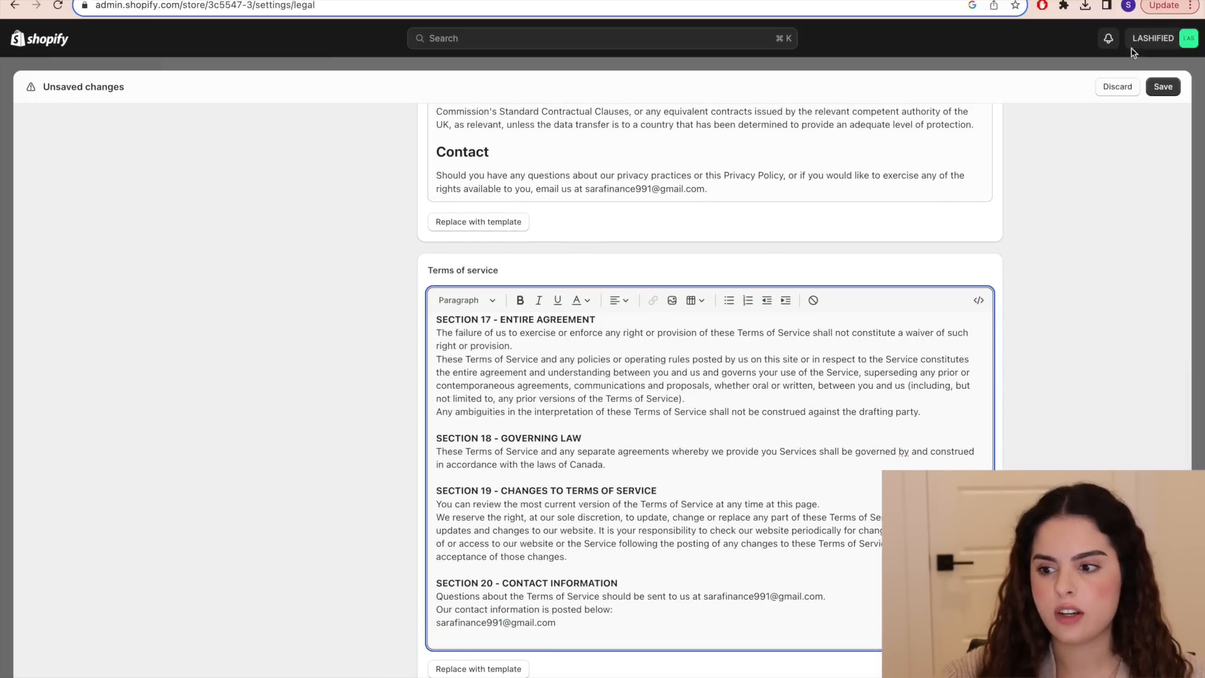
left_click(1160, 87)
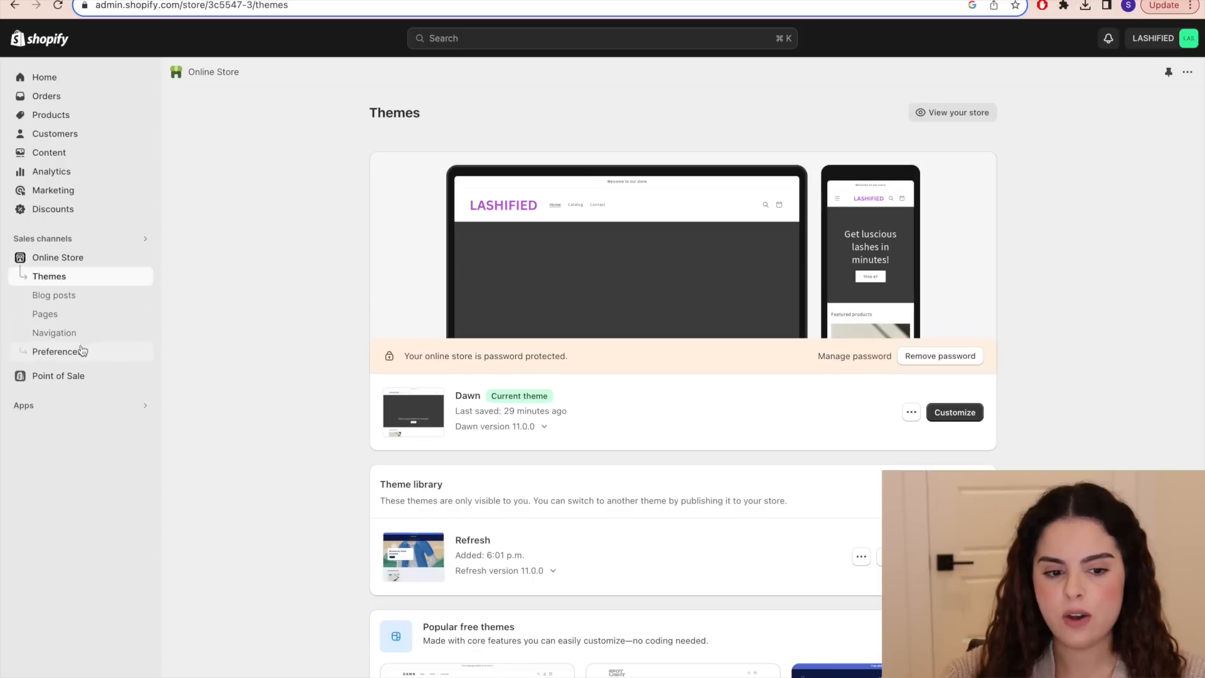
- Remove the Search item from the online store's footer menu
left_click(69, 337)
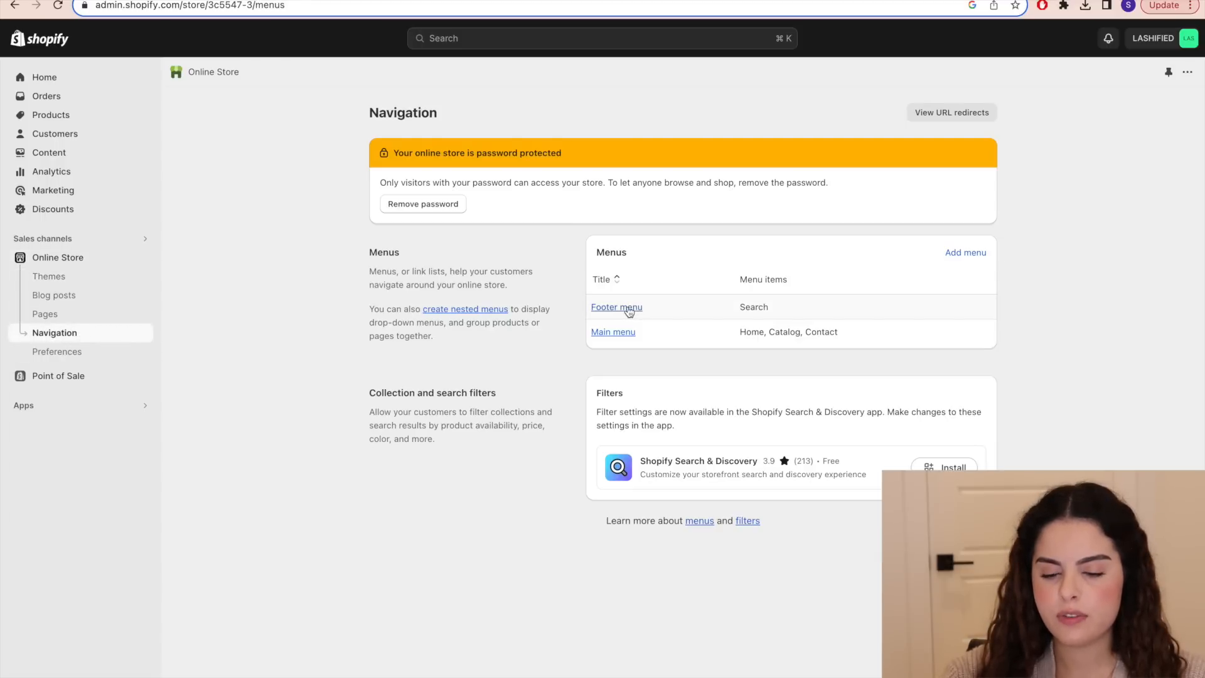
left_click(629, 308)
left_click(756, 281)
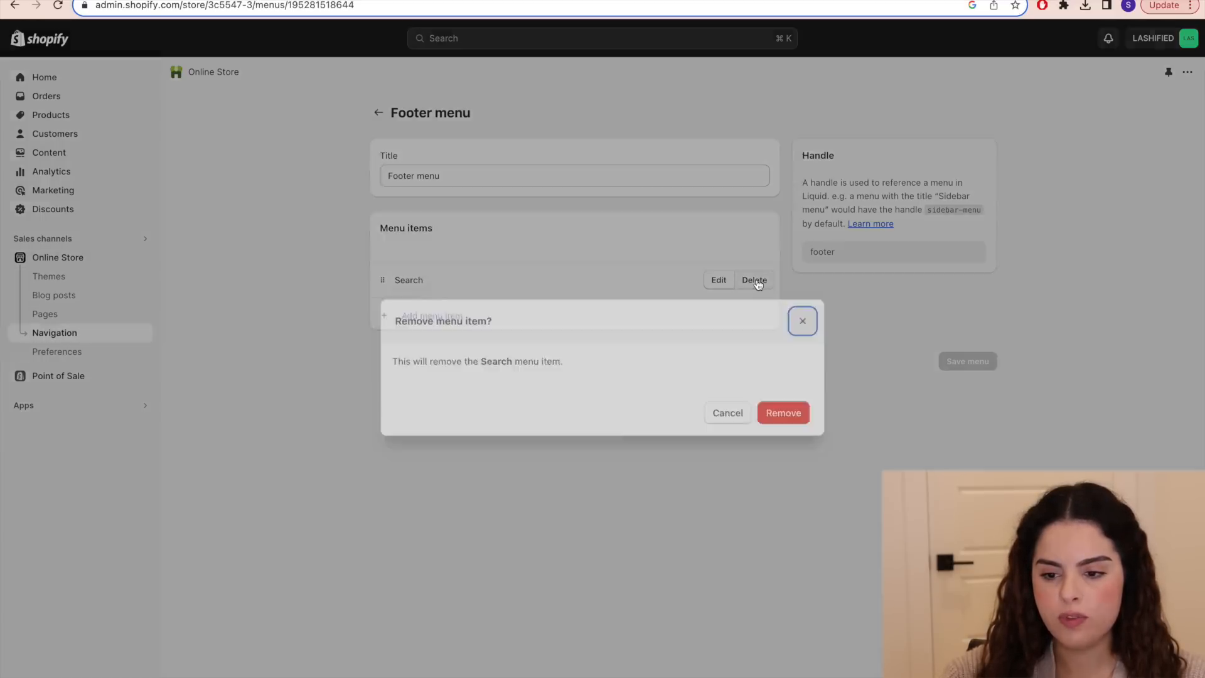
left_click(781, 414)
- Add a footer menu item that links to the Privacy Policy
left_click(409, 334)
left_click(1013, 160)
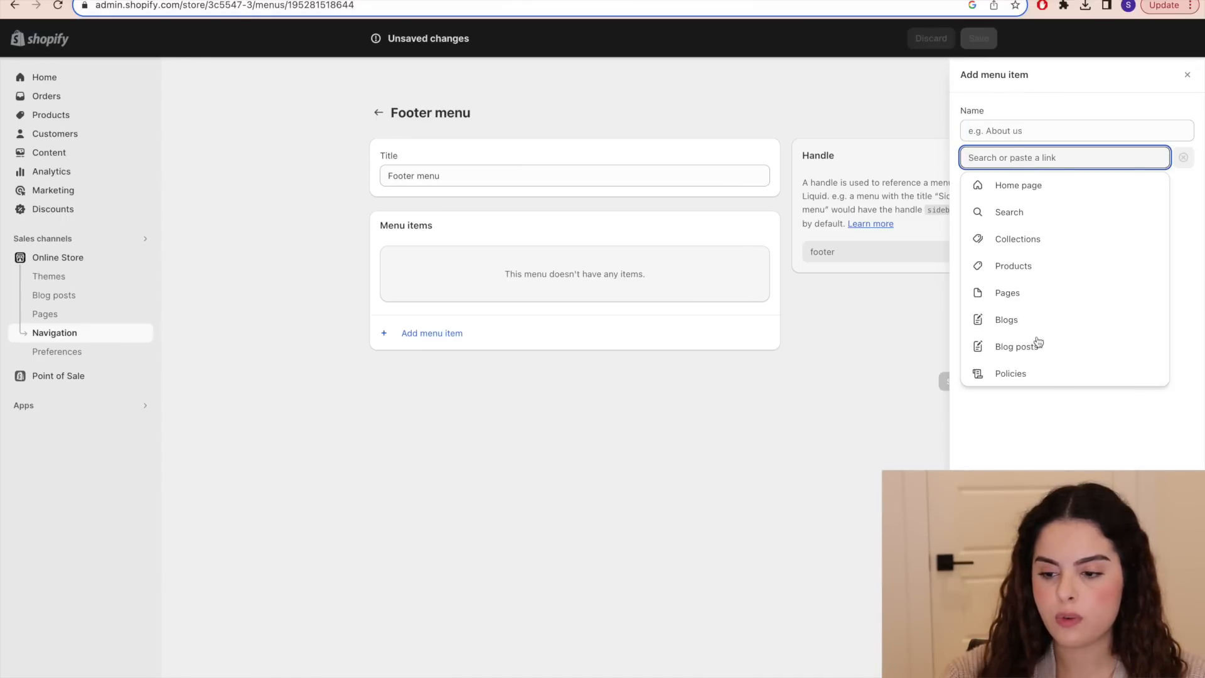
left_click(1028, 375)
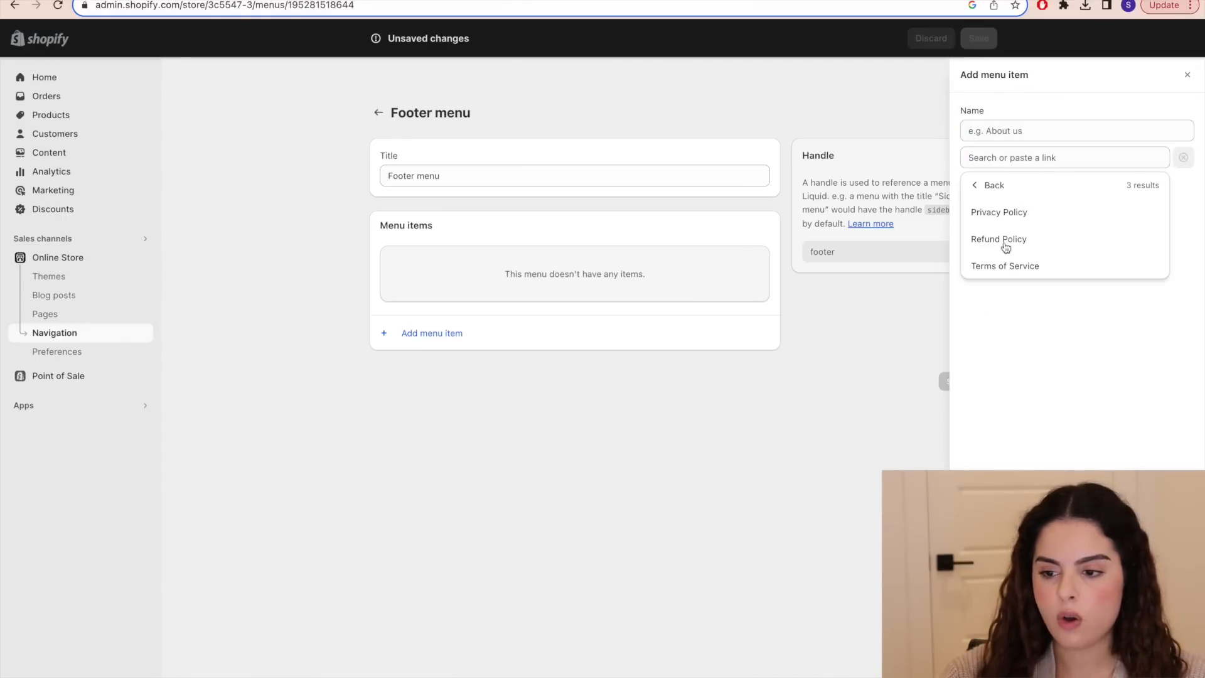
left_click(1012, 214)
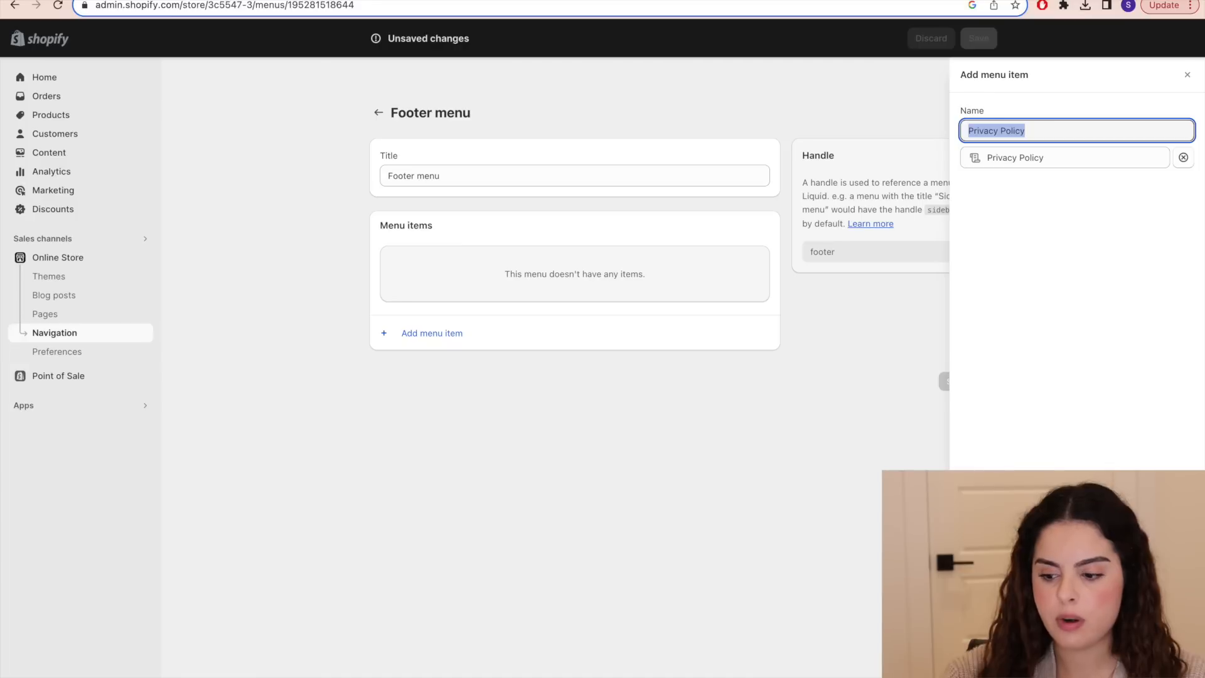
left_click(1178, 659)
- Add a footer menu item that links to the Refund Policy
left_click(438, 310)
left_click(1006, 157)
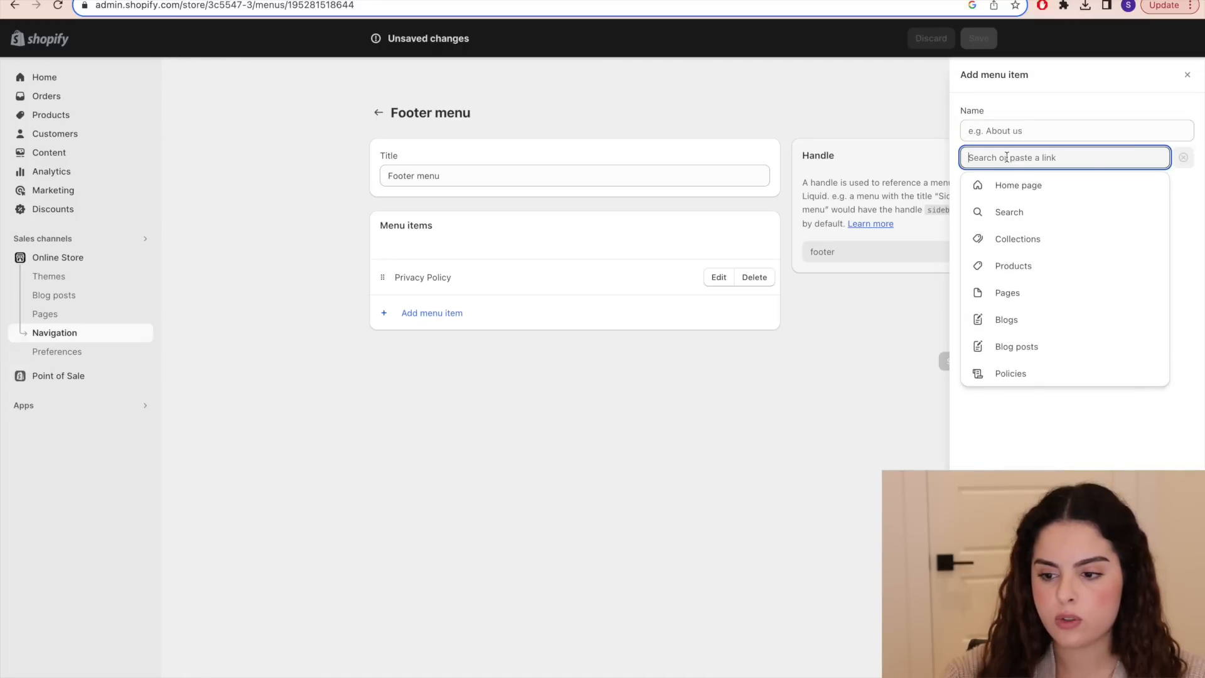
left_click(1034, 371)
left_click(1037, 237)
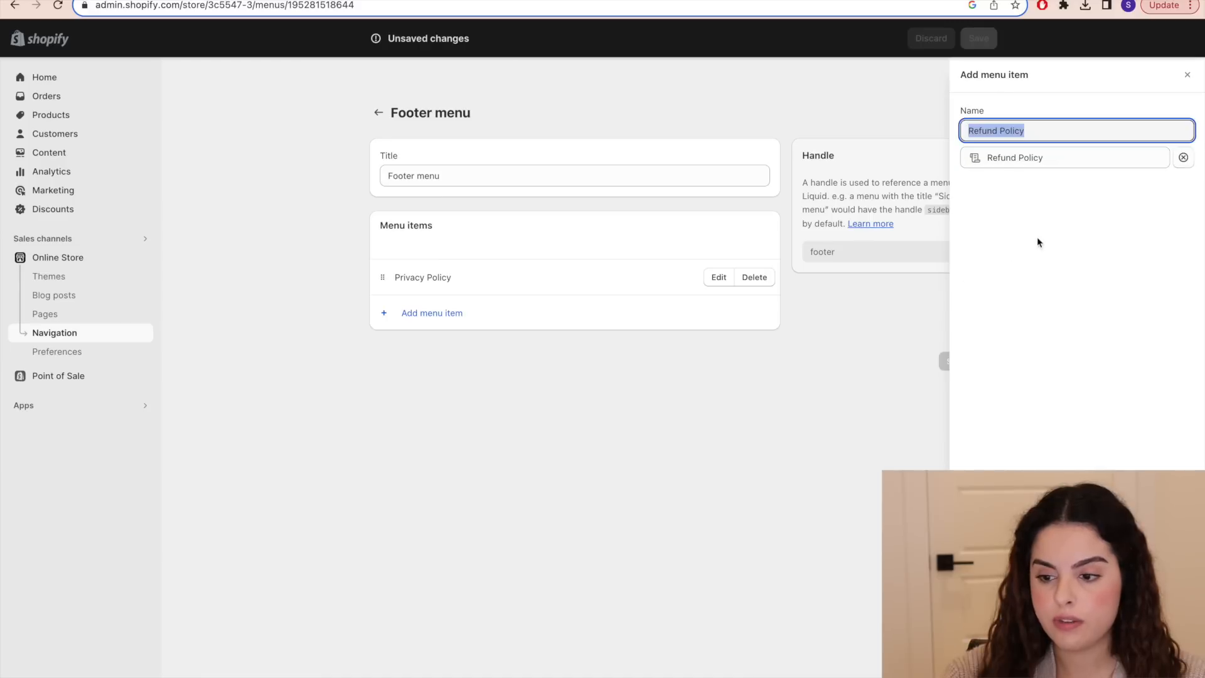
left_click(1177, 659)
- Add a footer menu item that links to the Terms of Service and save the menu
left_click(432, 348)
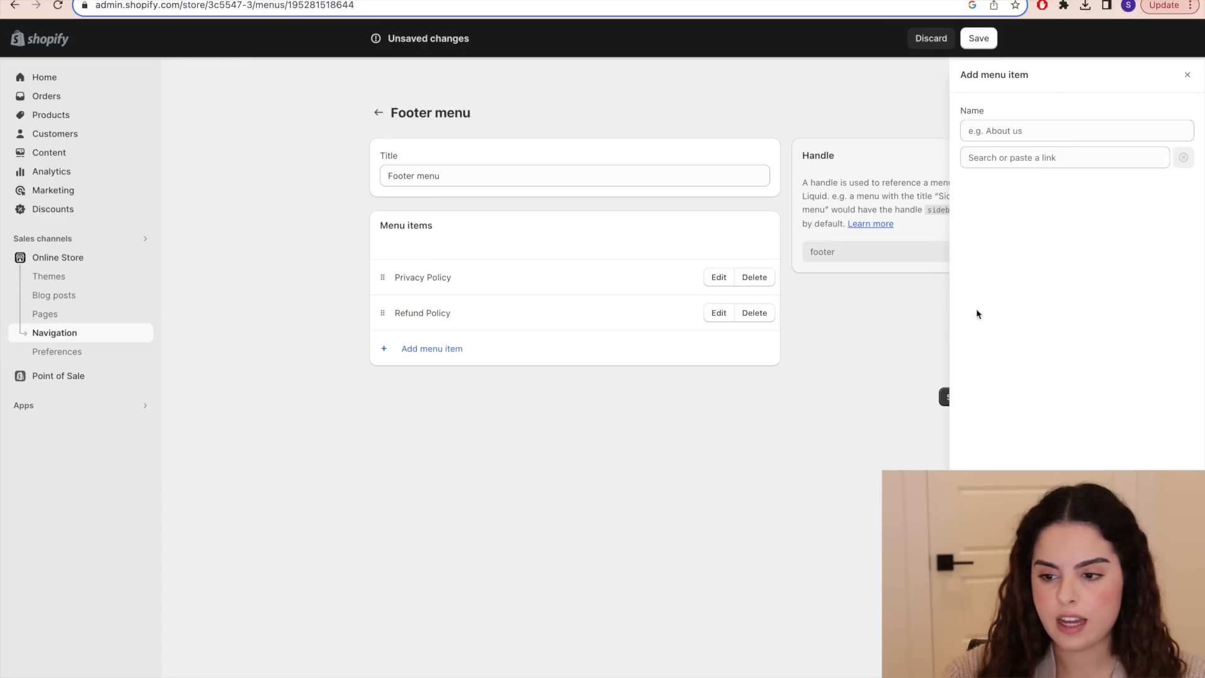
left_click(1033, 157)
left_click(1001, 373)
left_click(1050, 264)
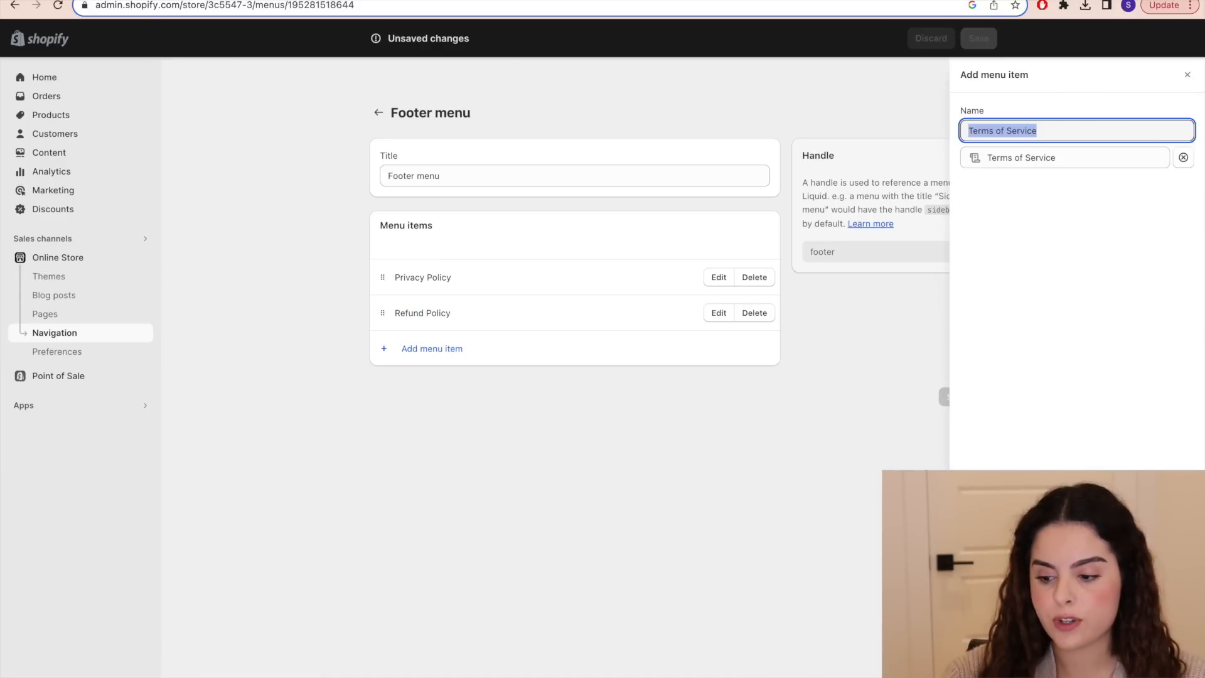
left_click(1178, 659)
left_click(968, 432)
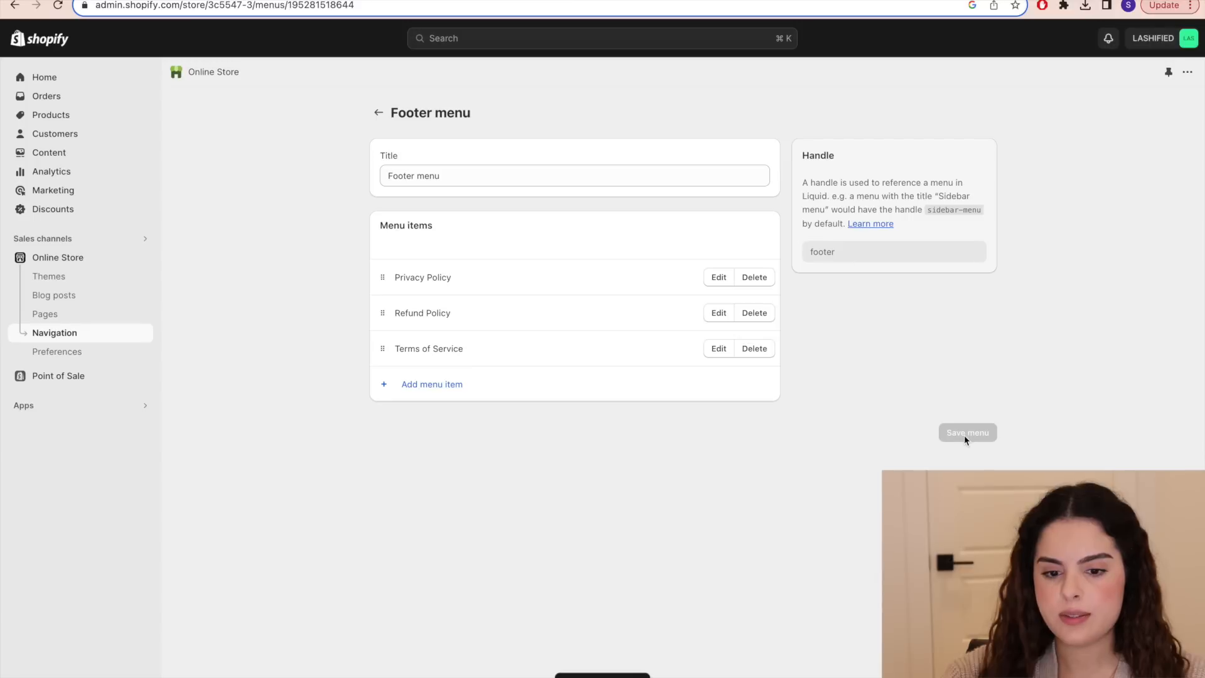
- Remove the Home and Catalog items from the online store's main menu
left_click(378, 112)
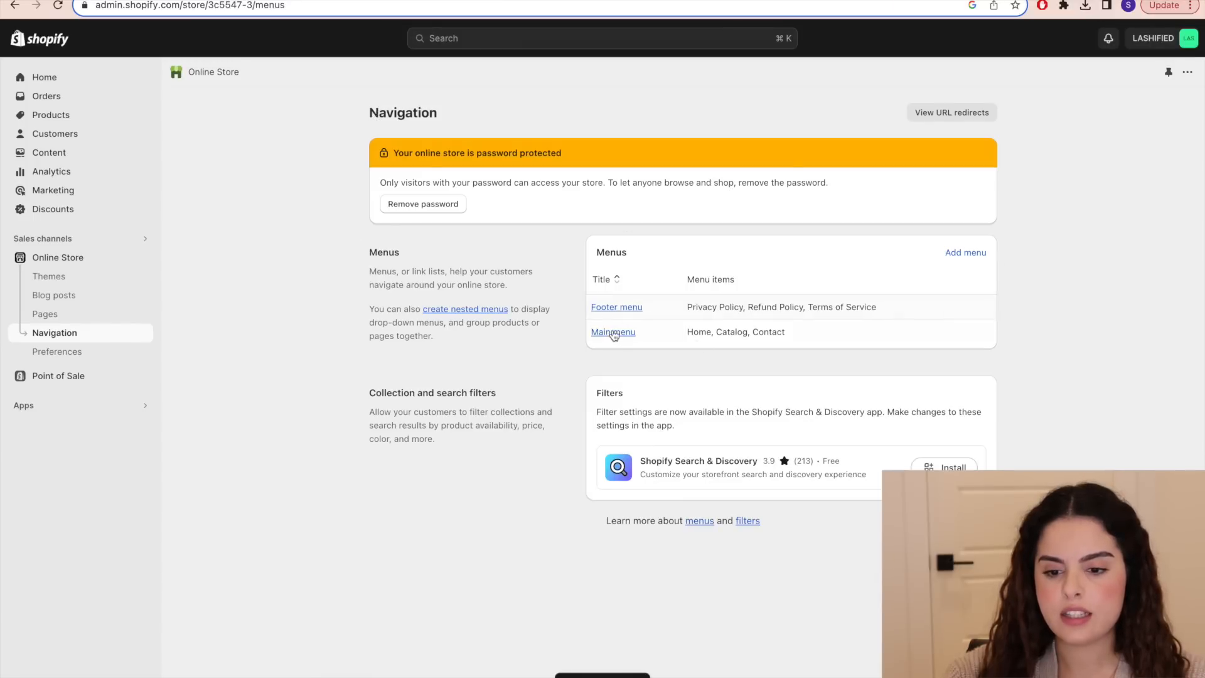
left_click(613, 333)
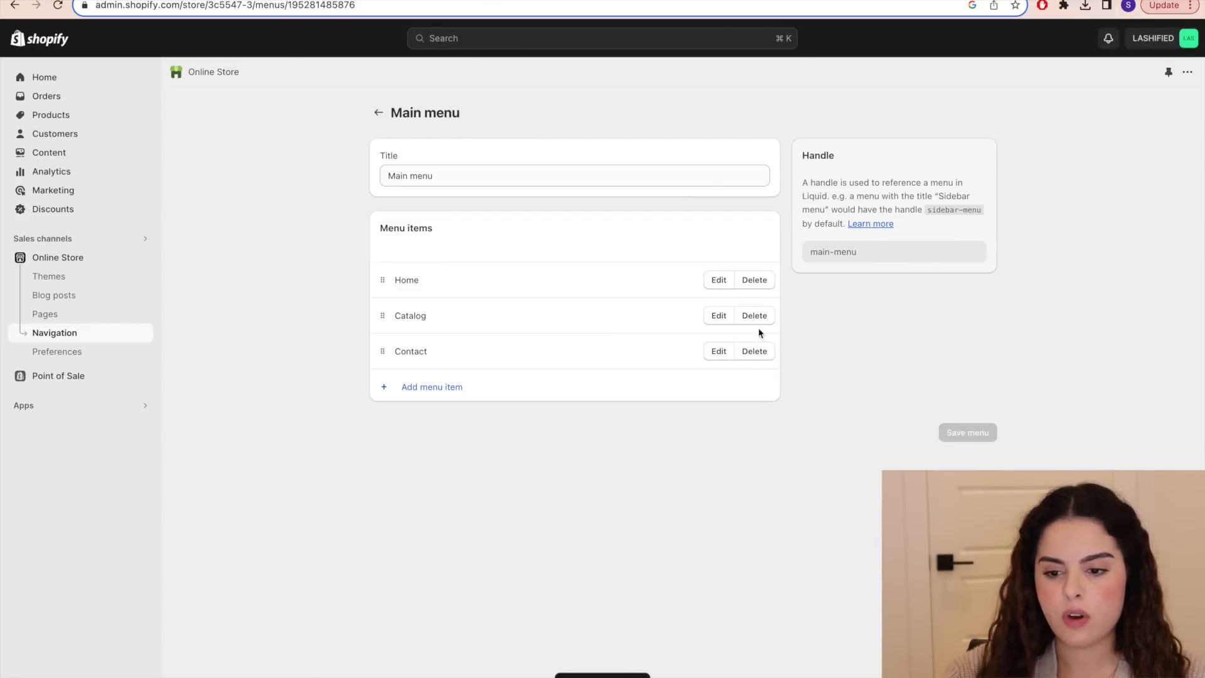
left_click(760, 281)
left_click(772, 409)
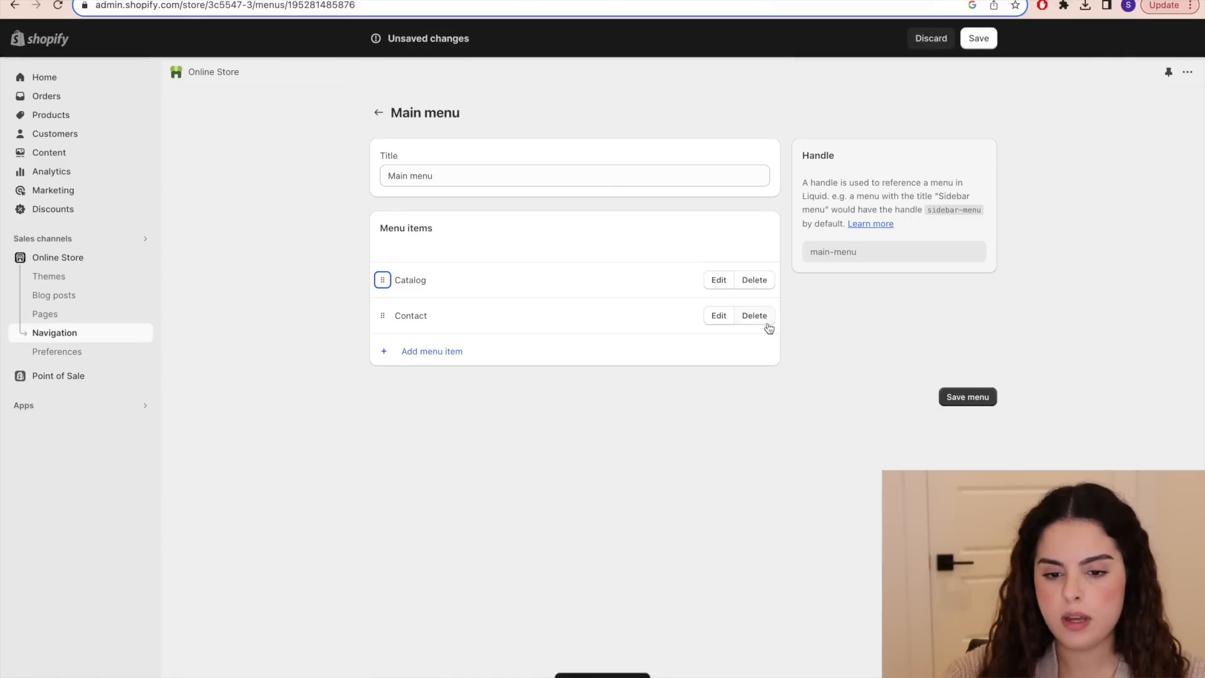
left_click(751, 280)
left_click(773, 409)
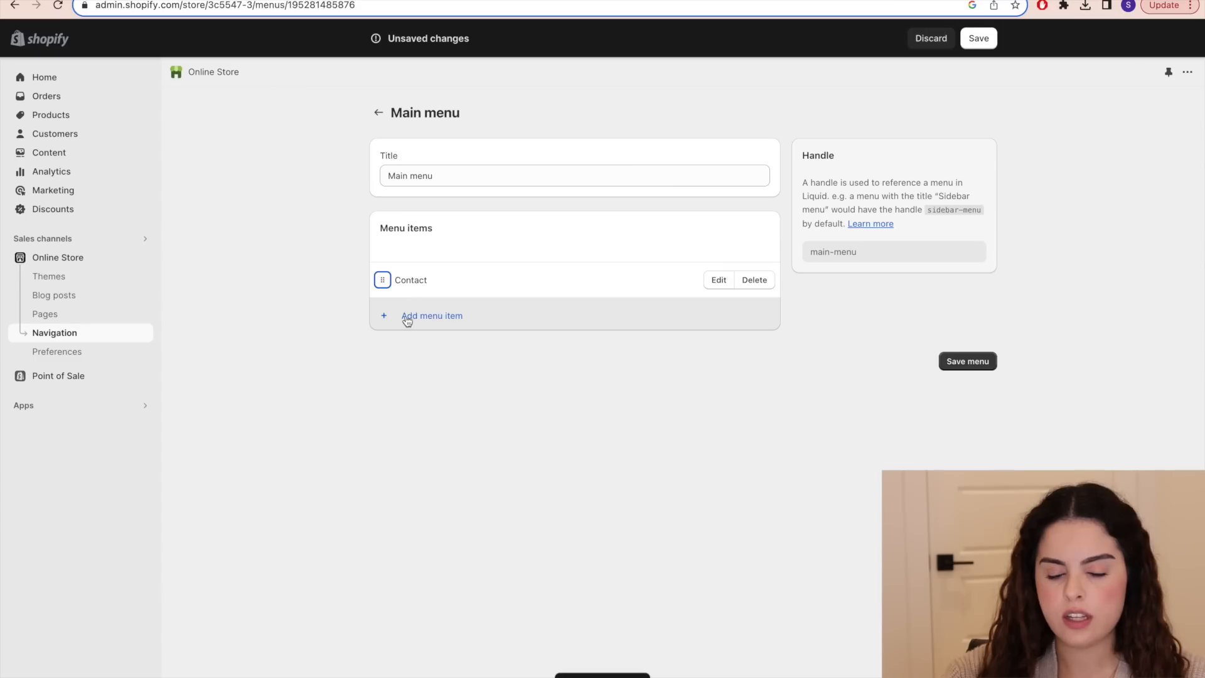
- Add the LASHIFIED HEATED CURLER product as a main menu item and move it above Contact
left_click(407, 317)
left_click(983, 167)
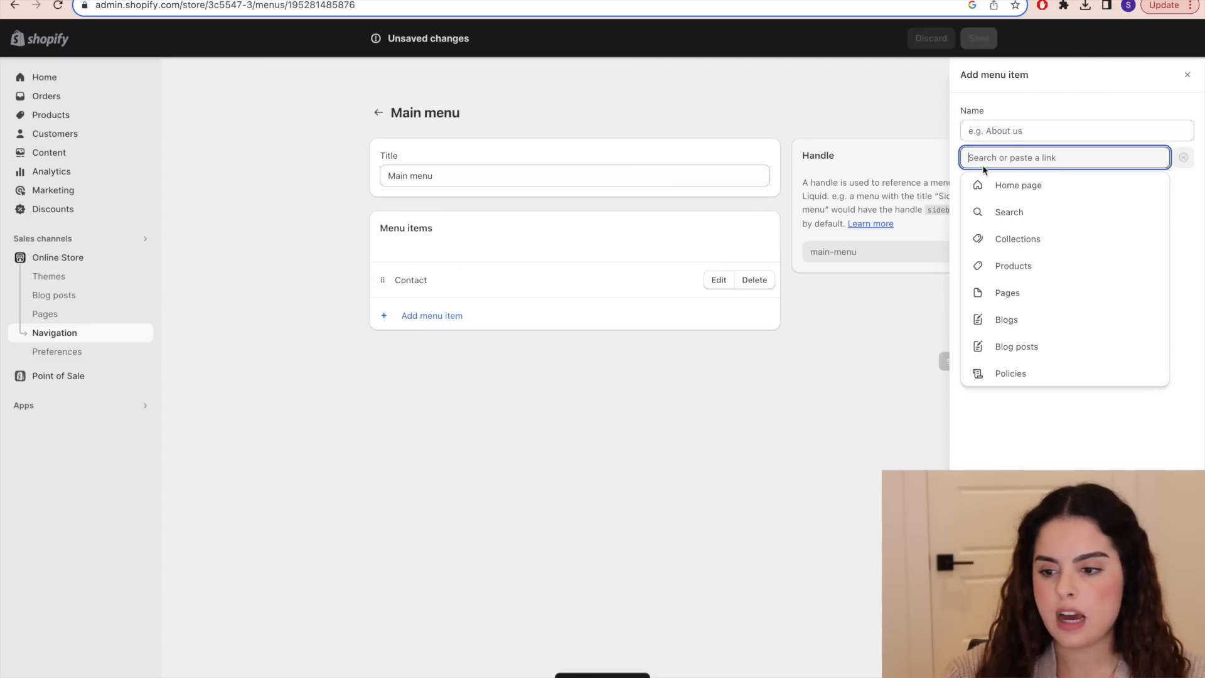
left_click(1014, 274)
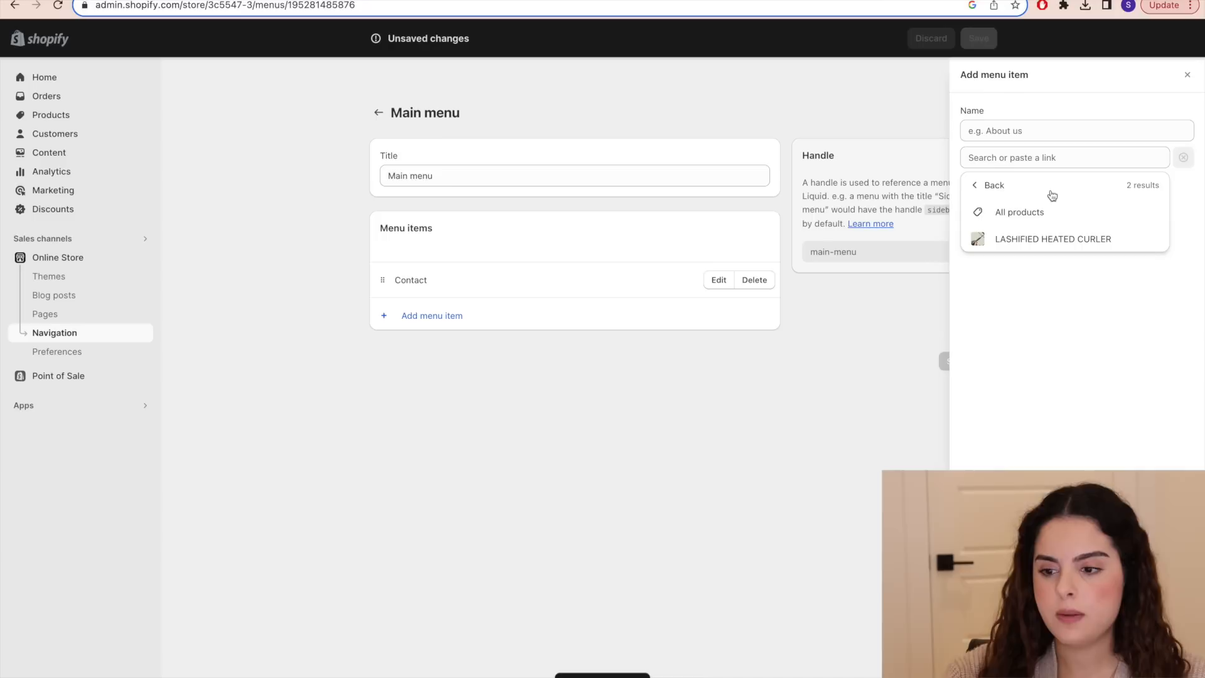
left_click(1010, 249)
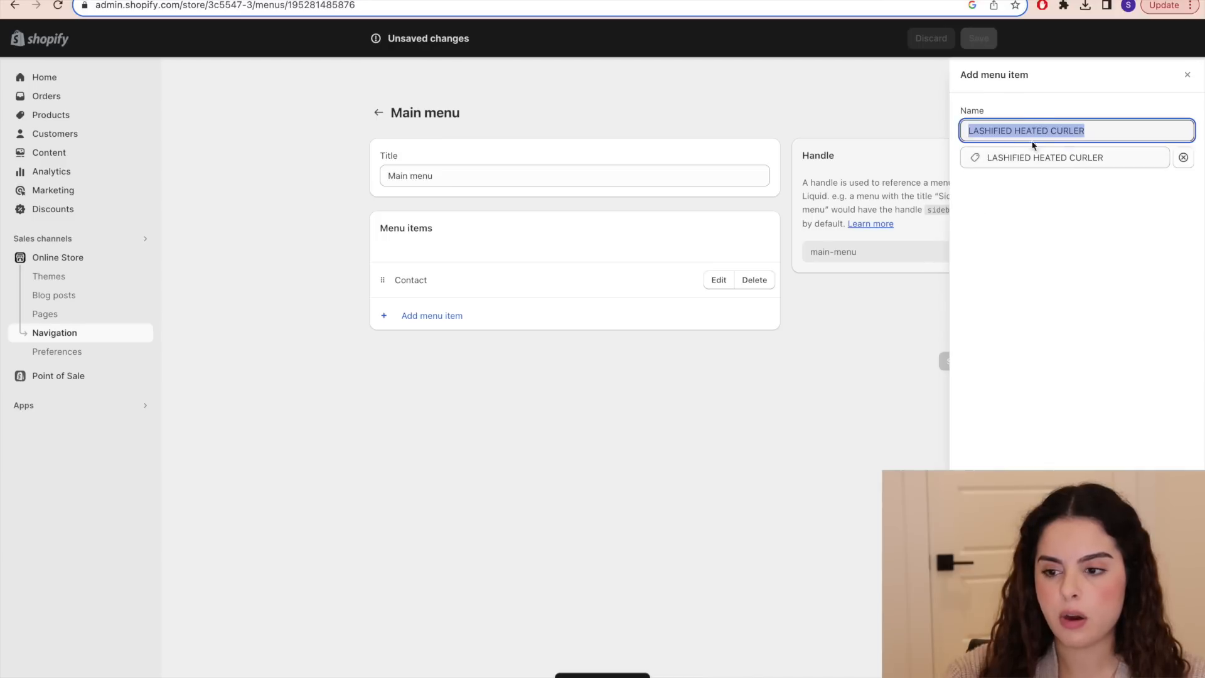
left_click(1179, 660)
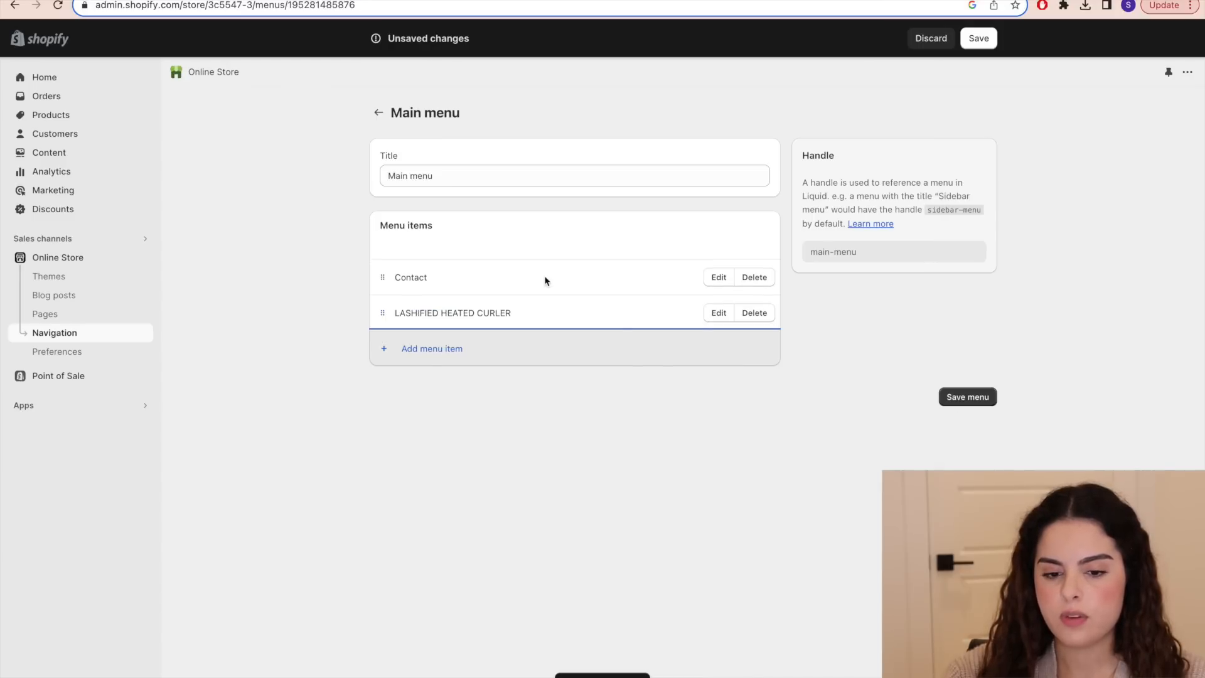
left_click_drag(382, 312, 384, 290)
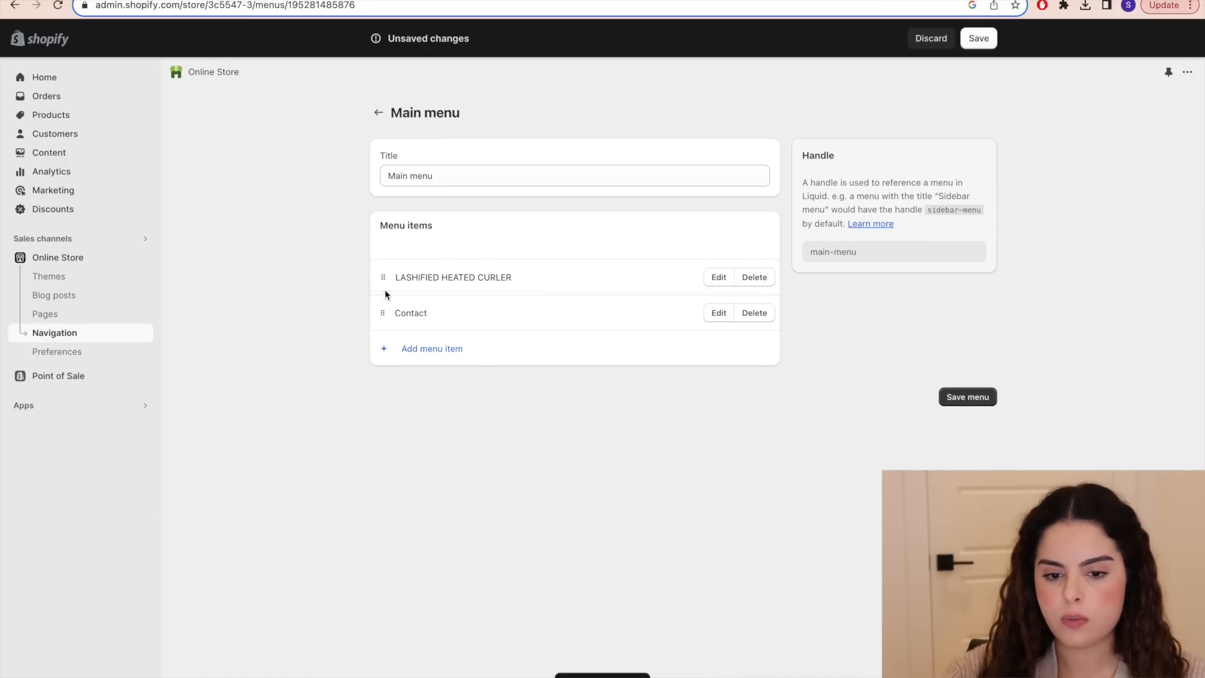
left_click(347, 277)
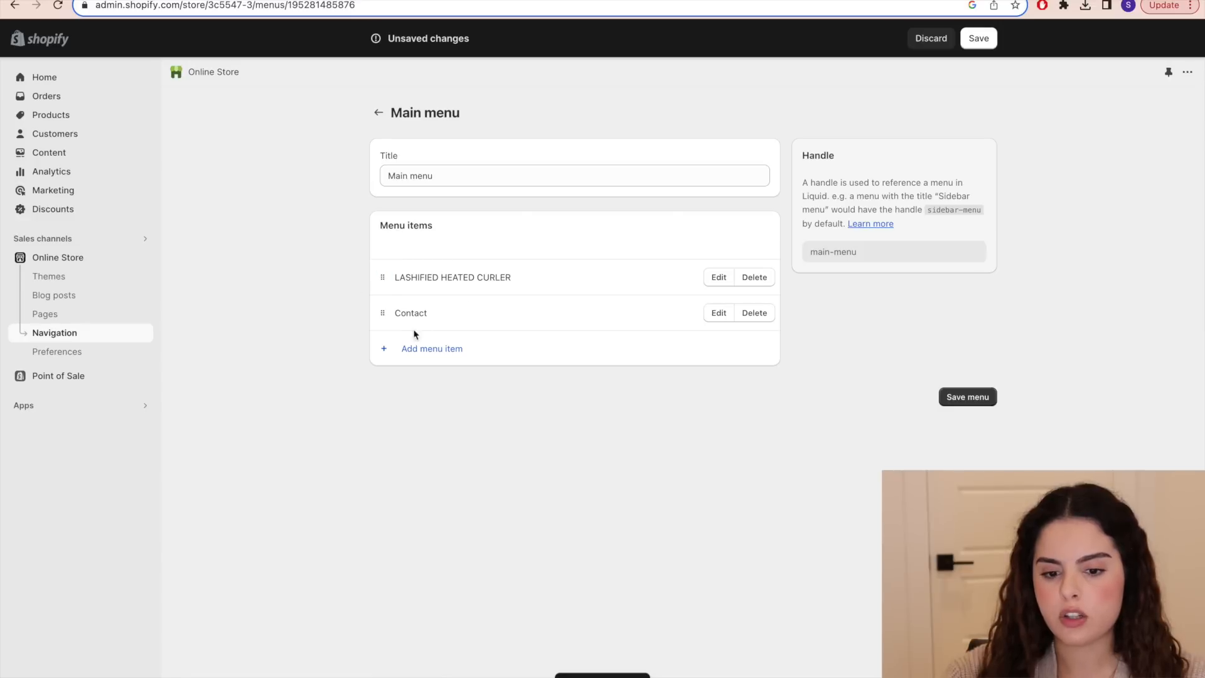
- Add an All products item to the main menu and move it above LASHIFIED HEATED CURLER
left_click(399, 353)
left_click(1007, 157)
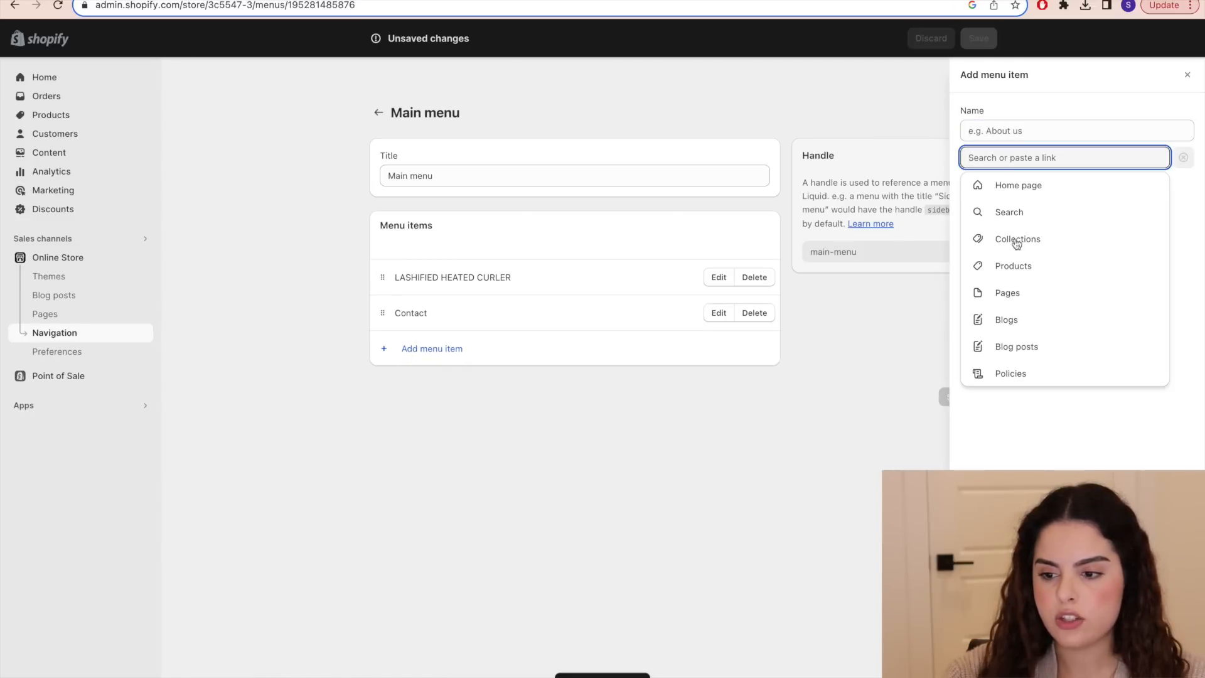
left_click(1004, 266)
left_click(1002, 218)
left_click(1001, 221)
left_click(1178, 659)
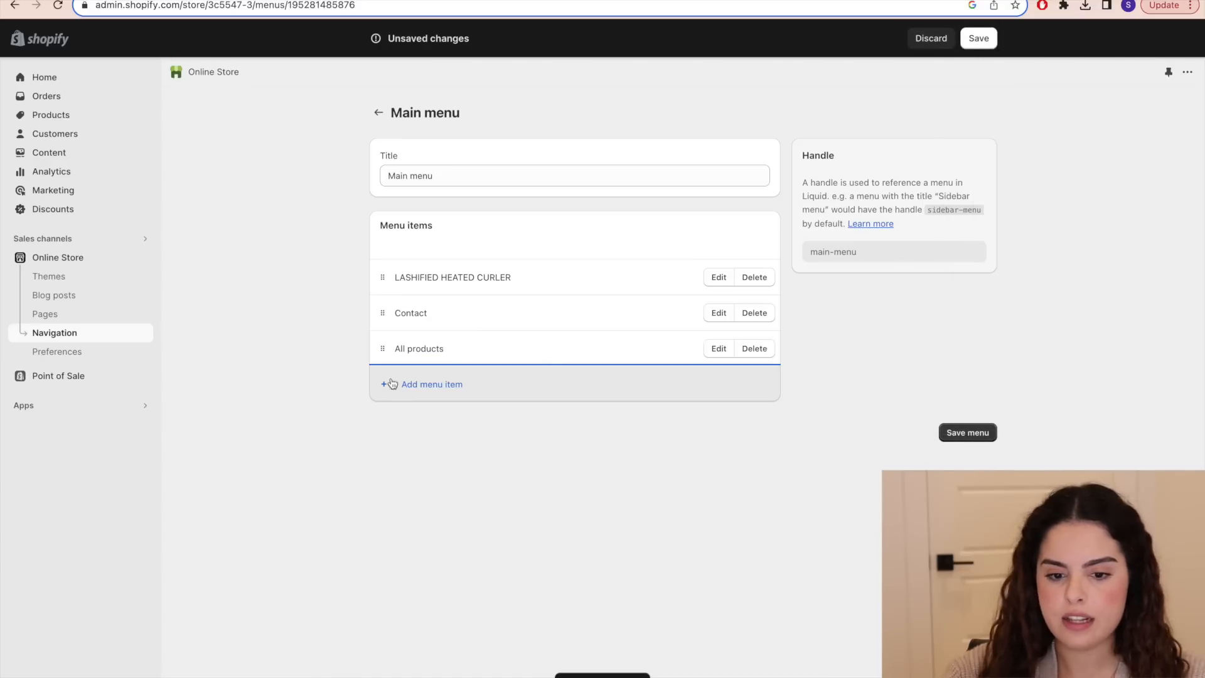
left_click_drag(386, 350, 449, 307)
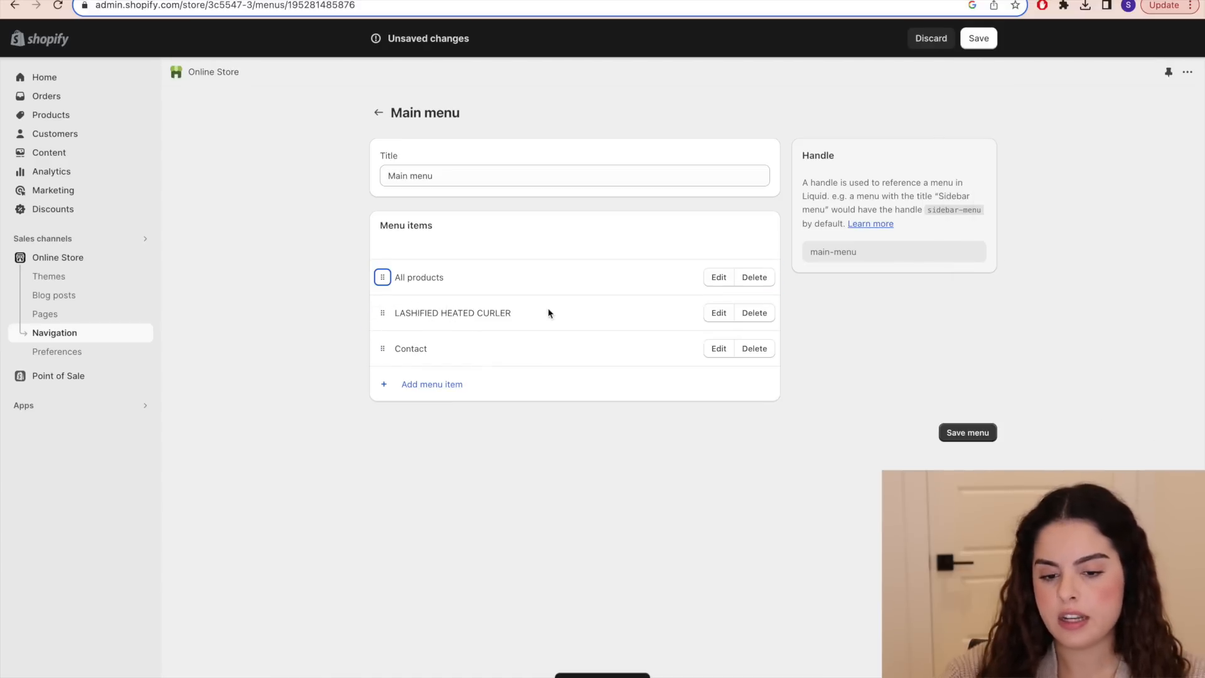
- Remove the All products item from the main menu and save the menu
left_click(769, 276)
left_click(778, 414)
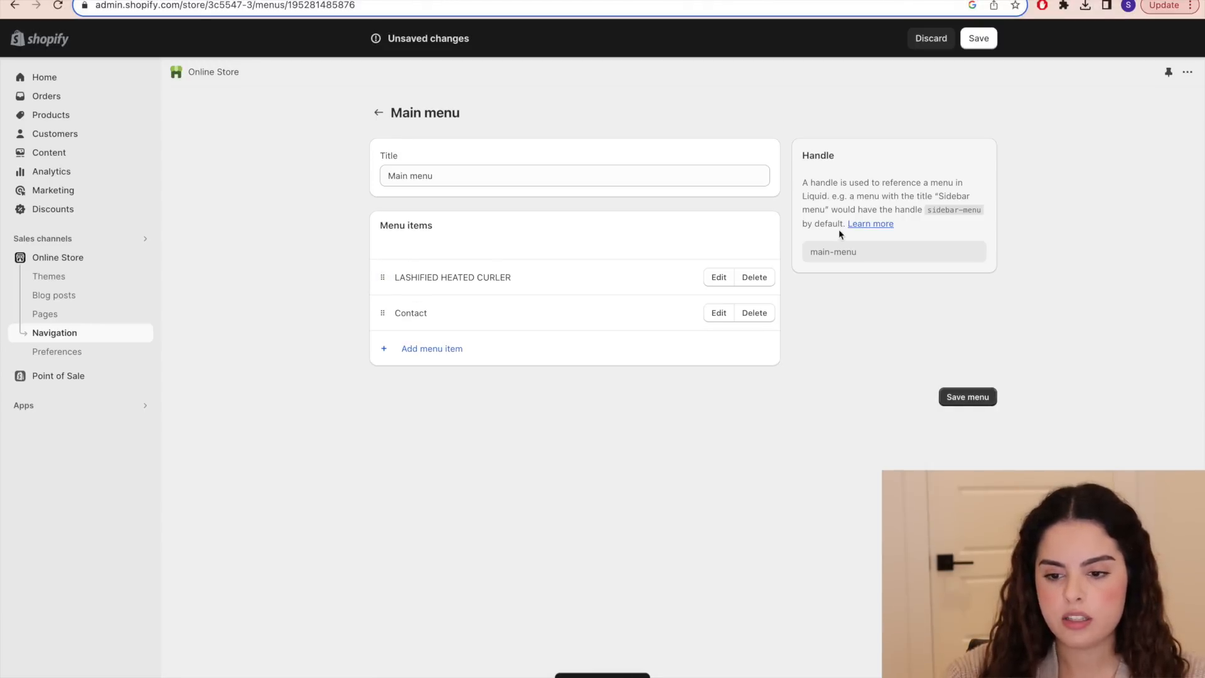
left_click(954, 396)
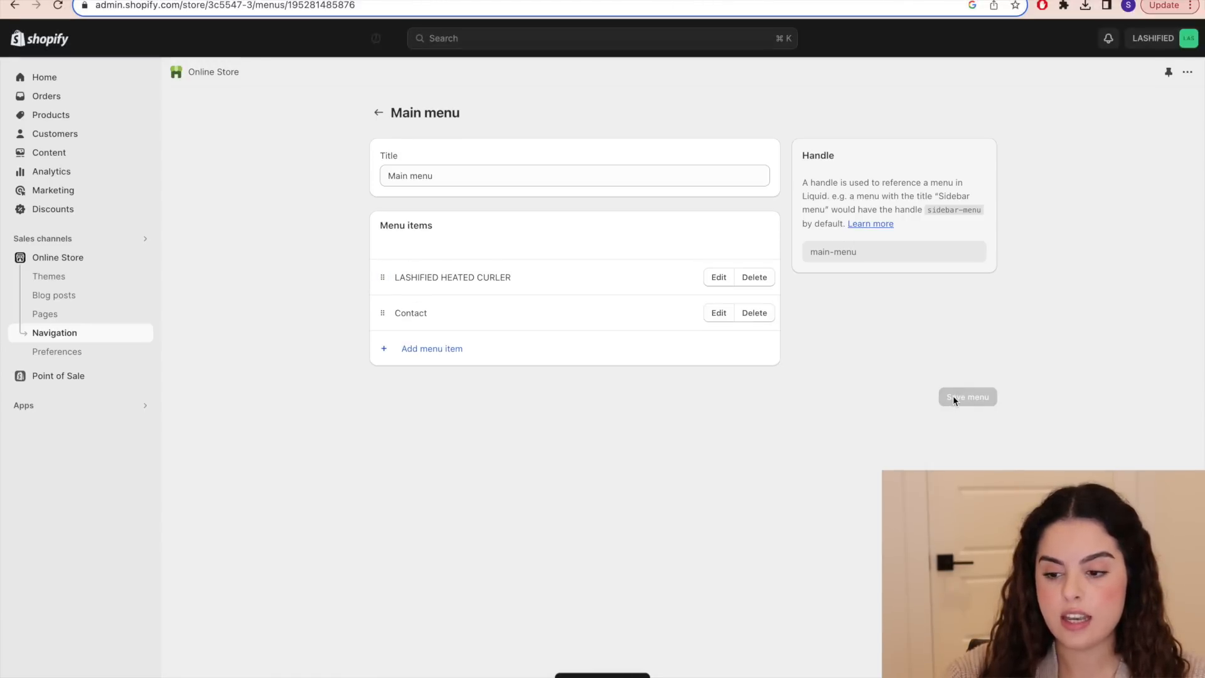
- Clear the Powered by Shopify link text in the Dawn theme's default content and save the change
left_click(71, 260)
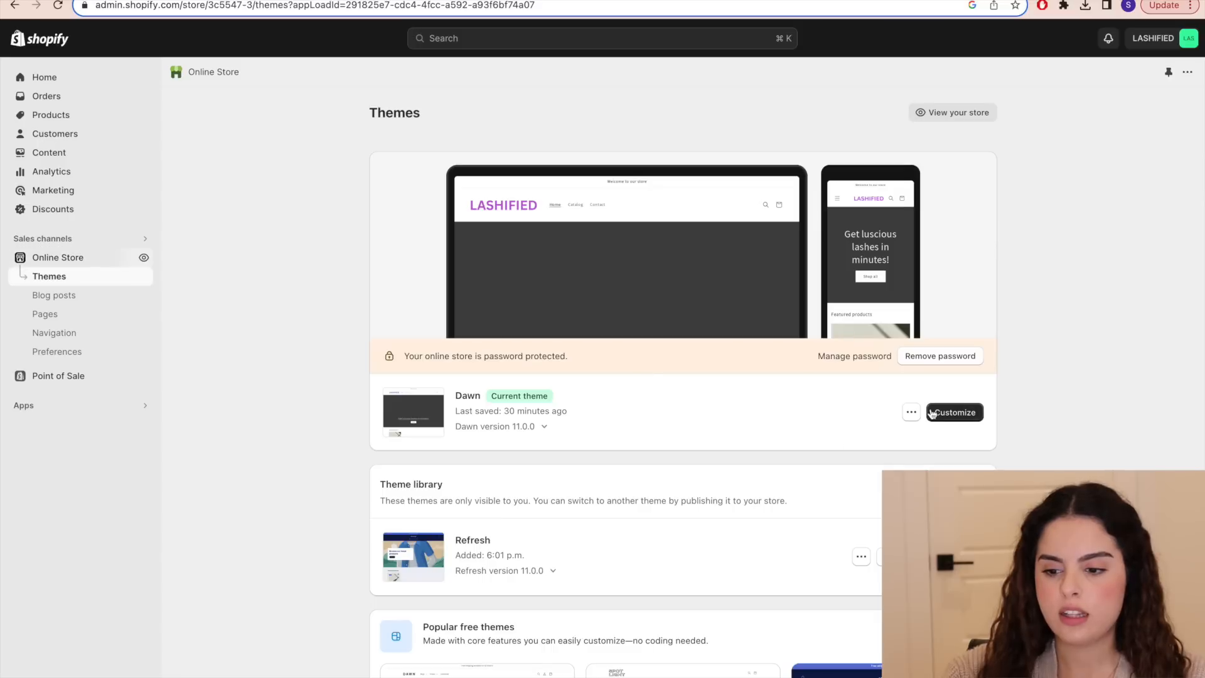
left_click(911, 412)
left_click(862, 578)
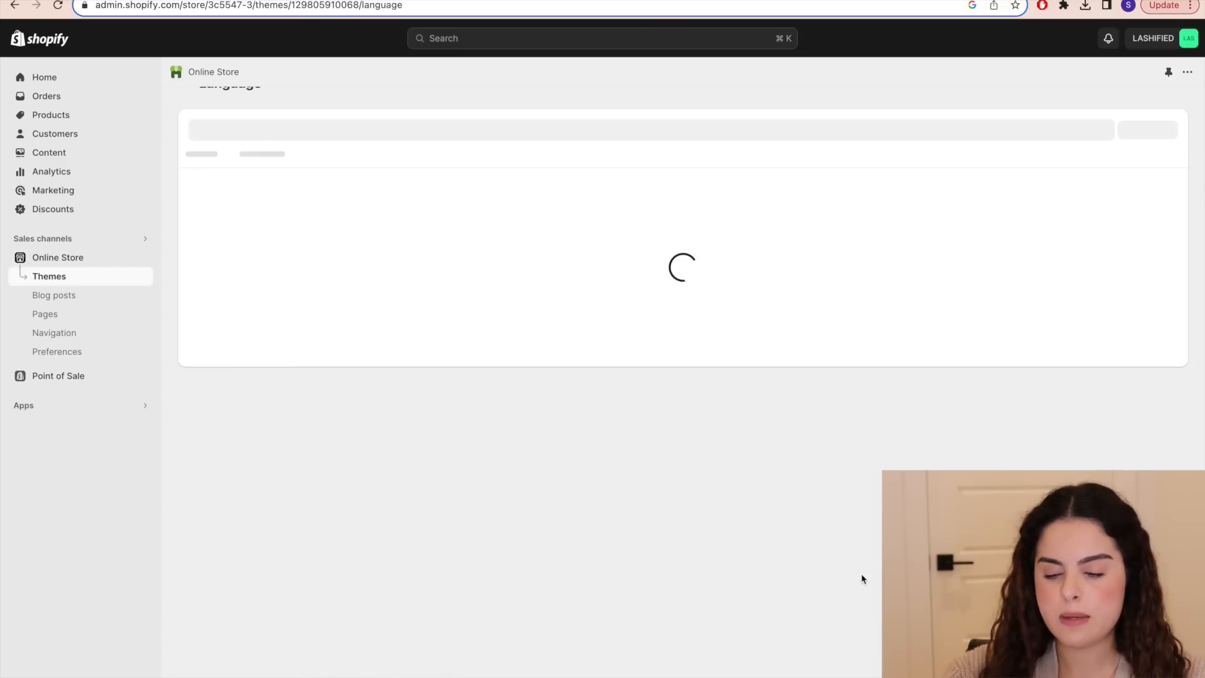
type("powered")
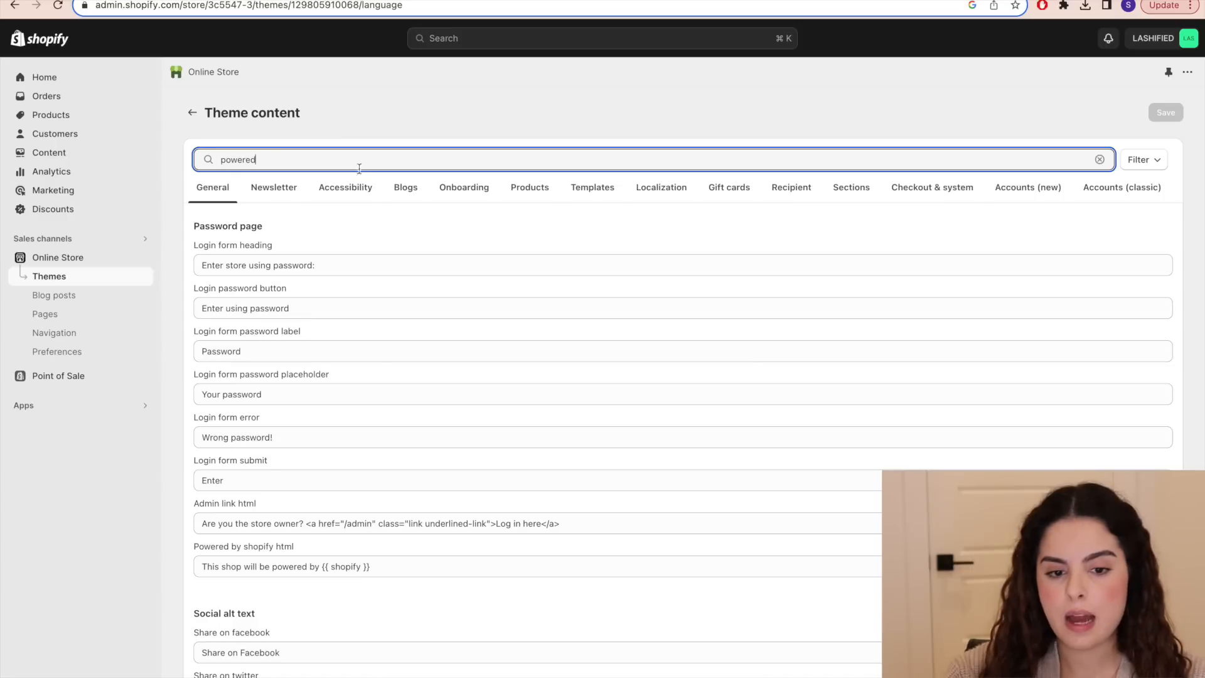
left_click(211, 379)
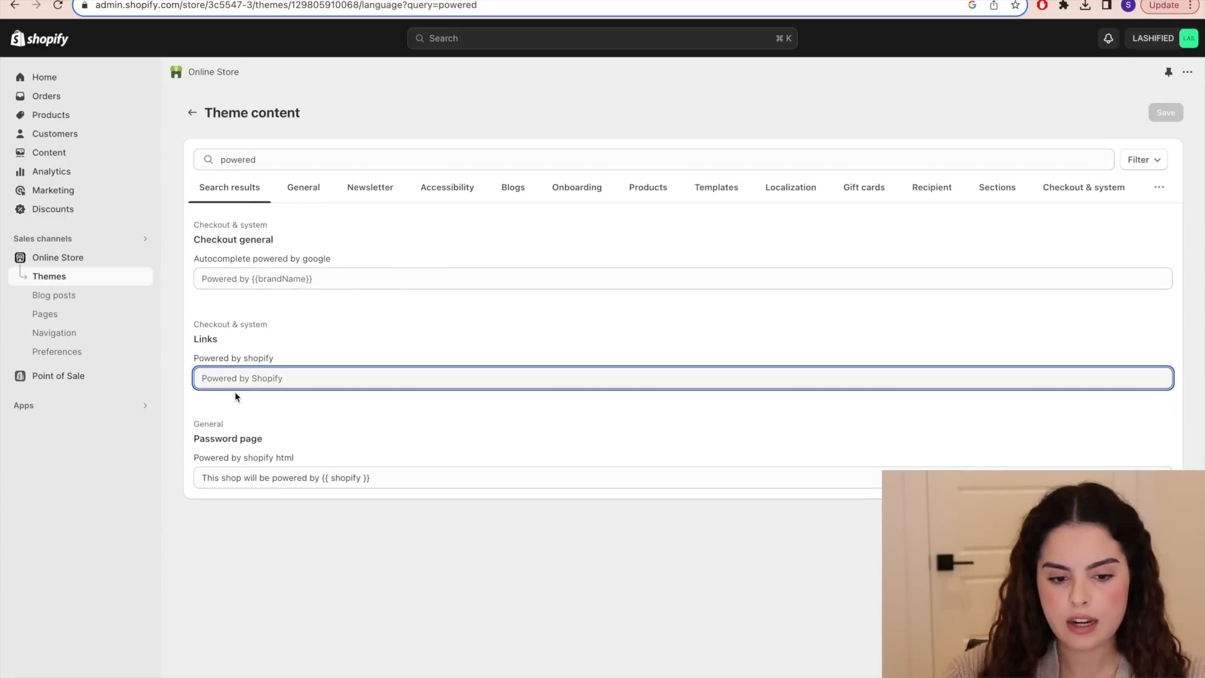
key("super+a")
key("BackSpace")
left_click(978, 38)
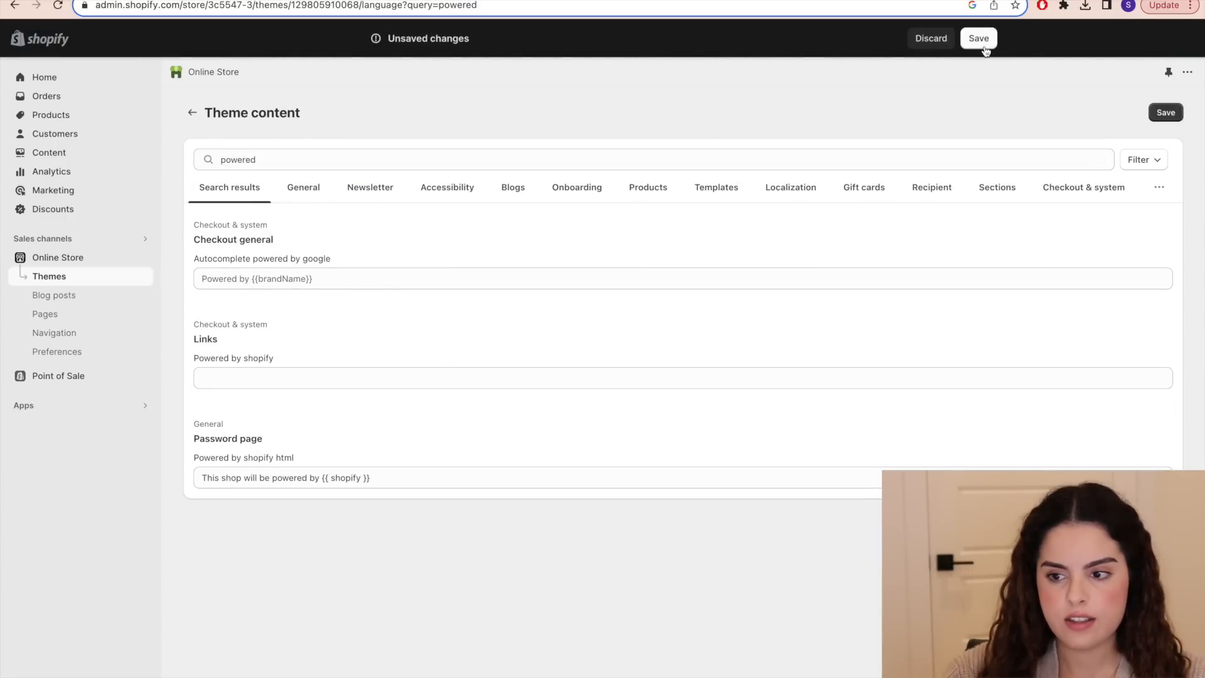
- Remove the password protection from the online store to open it to everyone
left_click(42, 262)
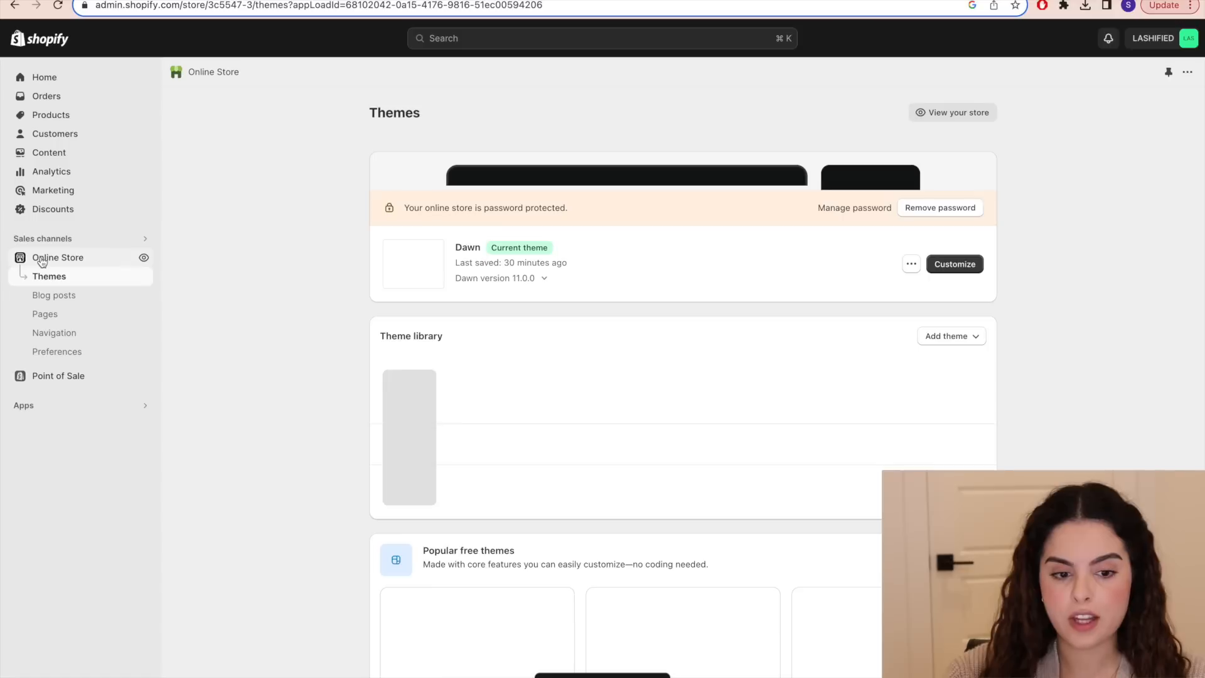
left_click_drag(425, 353, 600, 371)
left_click(640, 386)
left_click(947, 358)
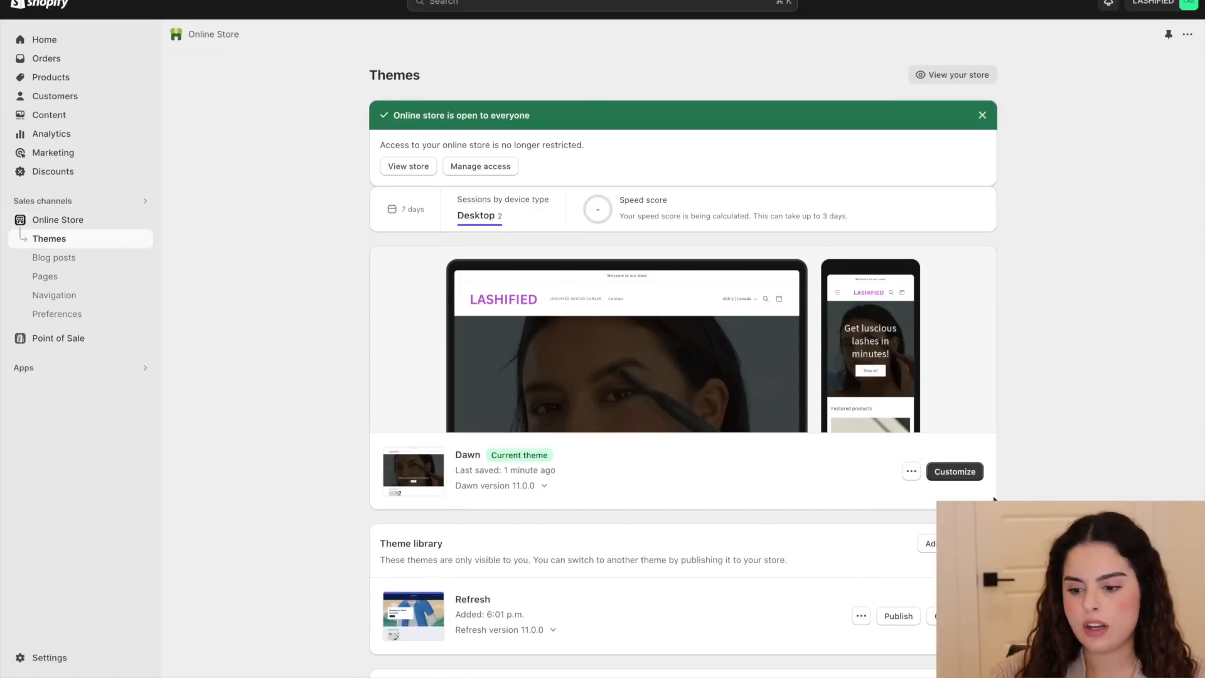
- Customize the Dawn theme by deleting the "Welcome to our store" announcement bar from the header area
left_click(955, 475)
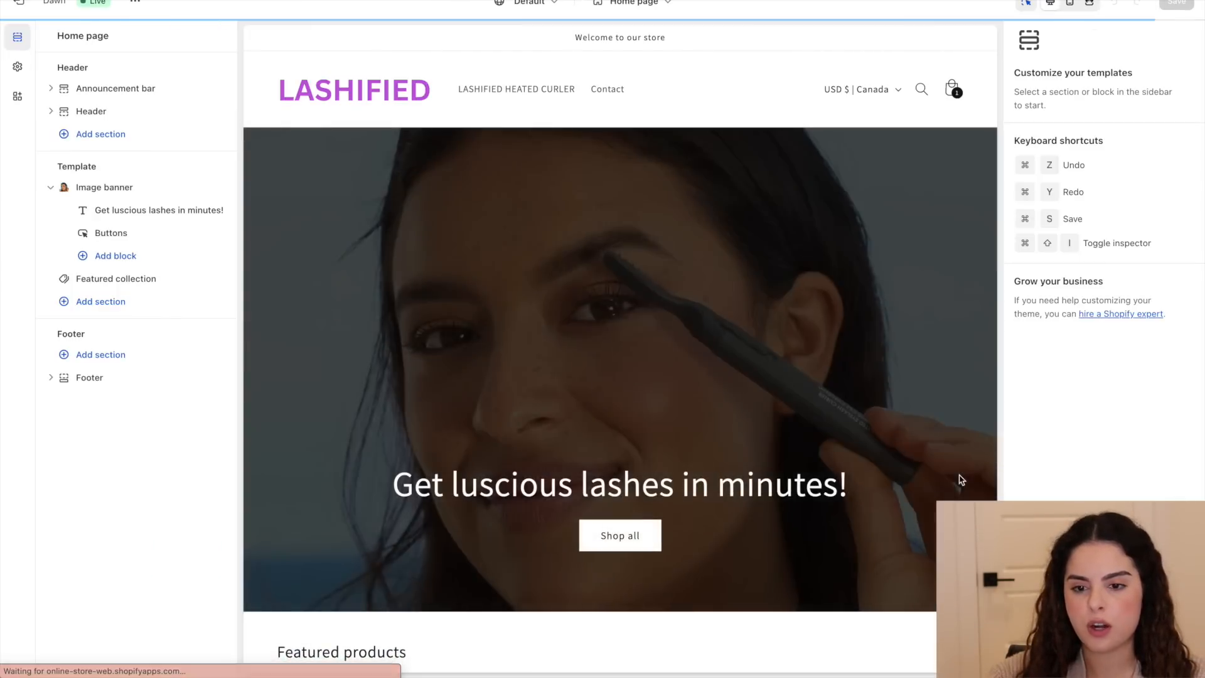
scroll(660, 402, "down", 10)
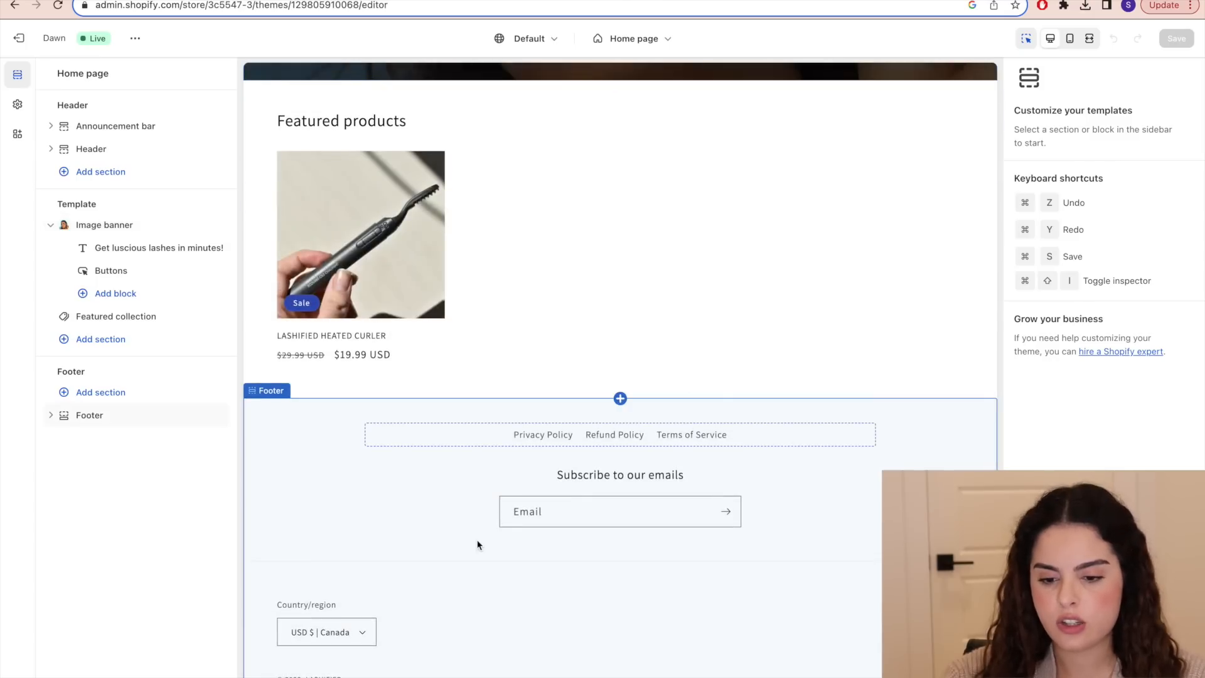
scroll(659, 226, "up", 10)
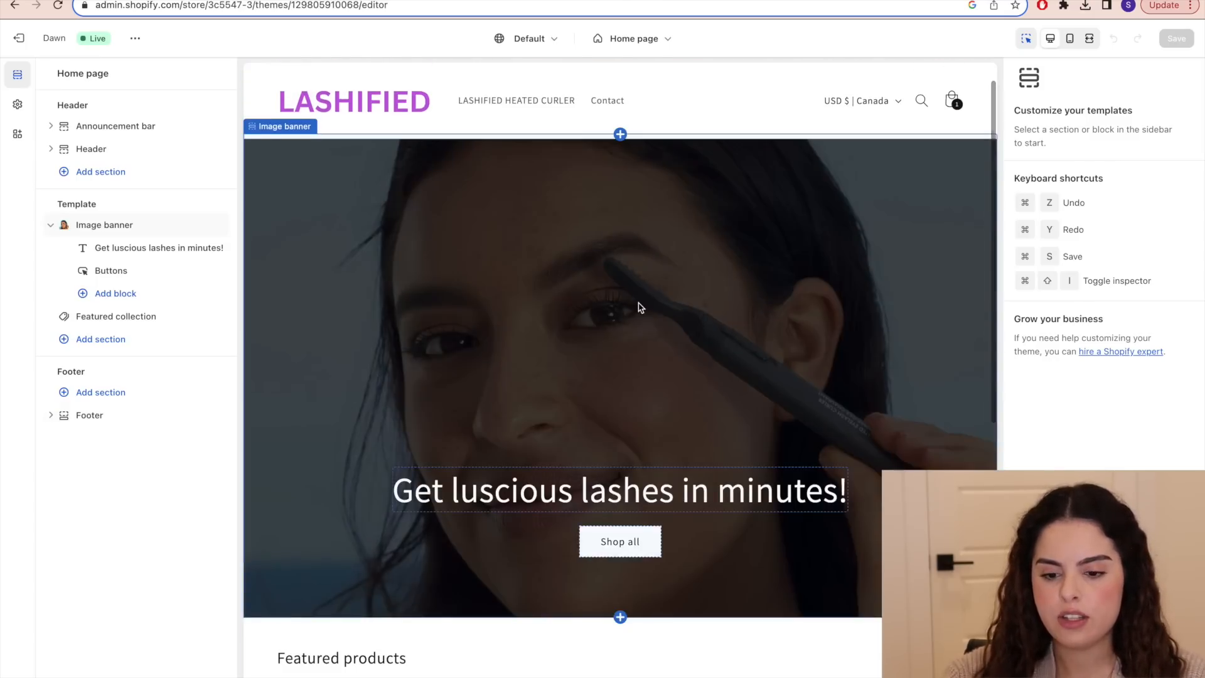
scroll(643, 313, "down", 10)
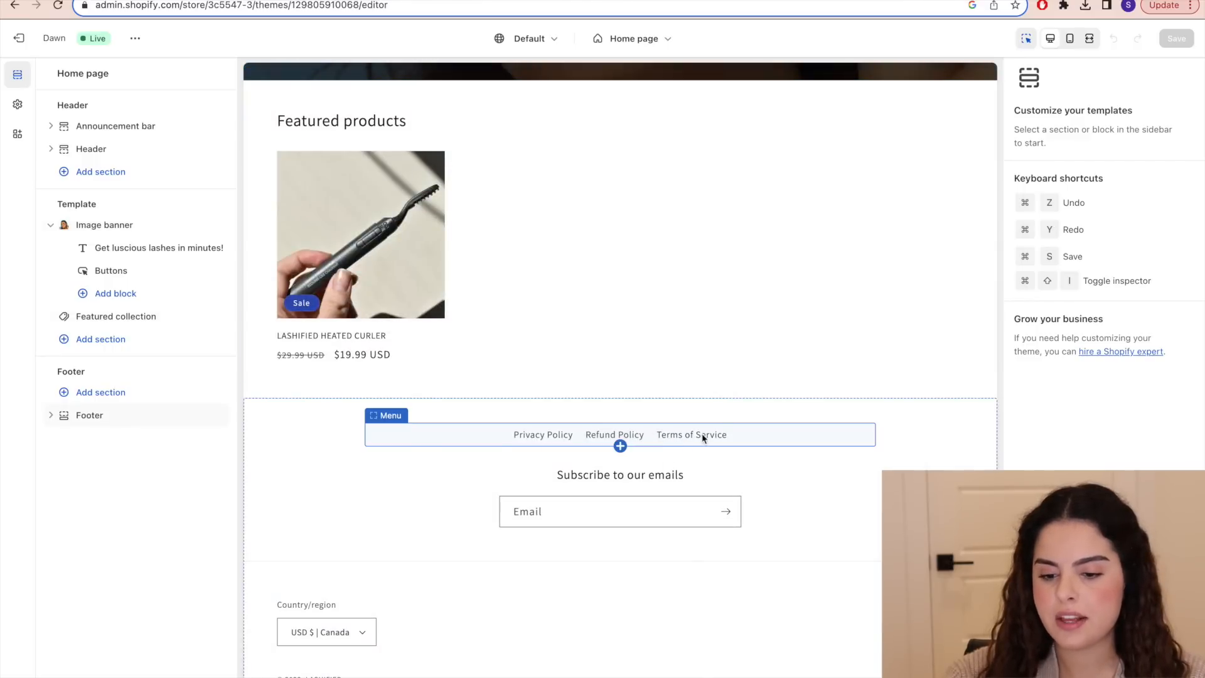
scroll(396, 595, "up", 10)
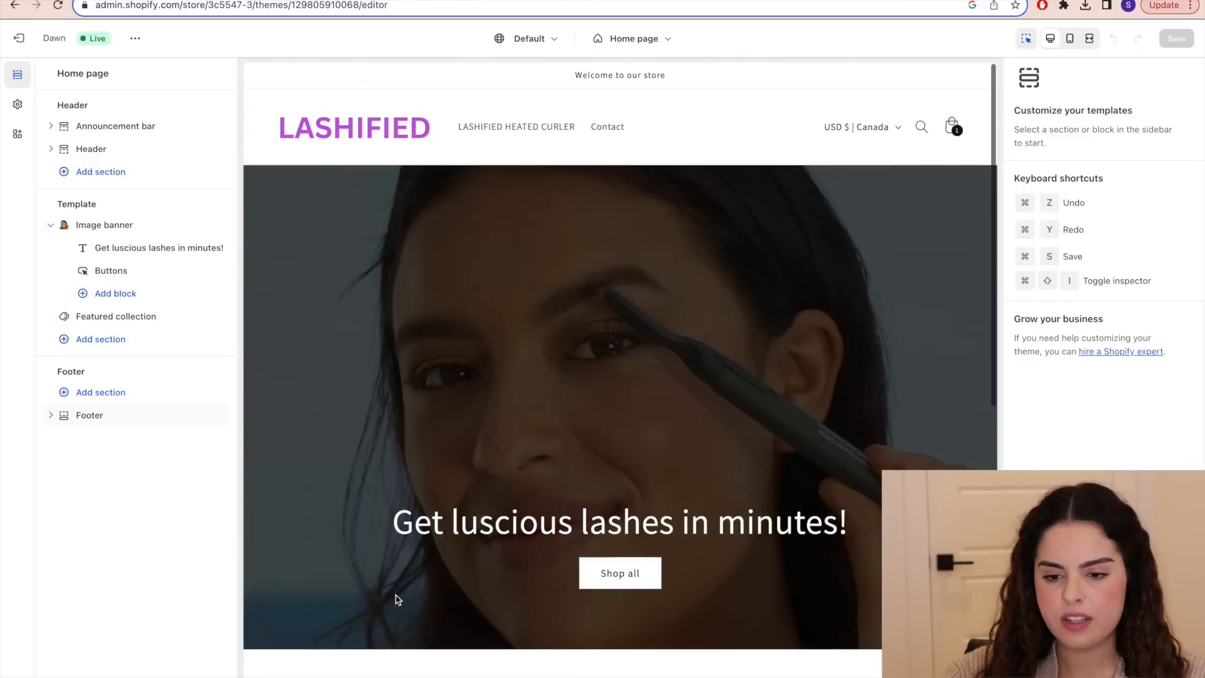
left_click(614, 77)
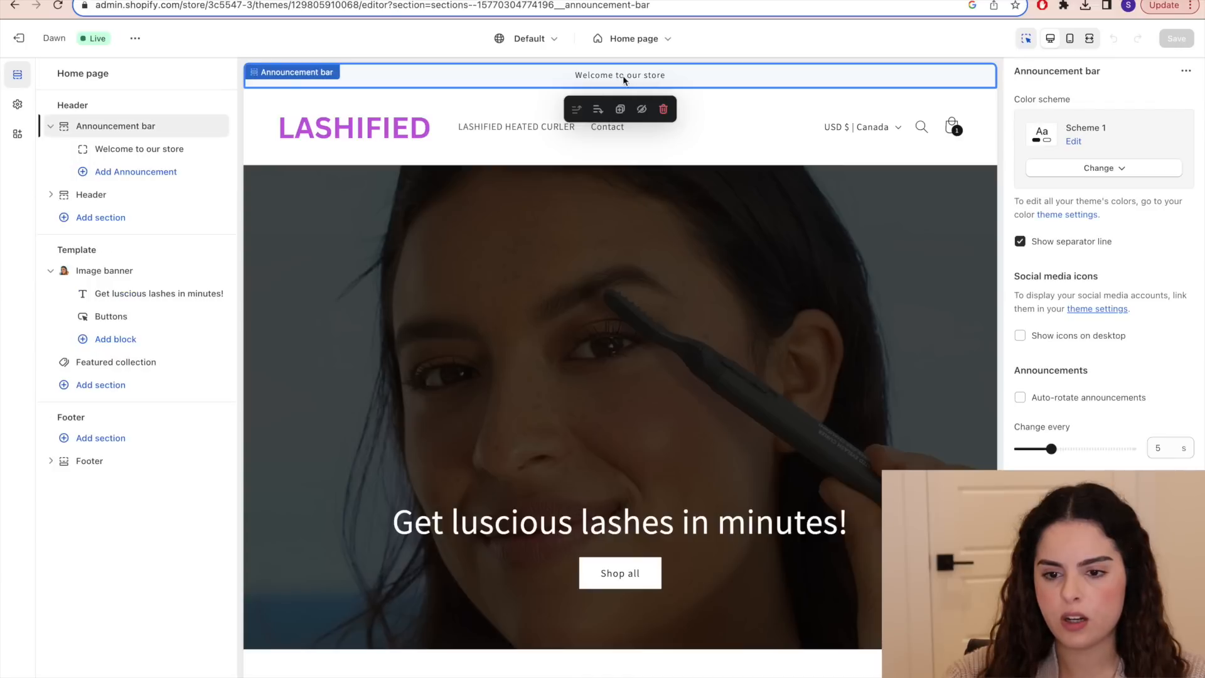
left_click(663, 109)
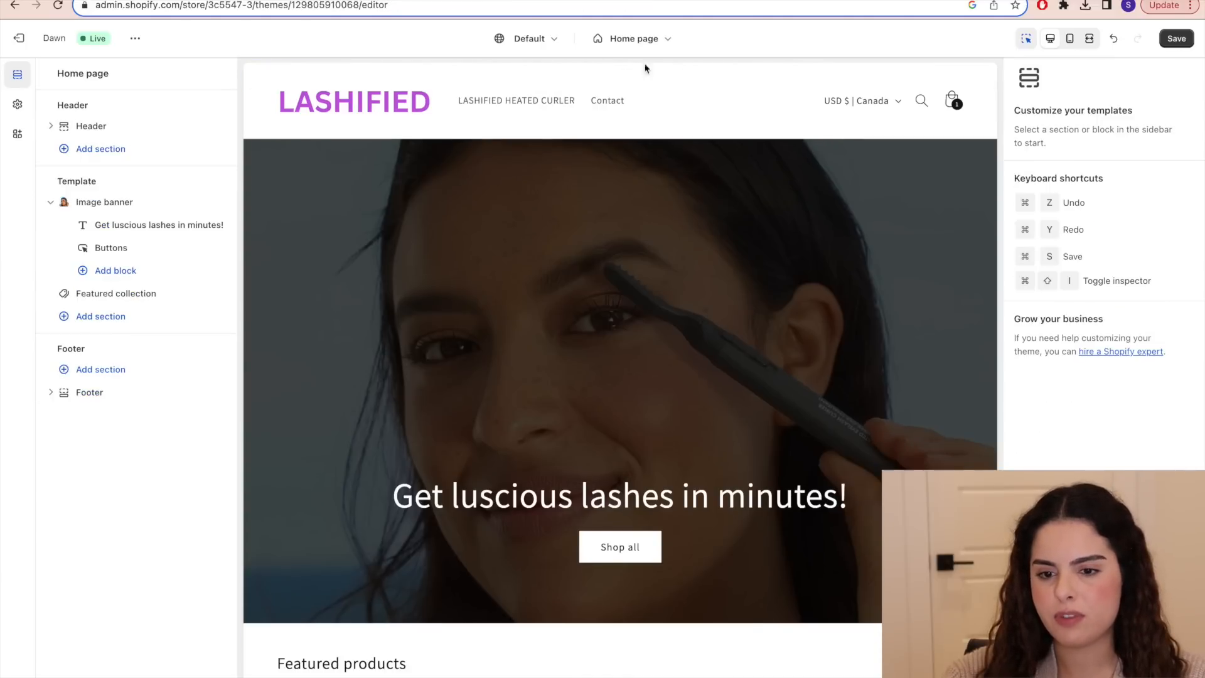
- Disable the country/region selector in the theme's footer
scroll(613, 211, "down", 3)
scroll(613, 210, "down", 5)
left_click(342, 633)
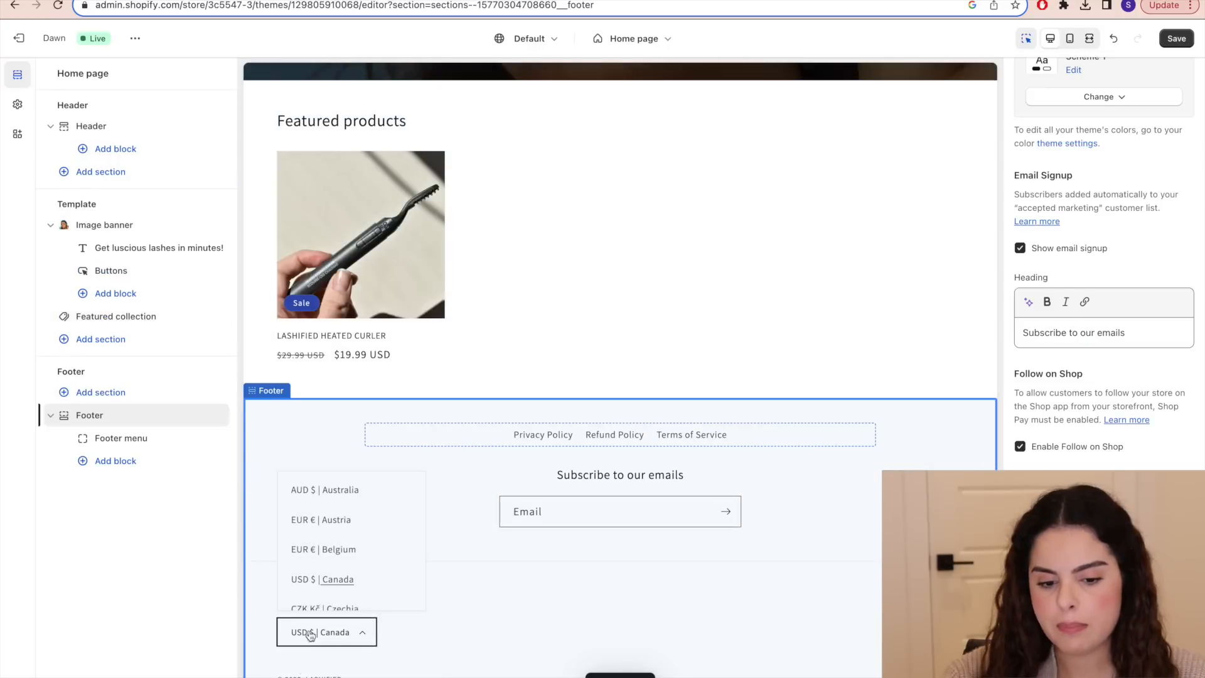
left_click(514, 639)
scroll(1103, 396, "down", 4)
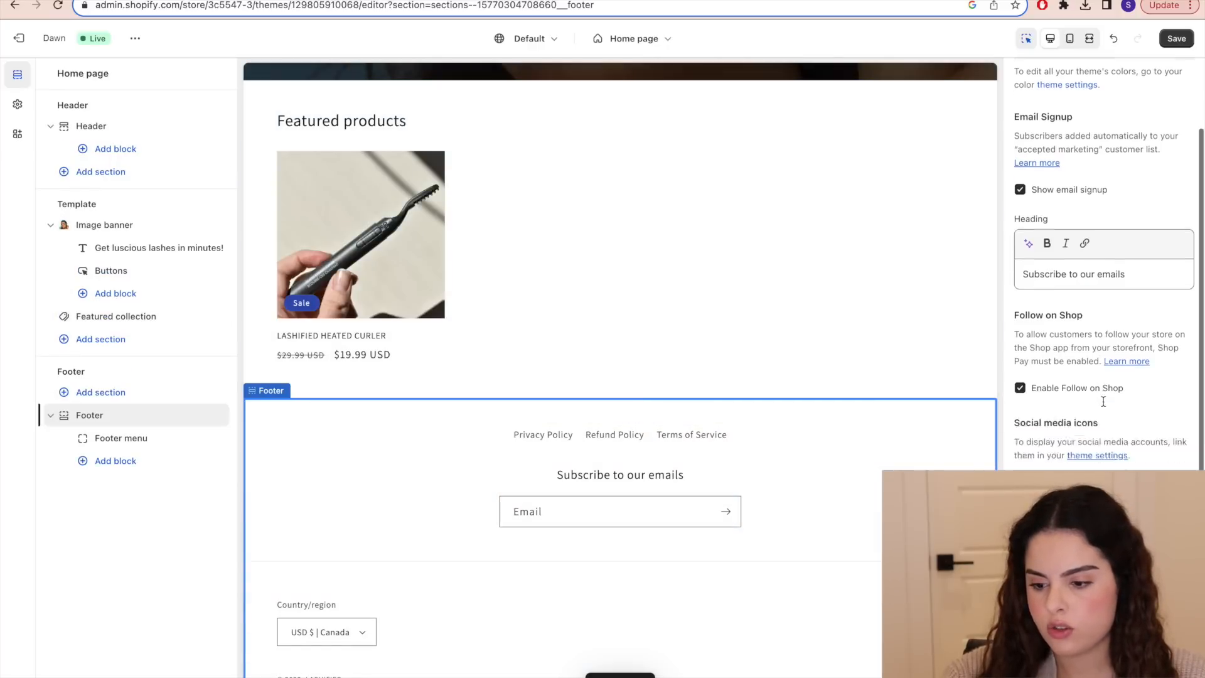
scroll(1103, 401, "down", 1)
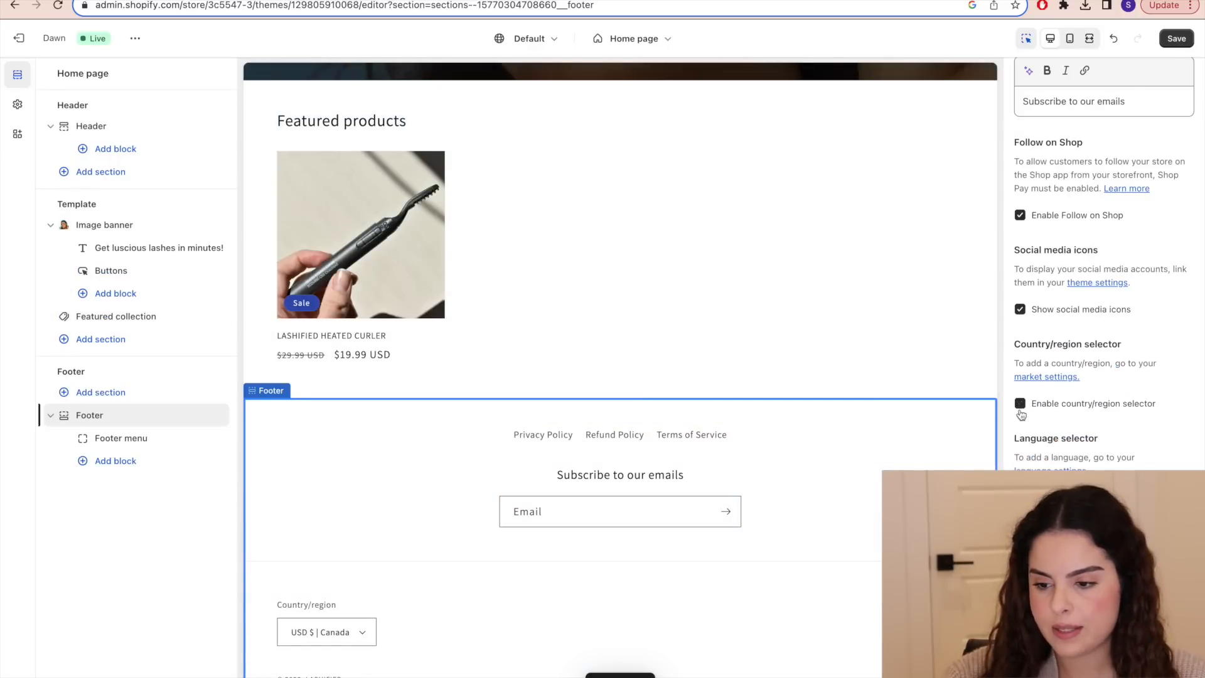
- Disable the country/region selector in the theme's header and save the theme
left_click(841, 101)
left_click(854, 103)
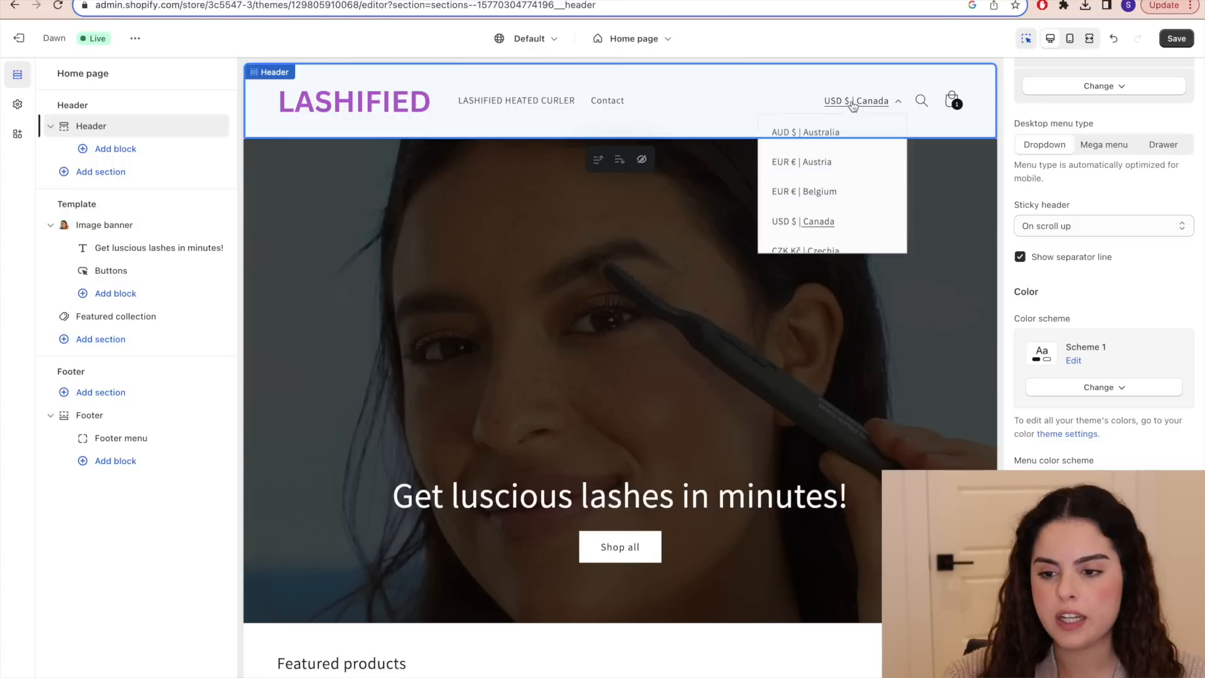
left_click(881, 81)
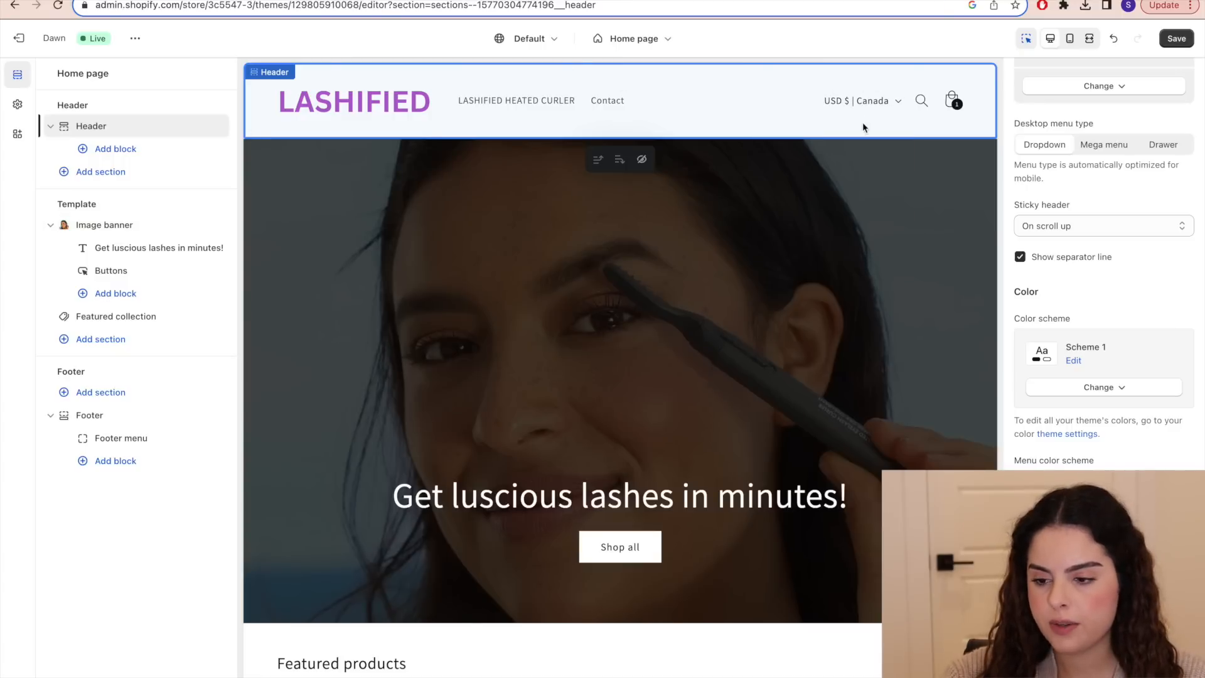
scroll(1061, 270, "down", 6)
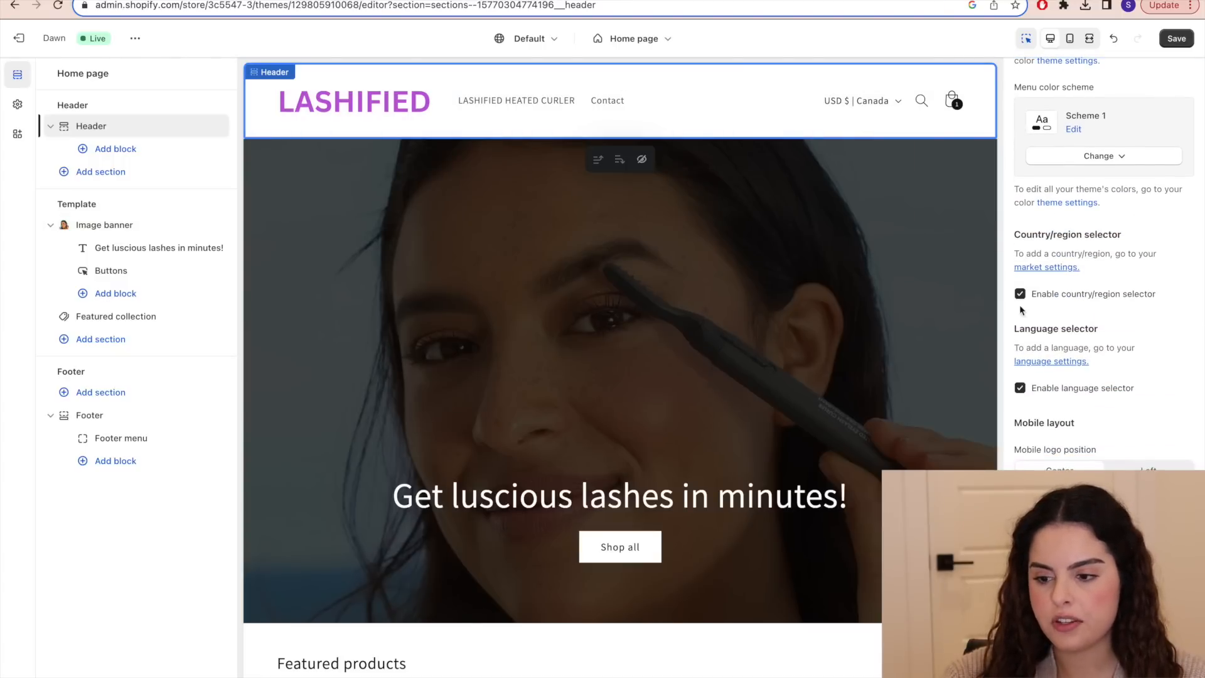
left_click(1020, 297)
left_click(1179, 40)
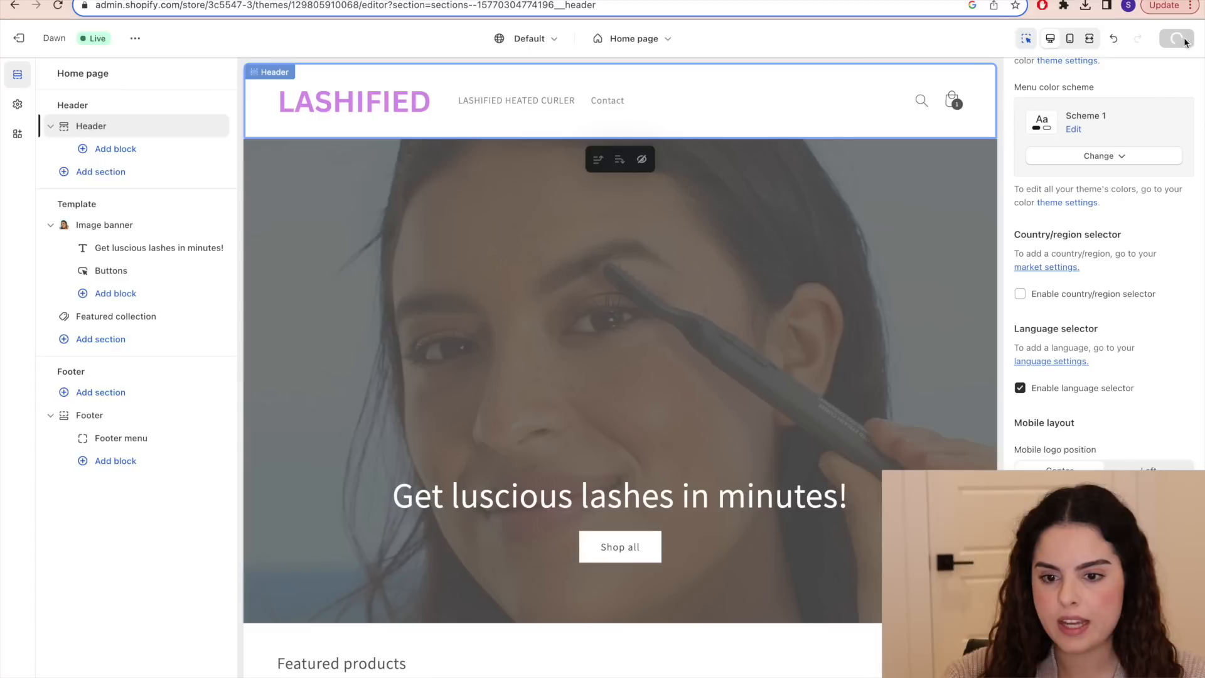
- Review the home page, the LASHIFIED HEATED CURLER product page and the Contact page in the theme preview
scroll(760, 224, "down", 7)
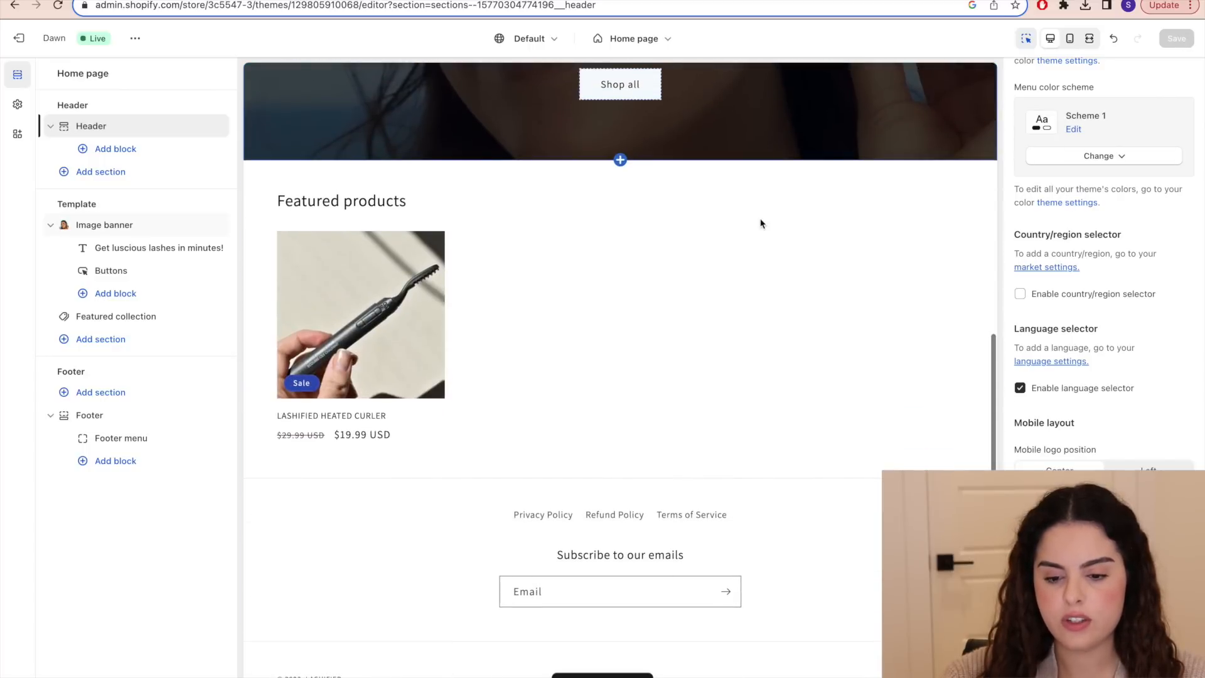
scroll(760, 223, "up", 7)
left_click(517, 103)
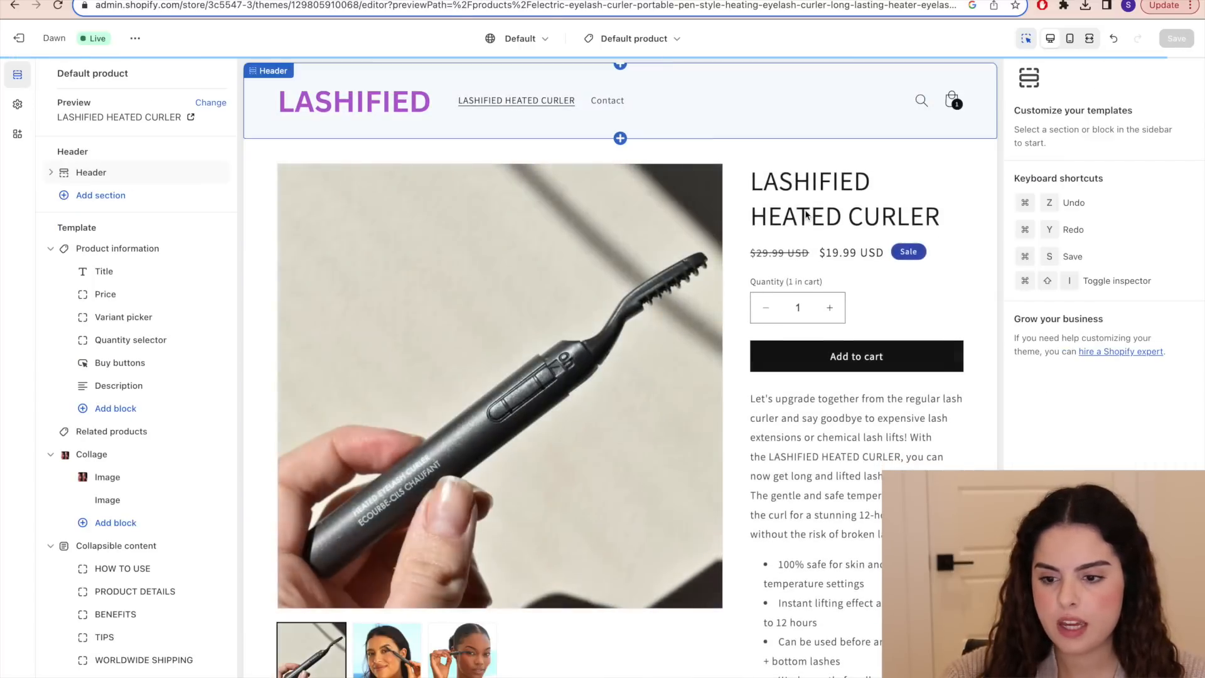
scroll(941, 164, "down", 9)
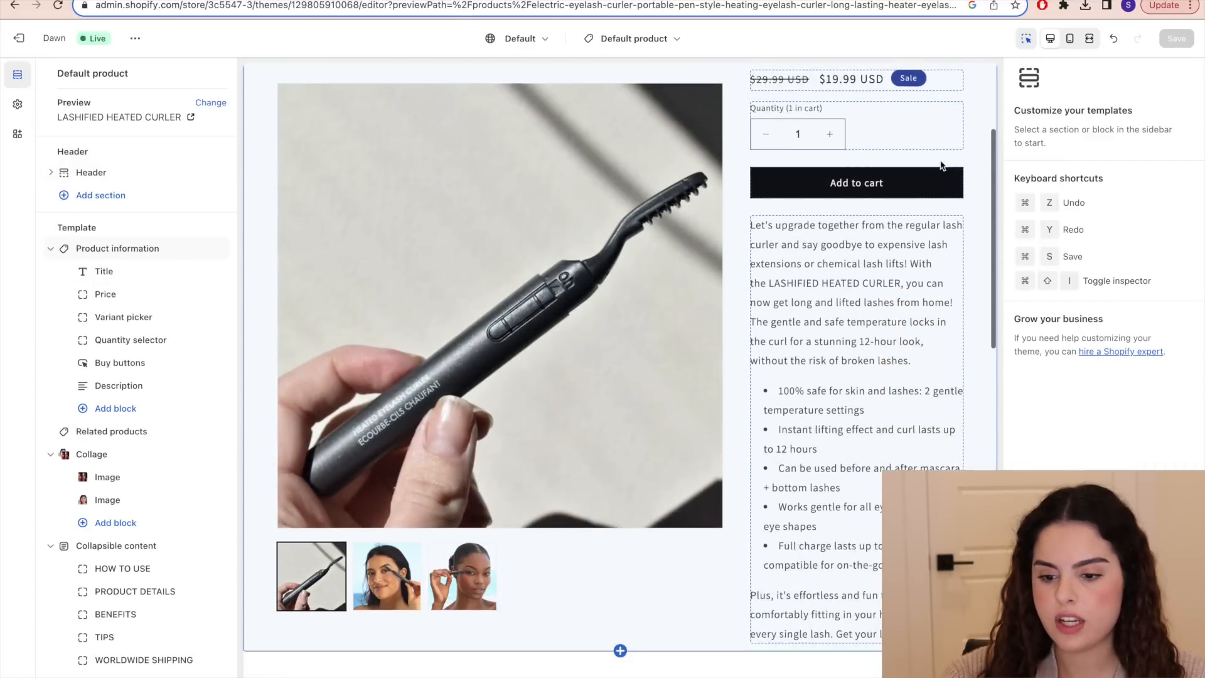
scroll(940, 162, "down", 8)
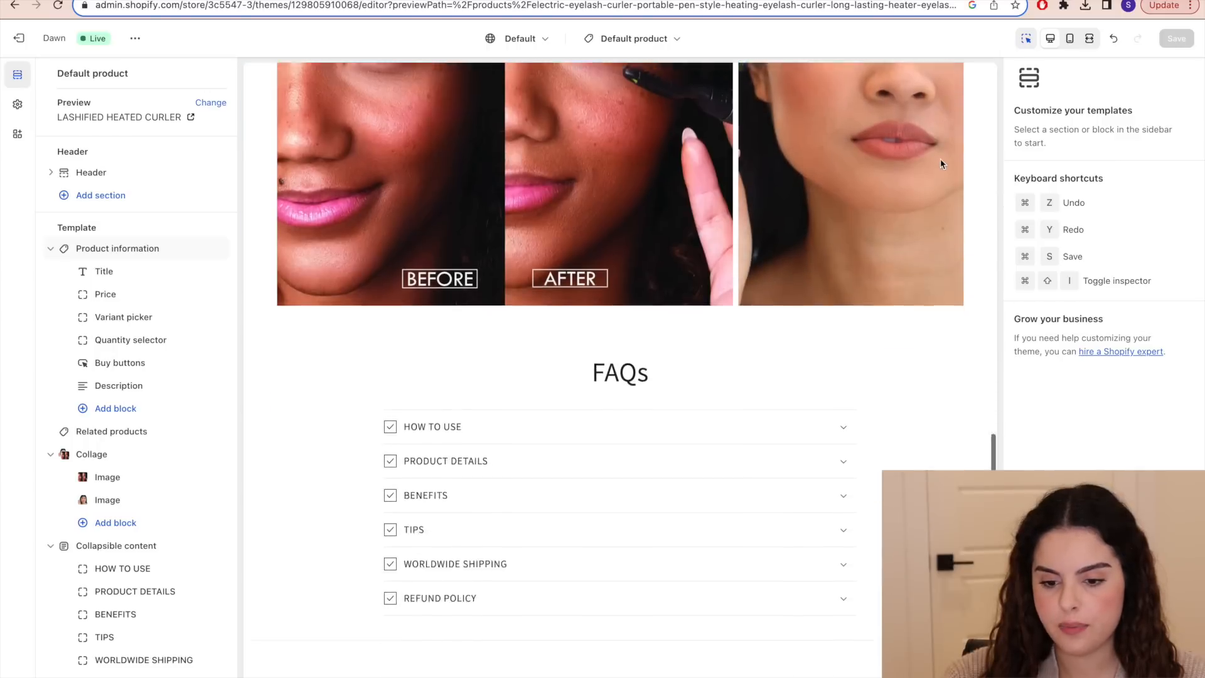
scroll(940, 160, "up", 17)
left_click(608, 106)
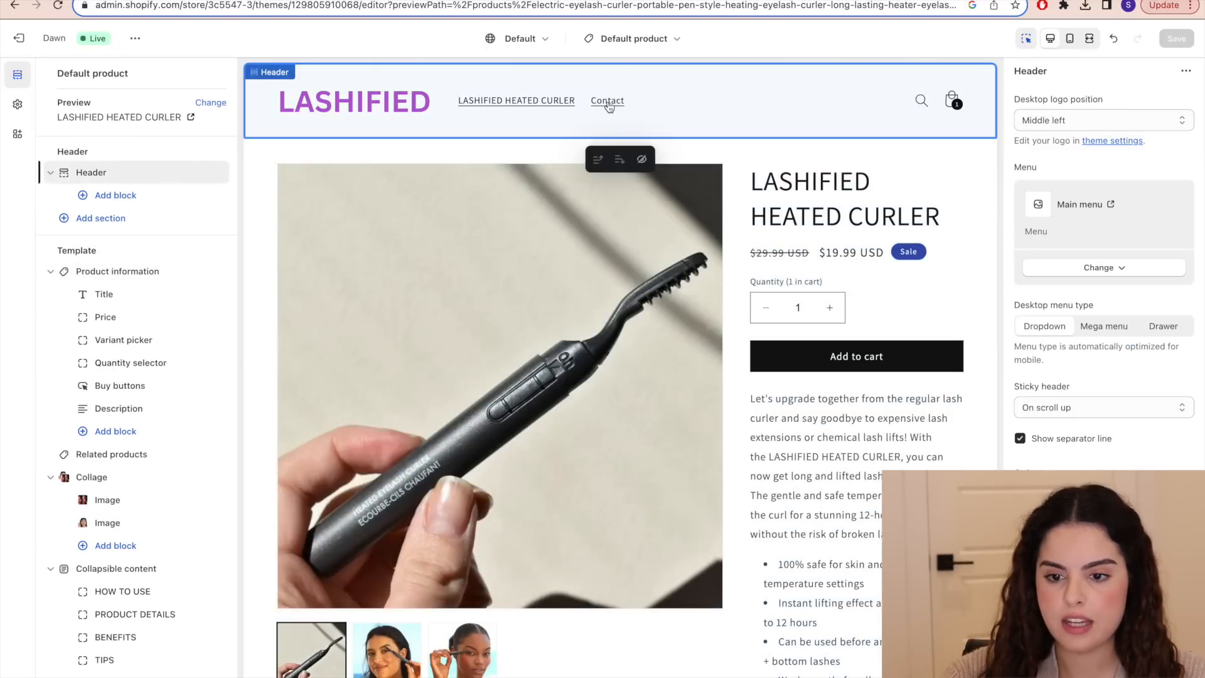
left_click(608, 102)
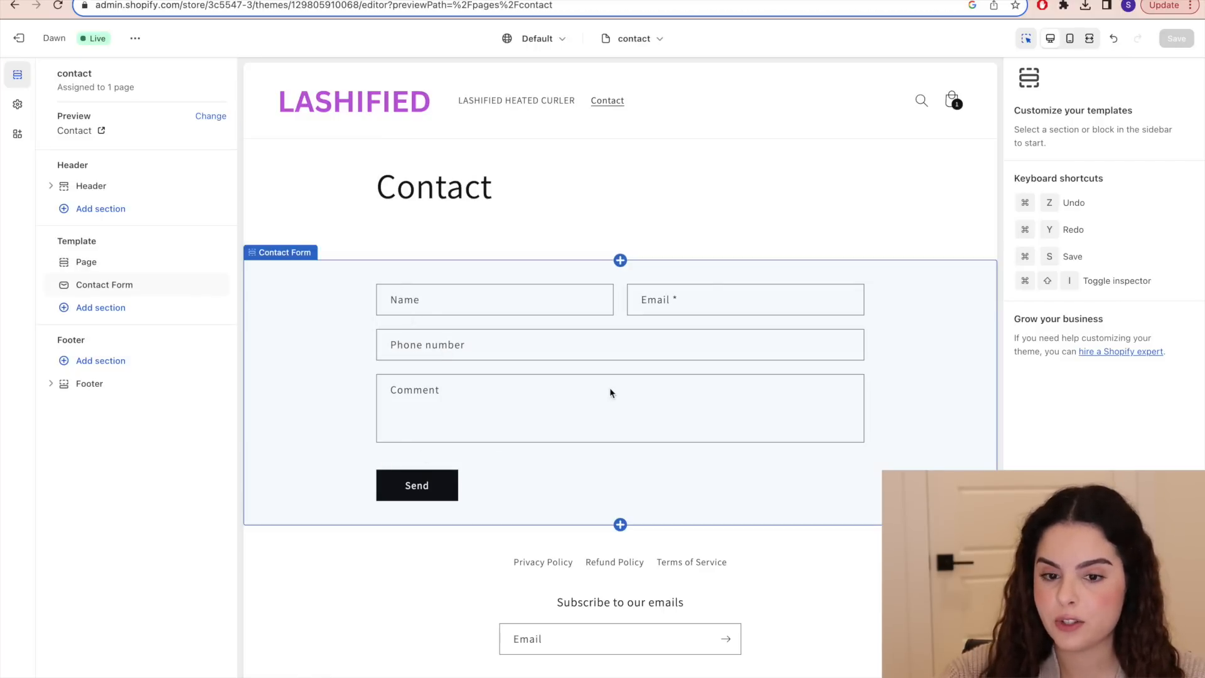
- Leave the theme editor and view the live store, checking the home page and the product page reached through Shop all
left_click(19, 39)
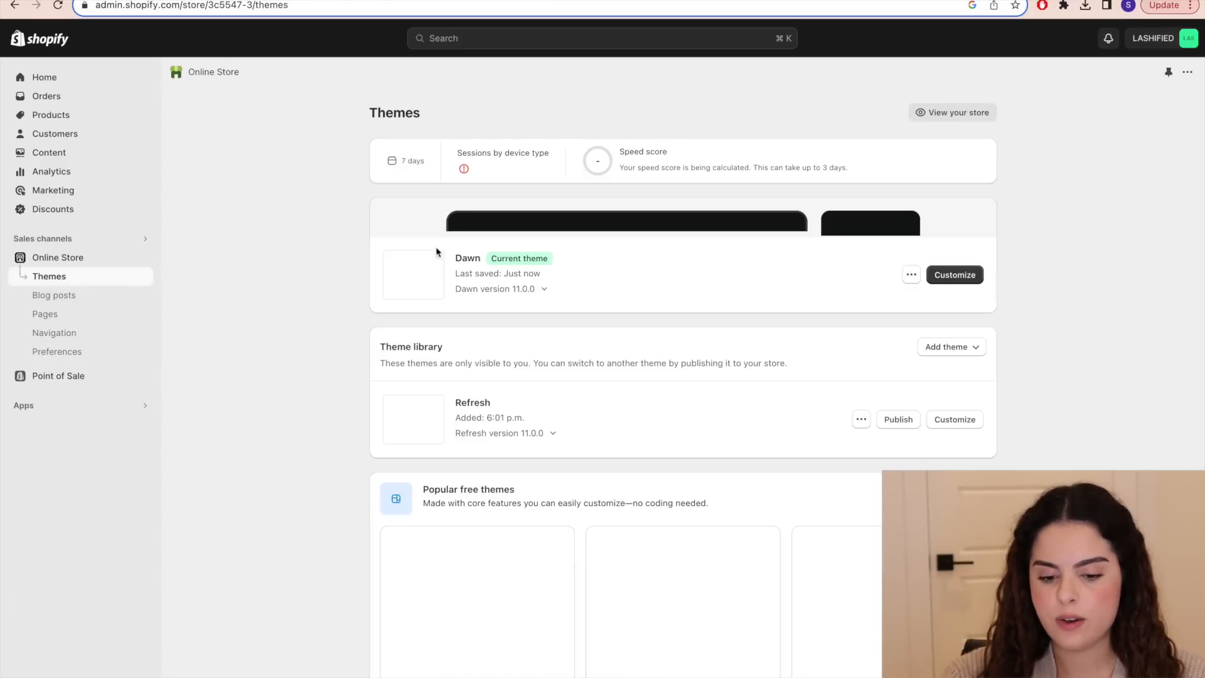
left_click(929, 117)
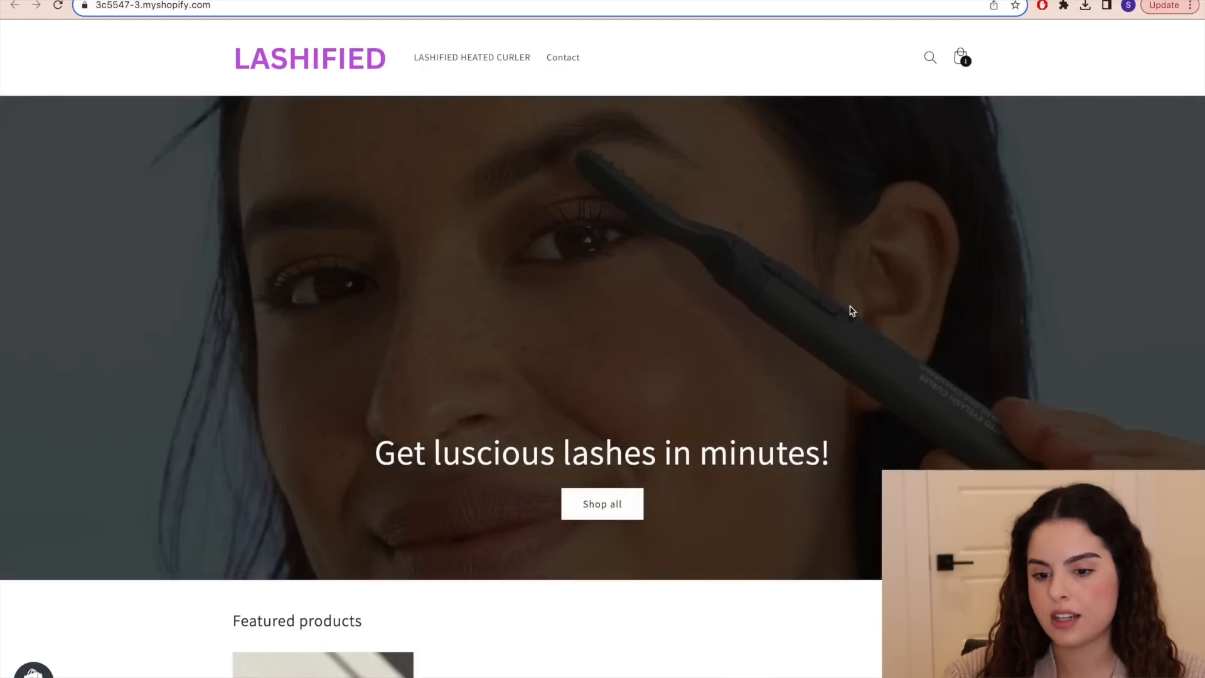
scroll(656, 461, "down", 6)
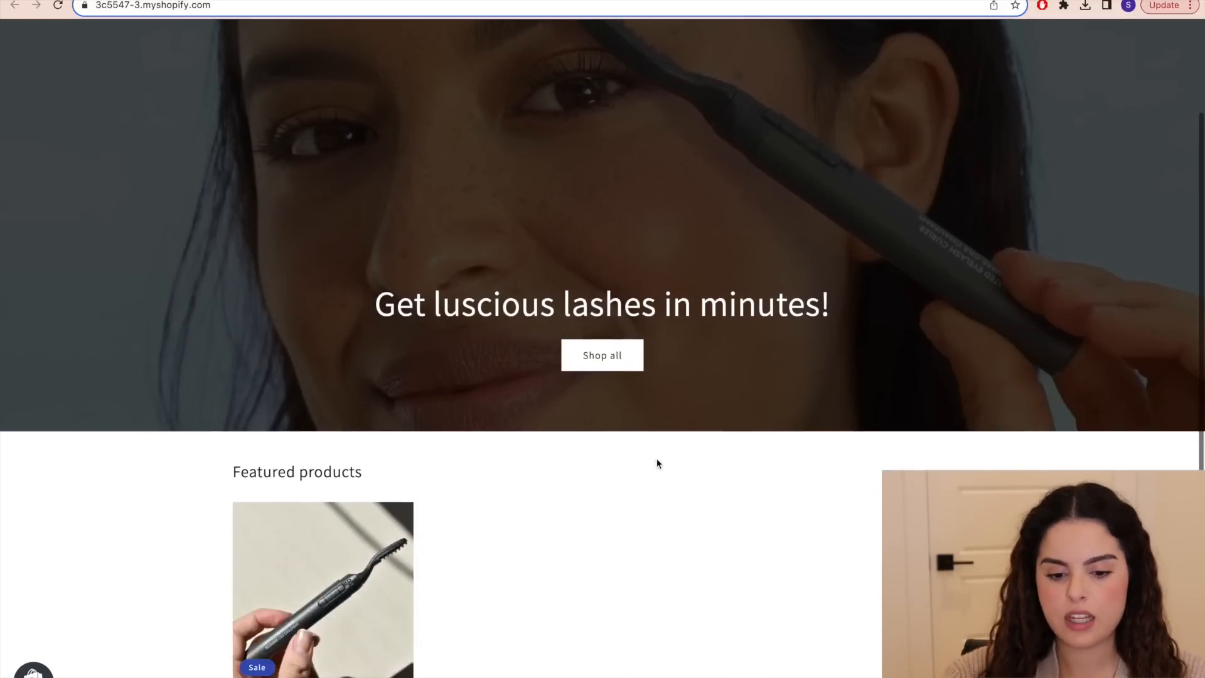
scroll(642, 349, "up", 2)
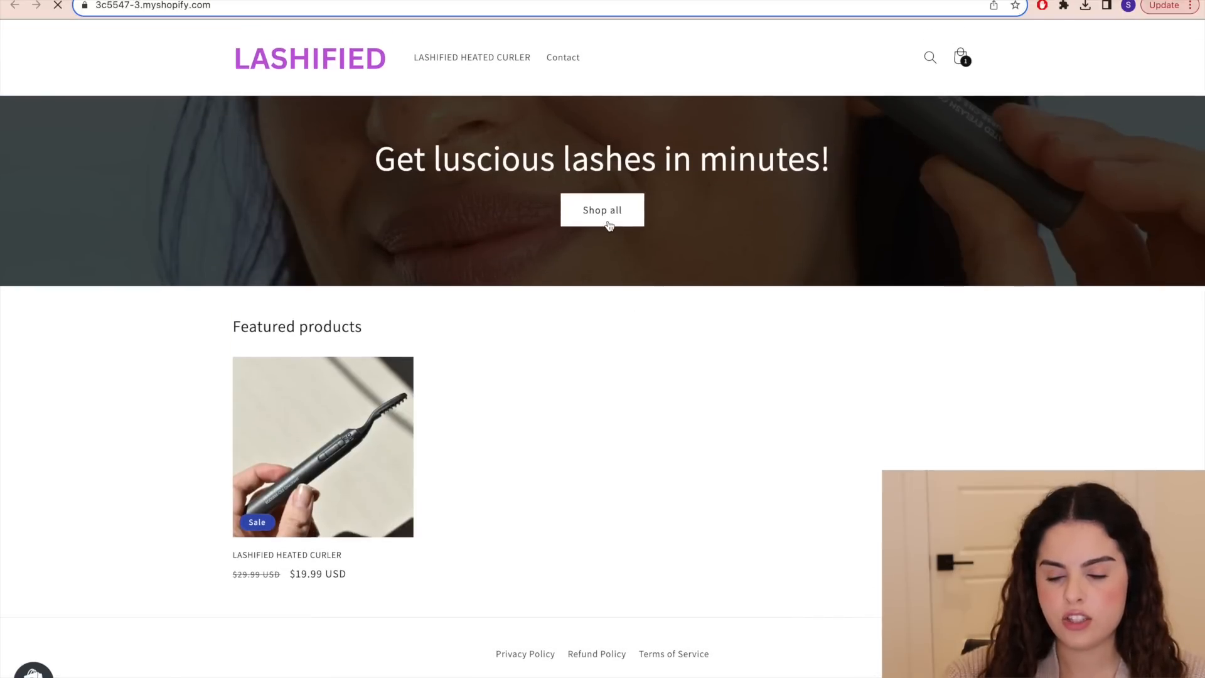
left_click(605, 210)
scroll(960, 266, "down", 15)
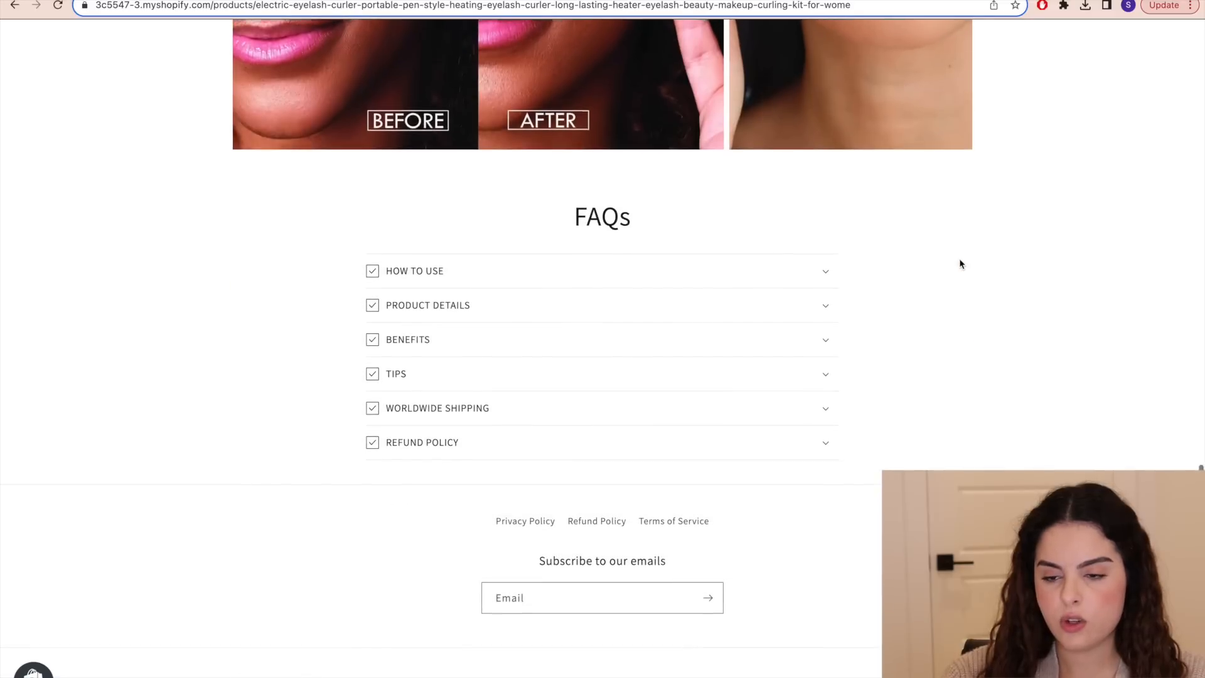
scroll(959, 261, "up", 15)
- Proceed from the LASHIFIED HEATED CURLER cart to checkout and review the contact, delivery, shipping and payment sections
left_click(885, 330)
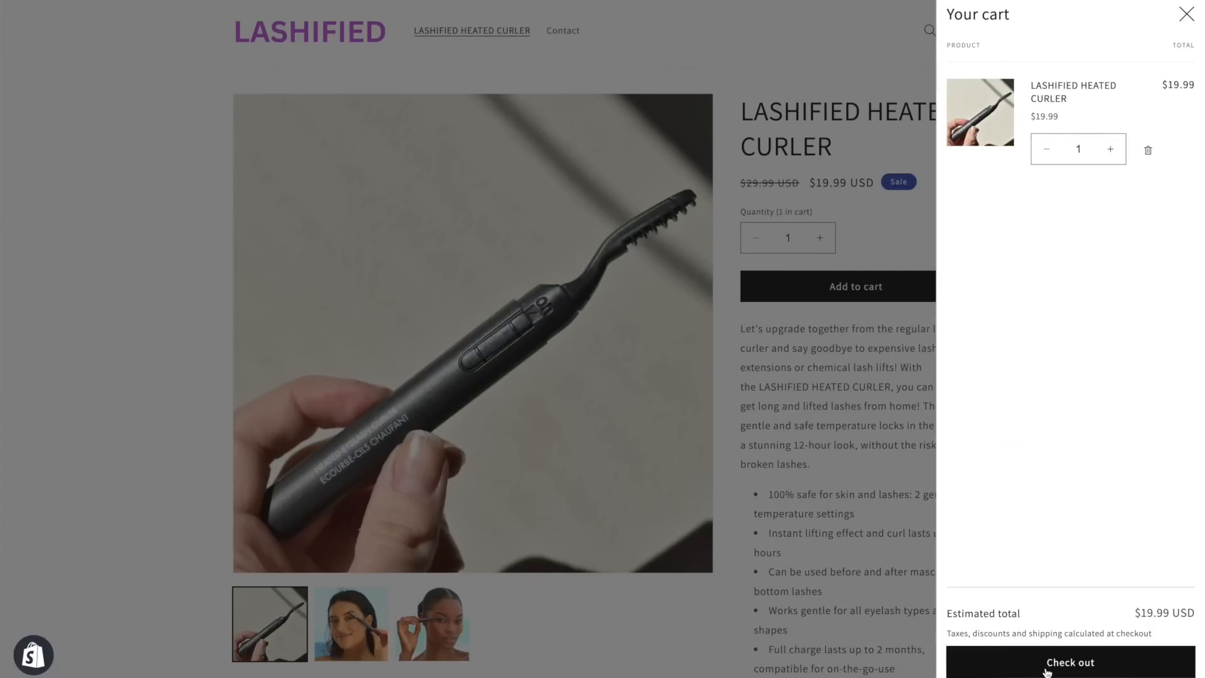
left_click(1046, 670)
scroll(367, 345, "down", 2)
scroll(368, 346, "down", 5)
scroll(403, 425, "up", 7)
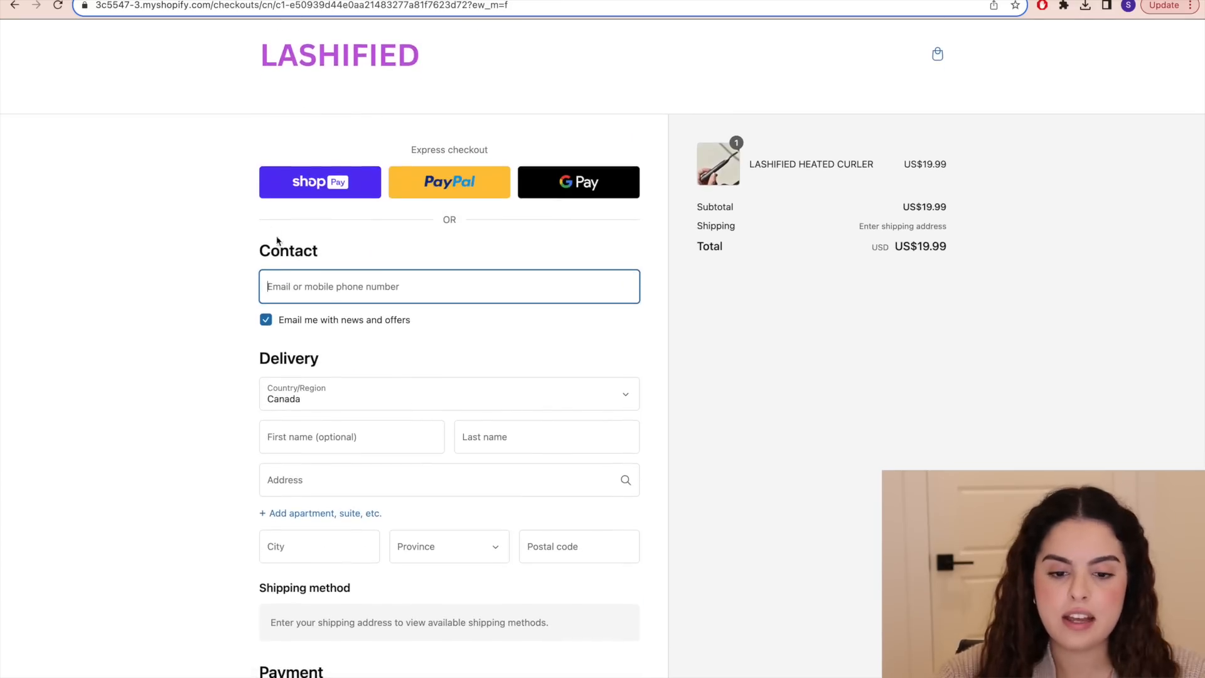
scroll(331, 397, "down", 7)
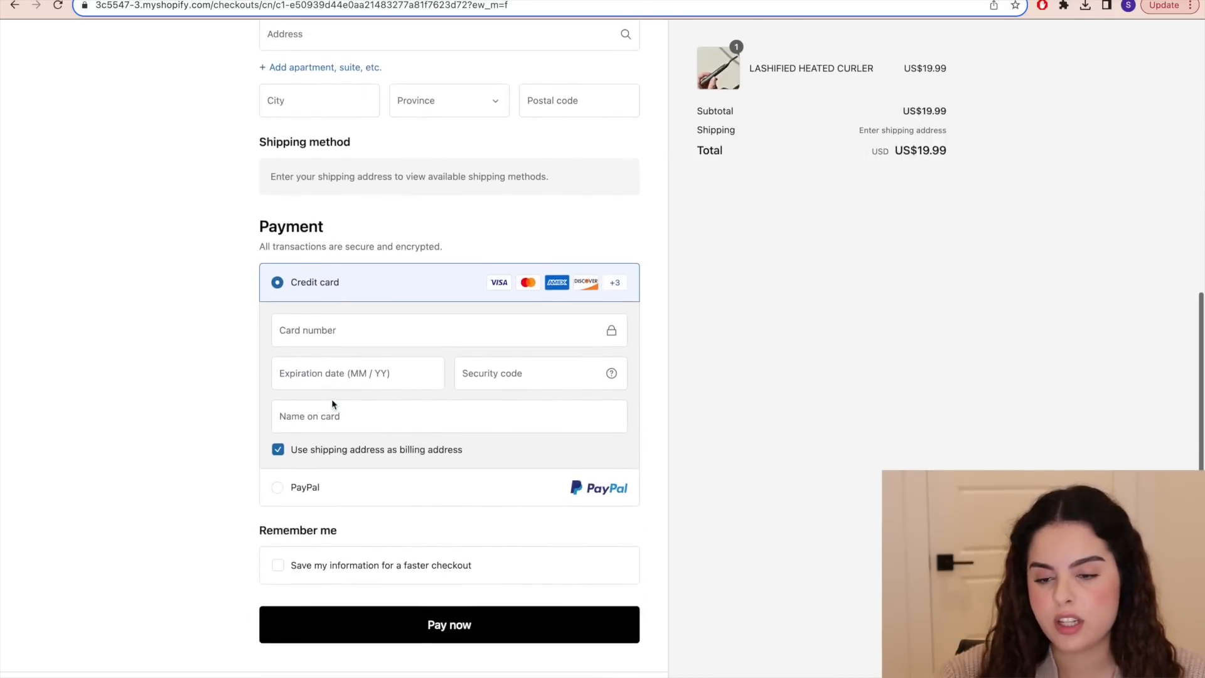
- Finish reviewing the checkout page and return to the LASHIFIED HEATED CURLER product page to look it over
scroll(331, 405, "up", 7)
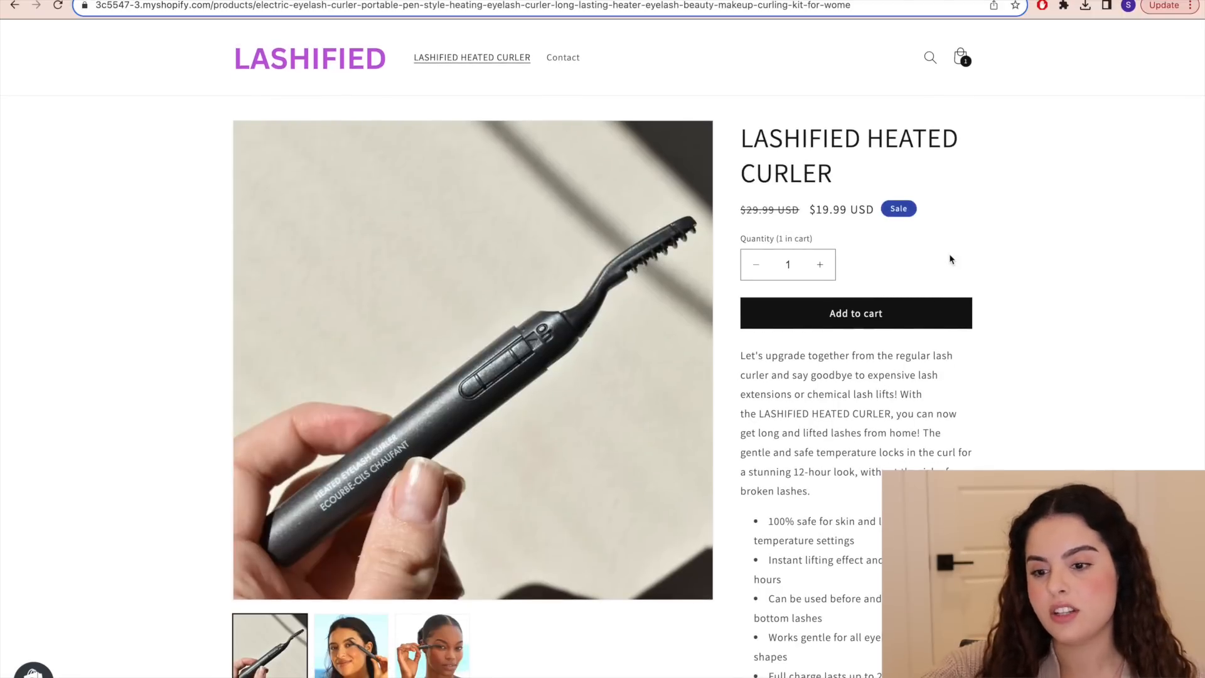
scroll(848, 554, "down", 1)
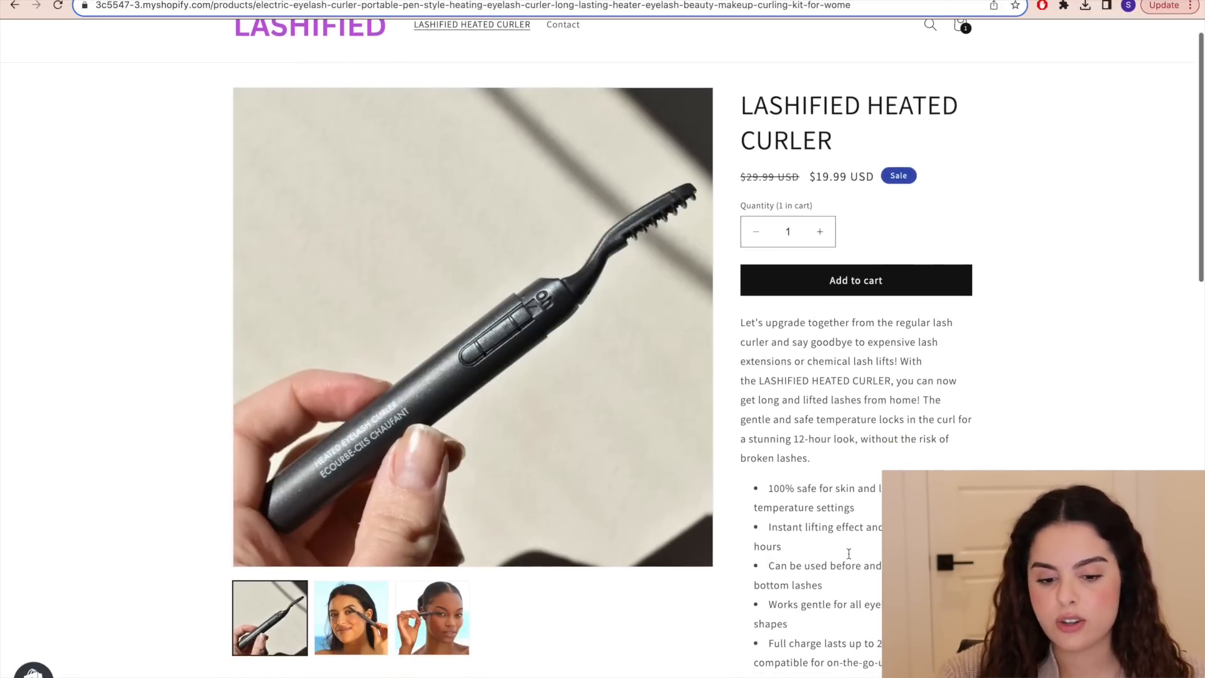
scroll(847, 553, "up", 1)
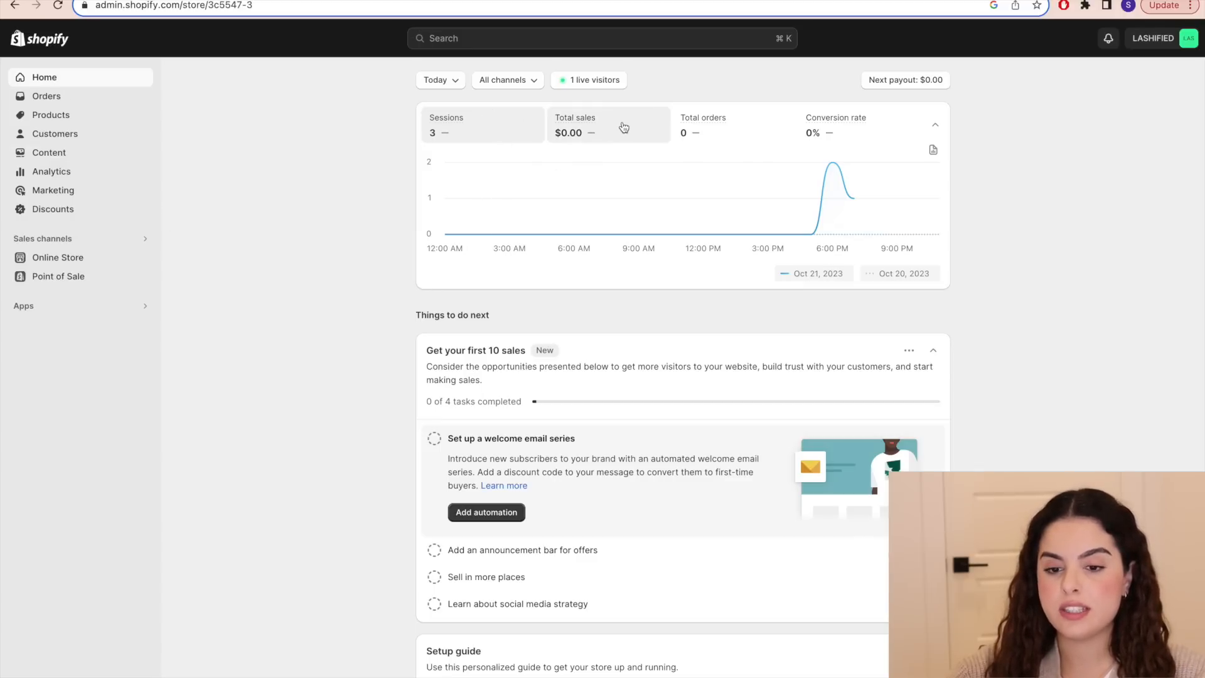
- Review the Orders page and the Products list in the Shopify admin
left_click(110, 98)
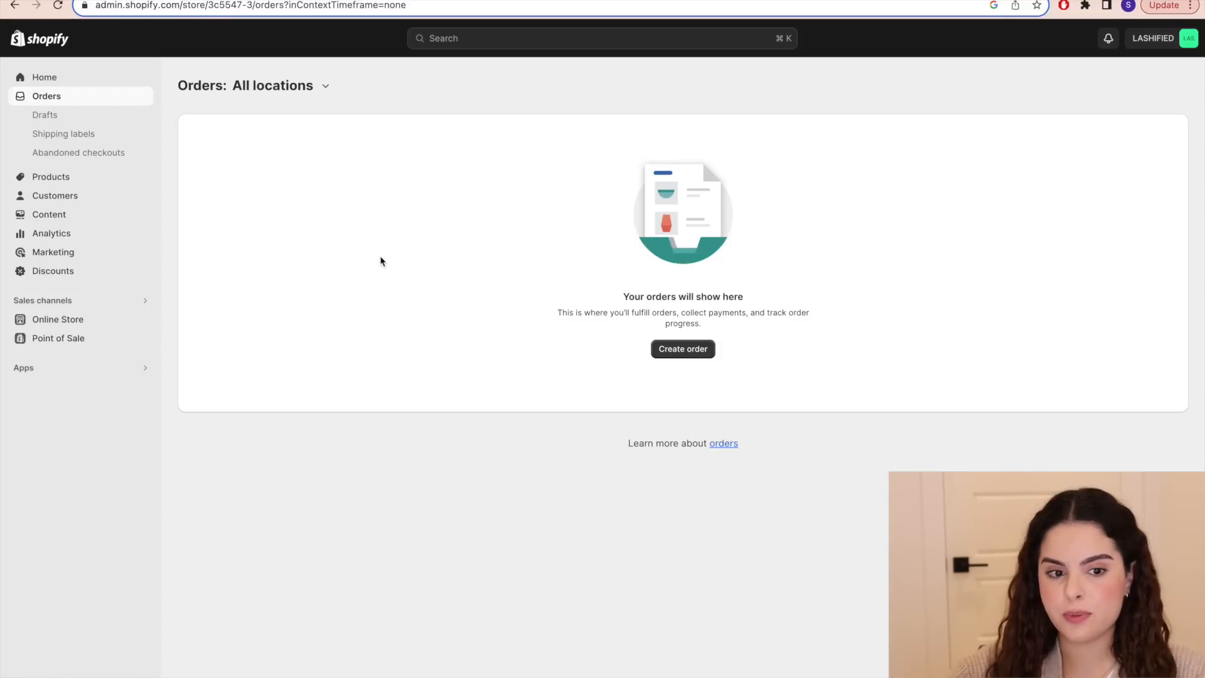
left_click(85, 176)
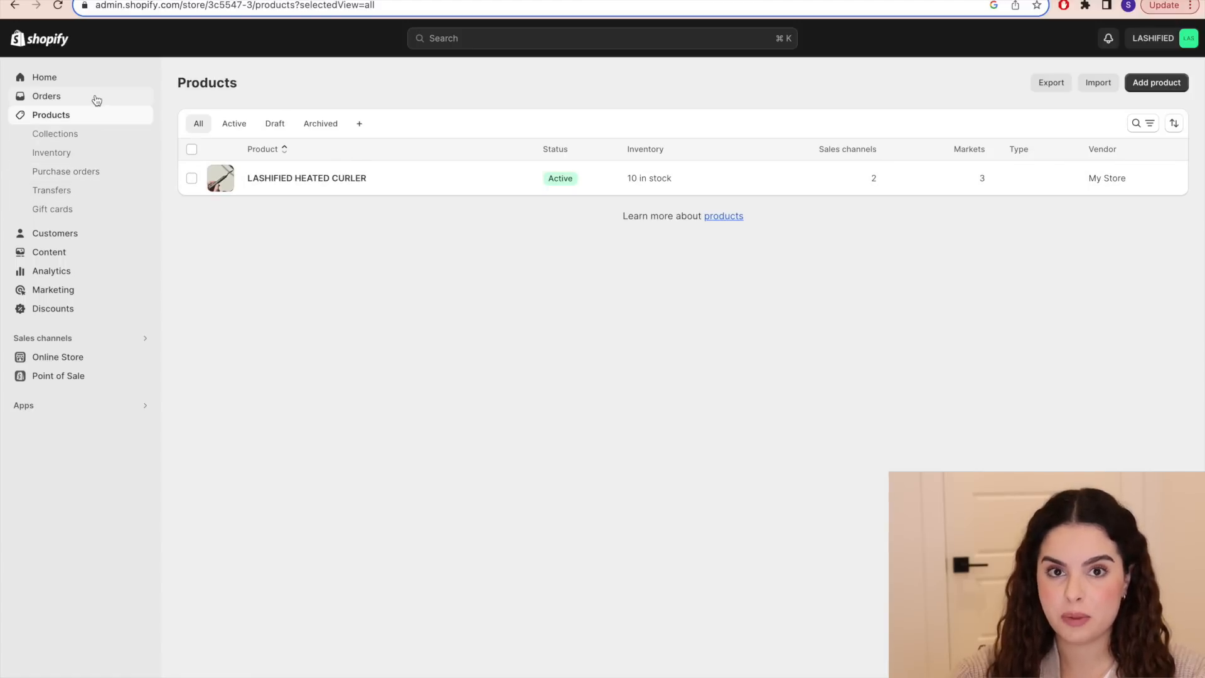
- Open the installed AutoDS All-In-One Dropshipping app from Shopify and view its Orders page
left_click(30, 408)
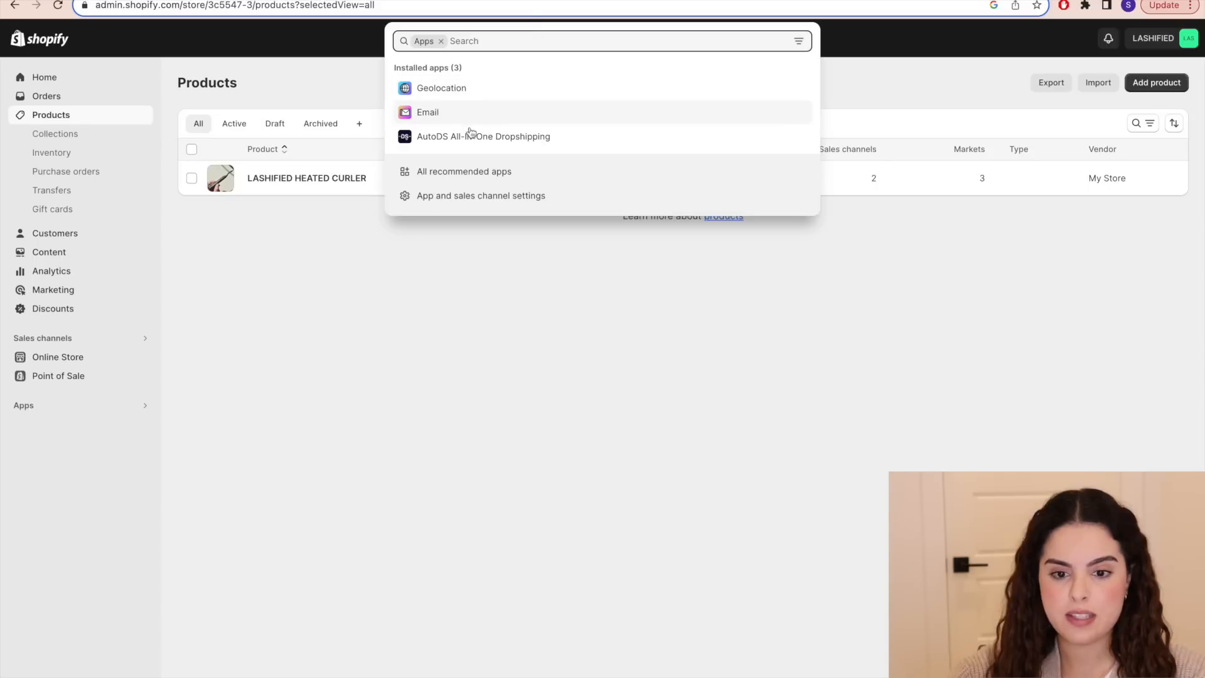
left_click(515, 145)
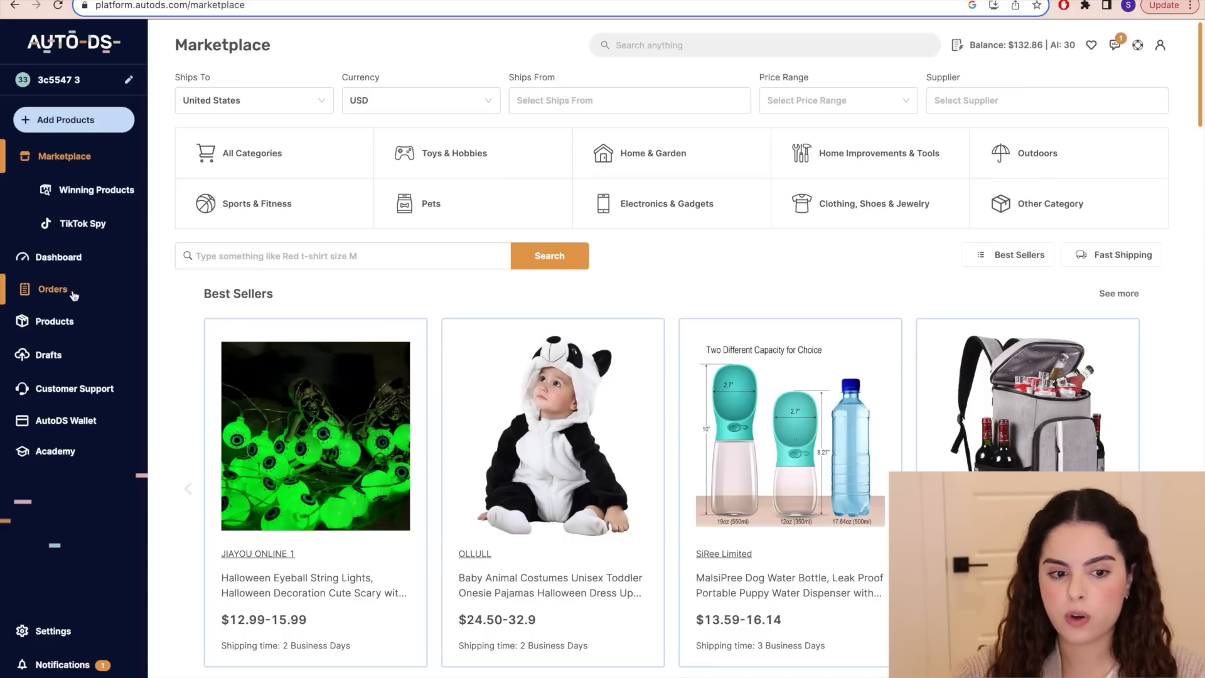
left_click(50, 290)
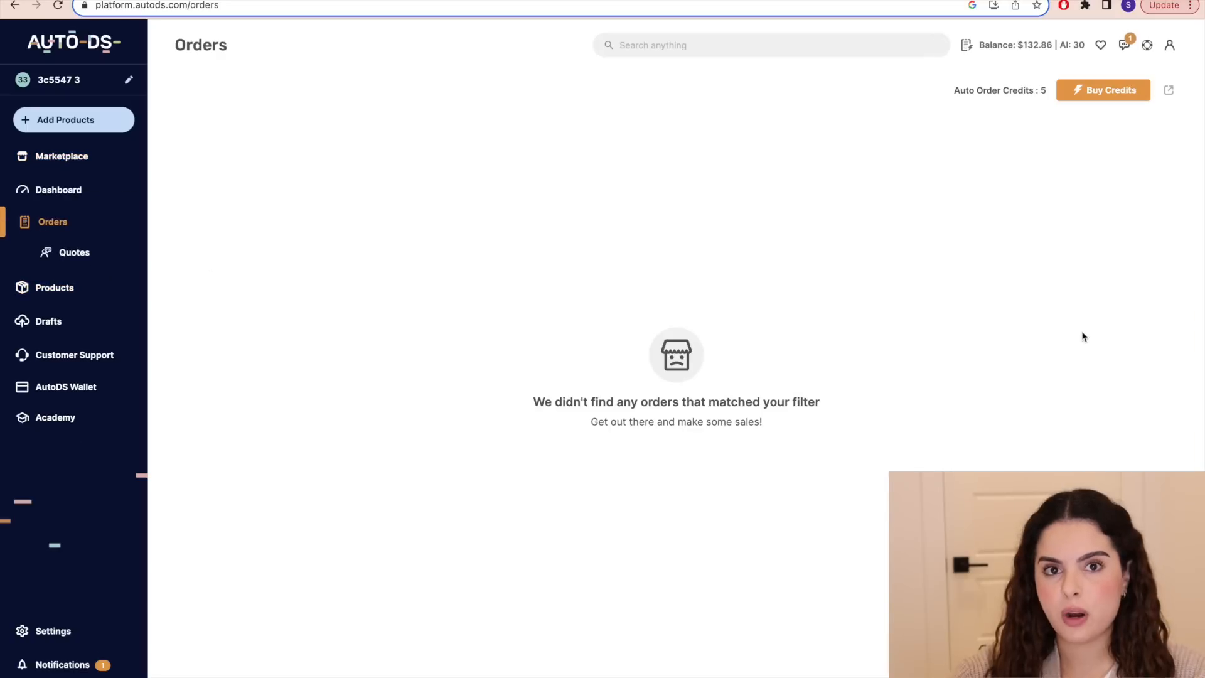